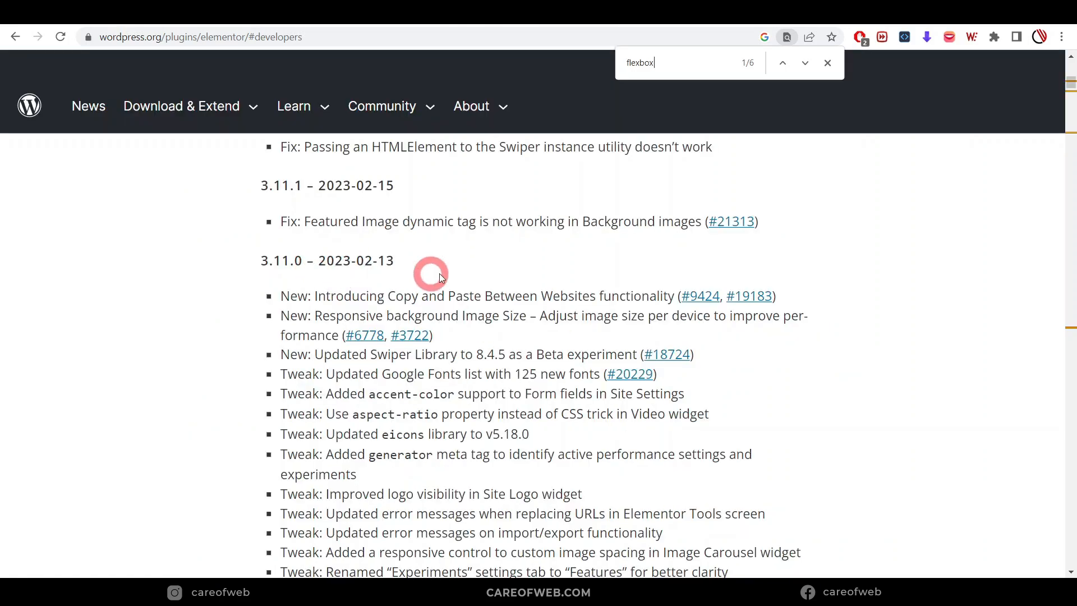
- Examine the Flexbox Container entry in the 3.11.0 section of the Elementor plugin changelog
scroll(472, 289, down, 4)
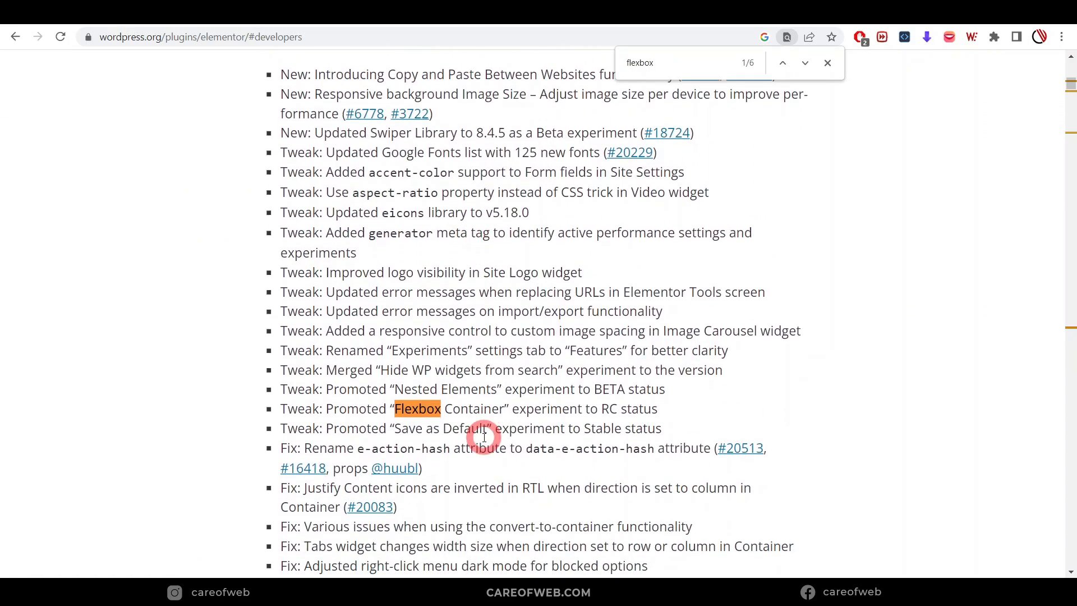
scroll(522, 428, up, 5)
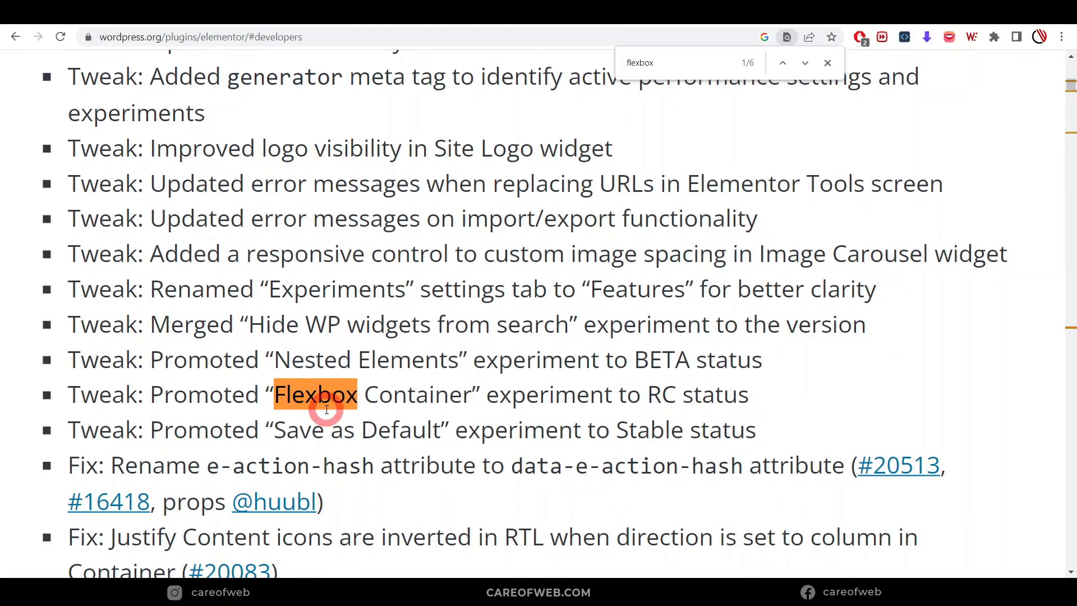
scroll(327, 409, down, 5)
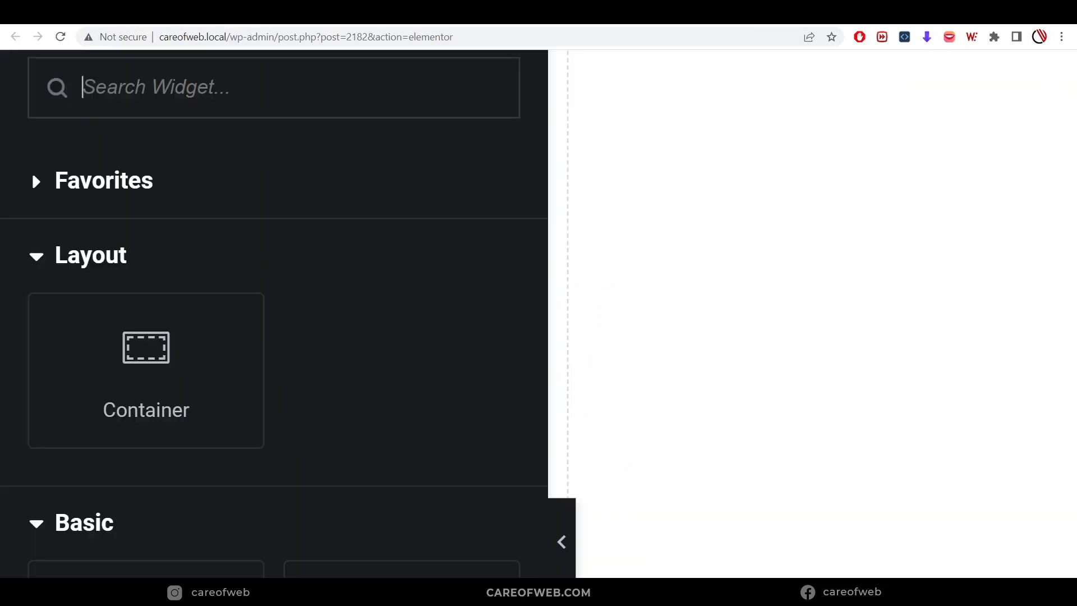
- Compare the widget list of the container-based Elementor editor with that of the section-based editor
drag(70, 318, 164, 330)
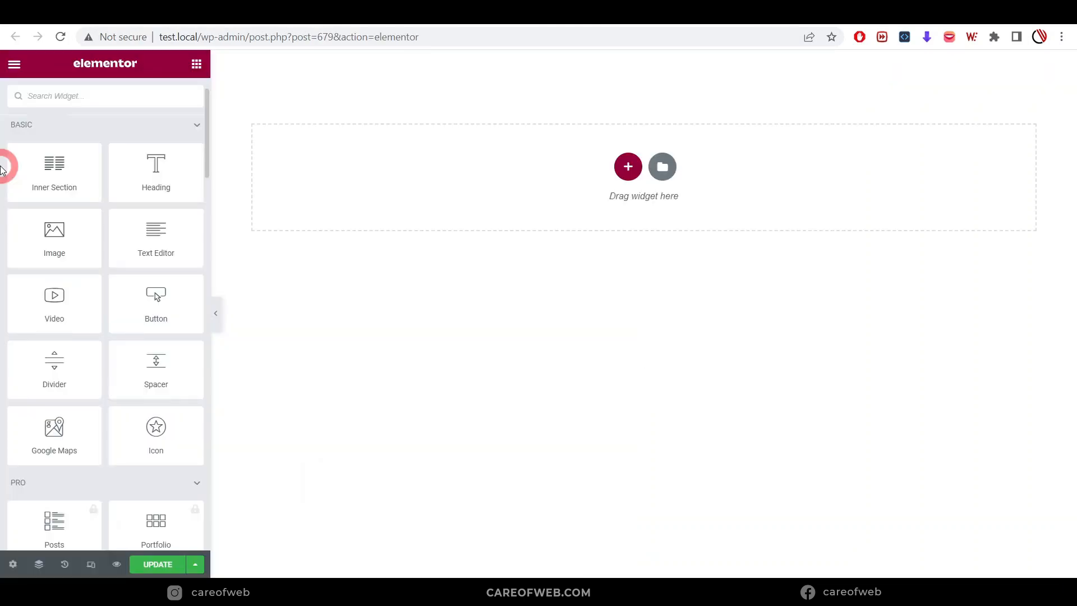
scroll(2, 168, up, 5)
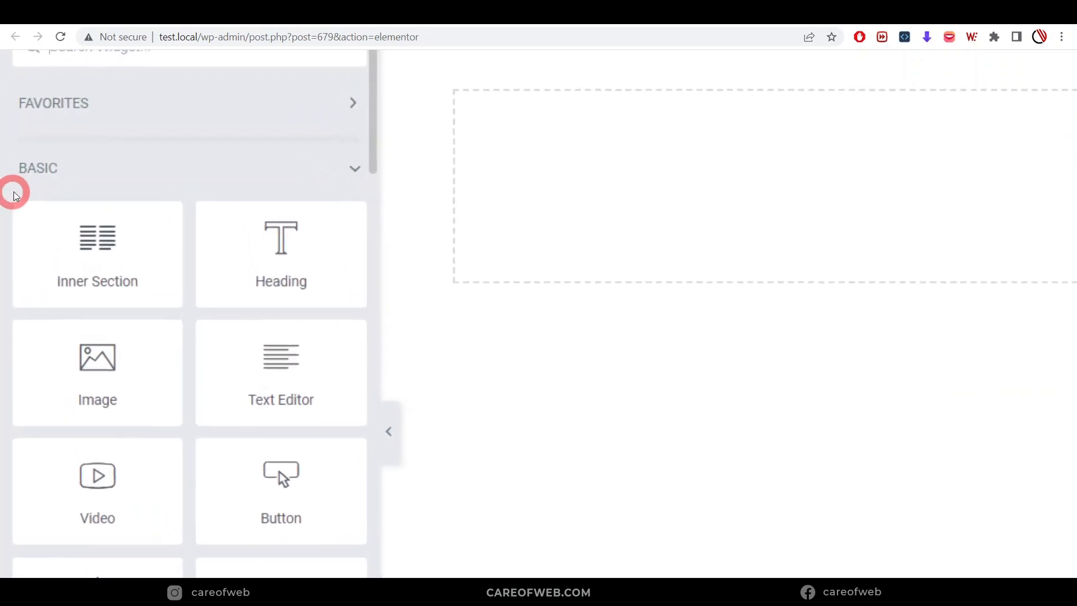
scroll(211, 238, up, 2)
scroll(211, 238, up, 1)
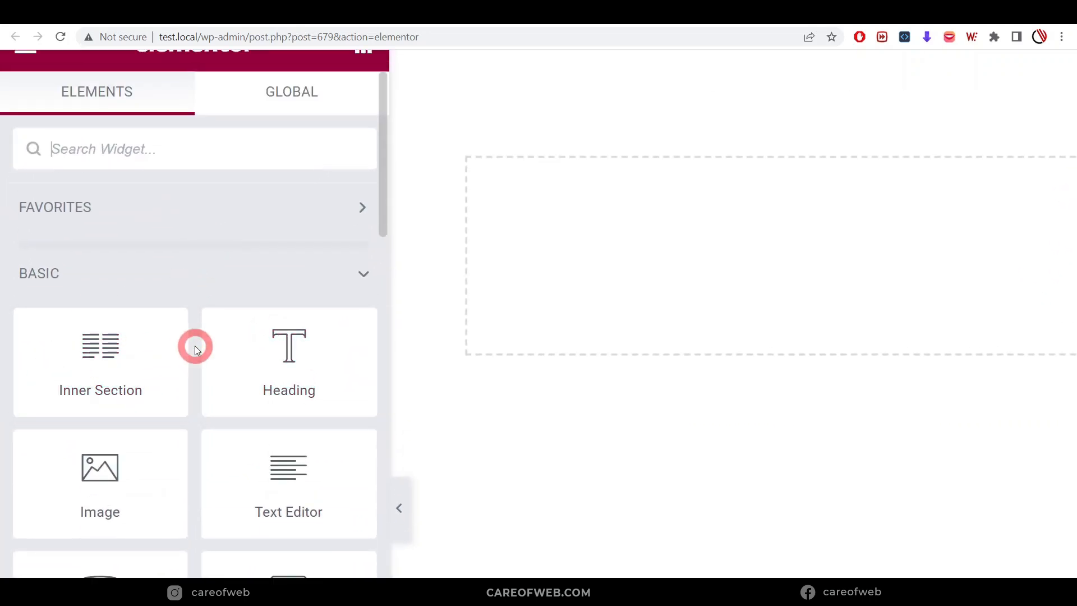
scroll(185, 314, down, 2)
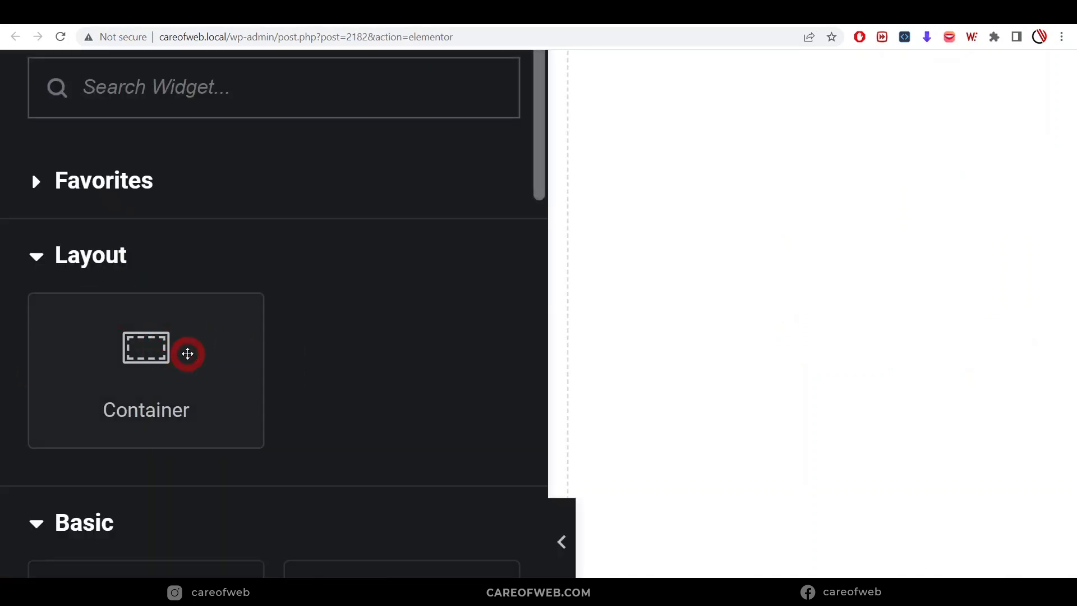
key(ctrl+0)
key(ctrl+minus)
key(ctrl+minus)
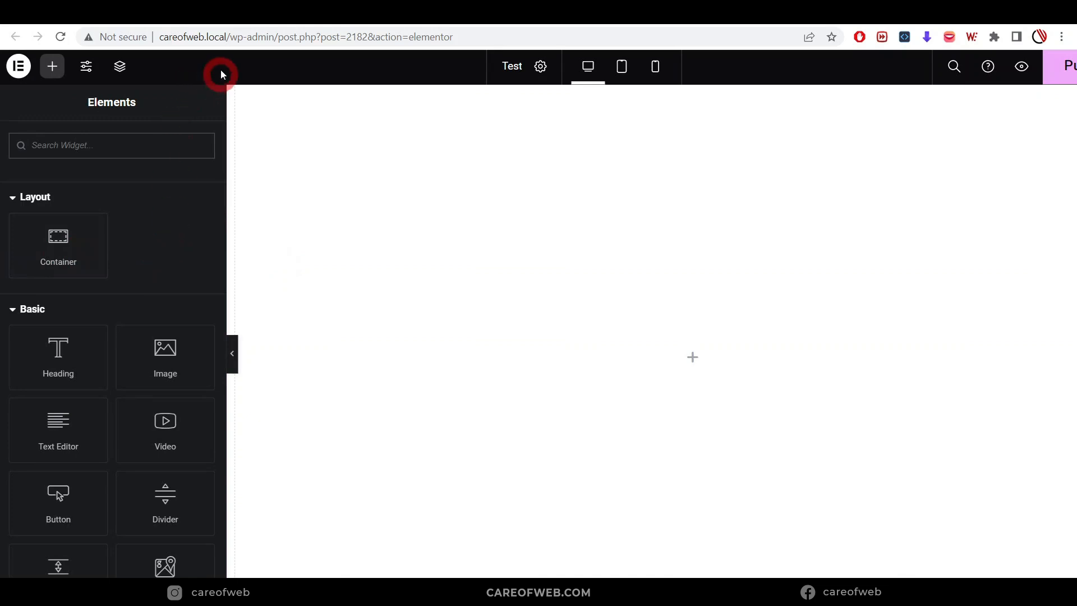
key(ctrl+plus)
key(ctrl+plus)
key(ctrl+plus)
key(ctrl+plus)
key(ctrl+plus)
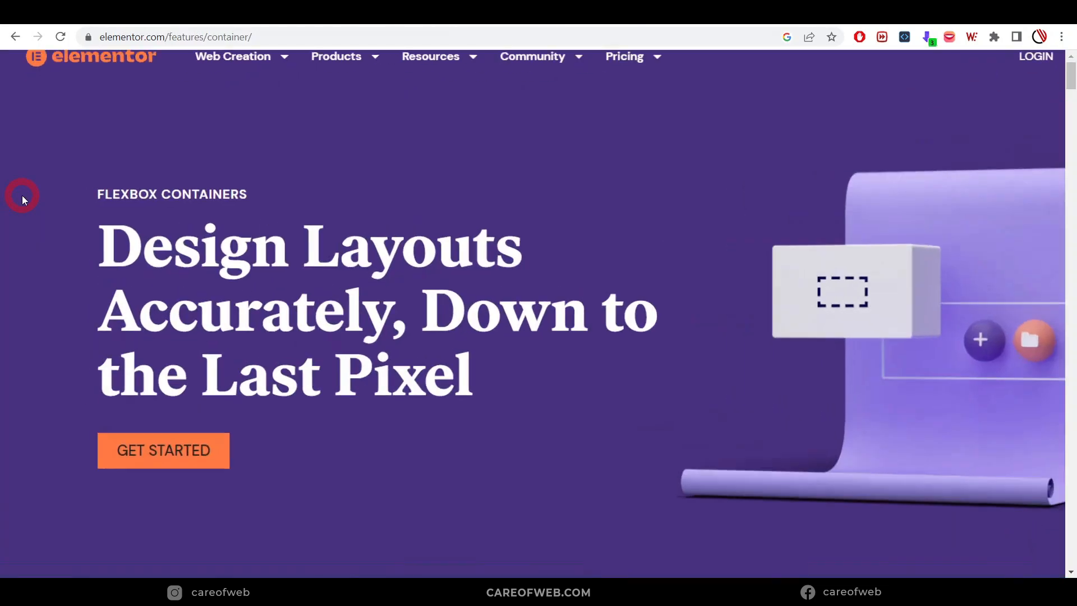
- Read the Flexbox Containers feature page on elementor.com, covering layout flexibility, responsiveness and performance
scroll(56, 197, up, 5)
drag(84, 202, 422, 218)
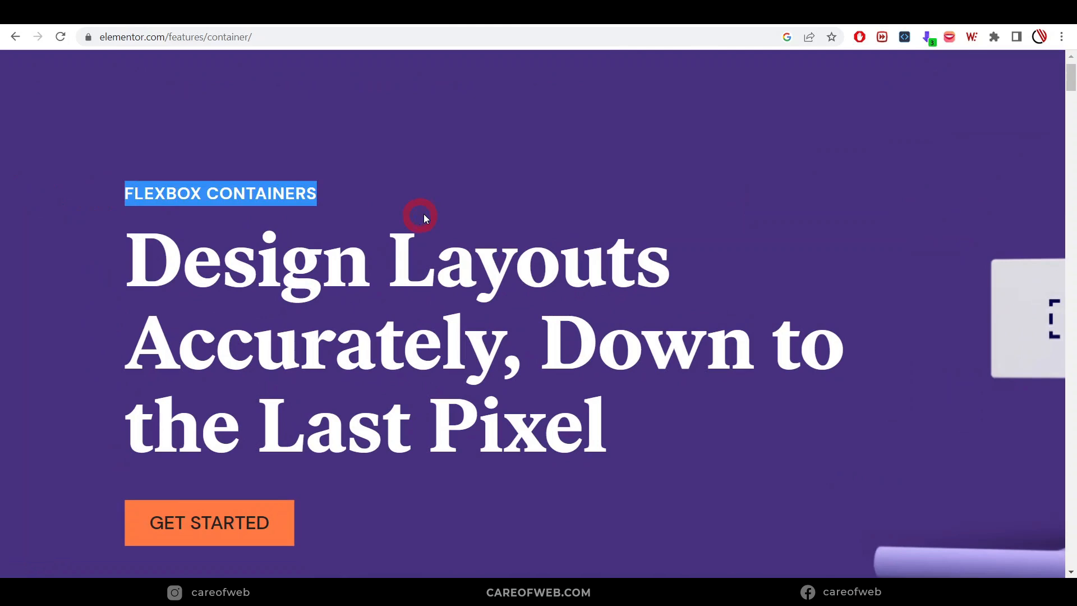
scroll(426, 214, down, 5)
scroll(424, 281, down, 6)
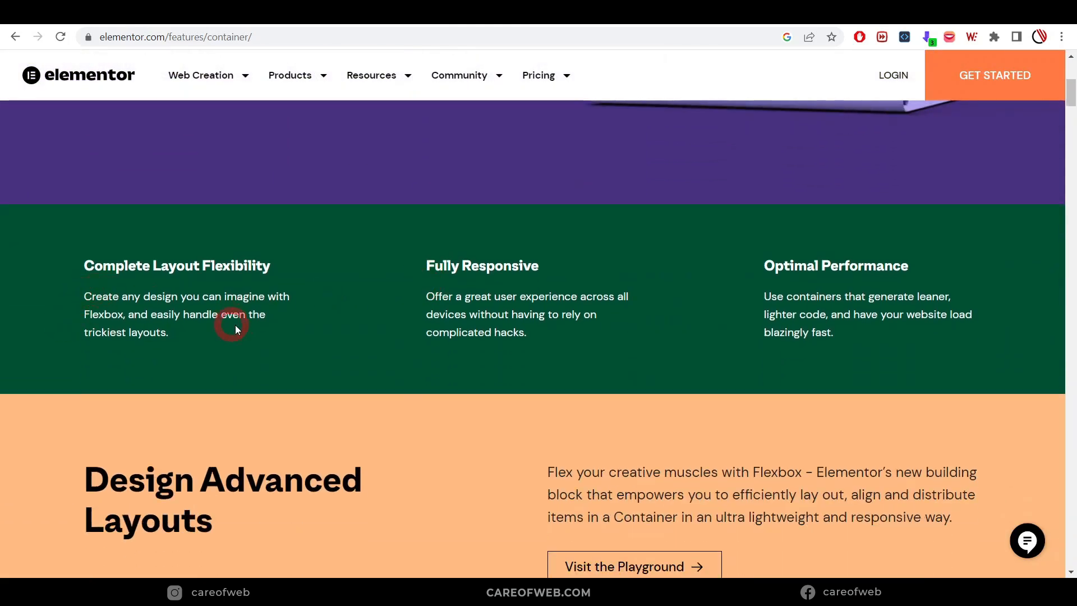
drag(151, 266, 260, 267)
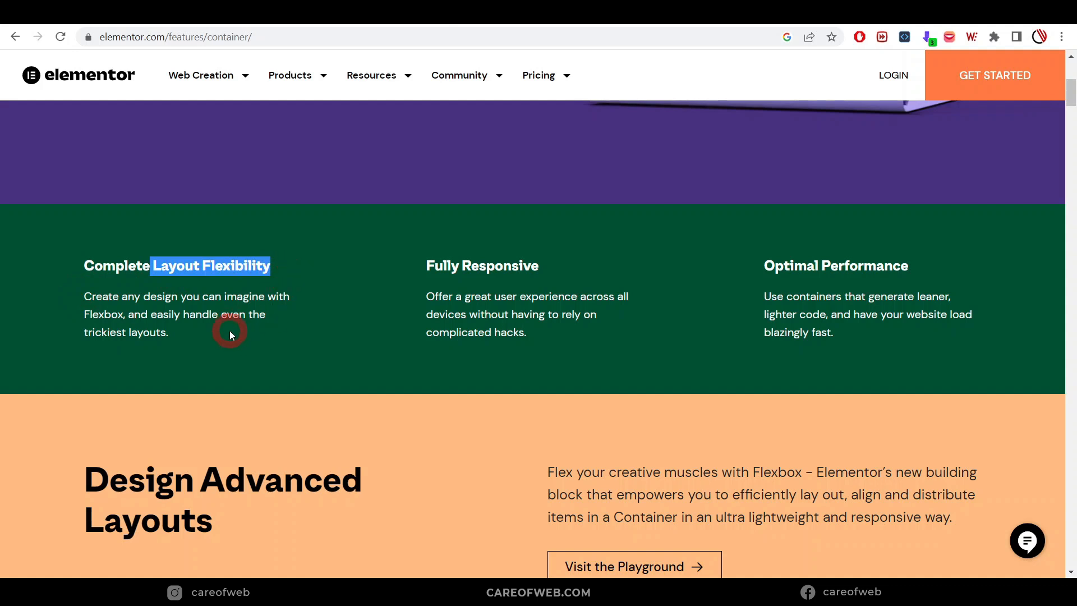
drag(418, 270, 567, 273)
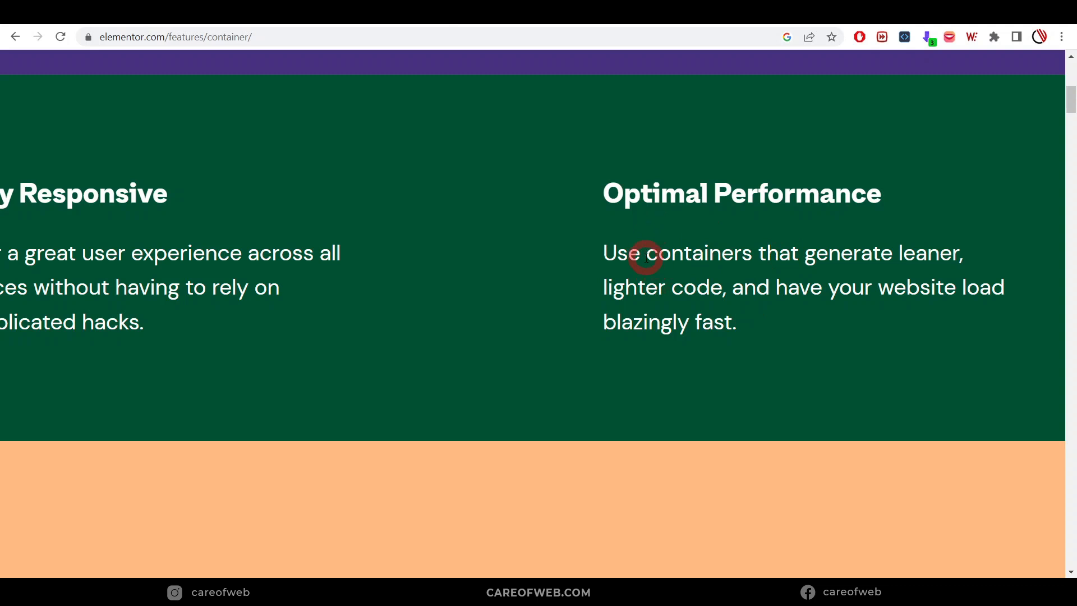
drag(645, 257, 925, 332)
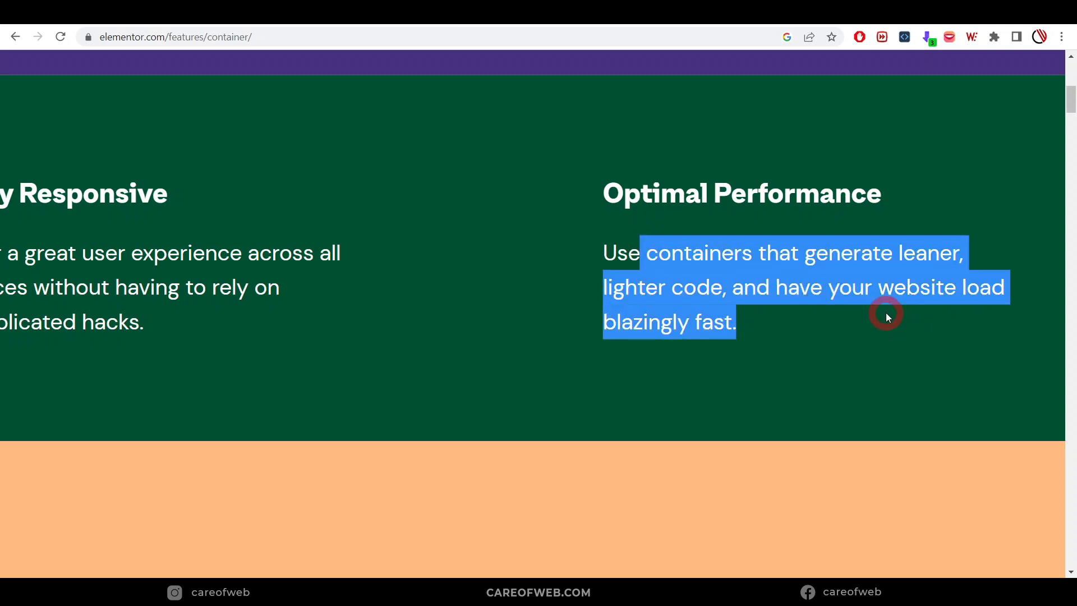
click(826, 326)
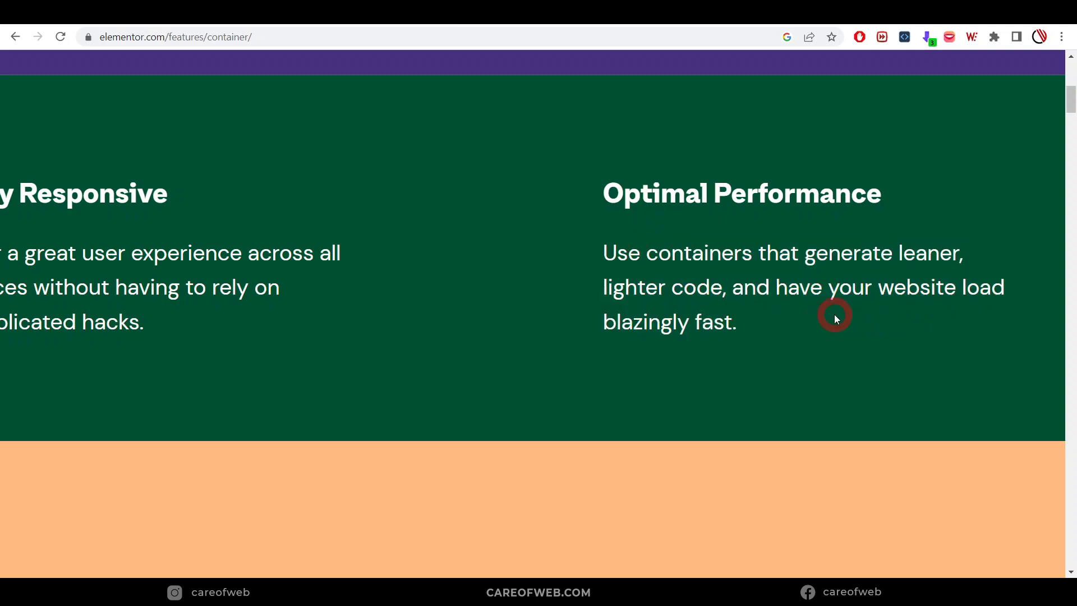
drag(874, 287, 933, 347)
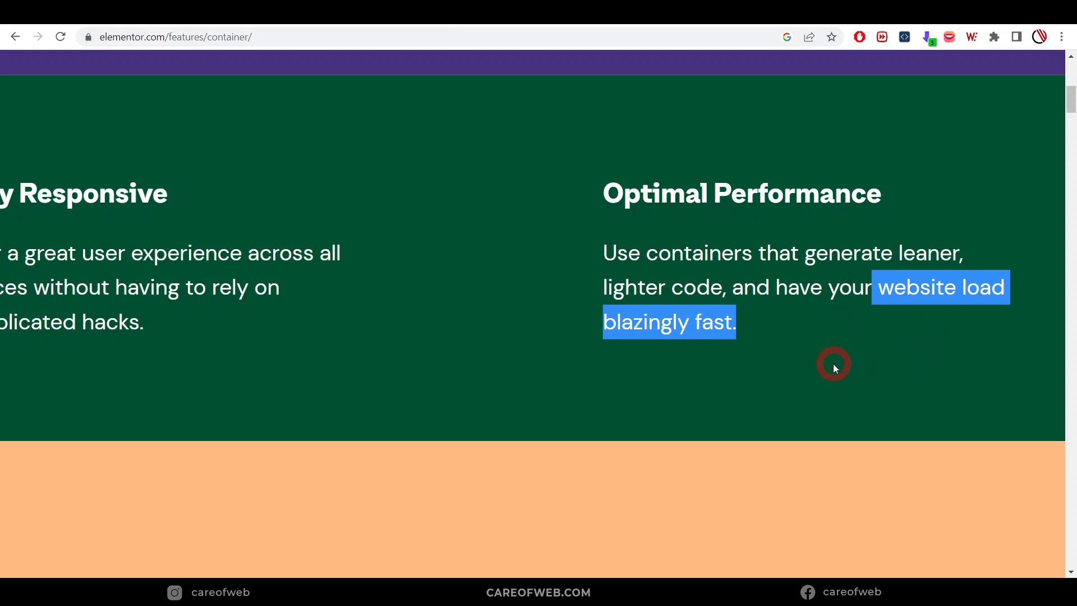
click(835, 368)
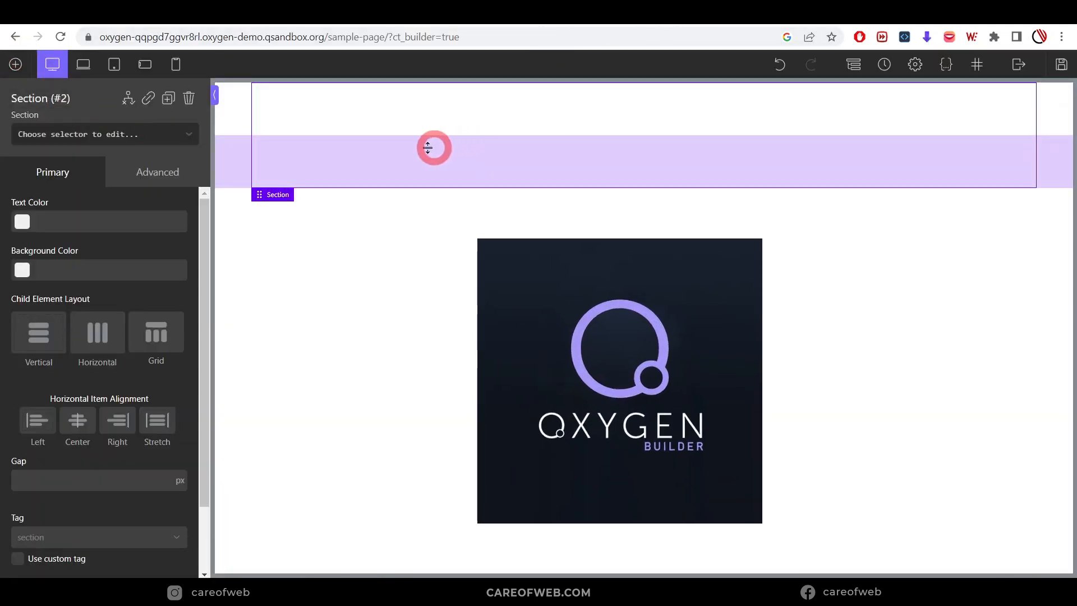
- Examine the child layout options of the Oxygen section and the flex settings of the Bricks container
scroll(82, 279, down, 2)
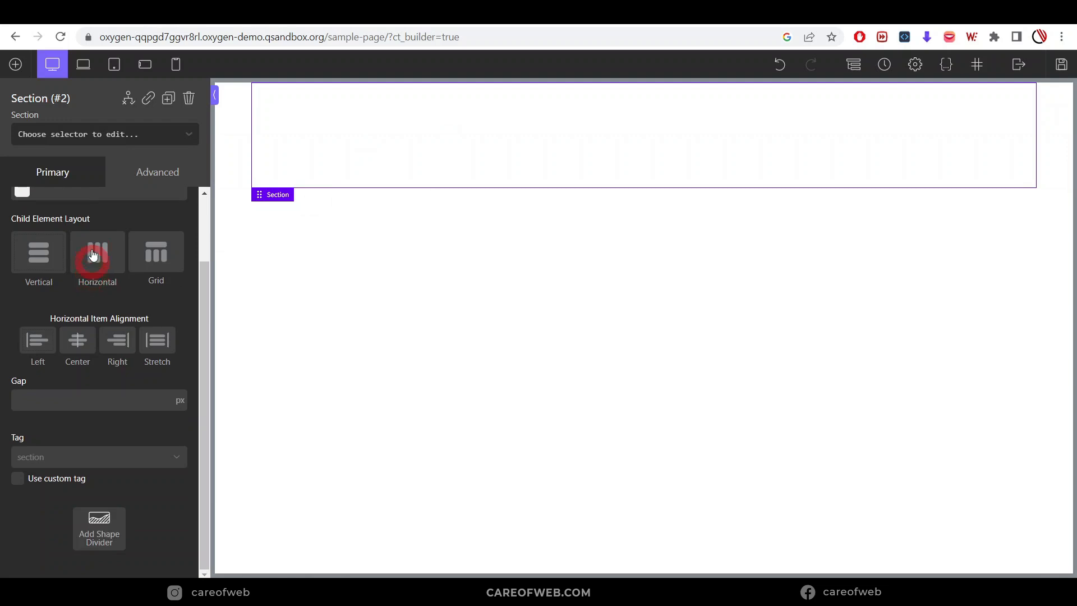
scroll(143, 272, up, 2)
scroll(140, 269, down, 2)
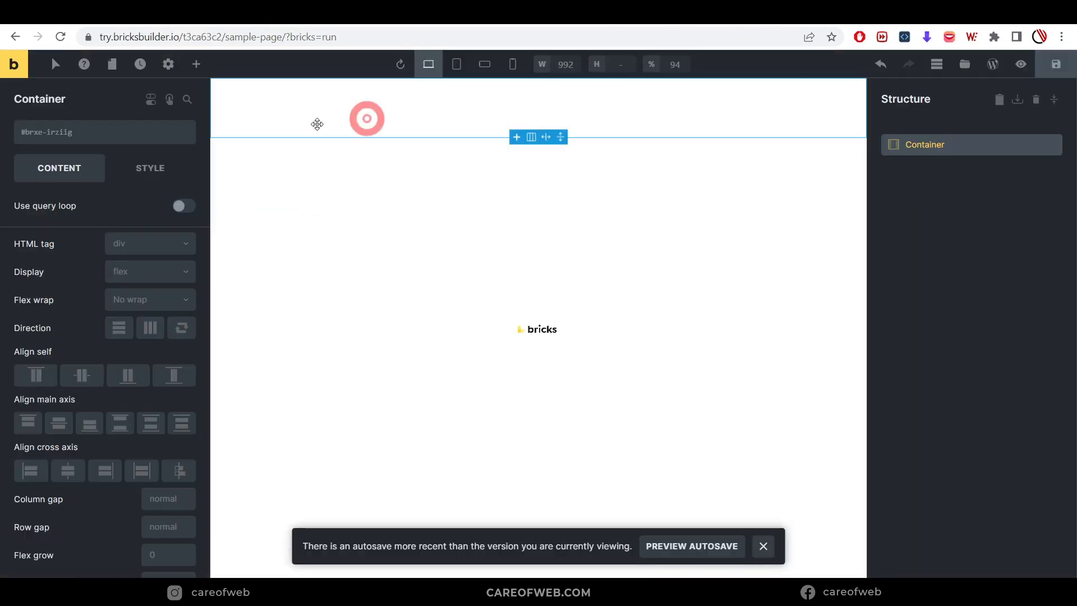
click(72, 250)
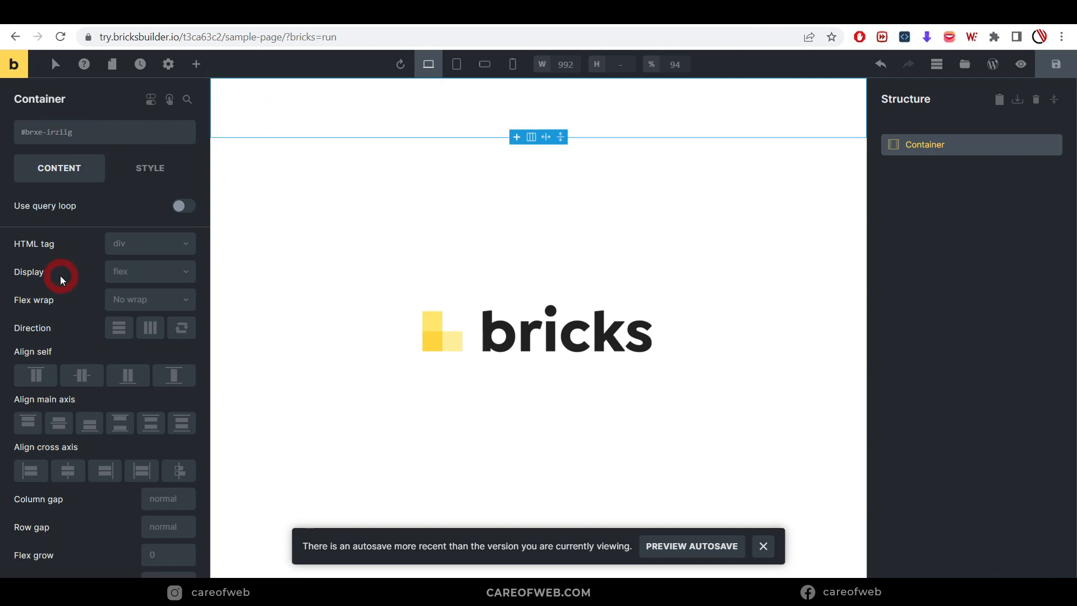
click(111, 386)
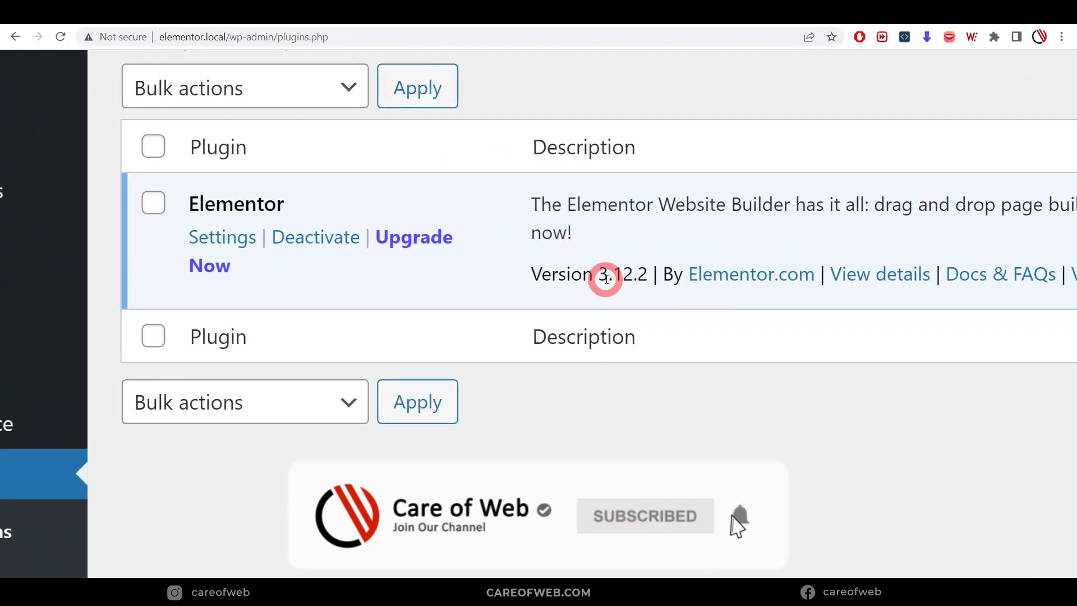
- Check the version of the Elementor plugin installed on the elementor.local site
drag(598, 277, 653, 276)
double_click(649, 276)
click(628, 275)
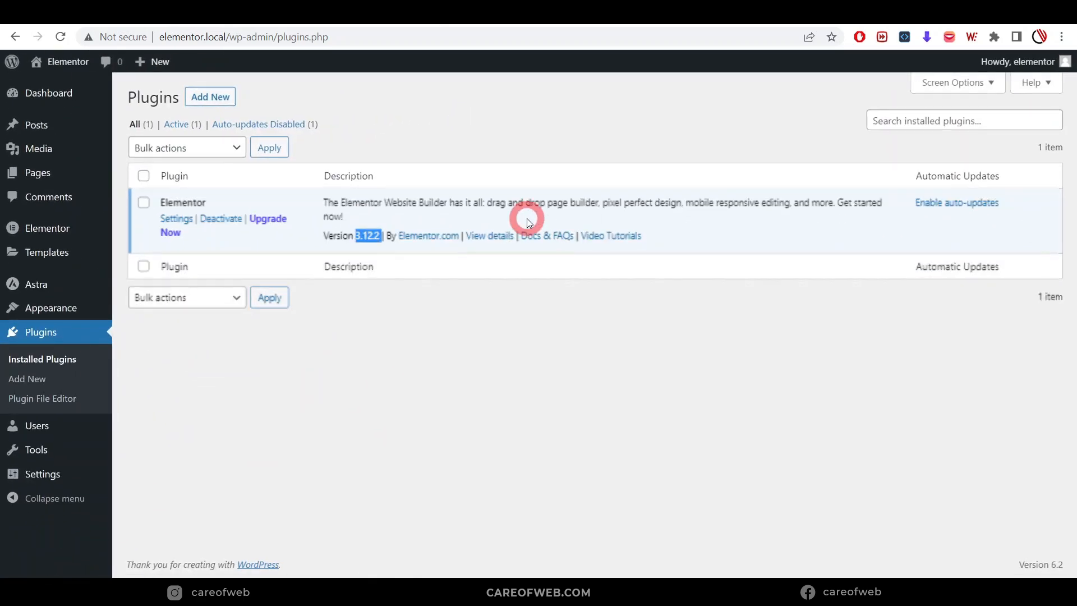
- Open the Flexbox page from the site's page list and edit it with Elementor
click(148, 176)
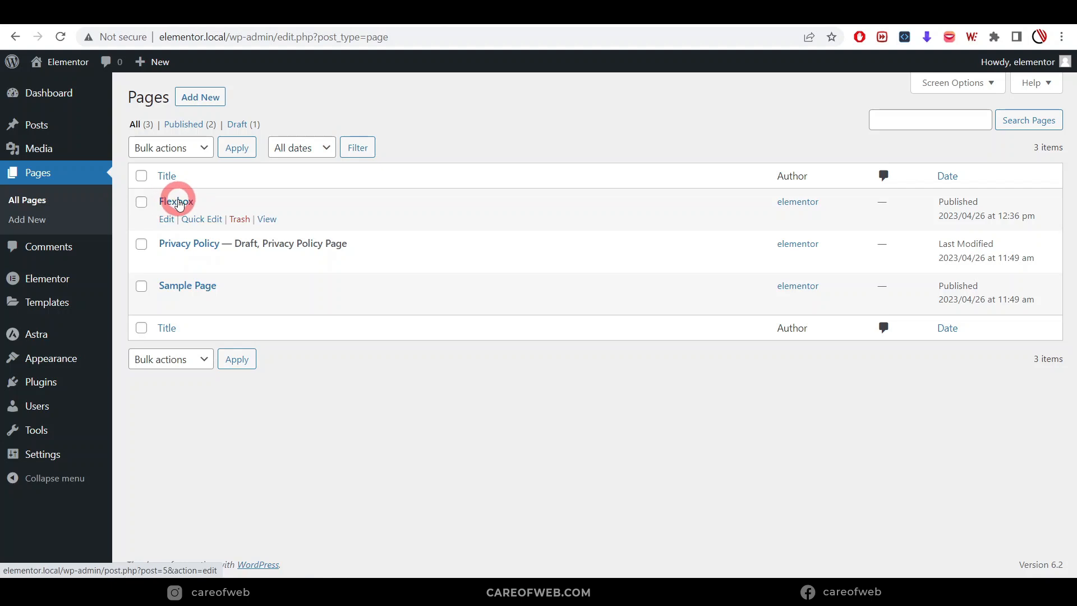
click(167, 220)
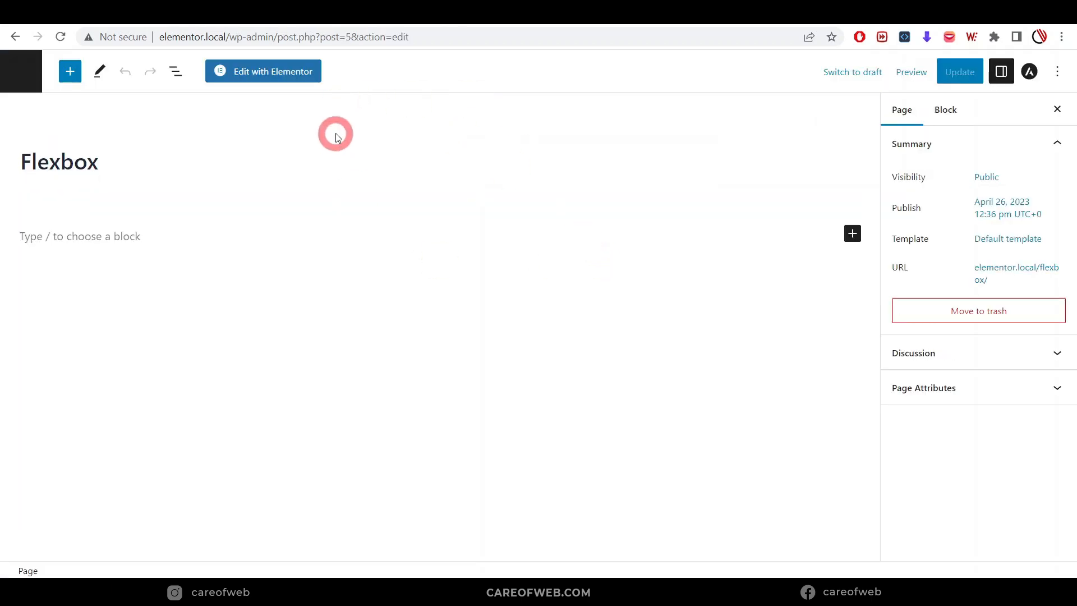
click(282, 71)
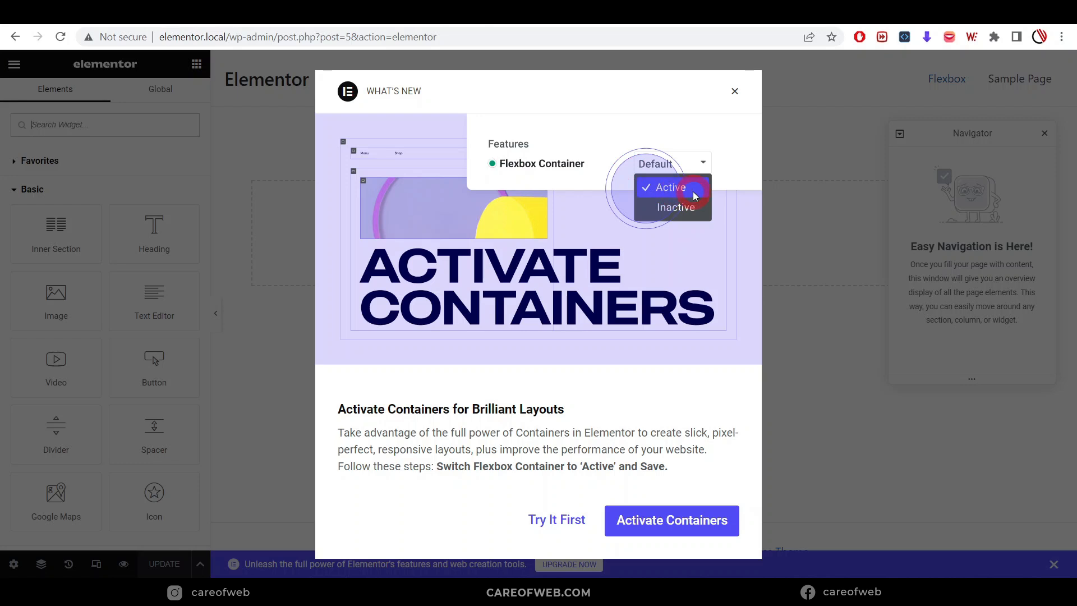
- Go from the container activation notice to Elementor's feature settings, set Flexbox Container to Active and save the changes
click(672, 525)
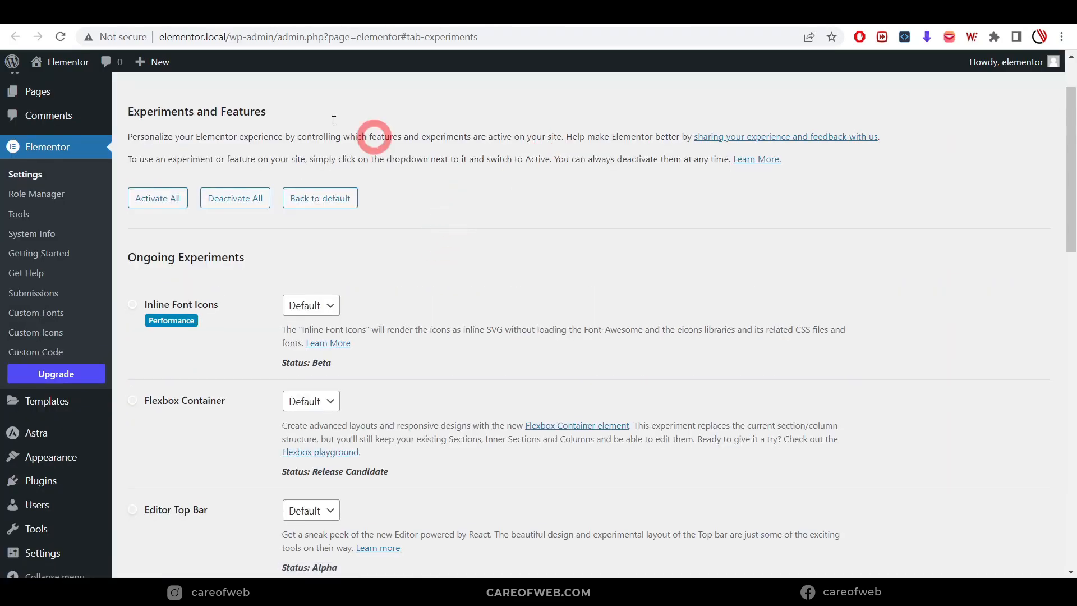
scroll(113, 147, up, 2)
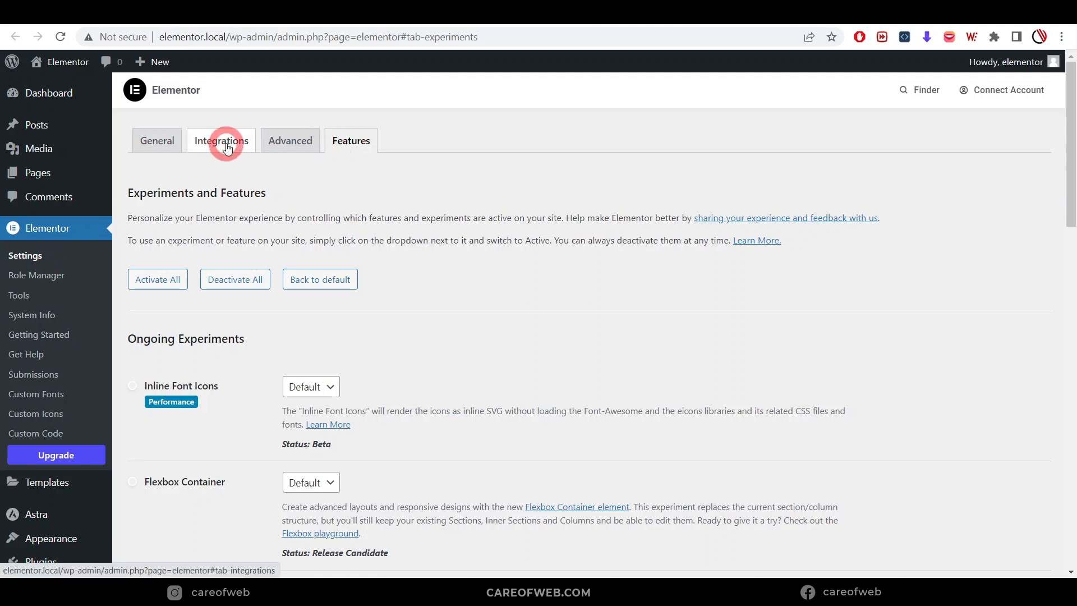
scroll(199, 193, down, 1)
scroll(198, 193, down, 3)
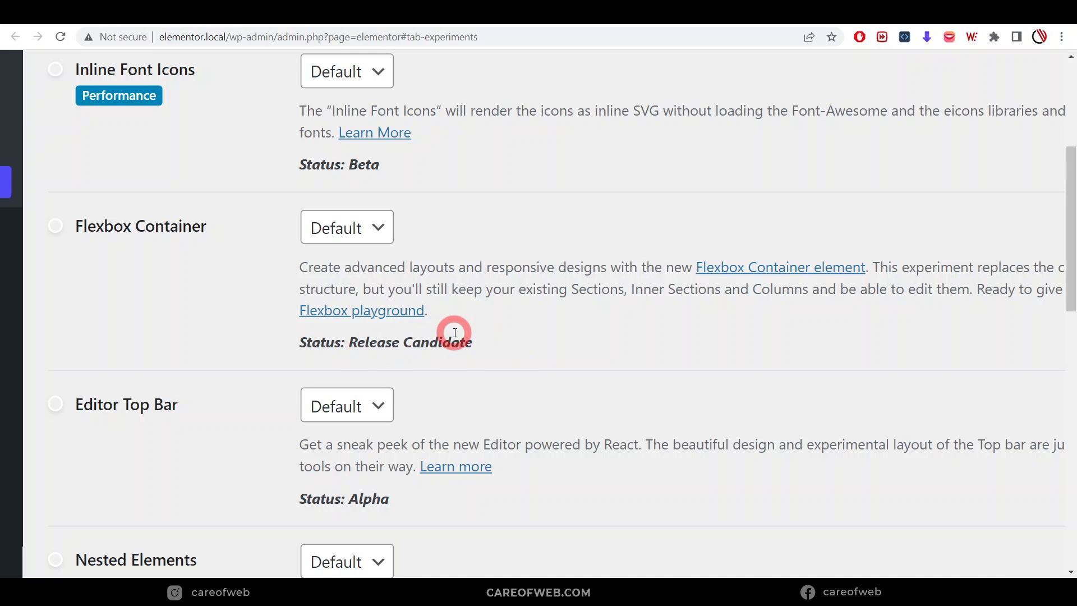
click(379, 227)
click(506, 294)
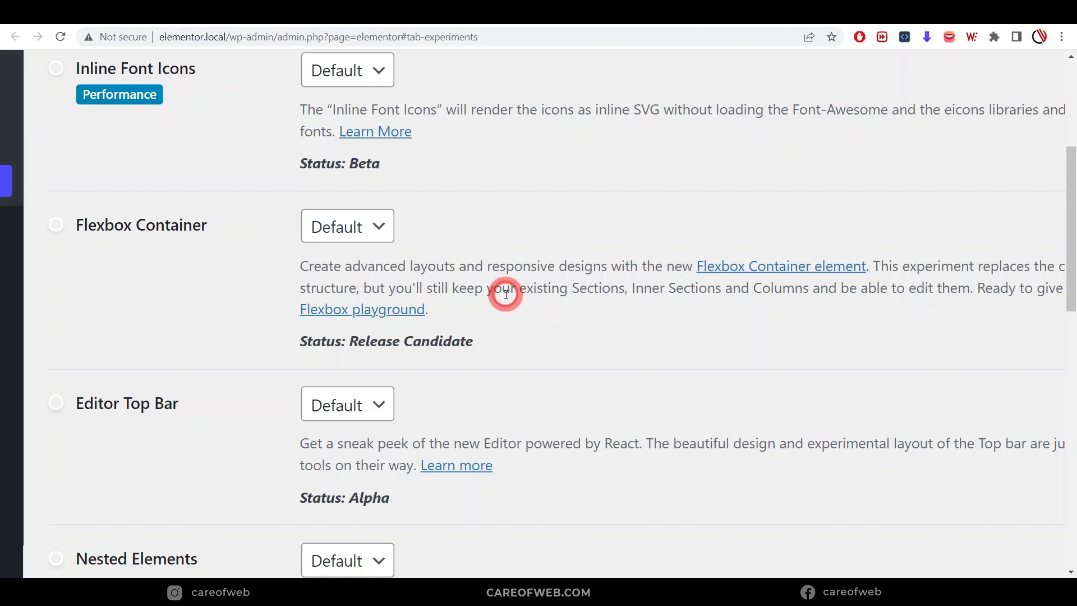
click(385, 226)
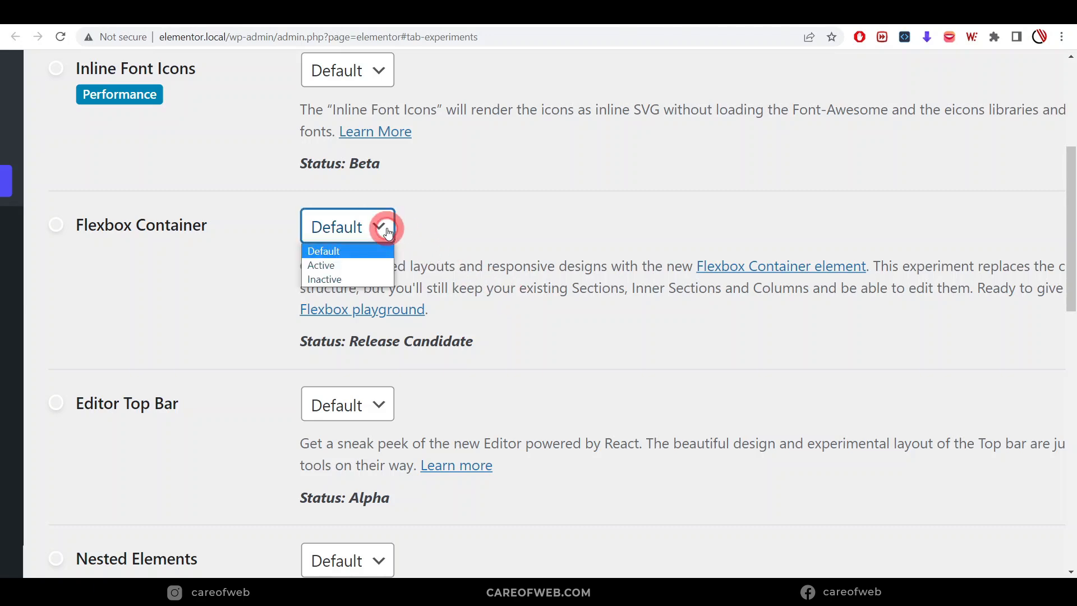
click(344, 267)
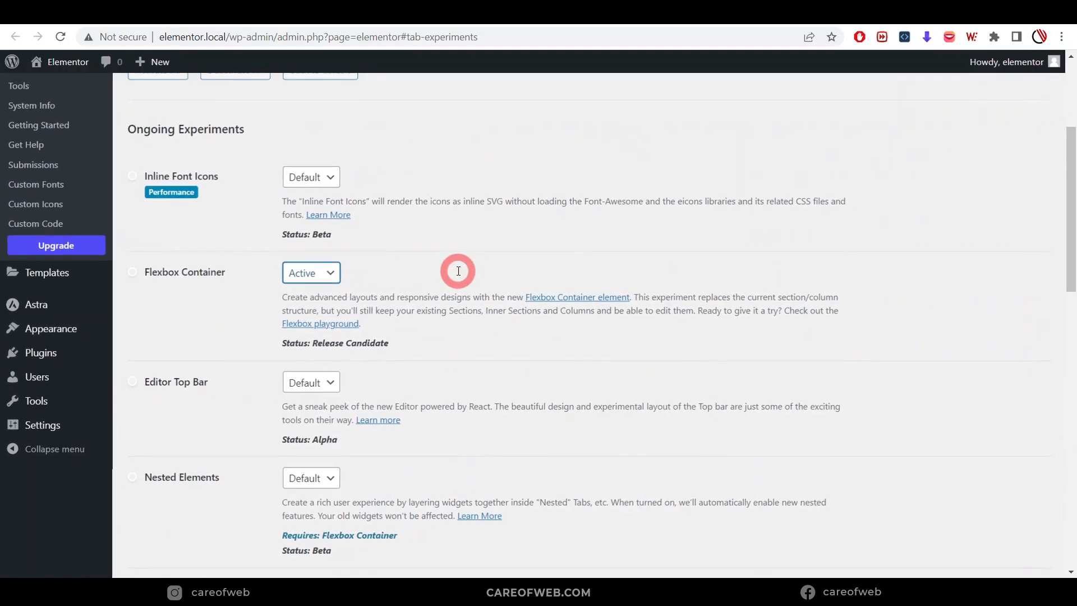
scroll(459, 271, down, 15)
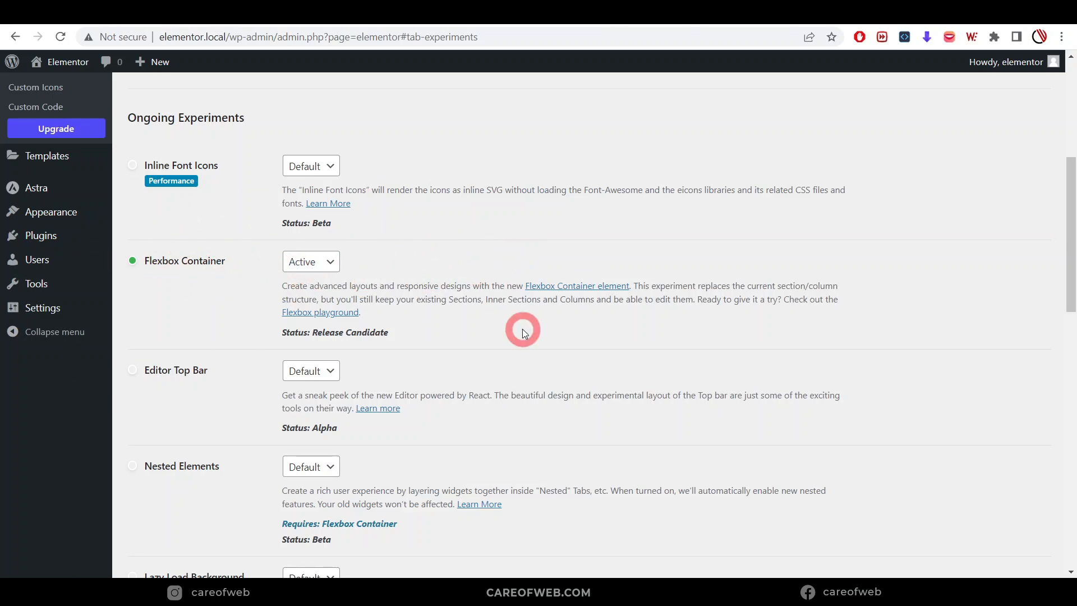
- Return to the site's page list and open the Flexbox page in the Elementor editor in a new tab
scroll(523, 331, up, 6)
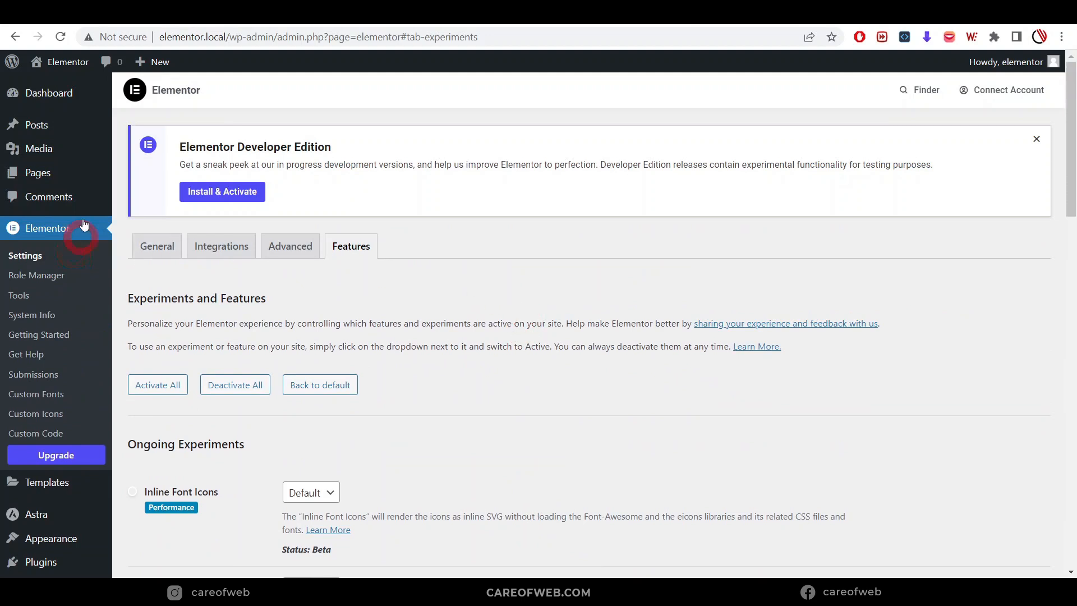
mouse_move(63, 179)
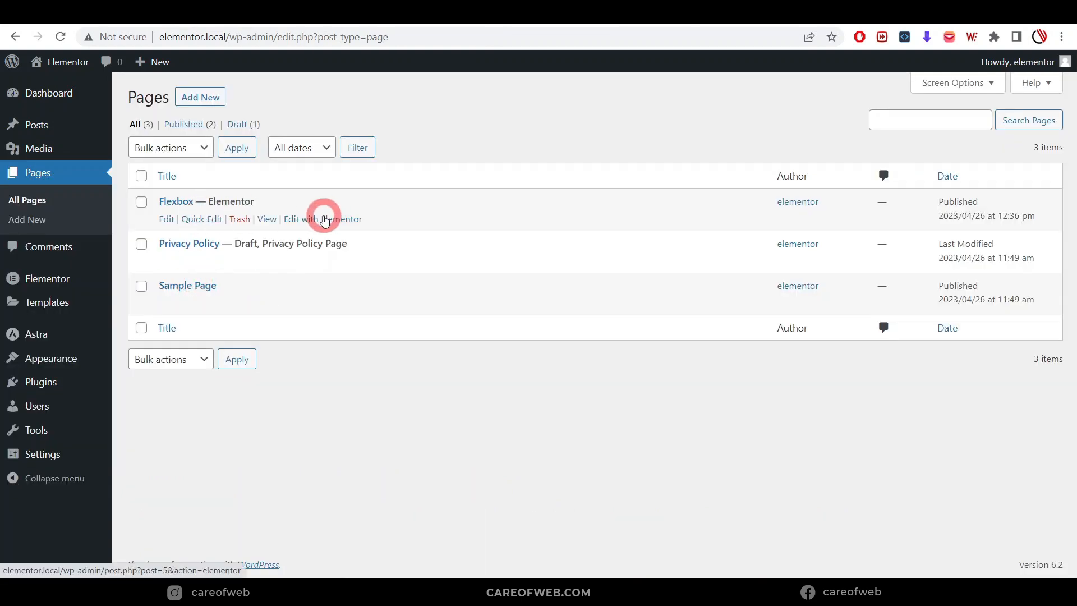
right_click(324, 220)
click(362, 224)
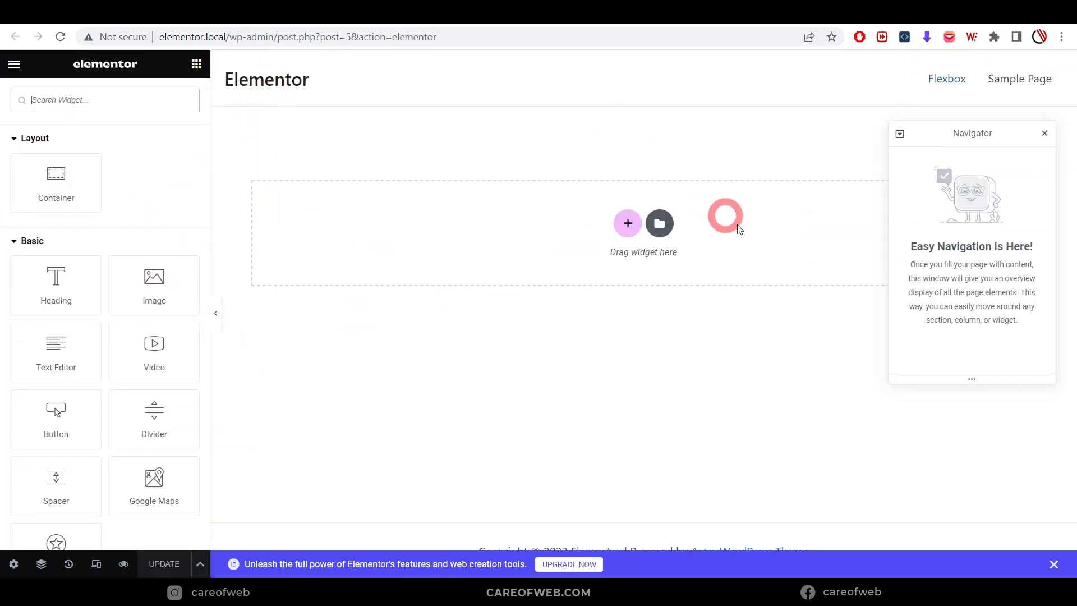
- Close the Navigator, set the Flexbox page's Page Layout to Elementor Canvas and dismiss the upgrade banner
click(1045, 136)
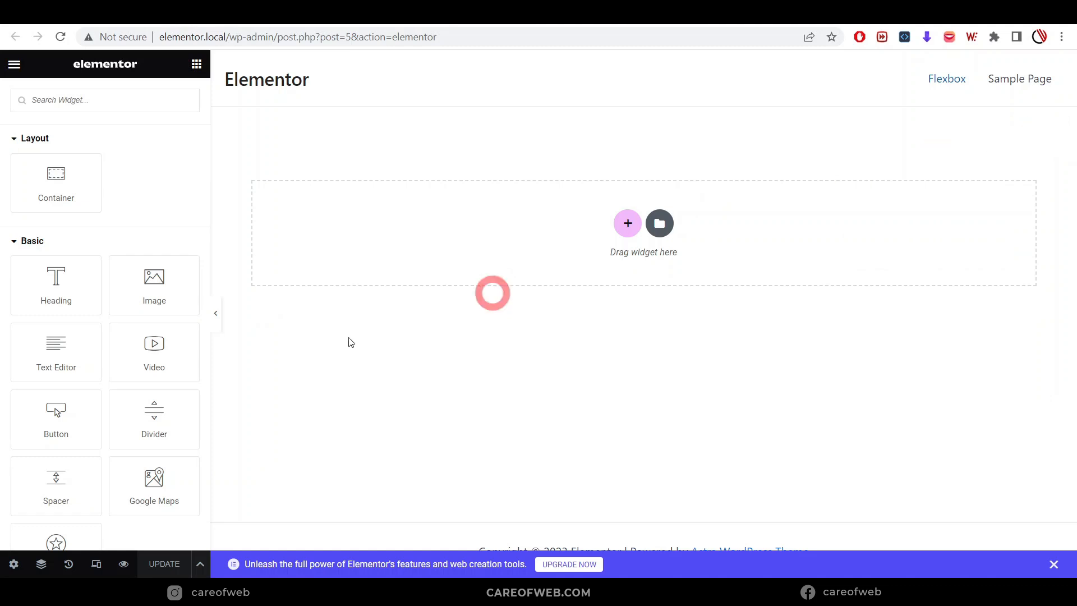
click(14, 565)
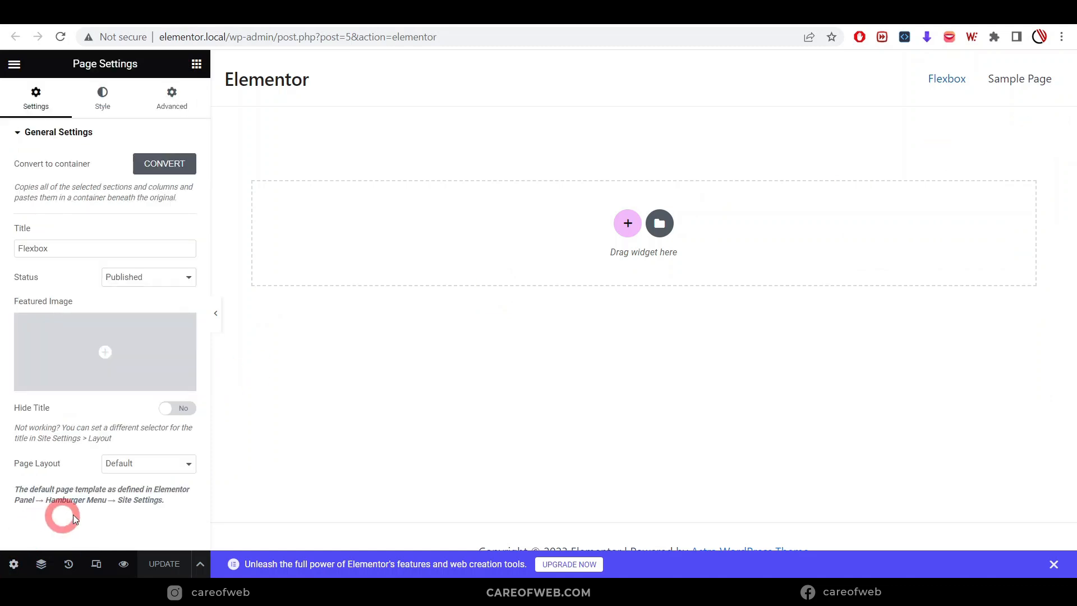
click(140, 462)
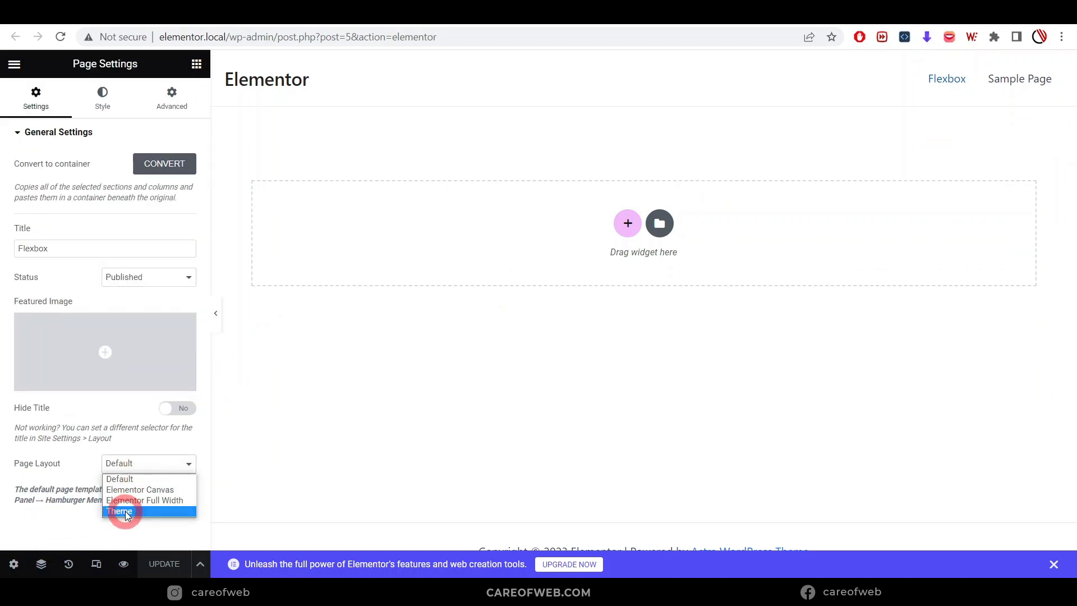
click(143, 489)
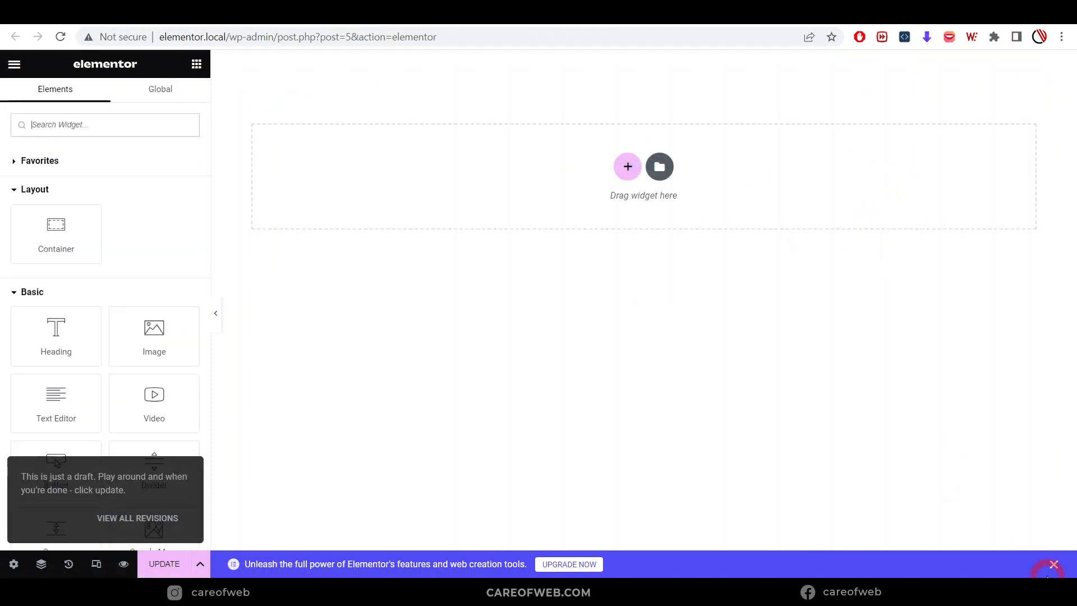
click(1054, 565)
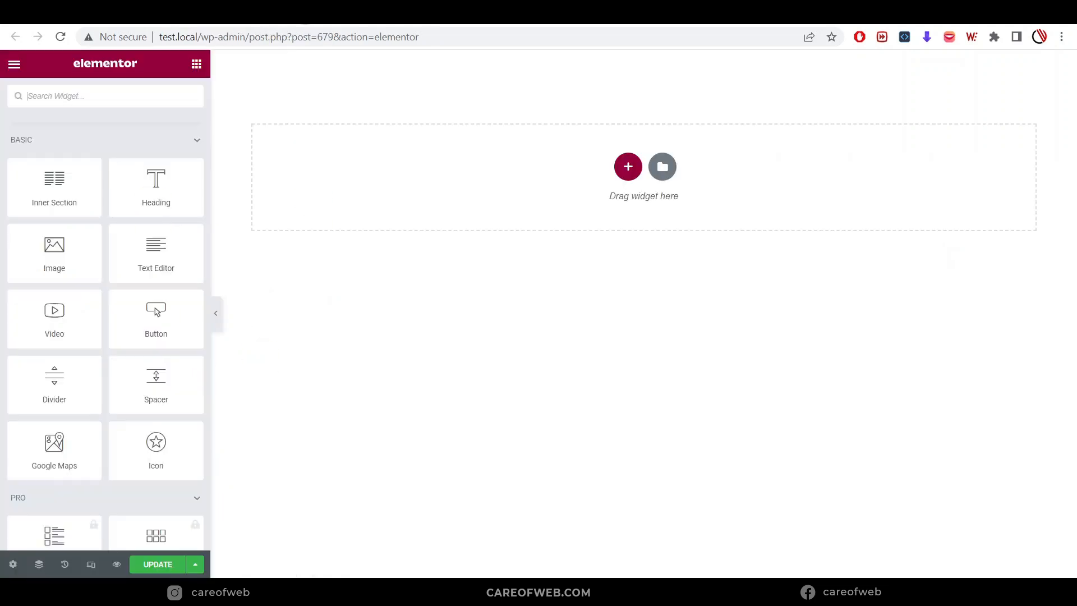
- Compare the layout and basic widgets offered in the section-based test.local editor with those in the container-based elementor.local editor
click(3, 208)
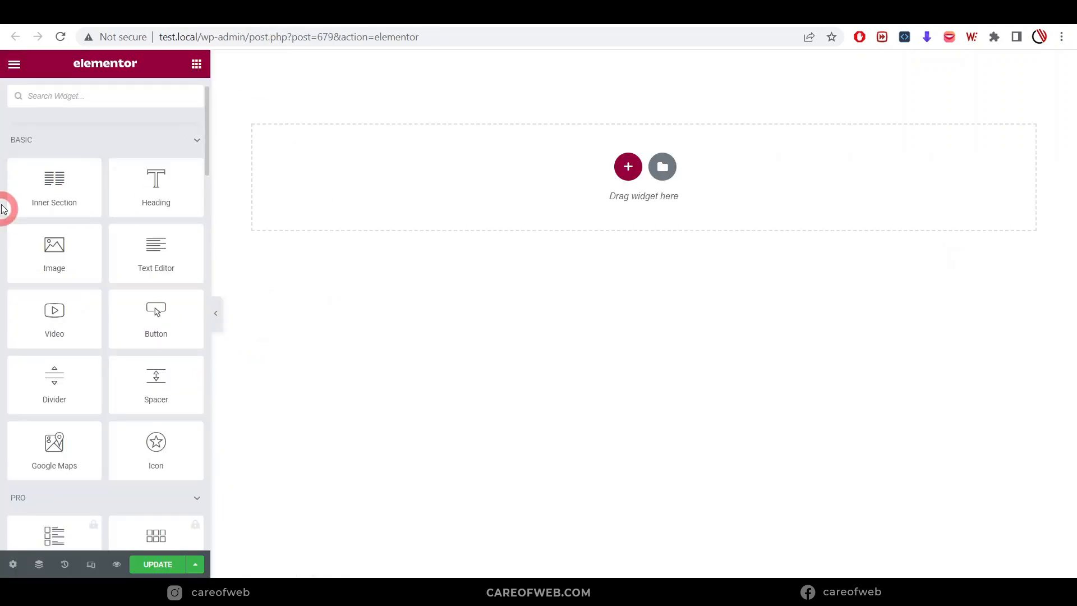
scroll(2, 192, up, 1)
scroll(2, 192, down, 3)
scroll(1, 192, up, 3)
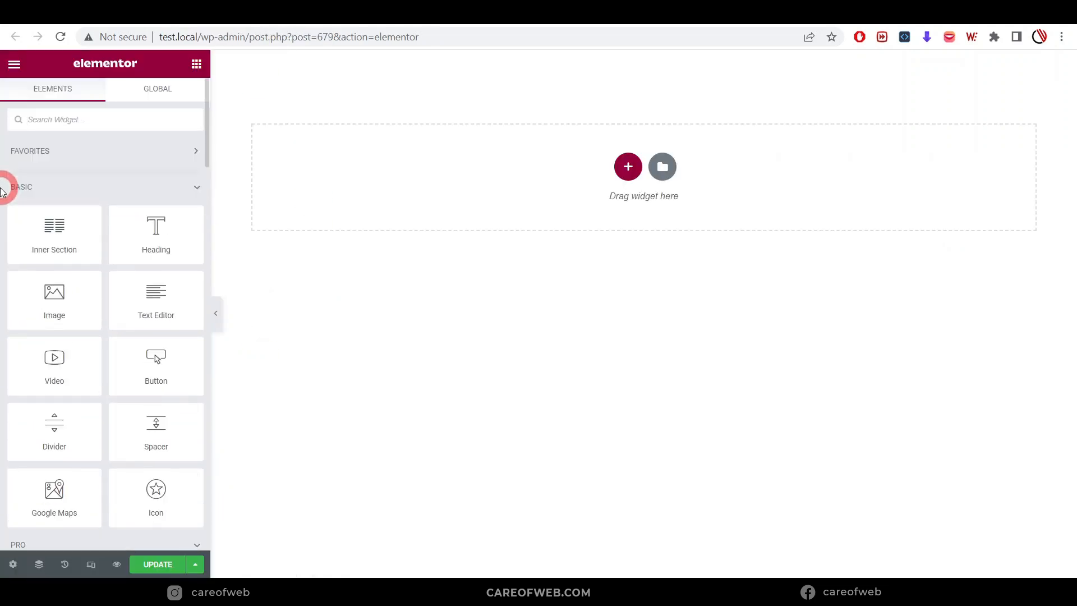
scroll(2, 192, down, 2)
scroll(2, 192, up, 2)
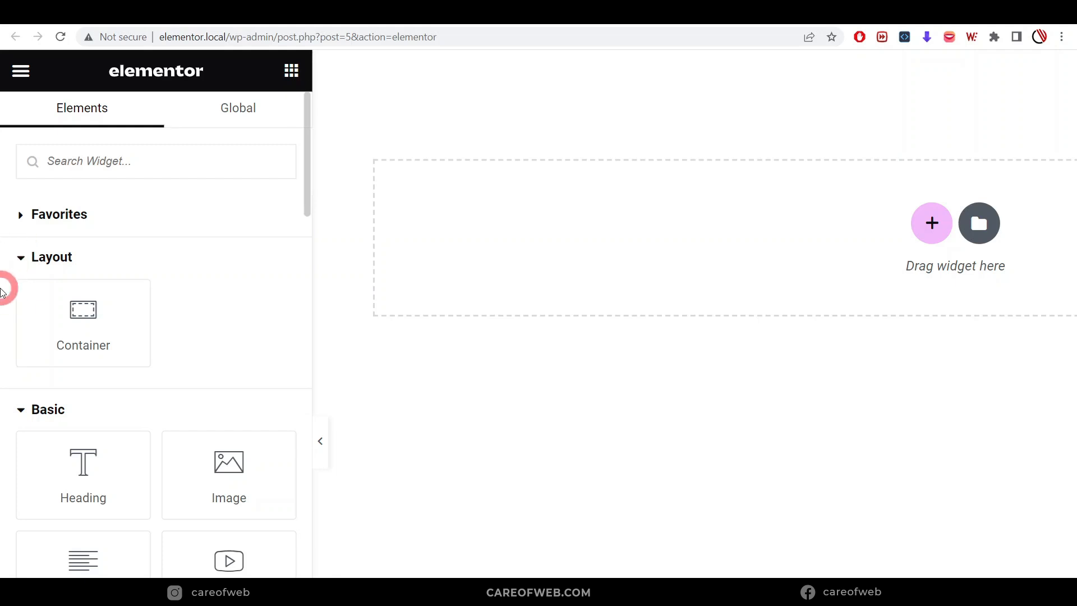
scroll(2, 322, up, 3)
scroll(2, 322, down, 5)
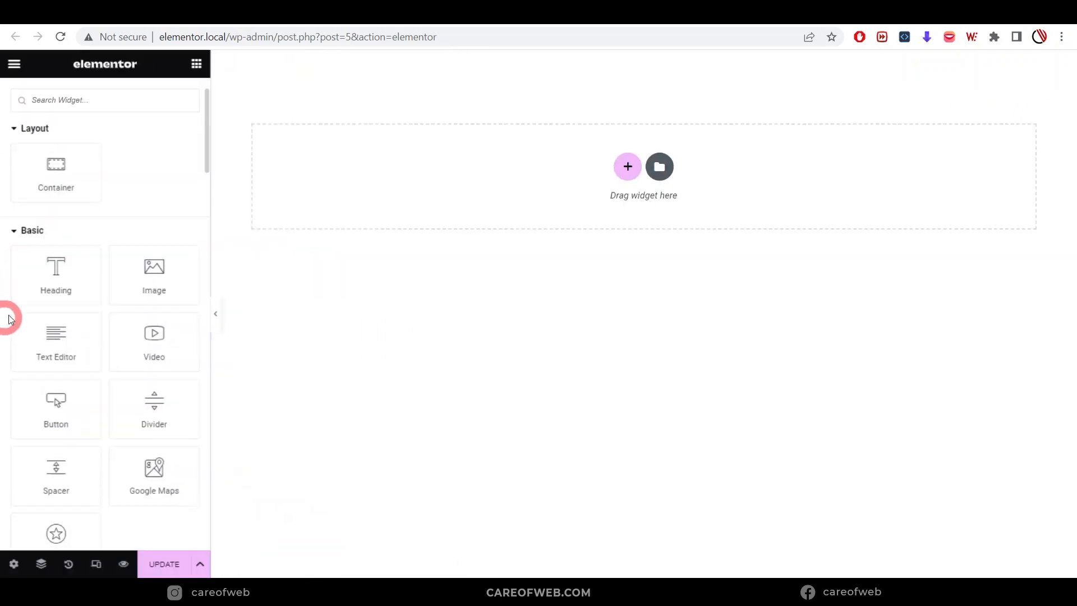
scroll(8, 321, up, 1)
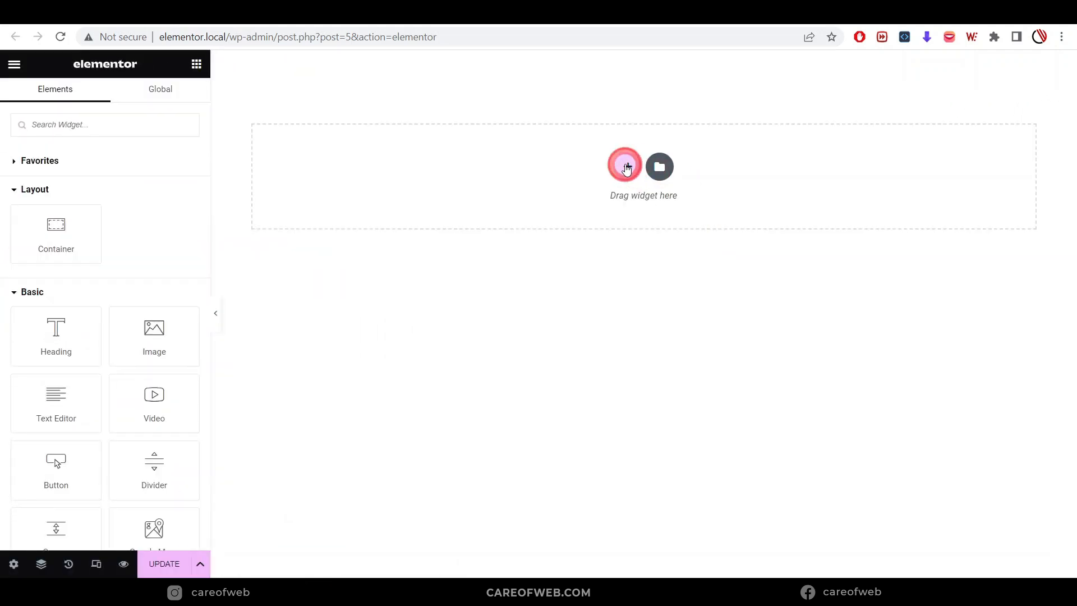
- Compare the structure choices offered on the Flexbox page and the test.local page, and add a Direction Column container to the Flexbox page
click(626, 167)
click(452, 198)
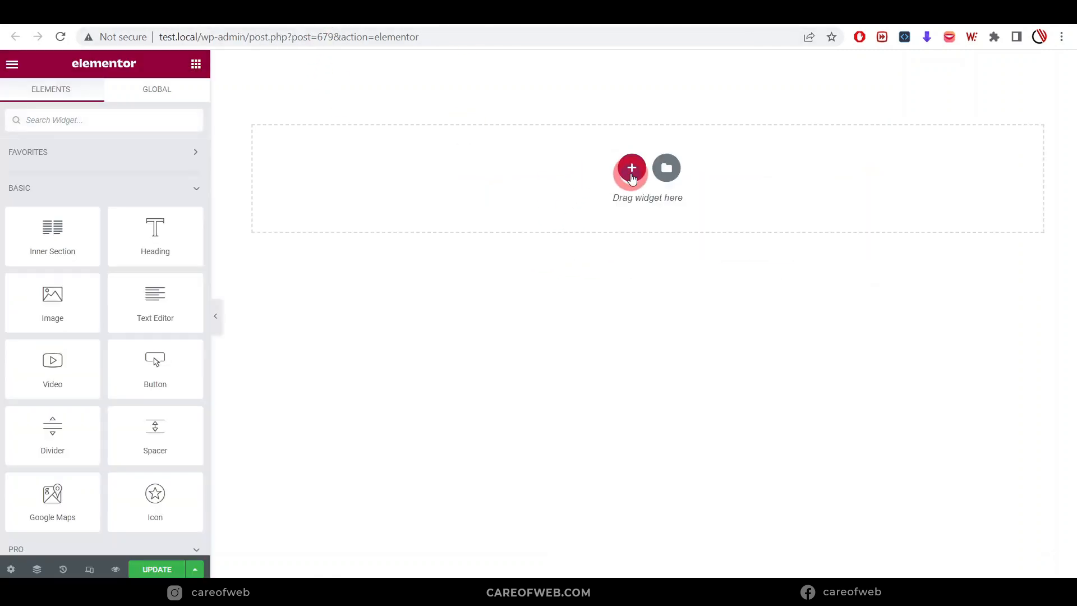
click(630, 169)
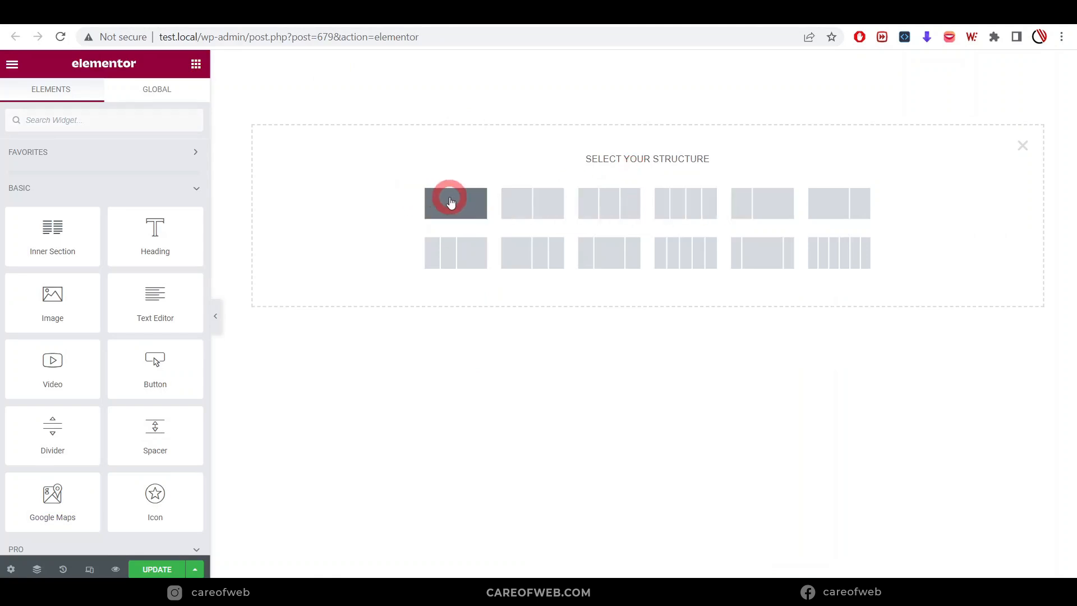
scroll(449, 205, up, 5)
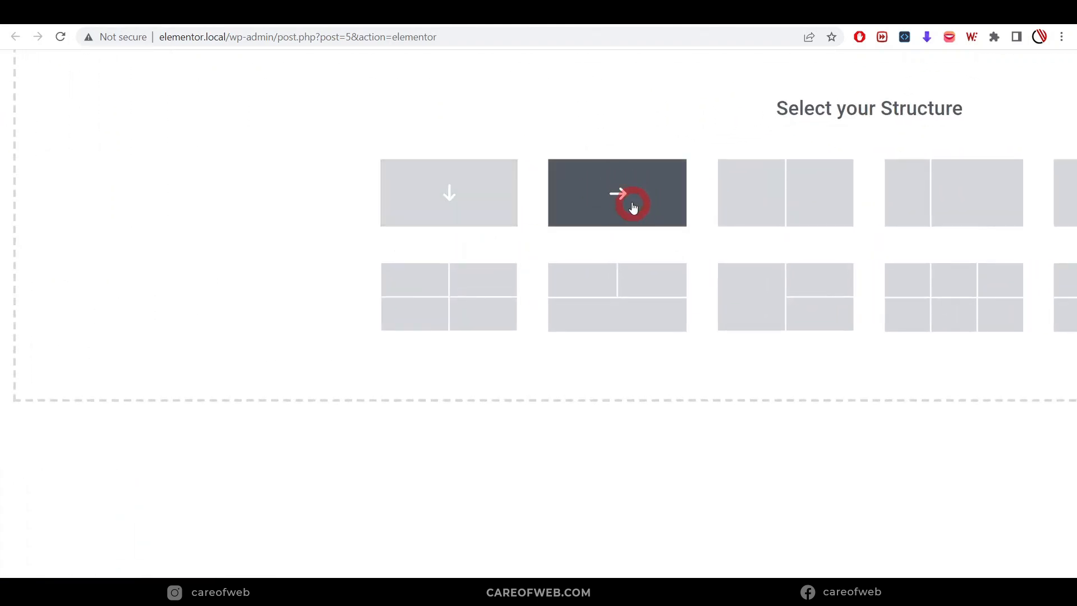
scroll(632, 200, down, 5)
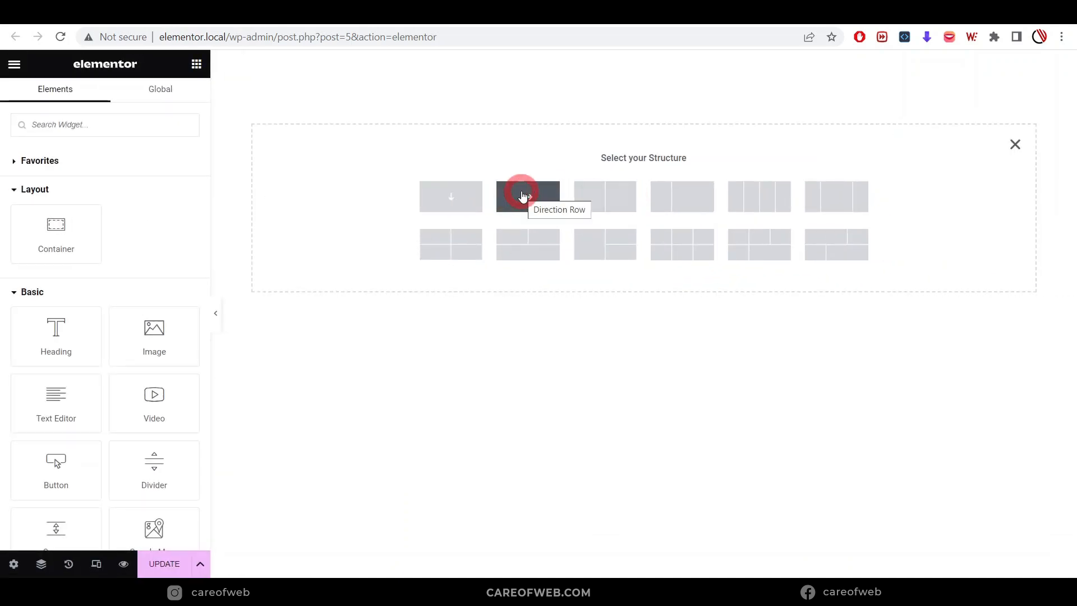
click(449, 196)
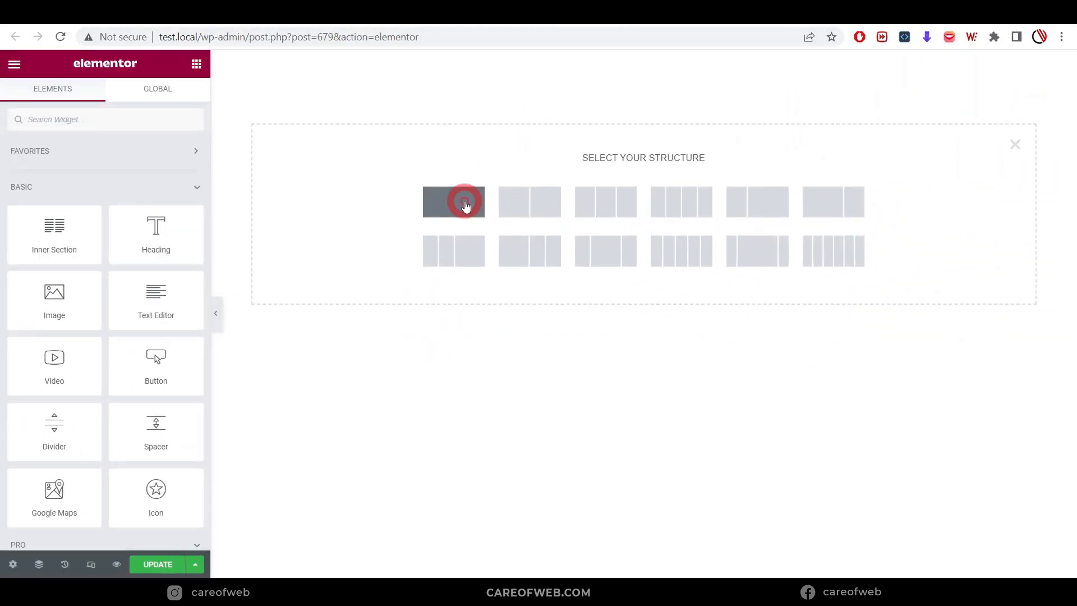
- Add a single-column section to the test.local page and review its Structure and Layout settings
click(466, 205)
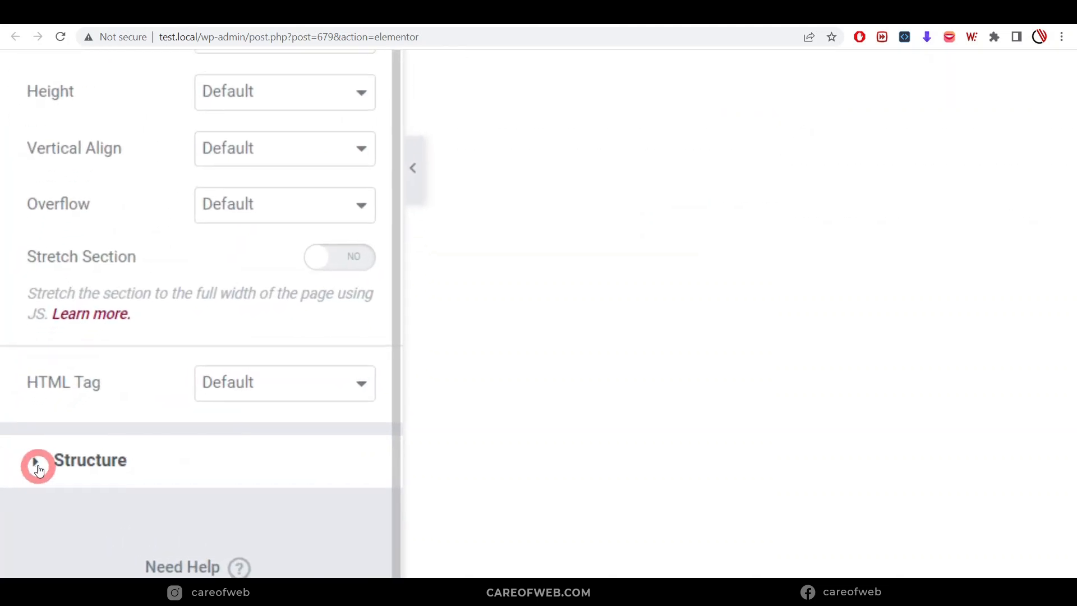
click(28, 465)
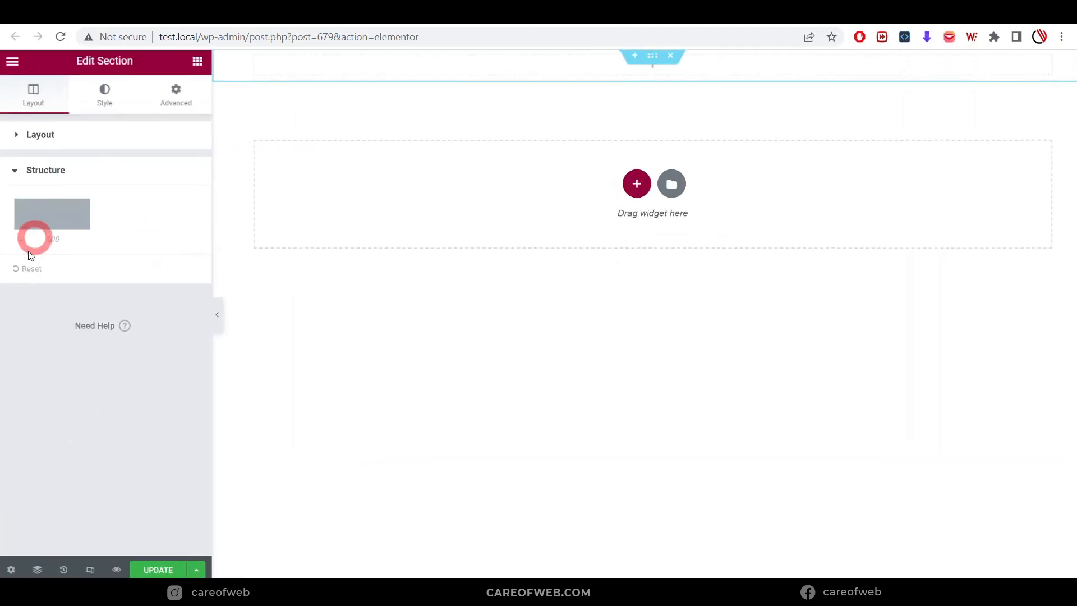
click(20, 172)
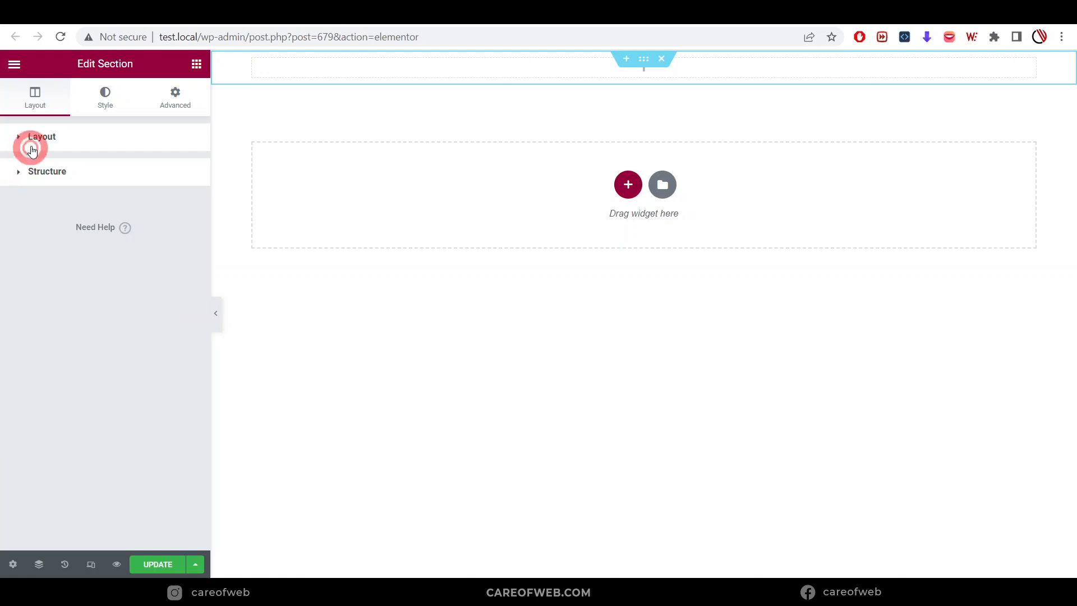
click(28, 139)
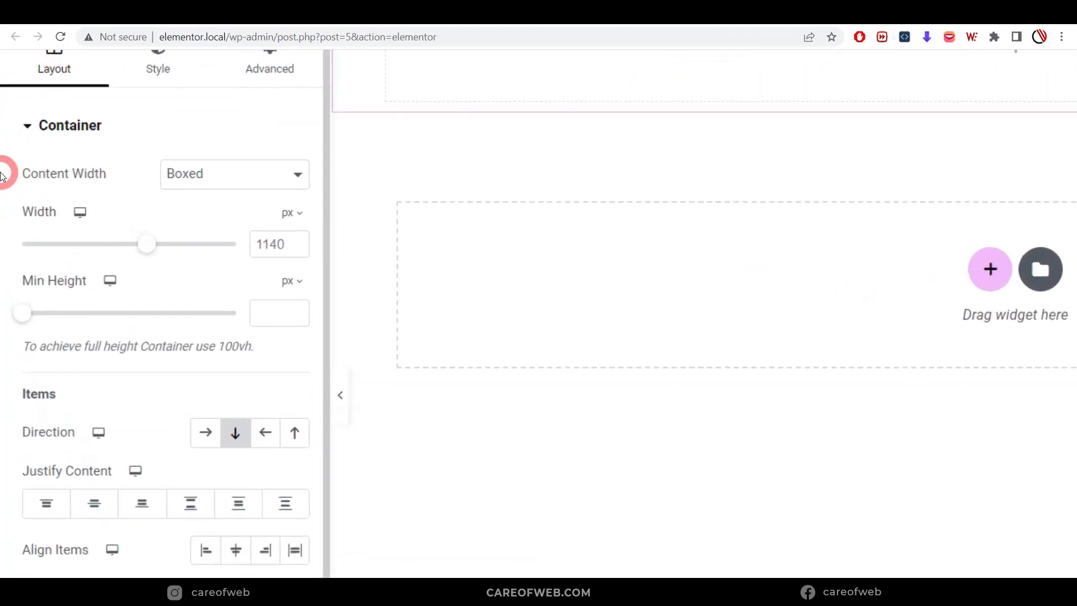
- Examine the Flexbox page container's layout settings, including Content Width options and item controls, and the structures available for another container
scroll(2, 177, down, 1)
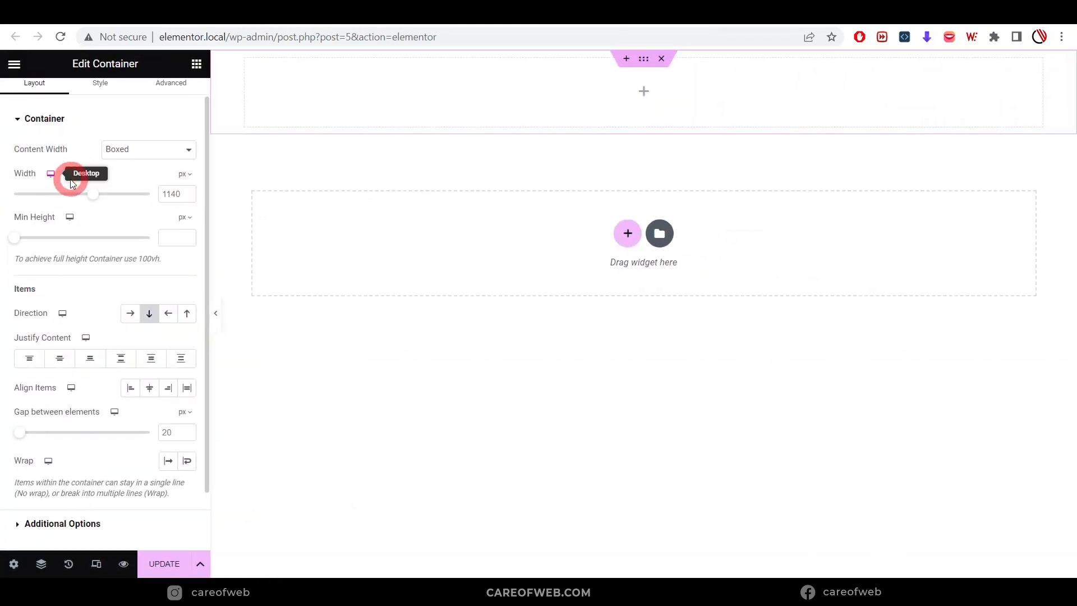
scroll(81, 181, up, 1)
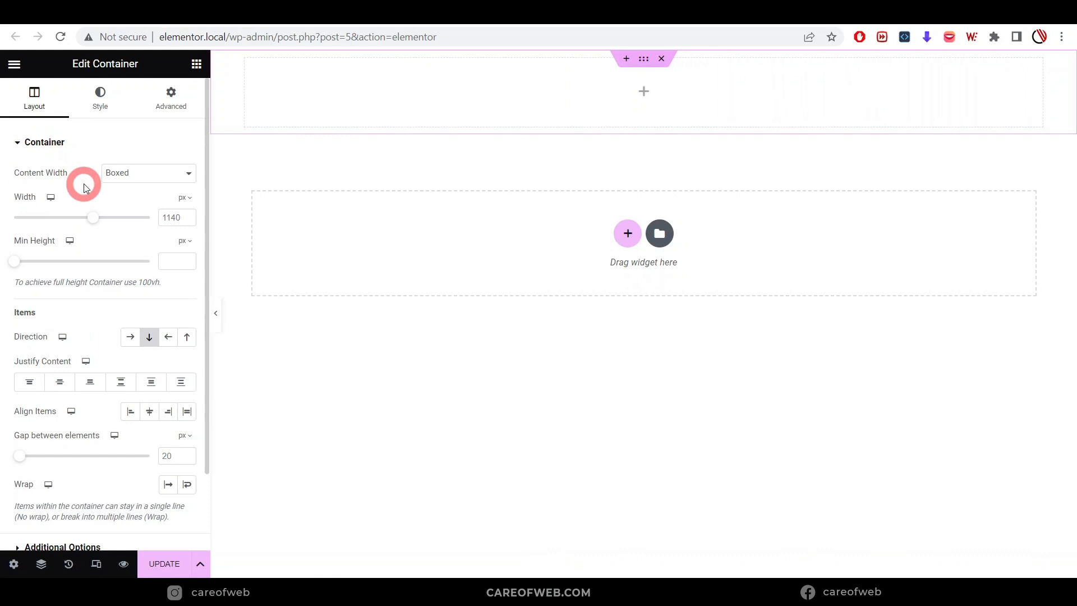
click(158, 175)
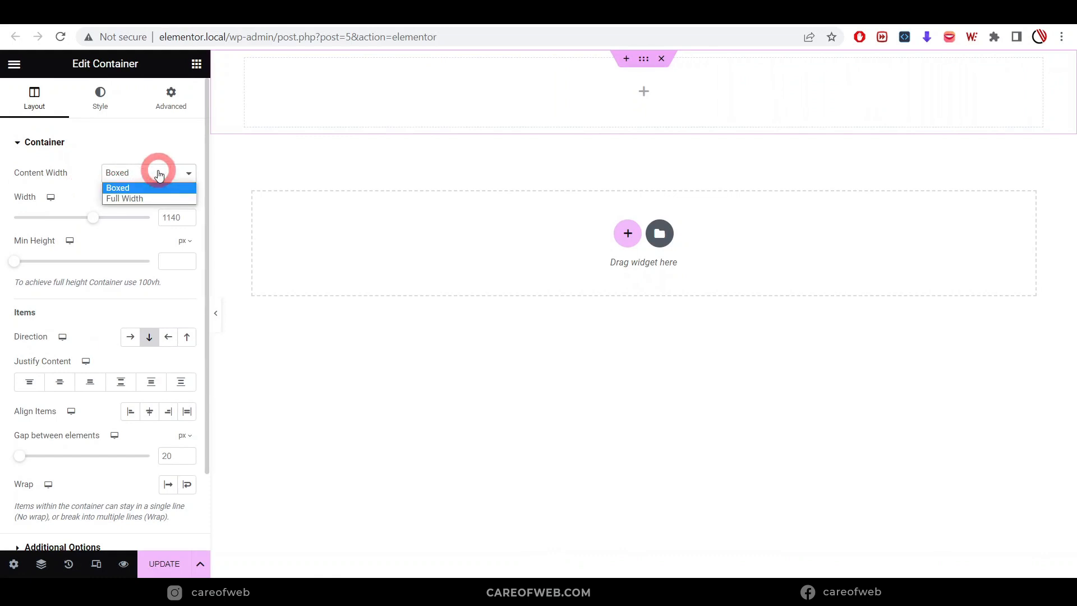
click(158, 163)
click(152, 147)
click(73, 150)
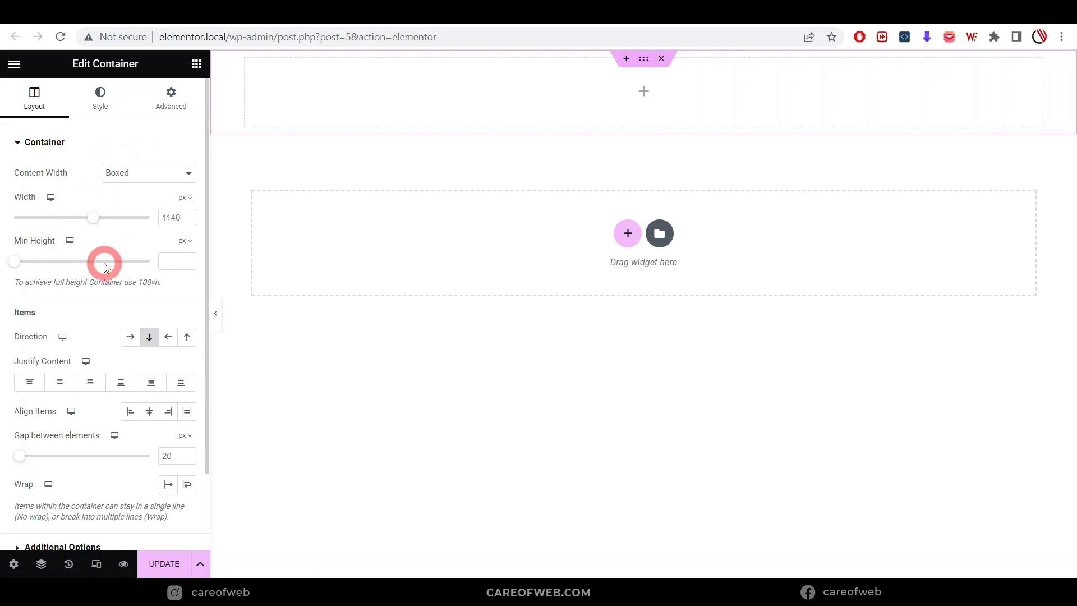
scroll(8, 263, down, 2)
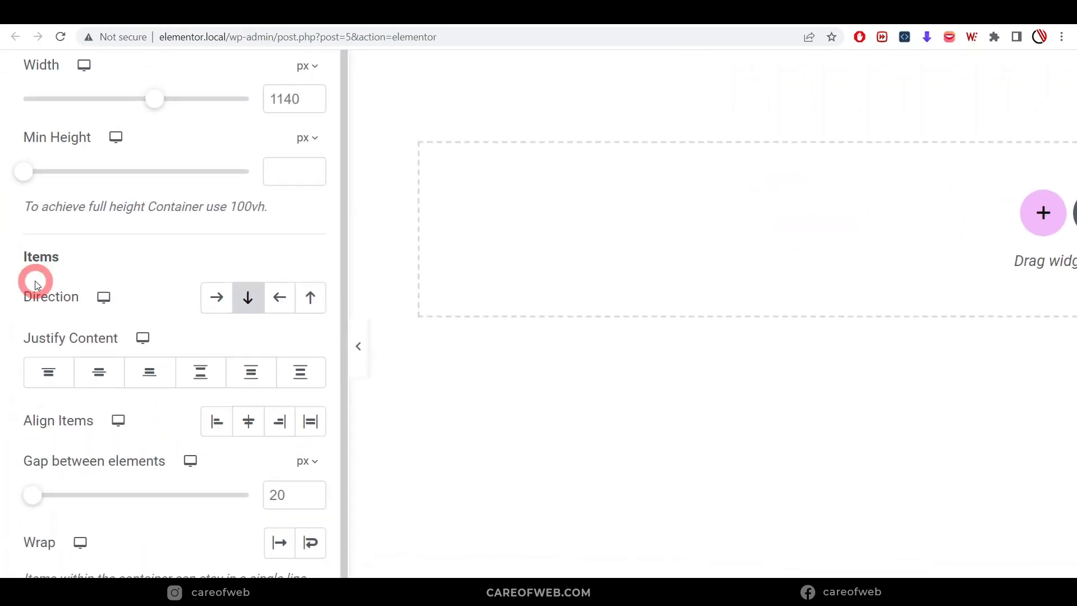
scroll(132, 339, down, 2)
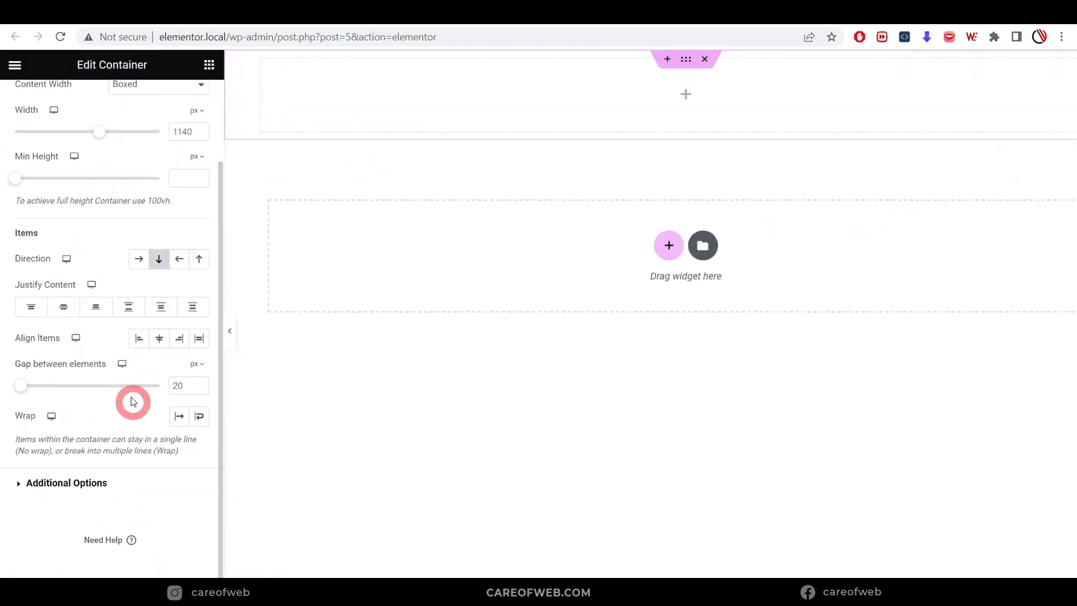
scroll(100, 252, up, 2)
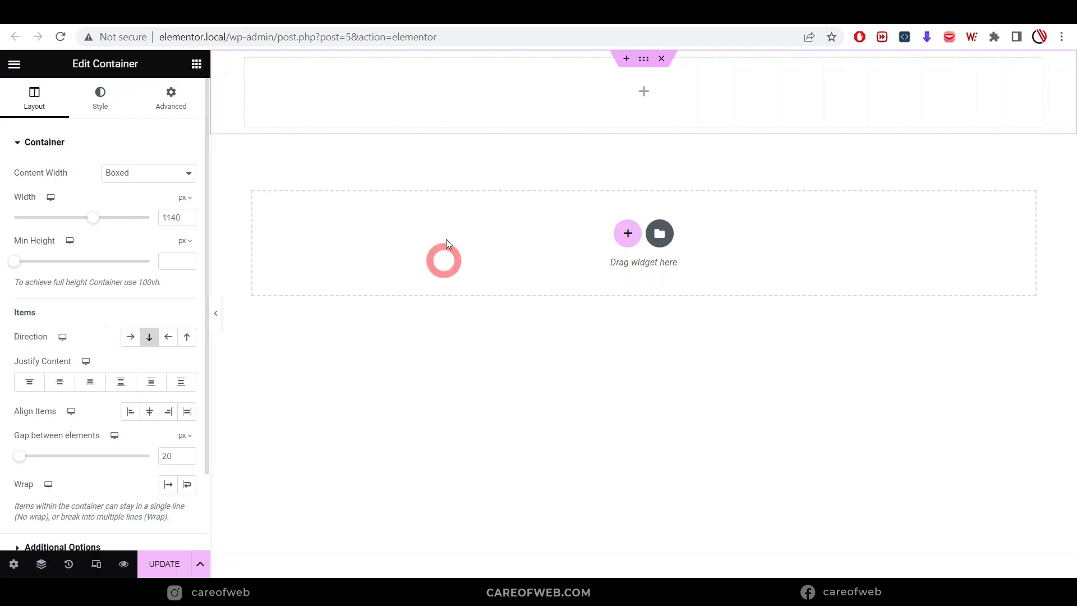
click(630, 235)
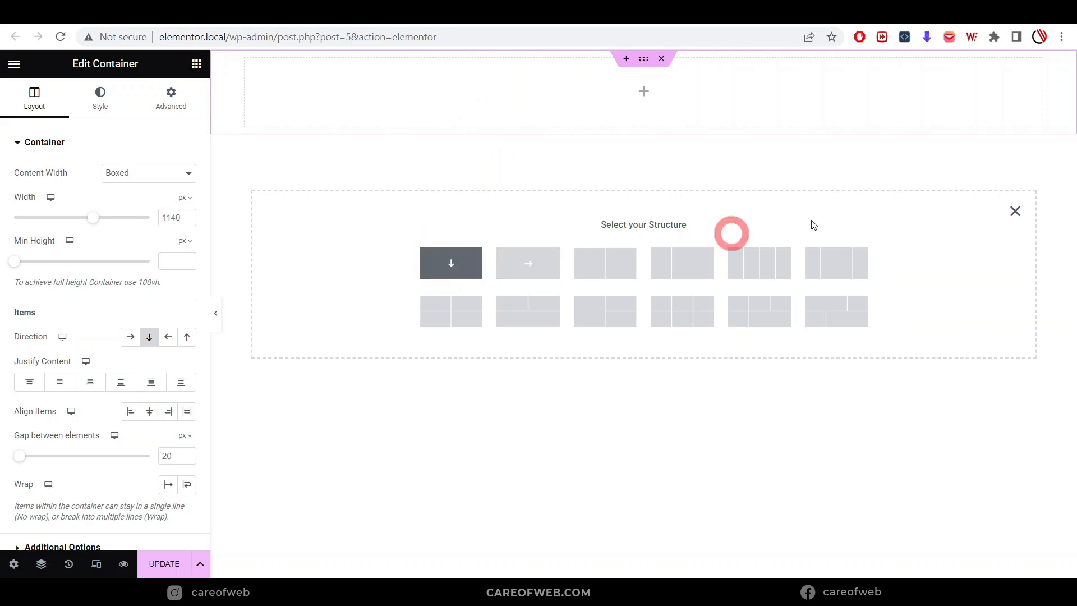
click(1016, 212)
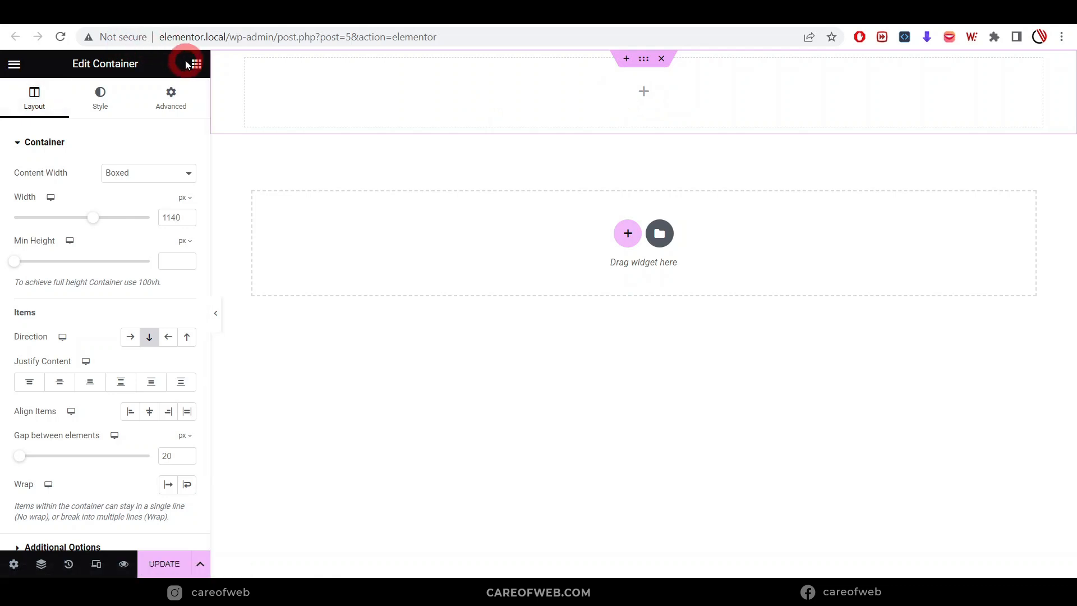
- Add an Image widget to the container and fill it with kara-contactbanner.jpg from the media library
click(197, 64)
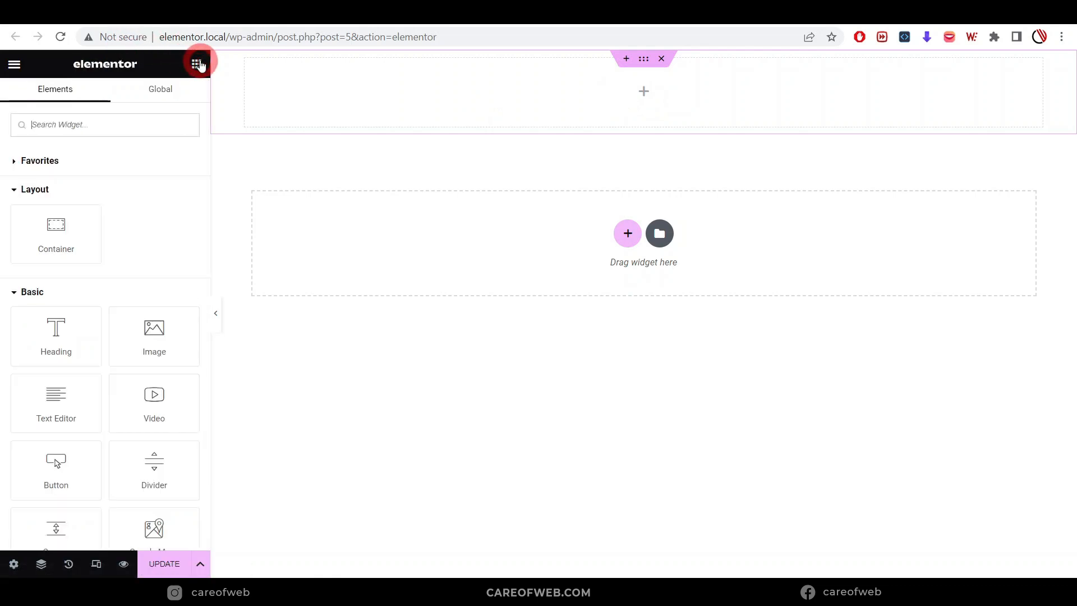
drag(118, 304, 409, 98)
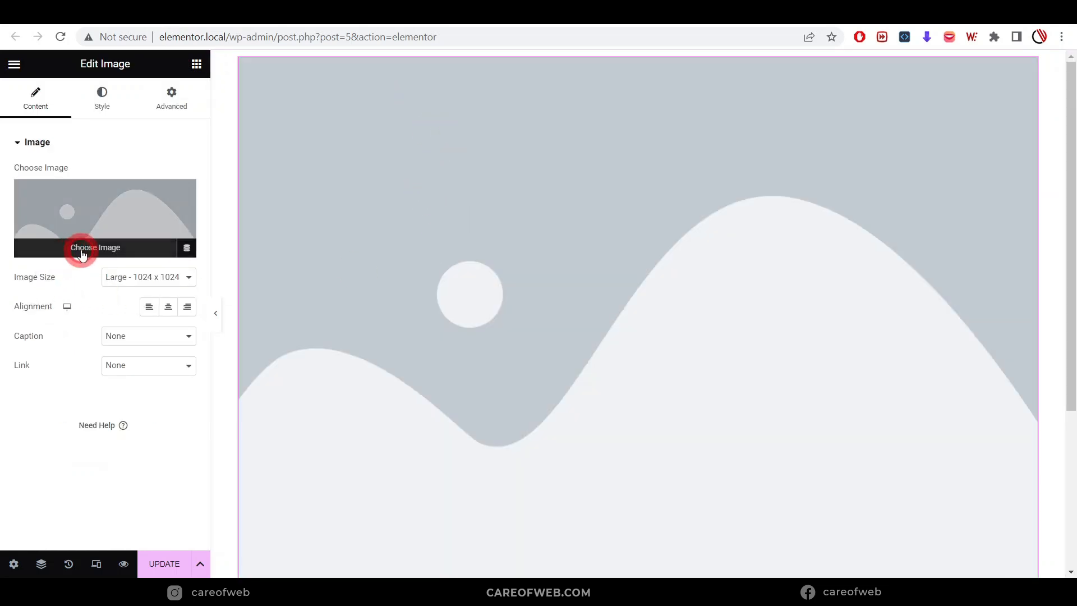
click(82, 254)
click(269, 115)
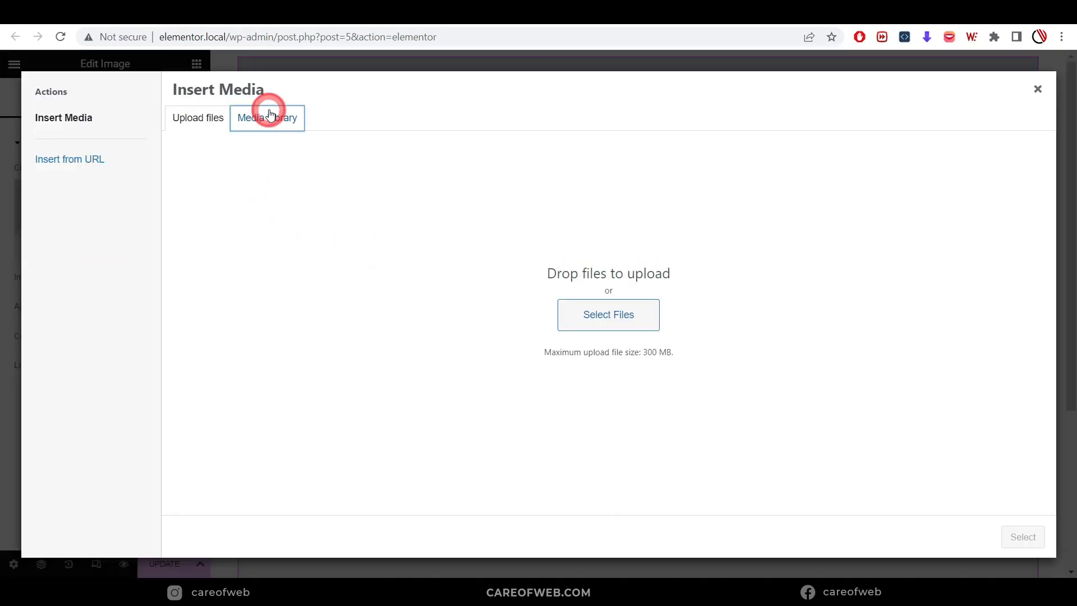
click(190, 249)
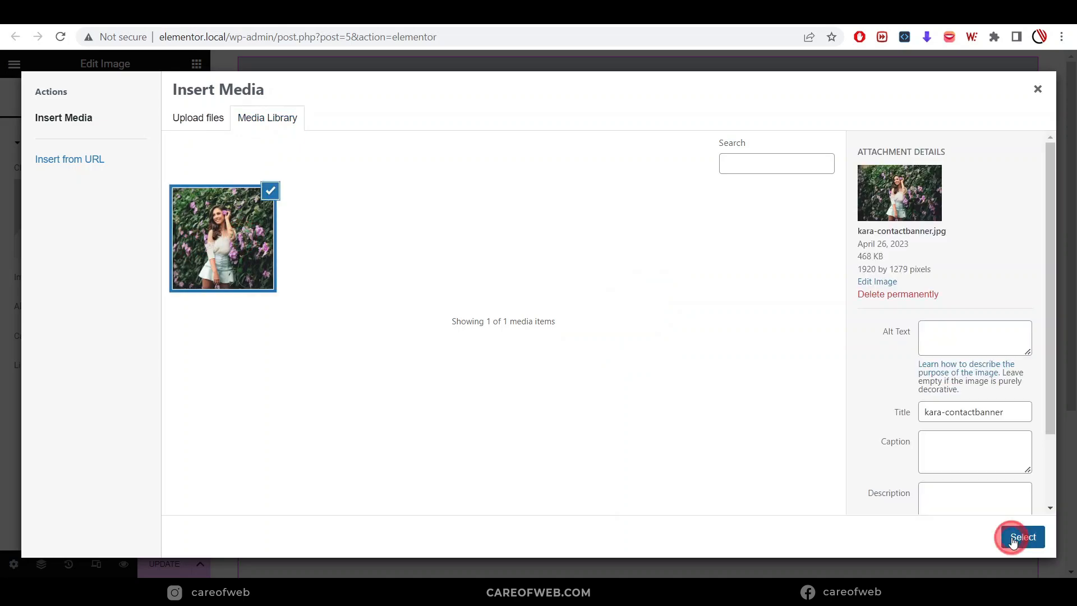
click(1023, 536)
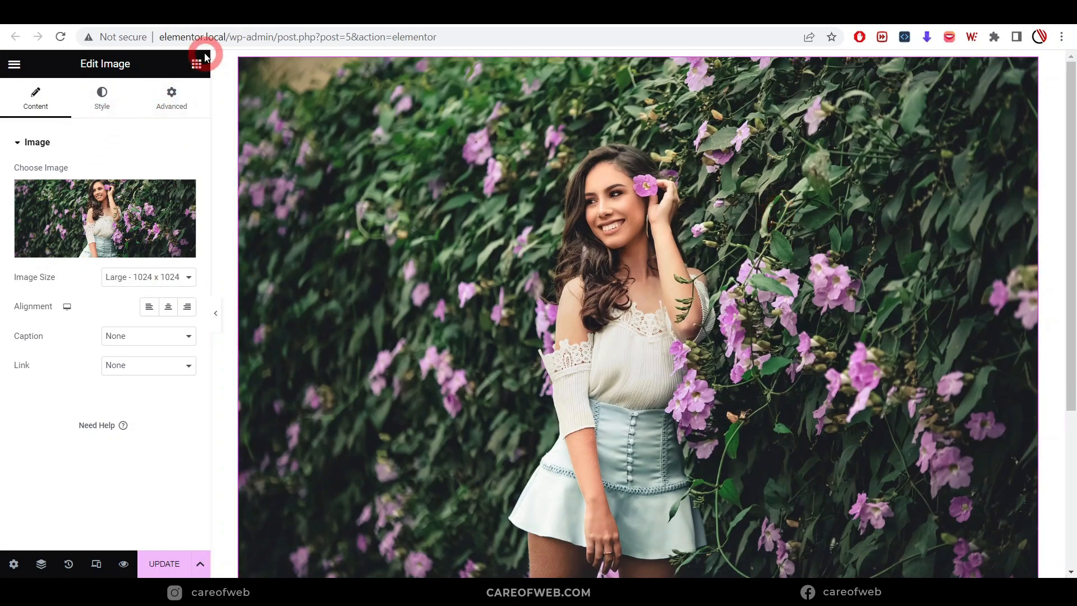
- Add a Text Editor widget below the image in the container
click(196, 63)
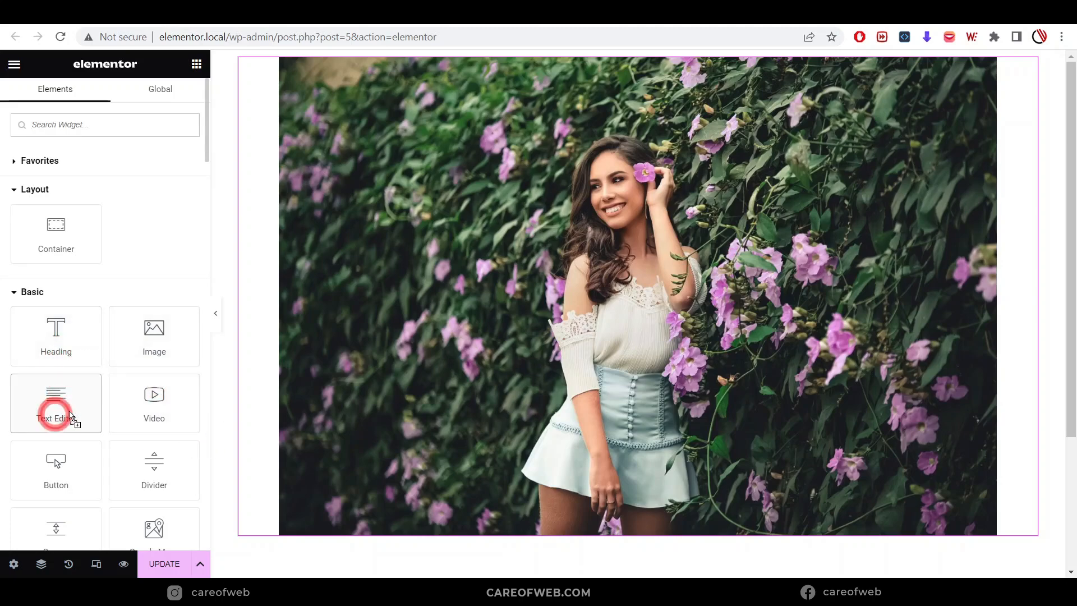
drag(70, 415, 902, 532)
scroll(771, 407, down, 4)
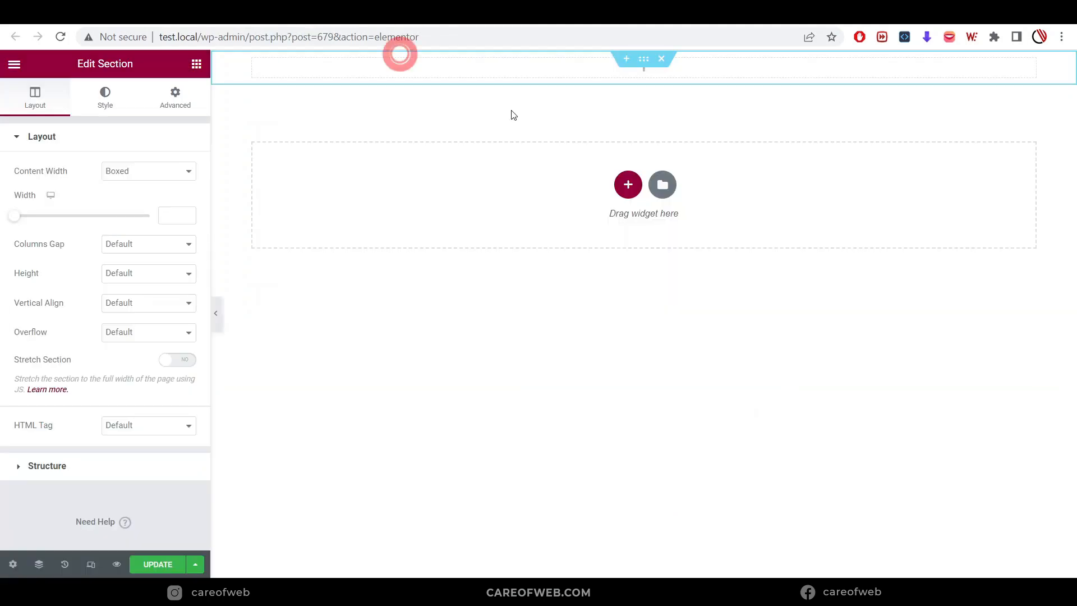
- Add an Image widget to the test.local page's single-column section and fill it with the photo of the woman among flowers
click(518, 71)
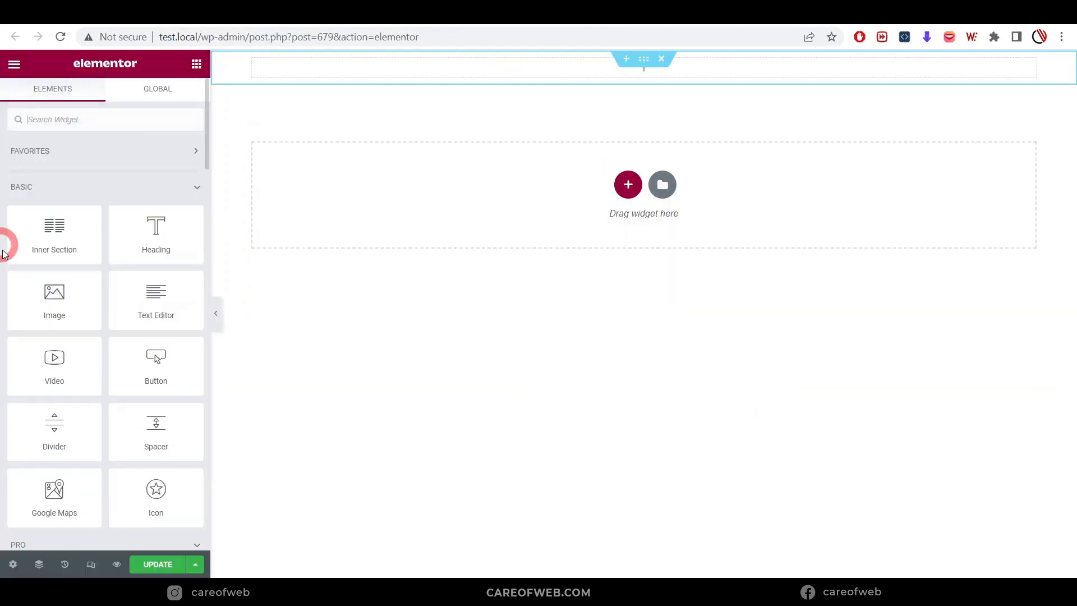
drag(68, 308, 414, 70)
click(53, 243)
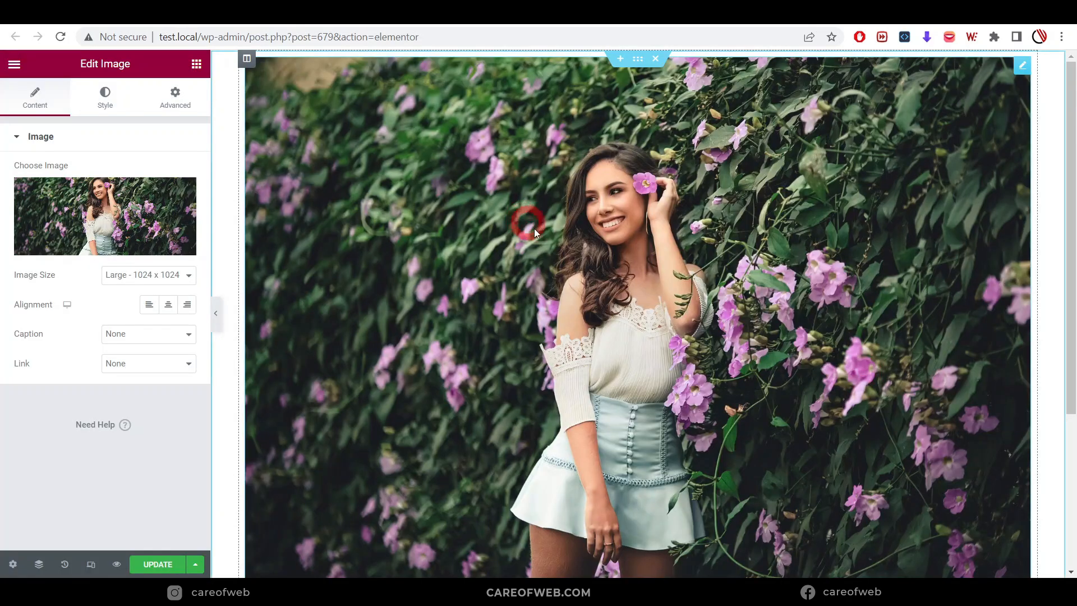
- Add a Text Editor widget below the image in the test.local section
scroll(524, 230, down, 3)
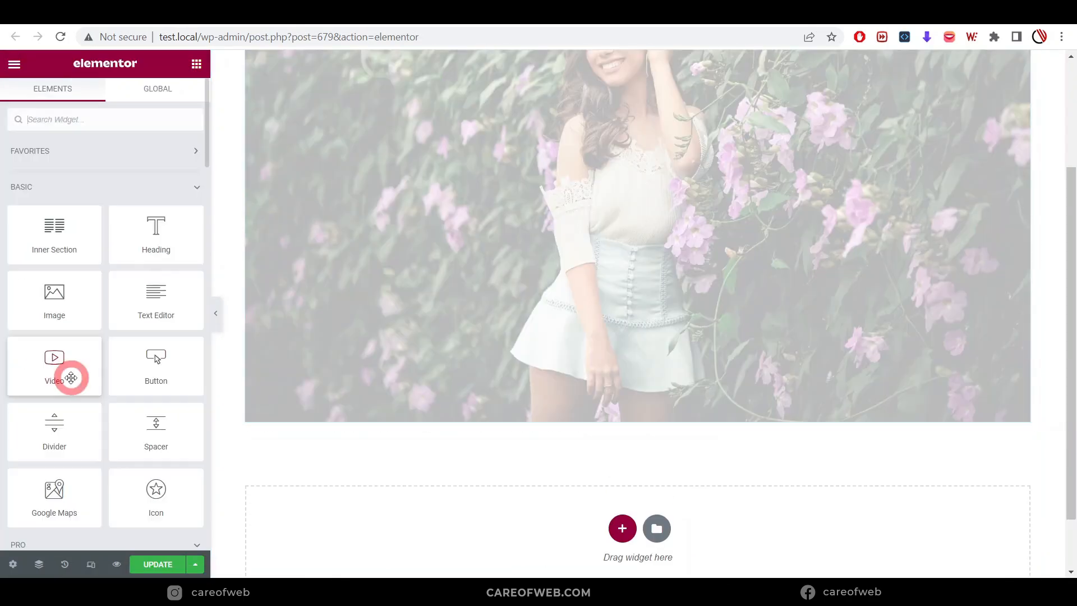
drag(139, 303, 409, 333)
click(591, 422)
click(603, 399)
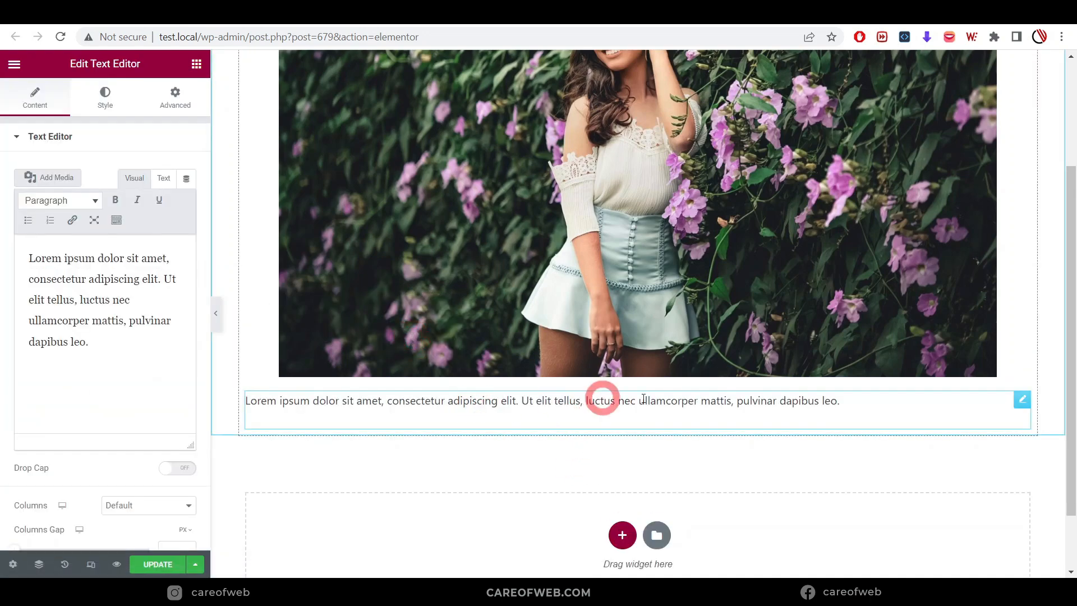
- Switch to the Flexbox page and add a Button widget below the text in the container, adding a matching one on the test.local page
click(135, 123)
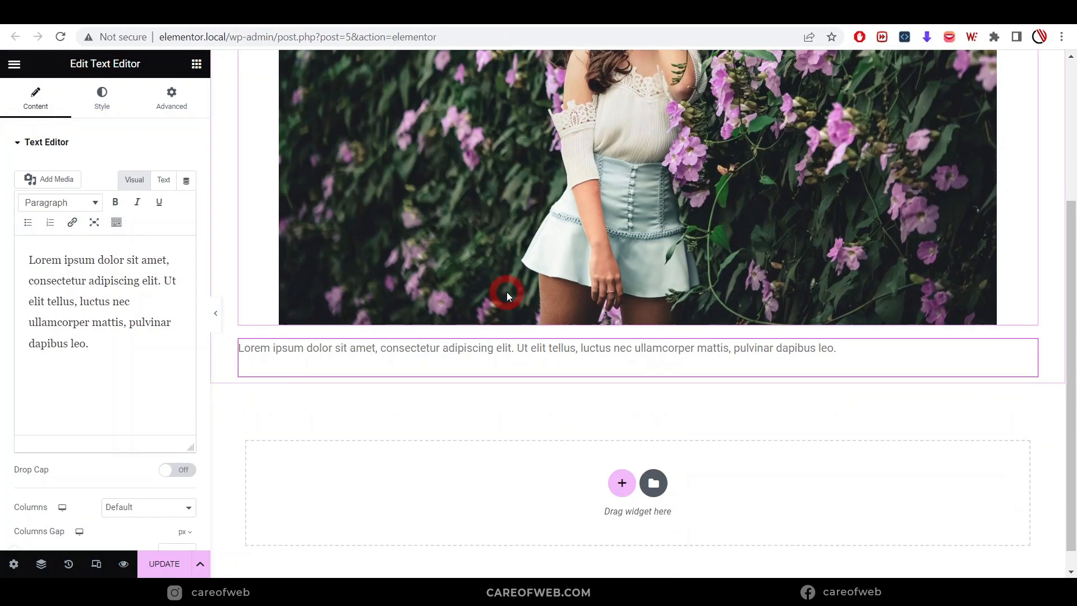
scroll(506, 292, up, 3)
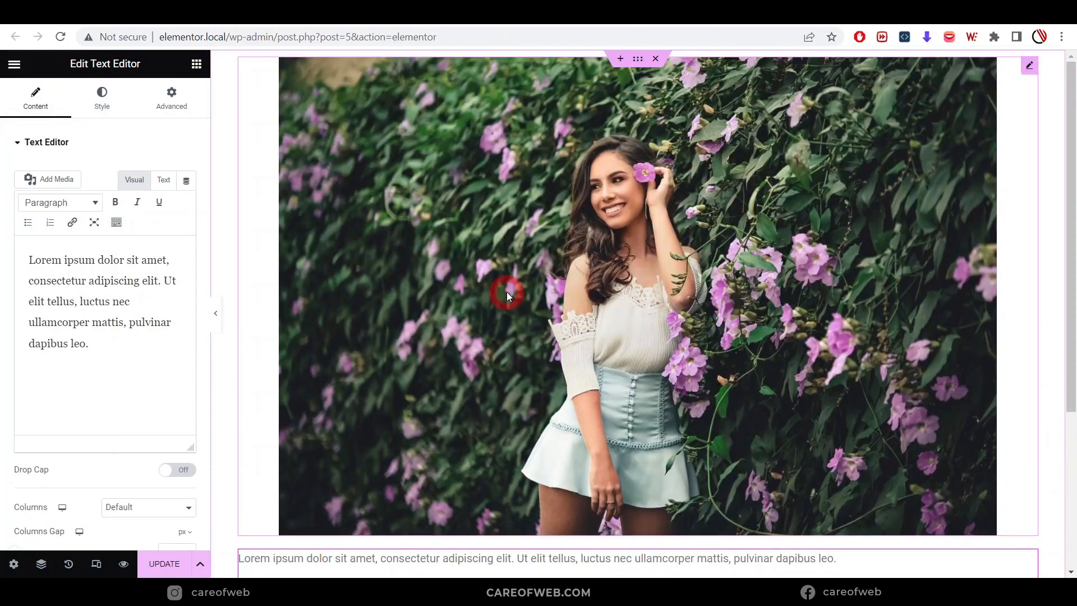
scroll(768, 270, down, 3)
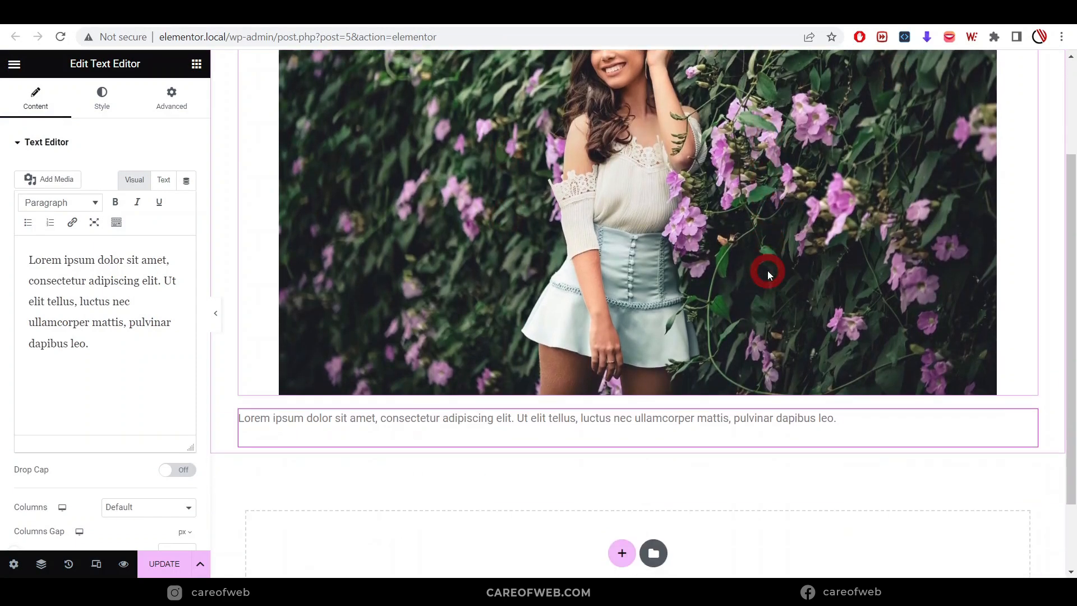
click(196, 63)
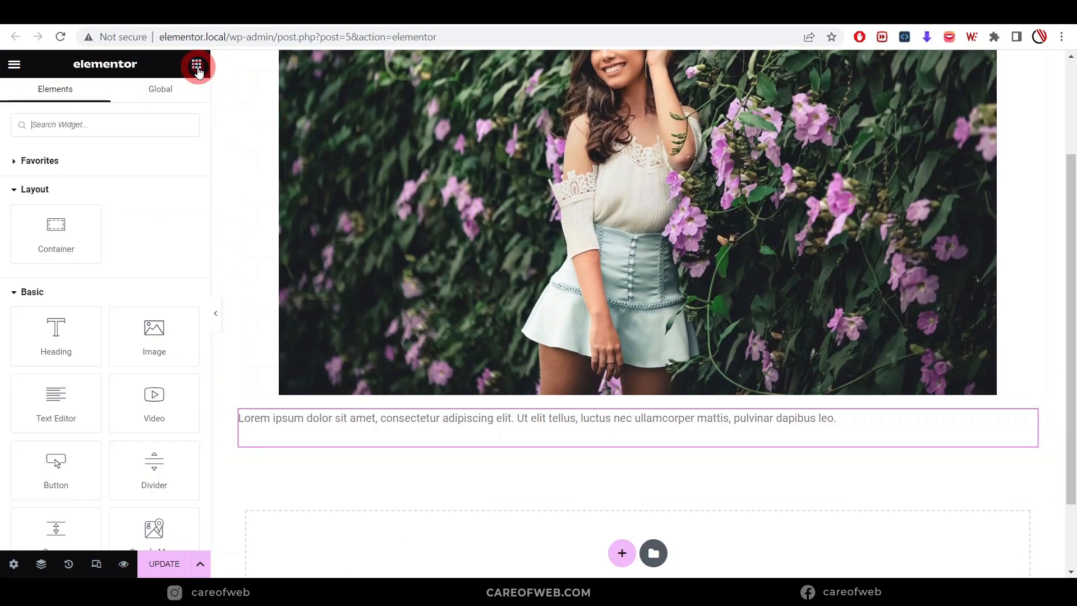
scroll(137, 341, down, 2)
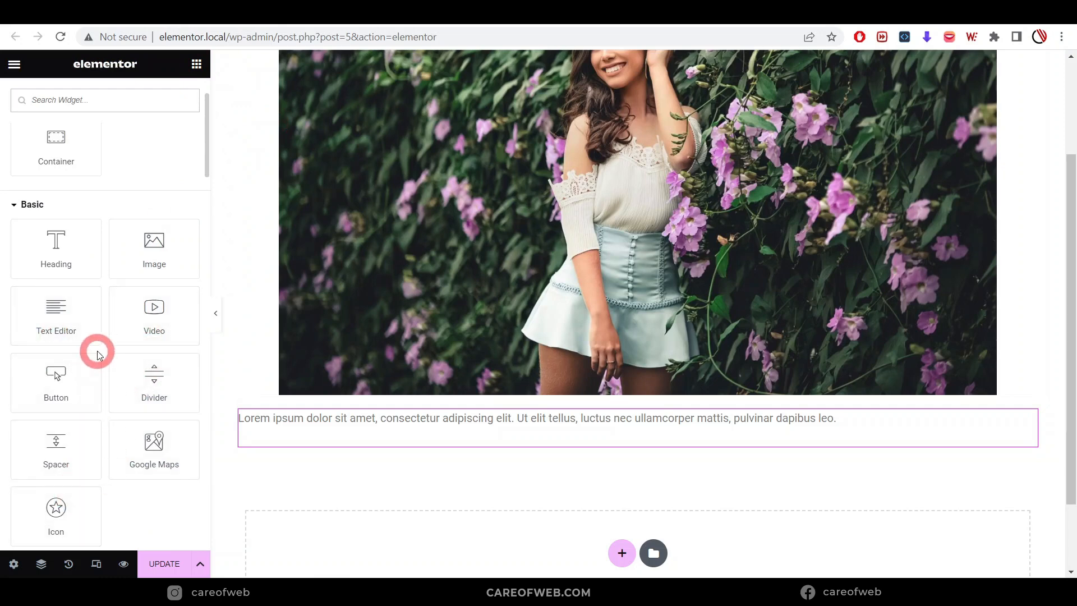
scroll(96, 348, down, 2)
drag(55, 300, 580, 441)
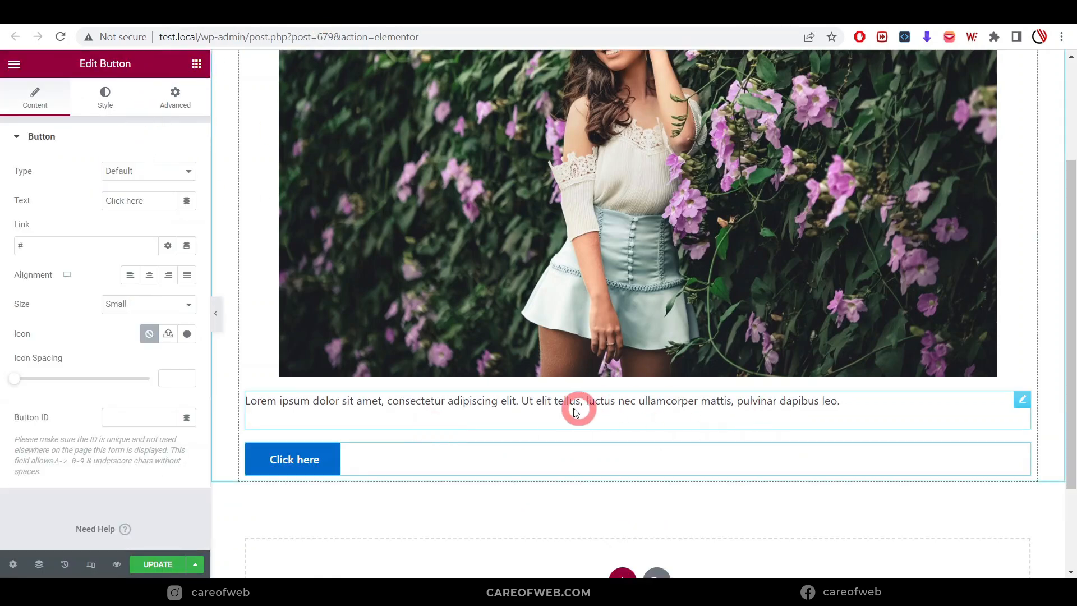
- Compare the stacked image, text and button on both pages, and examine the container structures offered on the Flexbox page, including Direction Column
scroll(564, 391, up, 3)
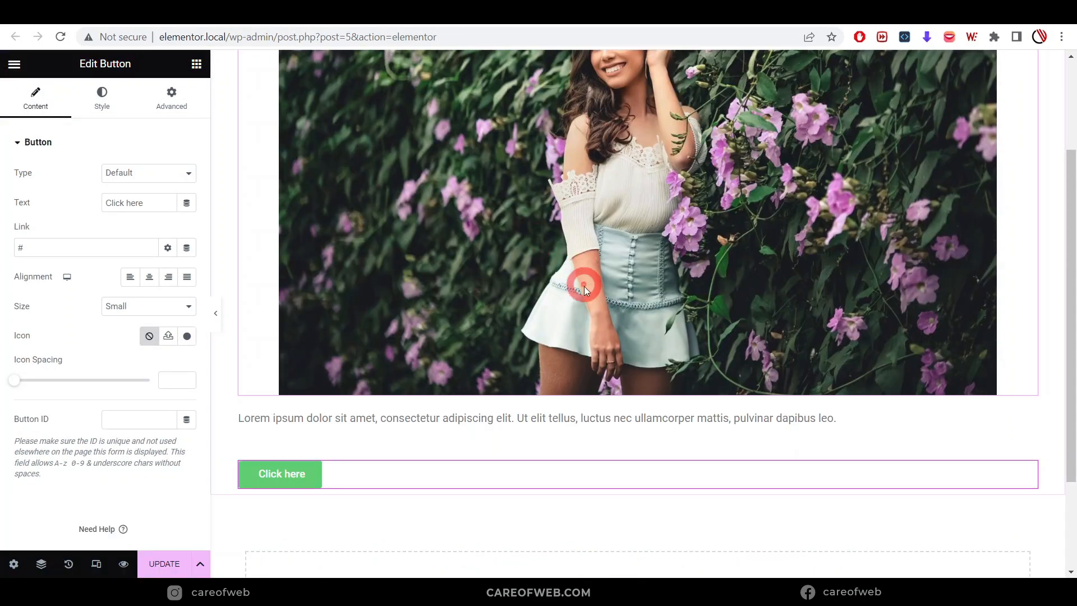
scroll(585, 289, up, 3)
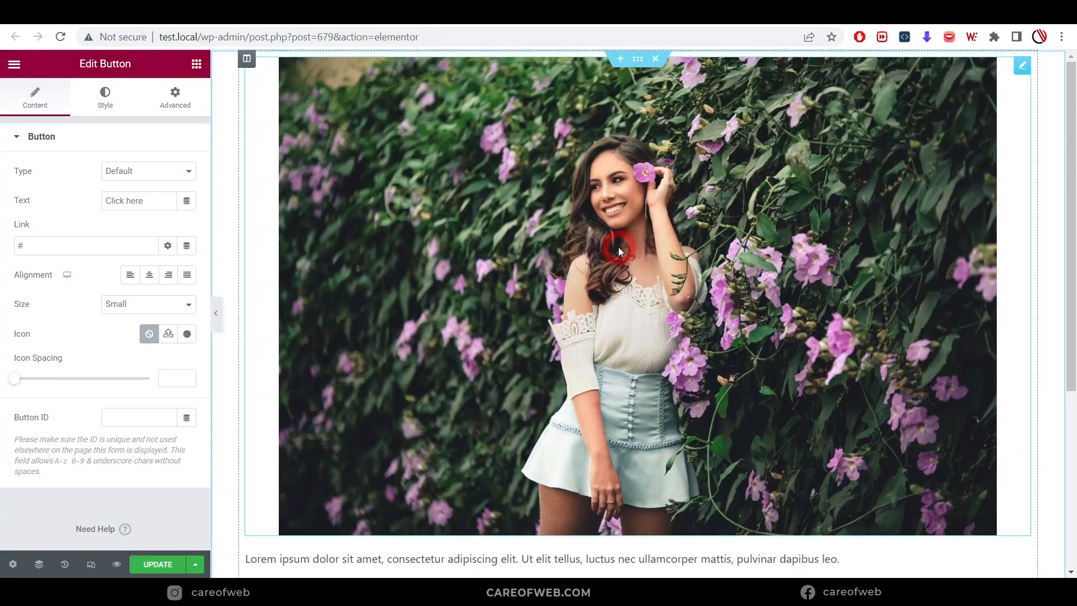
scroll(619, 247, down, 1)
scroll(619, 251, up, 1)
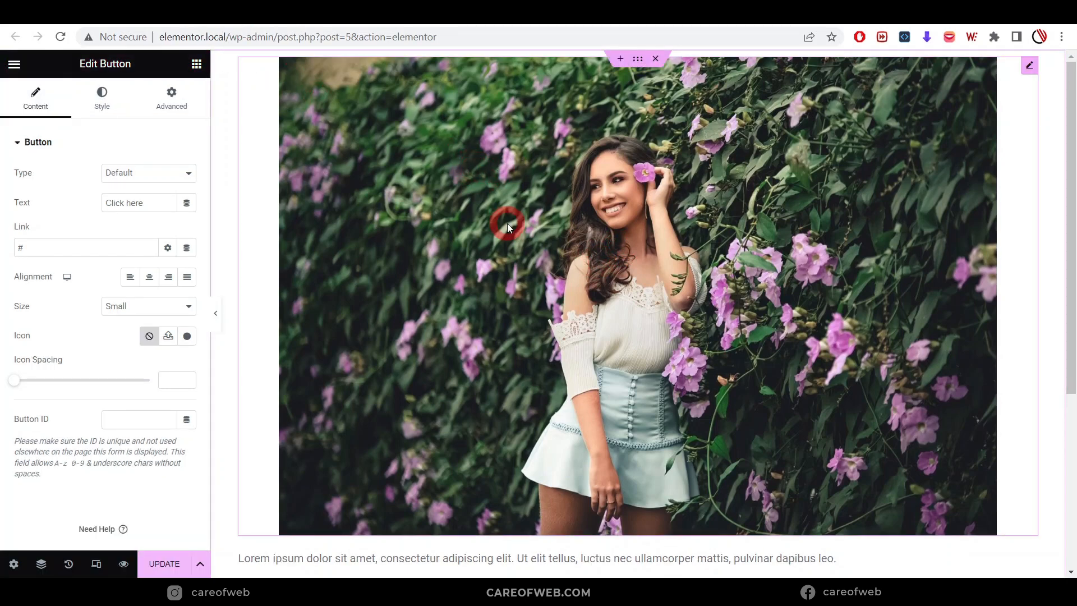
scroll(507, 223, down, 5)
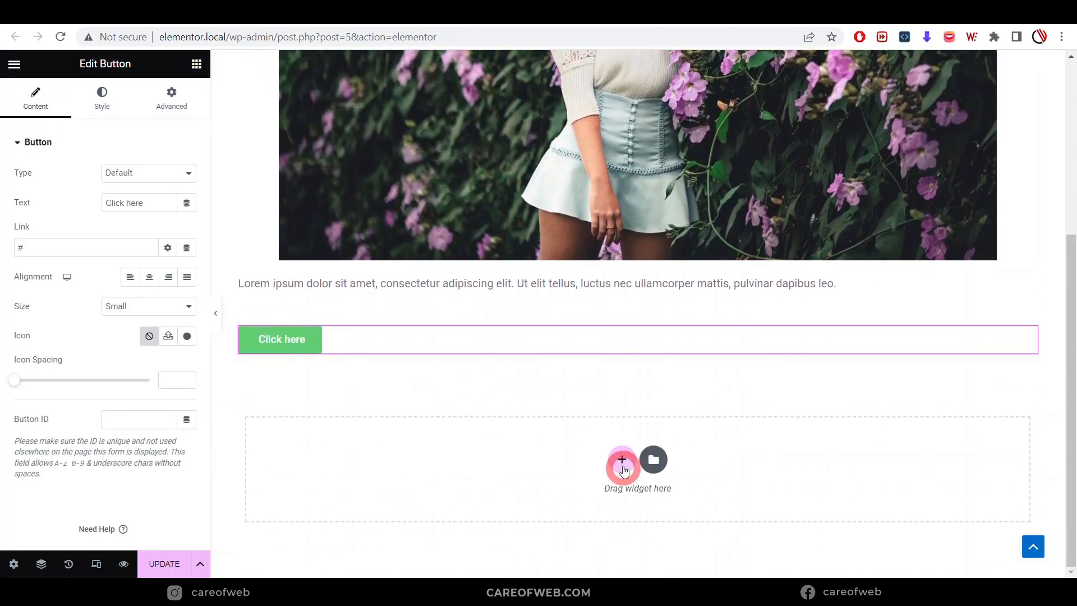
click(622, 466)
scroll(456, 412, down, 2)
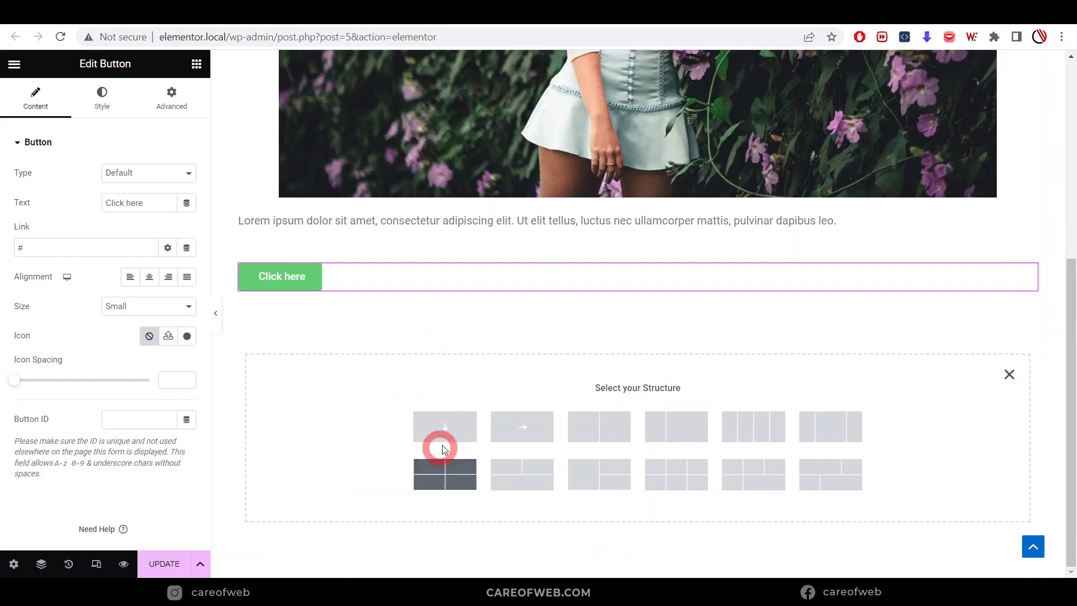
scroll(443, 439, up, 4)
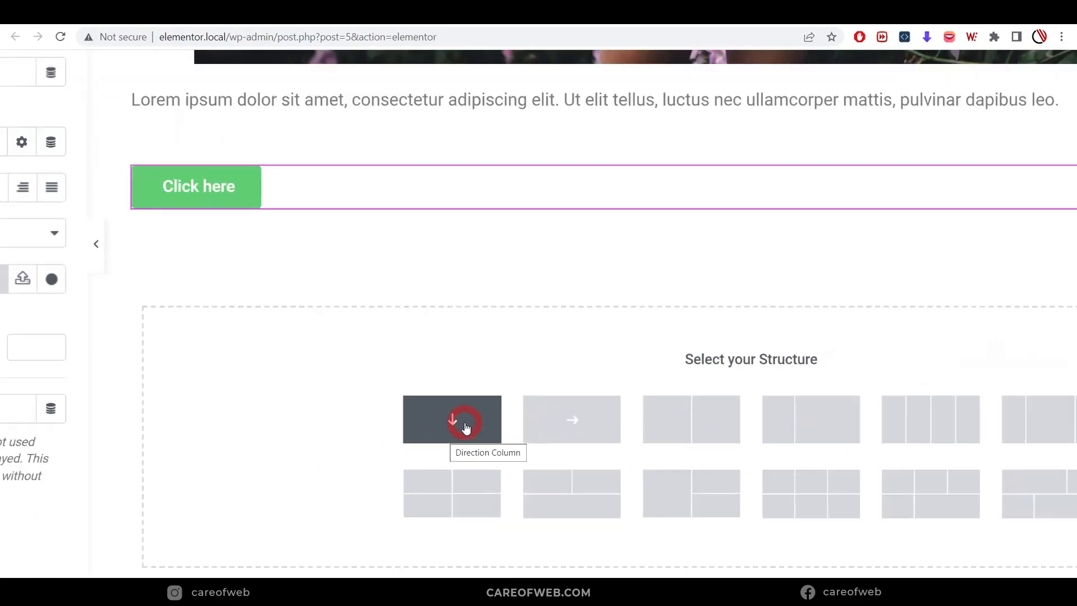
scroll(574, 191, up, 6)
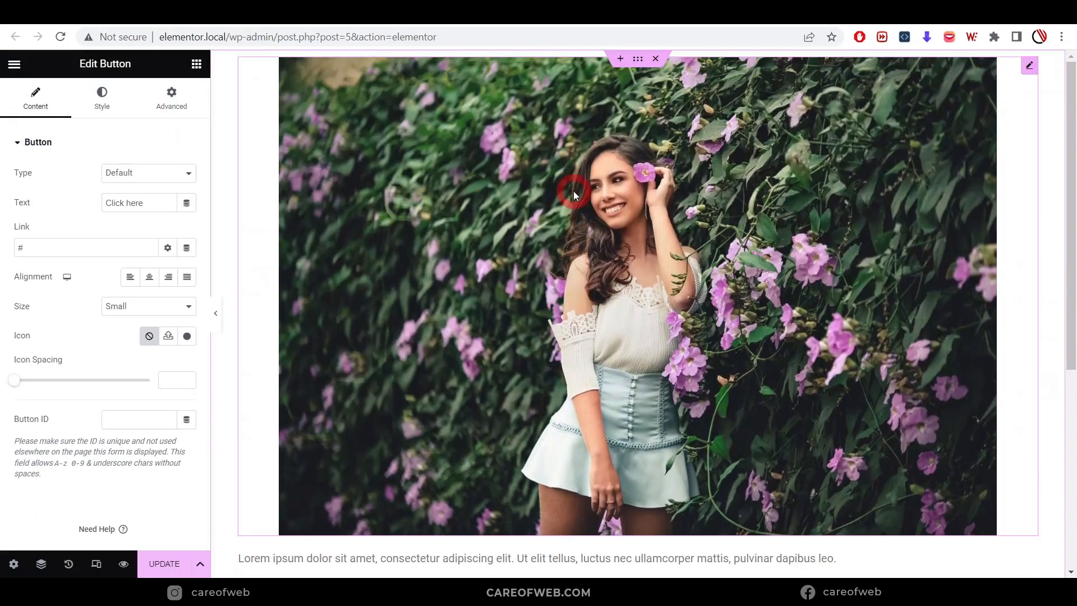
scroll(555, 185, down, 5)
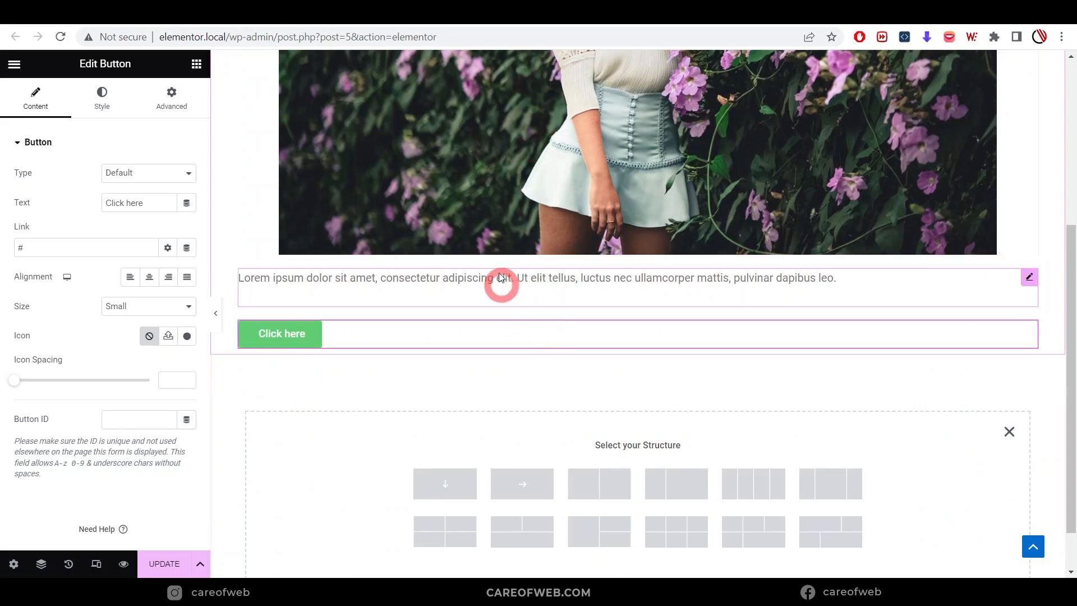
scroll(499, 275, up, 5)
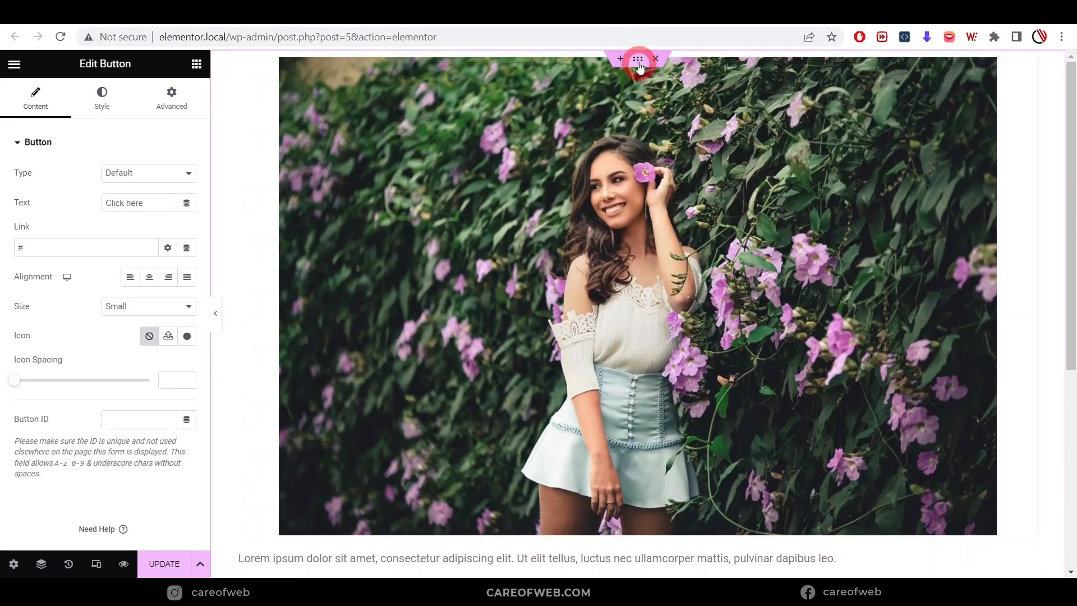
- Set the Flexbox page container's items Direction to Row - horizontal
click(639, 62)
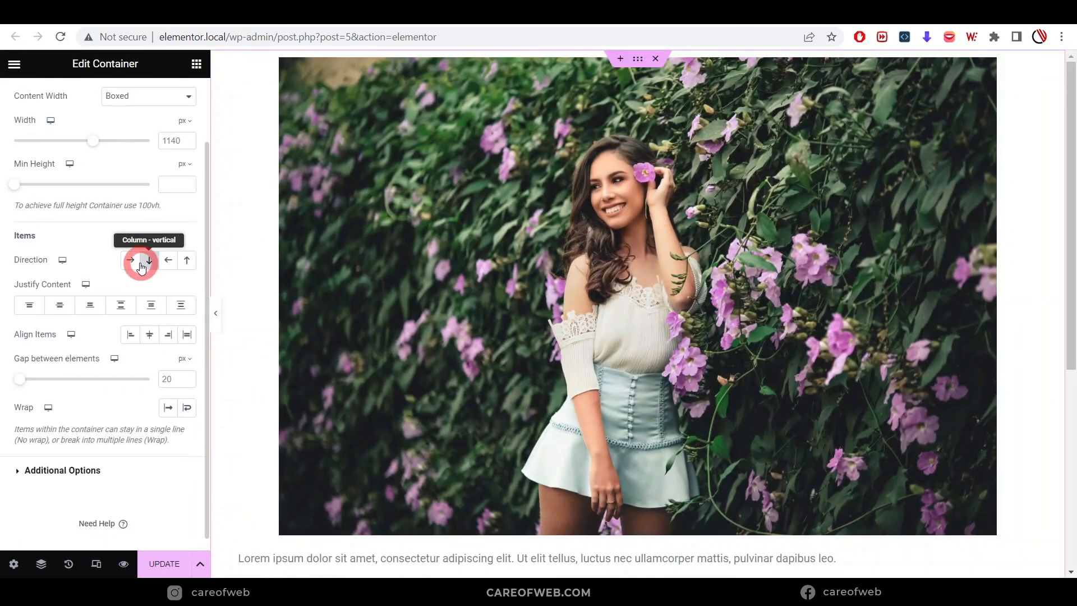
click(263, 326)
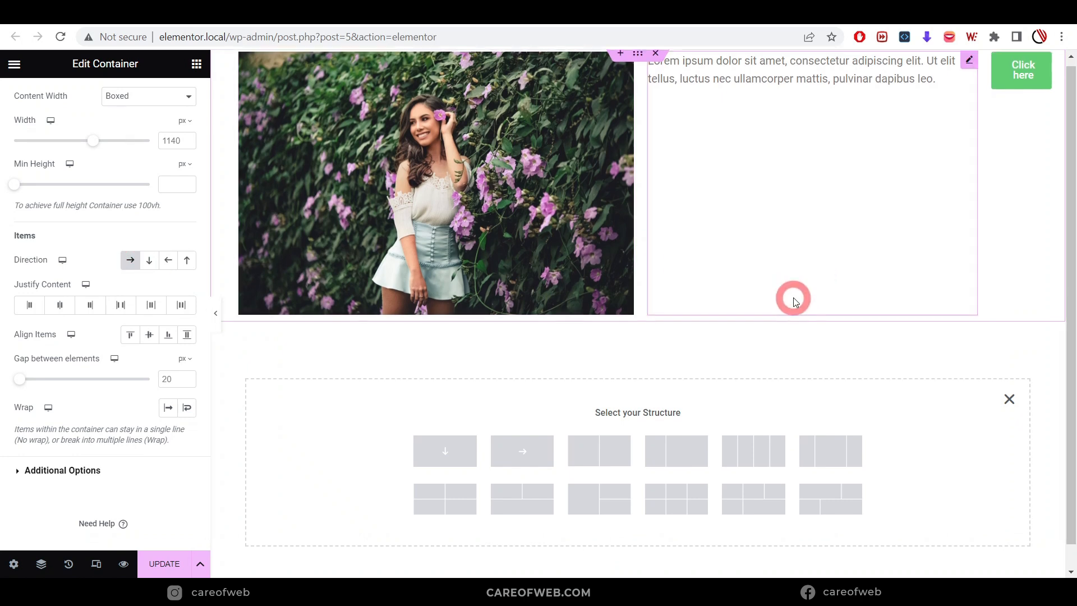
scroll(787, 311, down, 1)
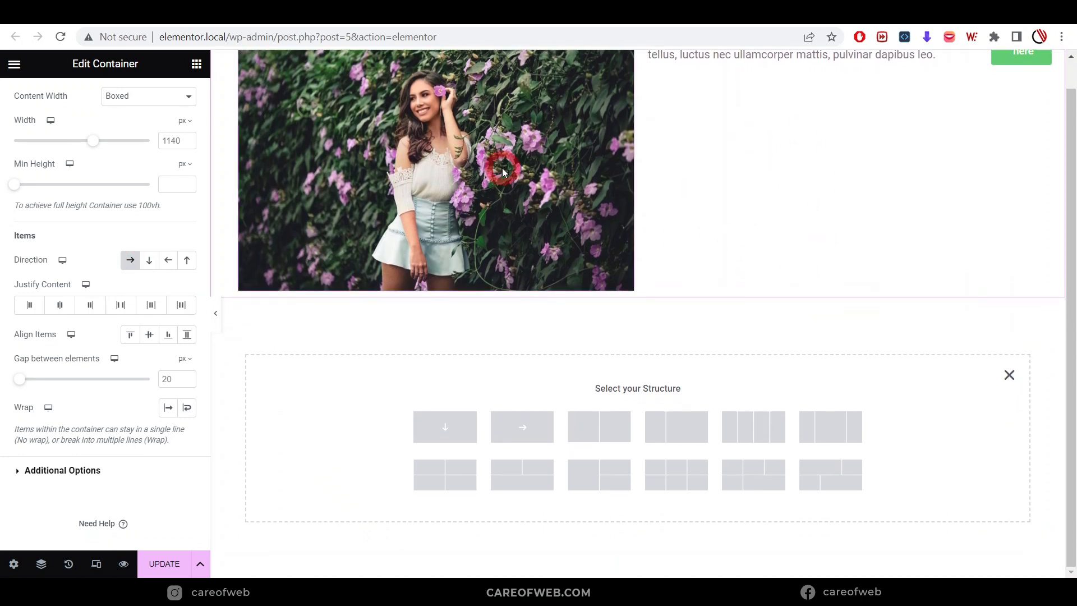
scroll(882, 181, up, 1)
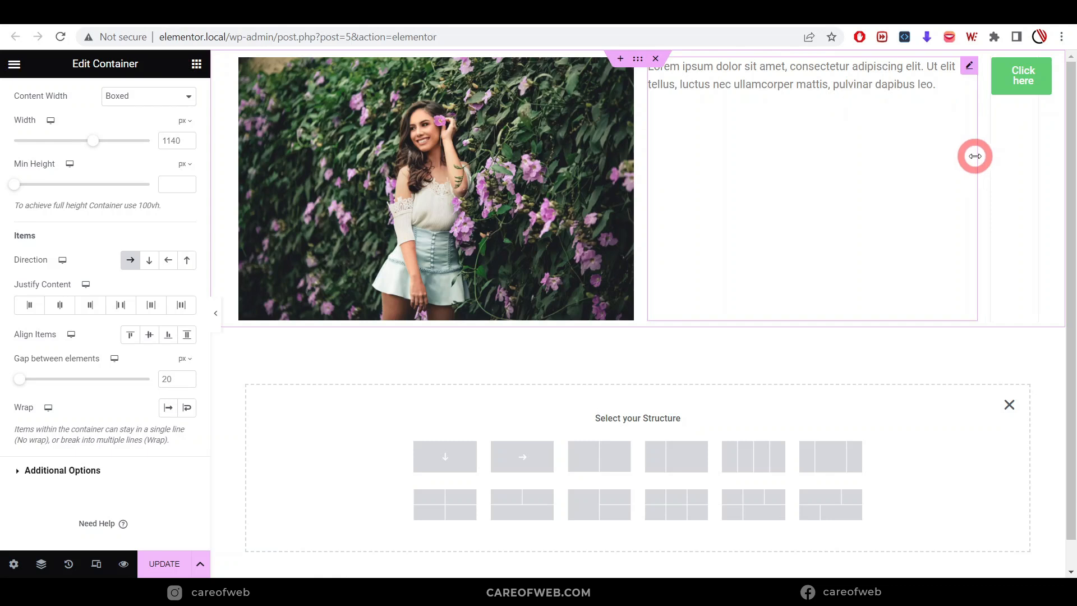
- Narrow the image and the text block directly on the canvas within the container's row
mouse_move(975, 156)
mouse_down()
mouse_move(937, 157)
mouse_move(991, 150)
mouse_move(974, 152)
mouse_up()
drag(635, 224, 547, 213)
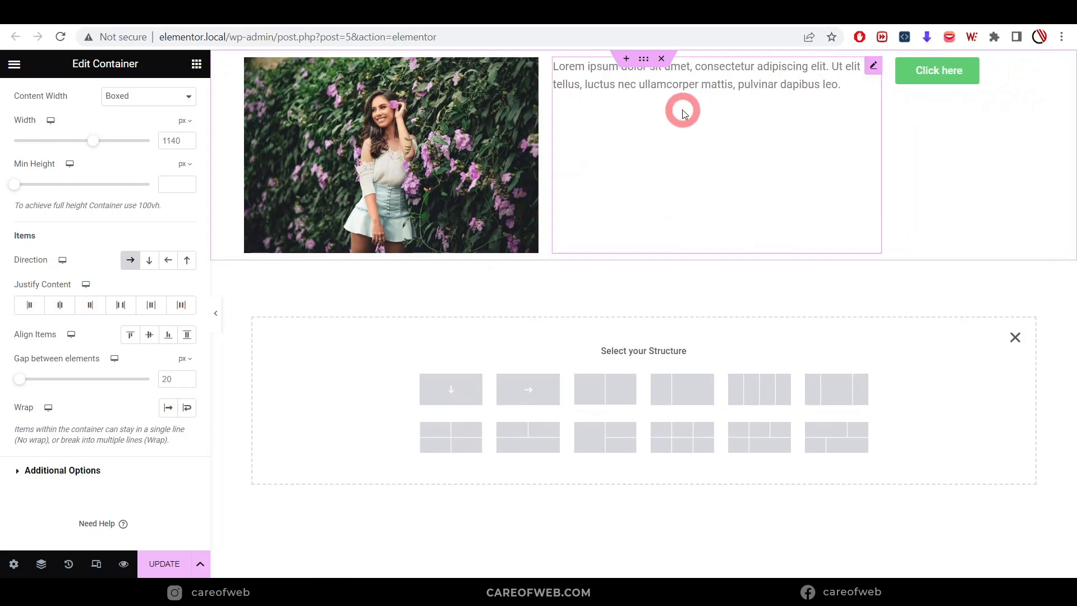
drag(857, 146, 755, 230)
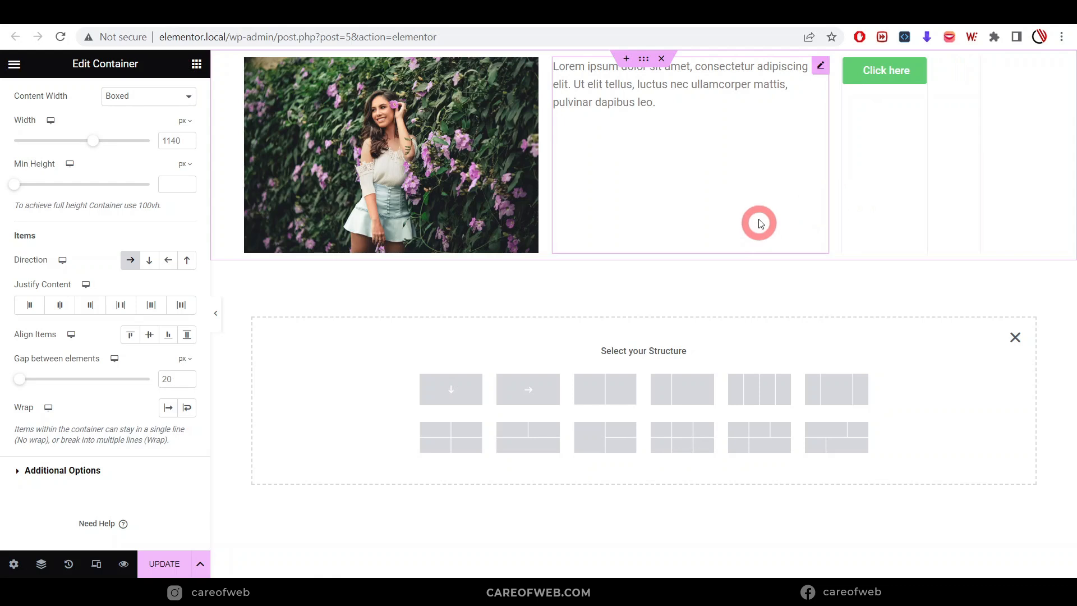
click(392, 138)
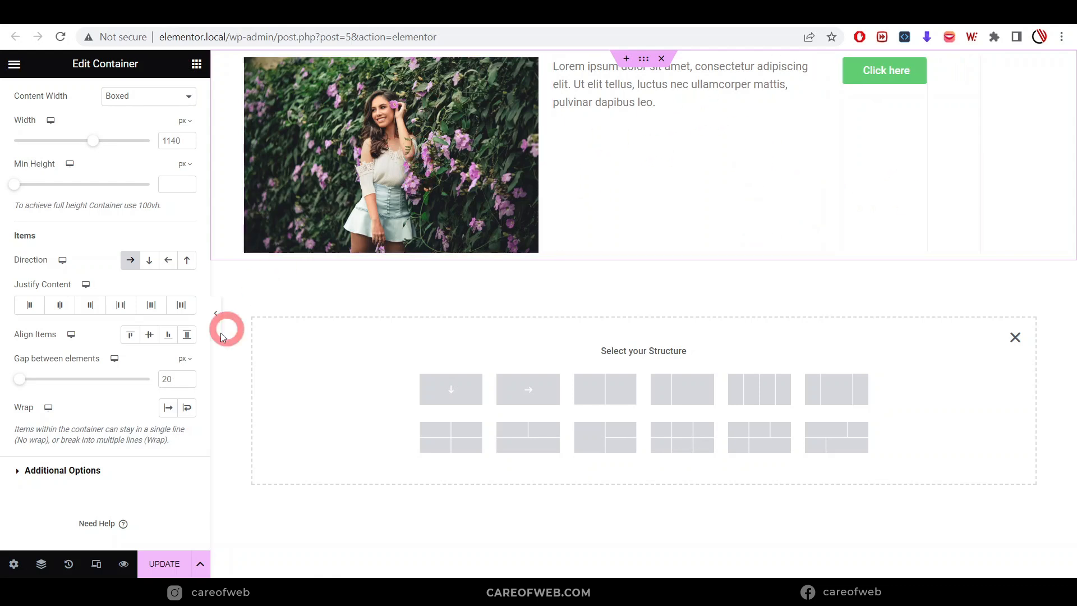
- Try the container's Direction as Column - vertical, return it to Row - horizontal, and dismiss the structure chooser
click(149, 265)
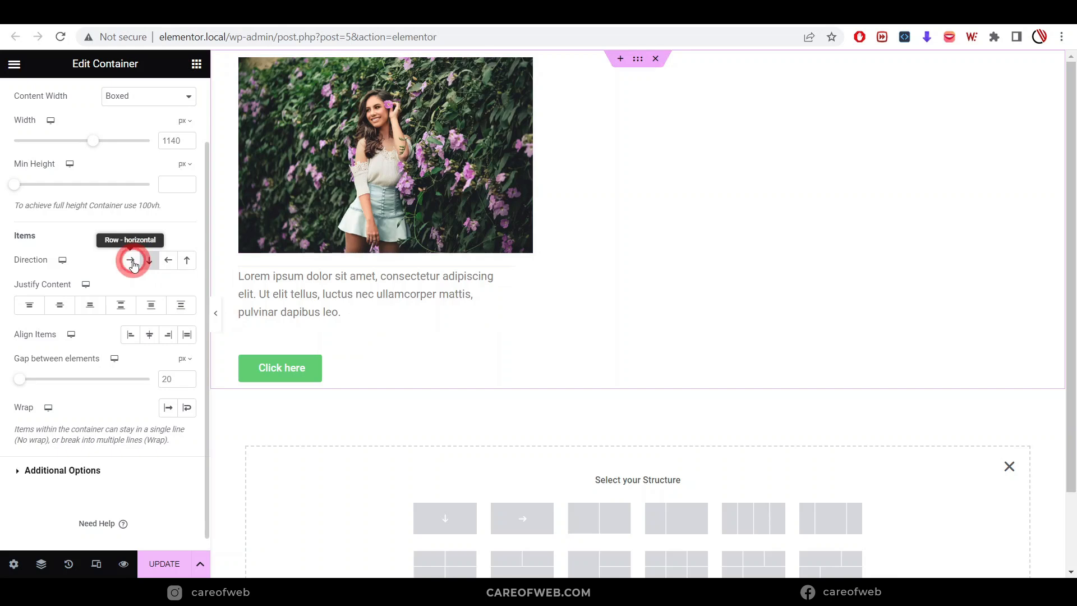
click(133, 262)
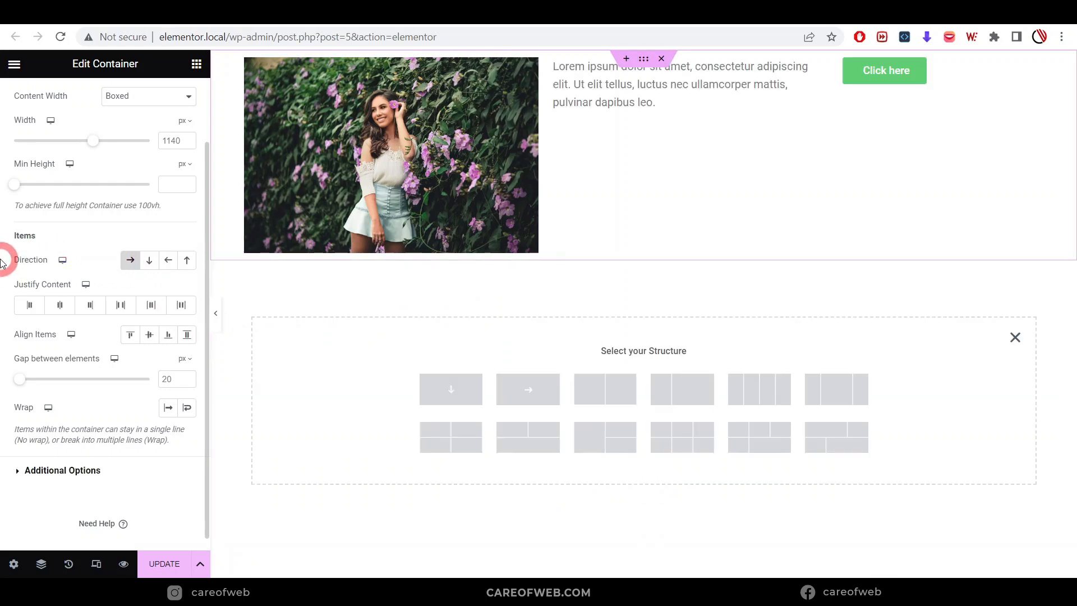
scroll(2, 263, up, 3)
scroll(3, 263, down, 4)
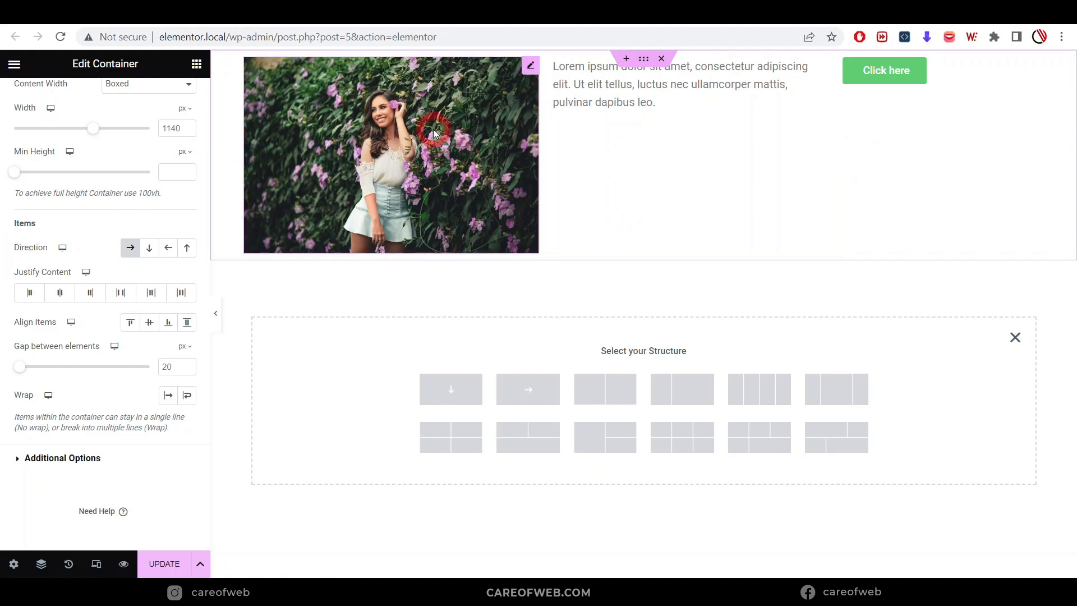
click(1015, 337)
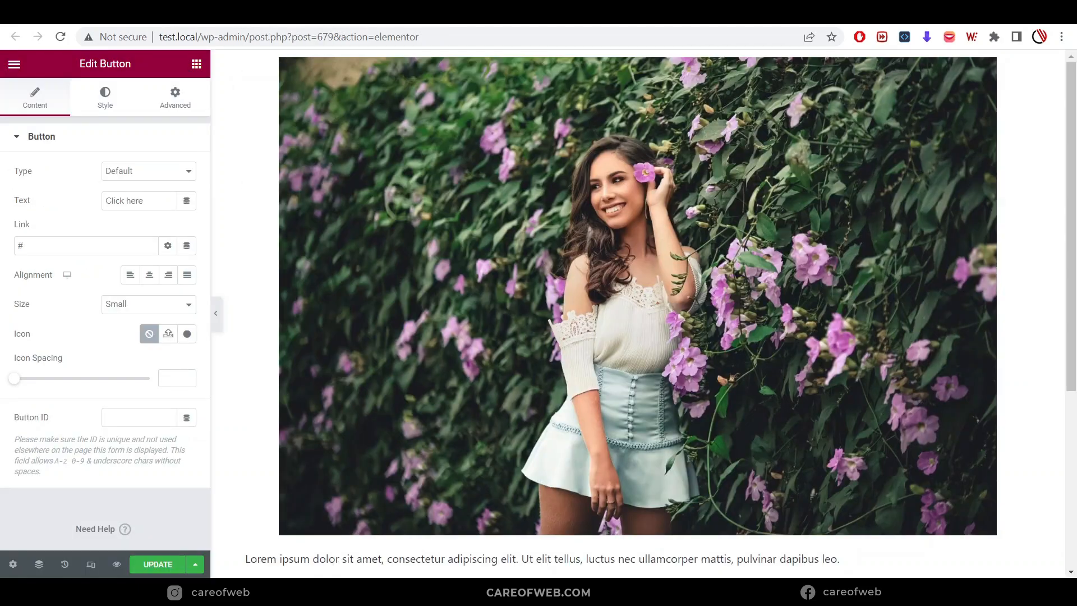
- Switch to the test.local page and examine how the image, text and button are arranged in its single-column section
click(654, 360)
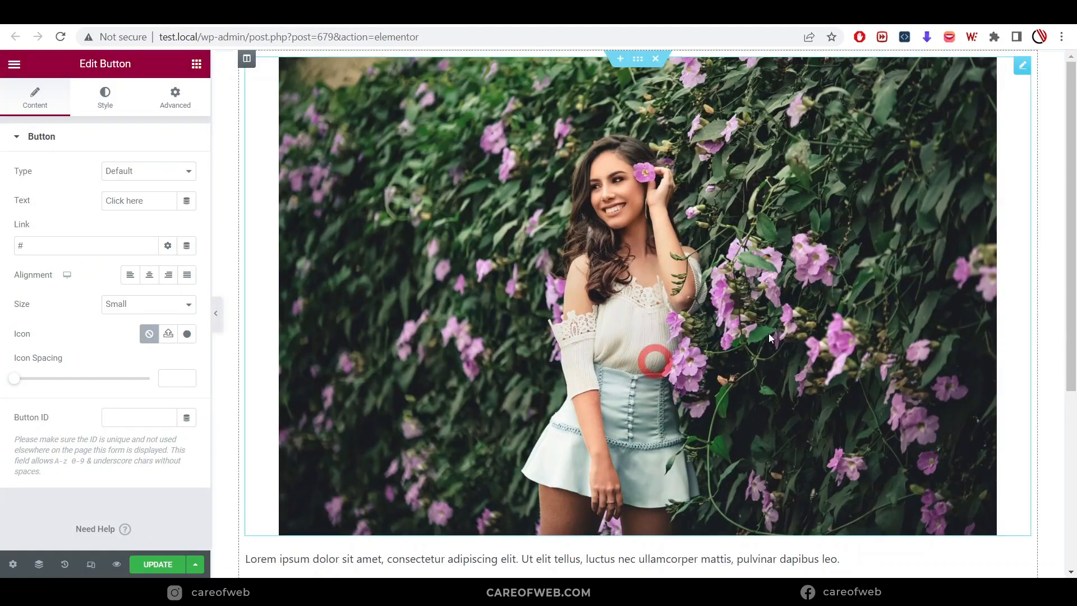
click(854, 282)
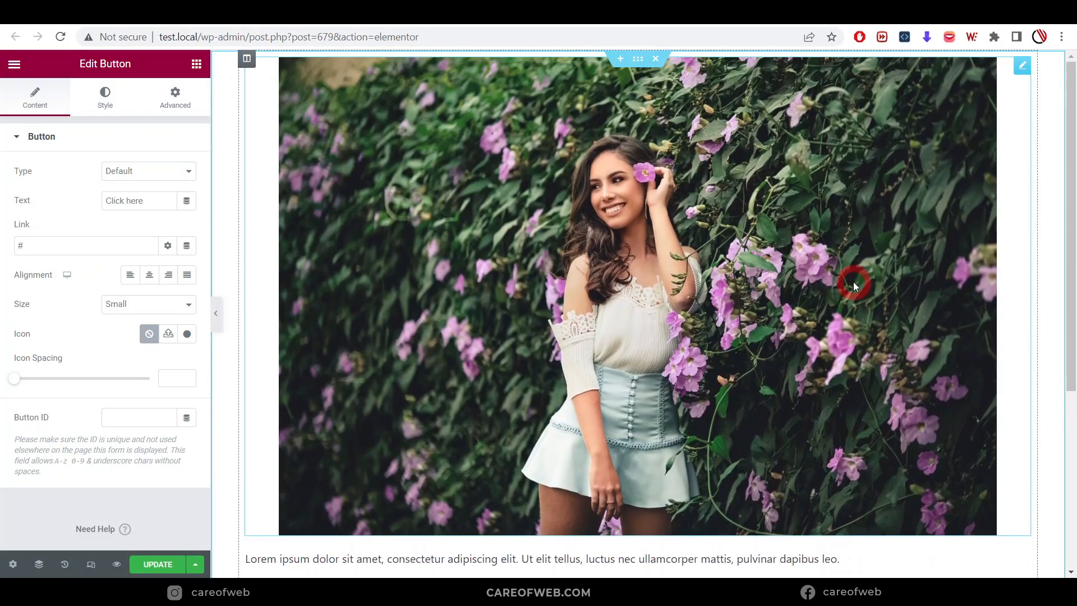
click(700, 316)
scroll(700, 314, down, 5)
click(653, 478)
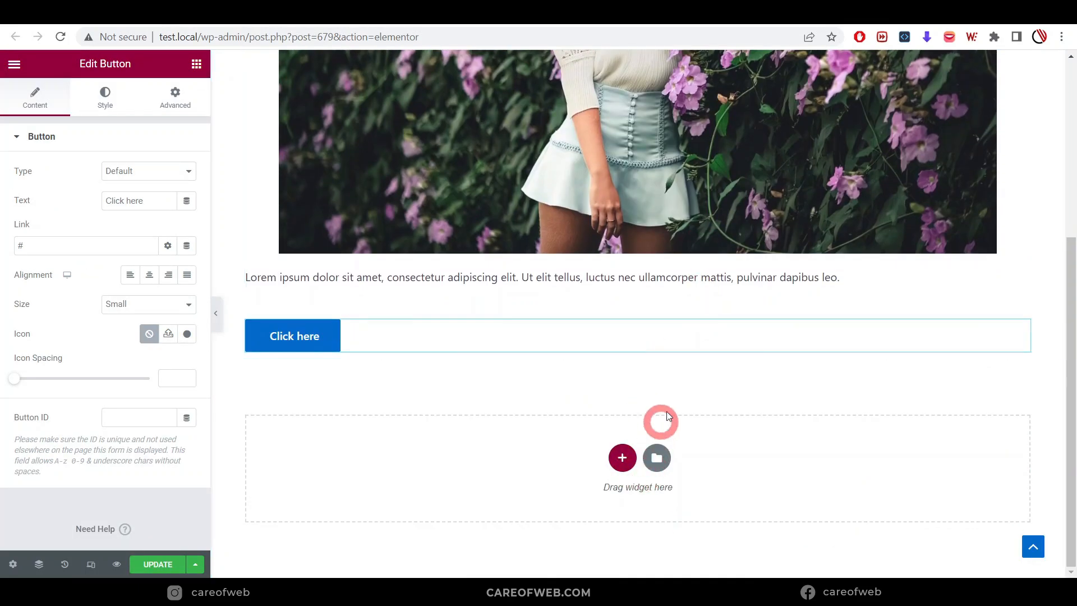
scroll(667, 415, up, 5)
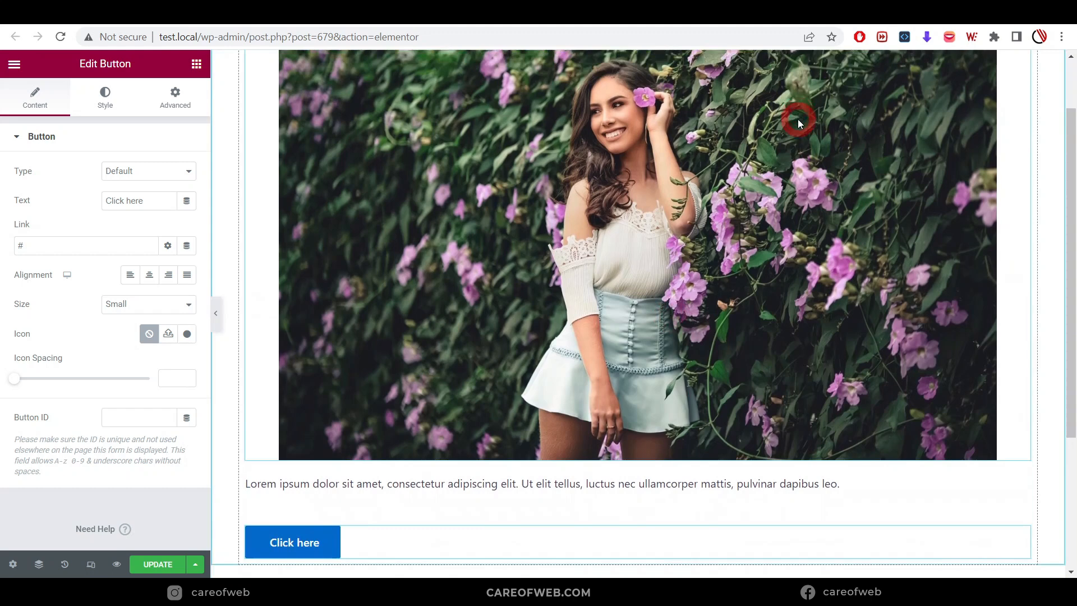
click(791, 150)
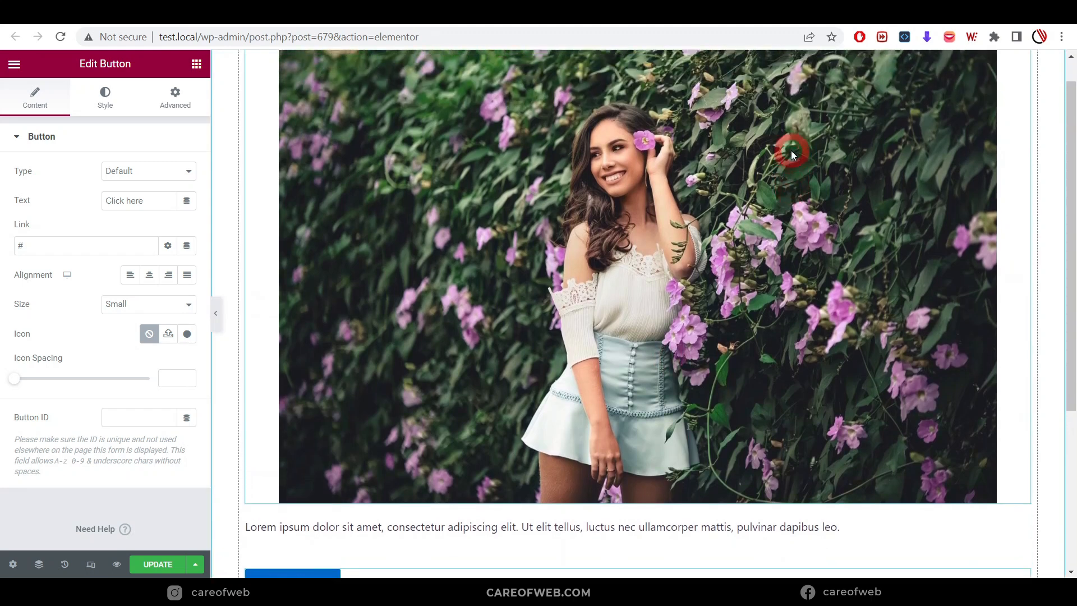
- Examine the section's Vertical Align, Height and Columns Gap options and its stacked image, text and button on the test.local page
scroll(791, 150, up, 1)
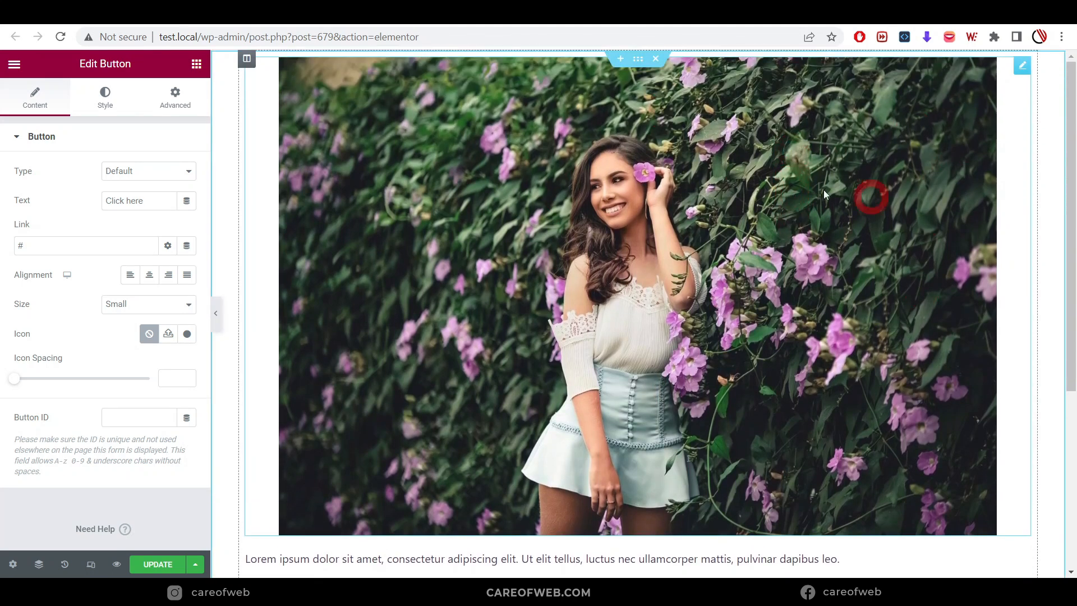
click(639, 59)
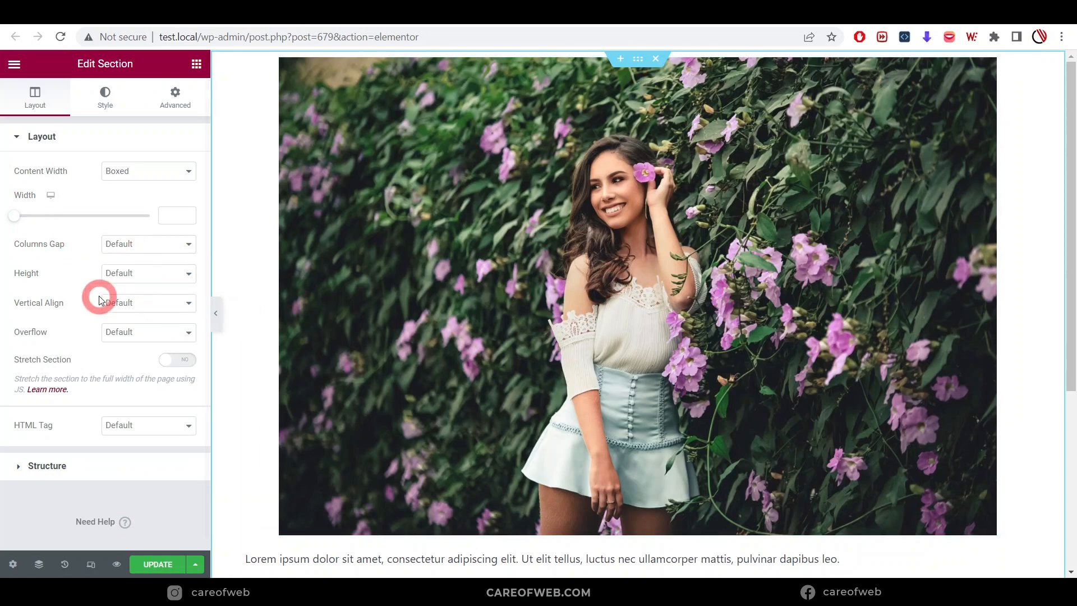
click(160, 309)
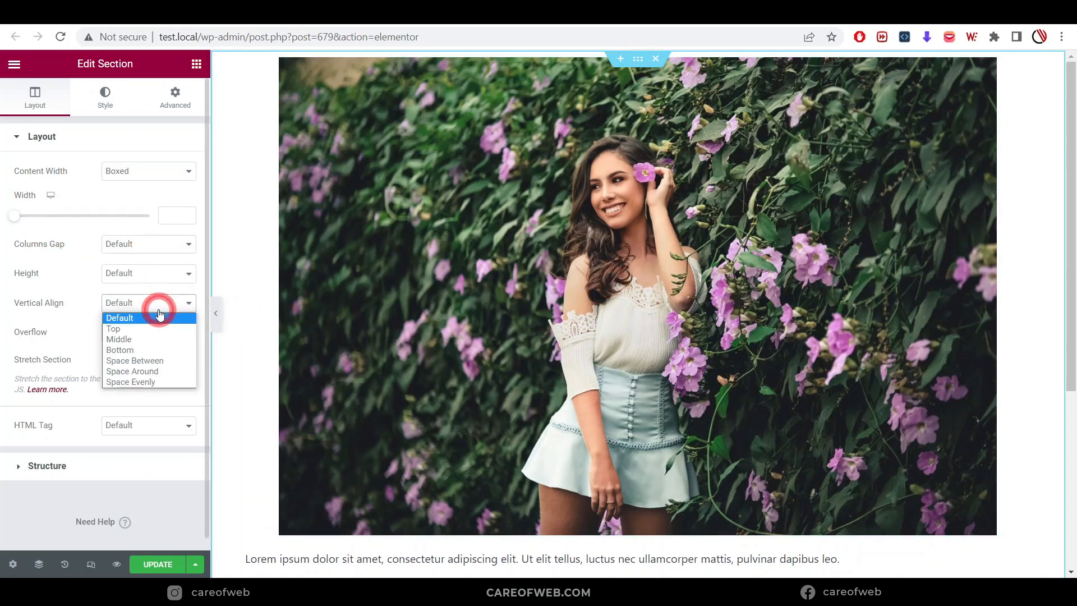
click(161, 274)
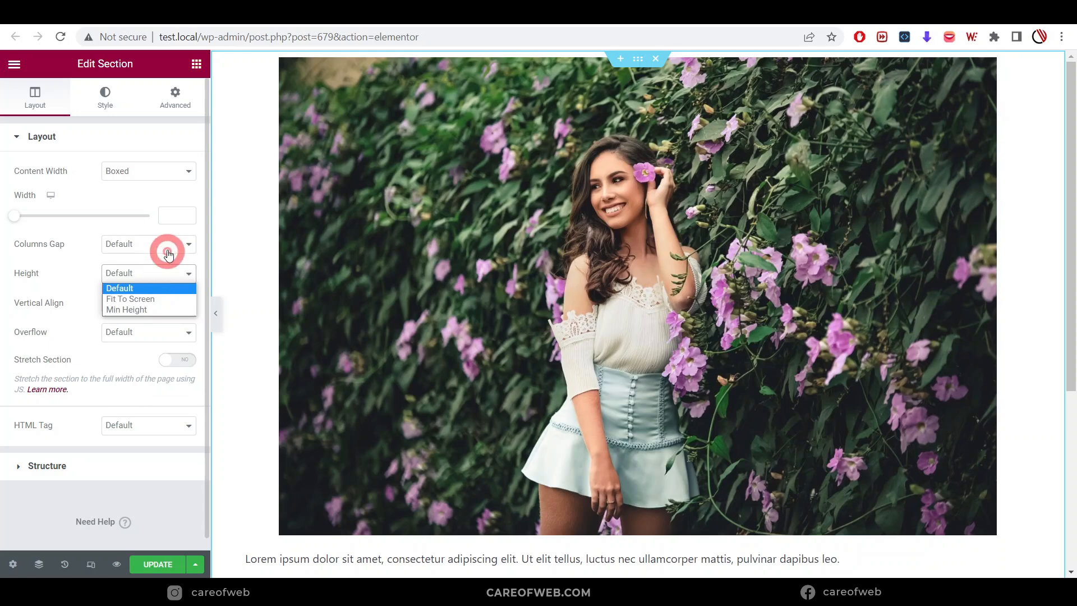
click(169, 243)
click(65, 247)
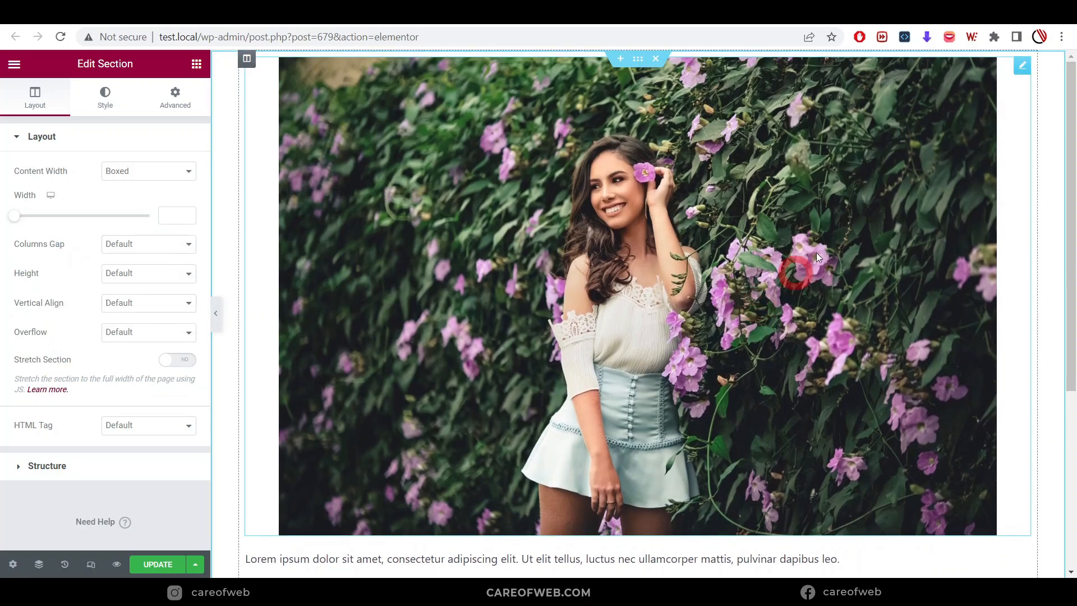
scroll(757, 304, down, 5)
scroll(755, 275, up, 1)
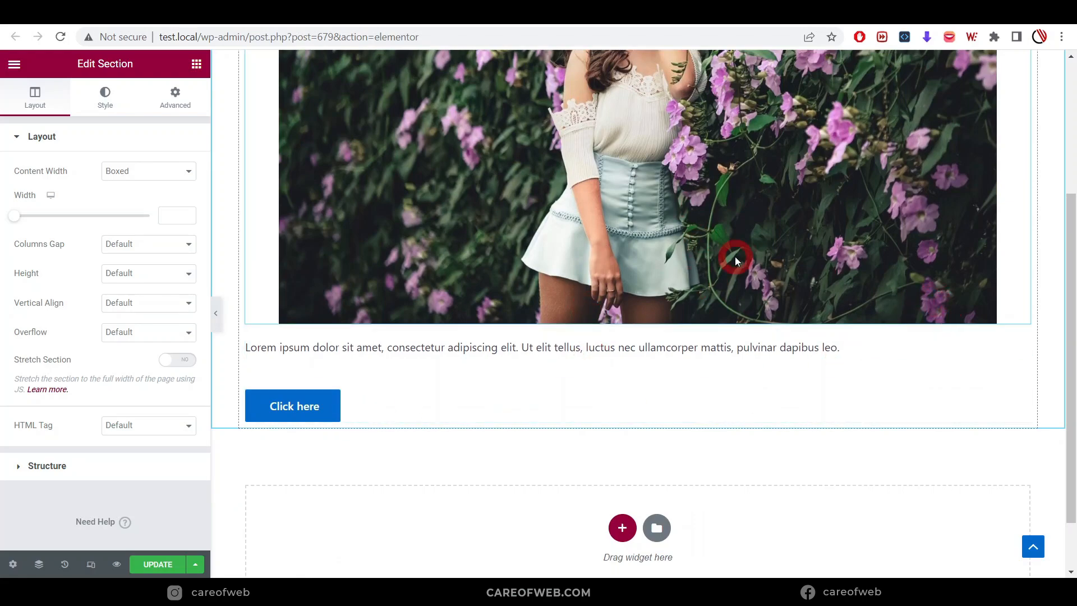
scroll(735, 257, up, 1)
scroll(734, 257, down, 1)
scroll(692, 246, up, 4)
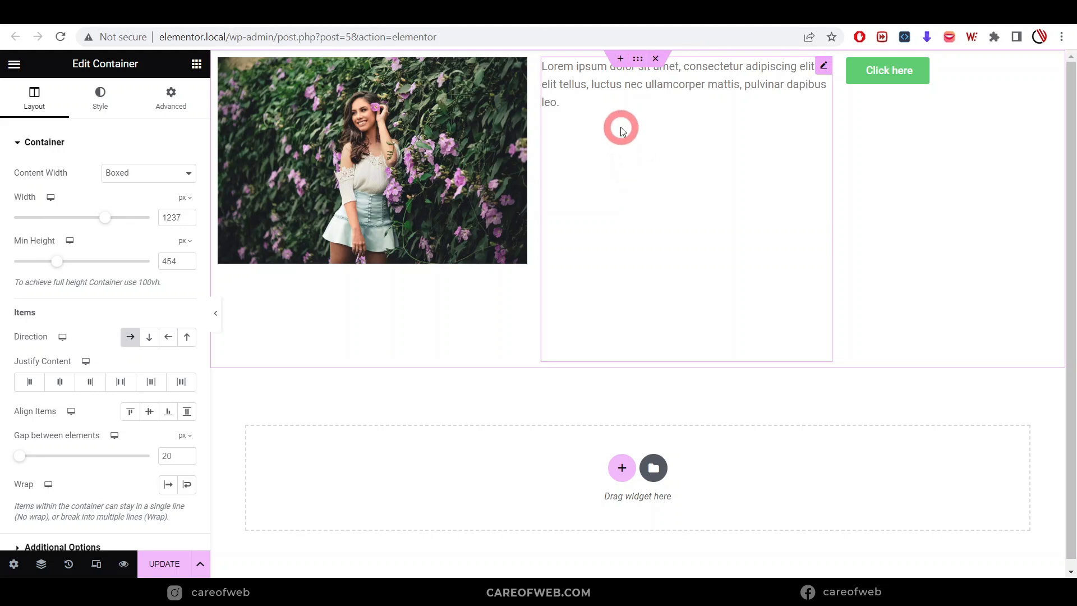
- Switch back to the elementor.local page and give the container a classic background in light grey #F3F3F3
click(101, 103)
click(129, 207)
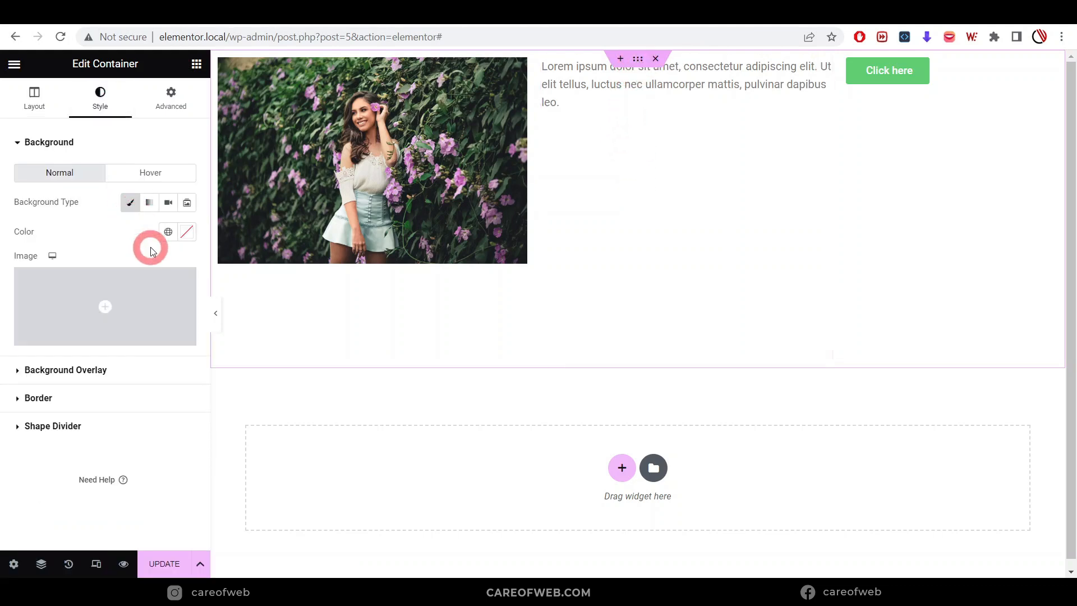
click(187, 233)
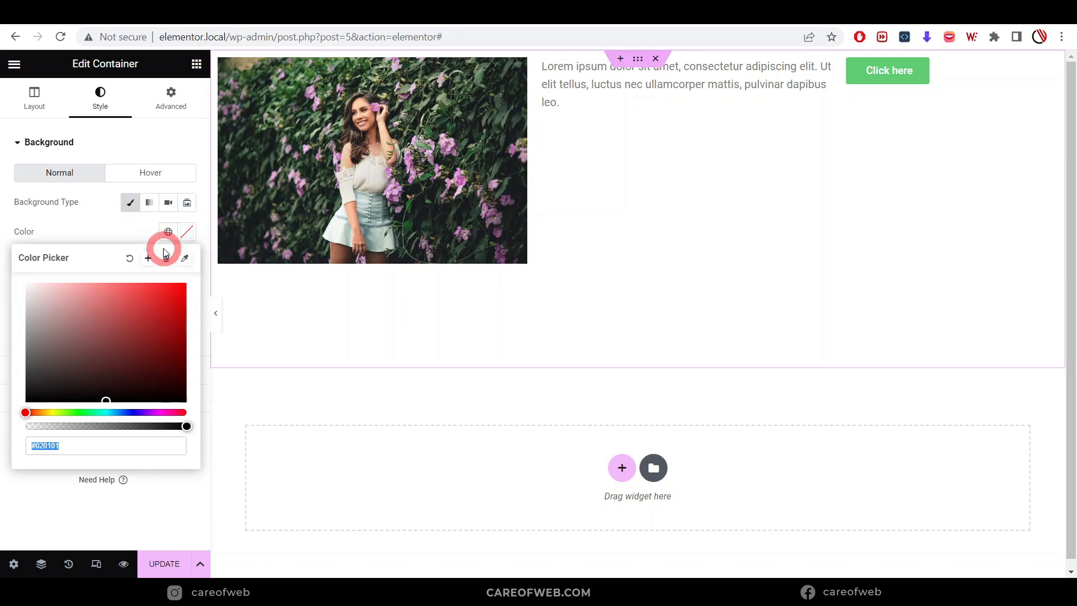
click(31, 313)
drag(31, 312, 23, 292)
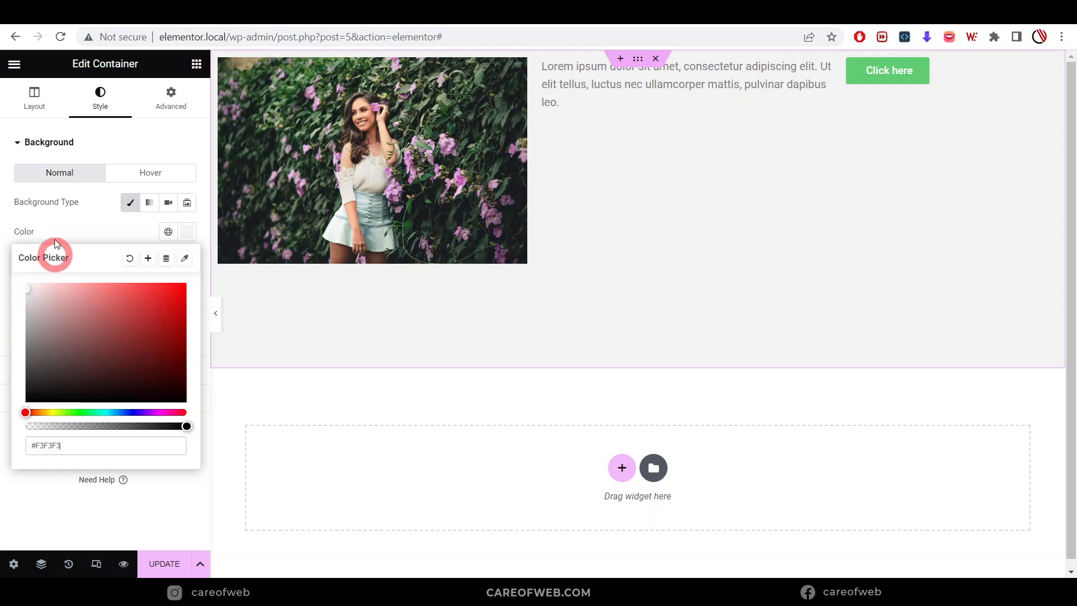
click(97, 222)
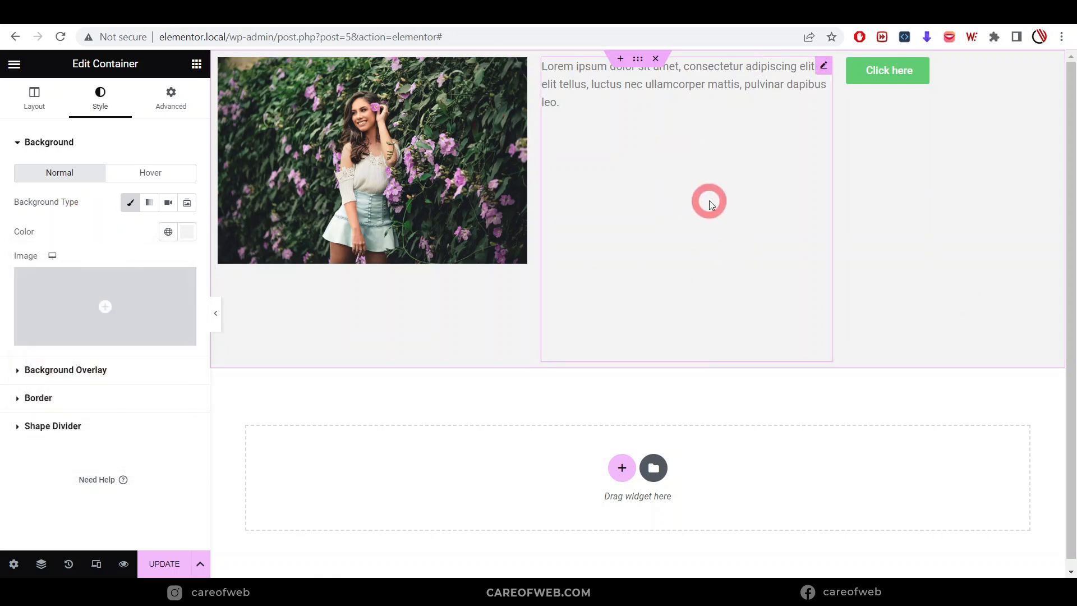
- Set the boxed container's width to 1200 px
click(29, 97)
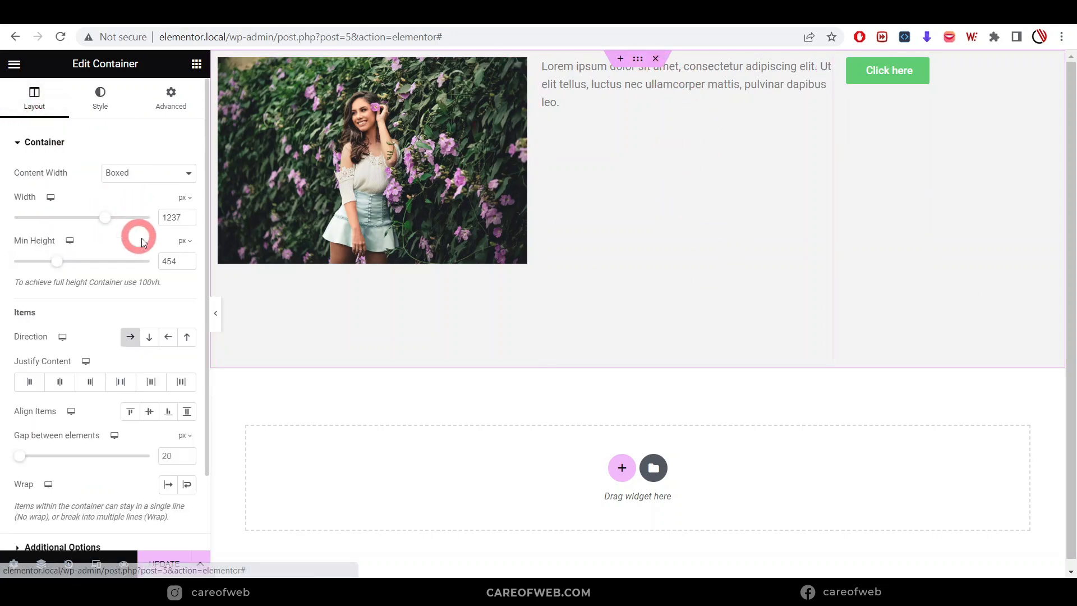
drag(182, 224, 156, 224)
double_click(166, 218)
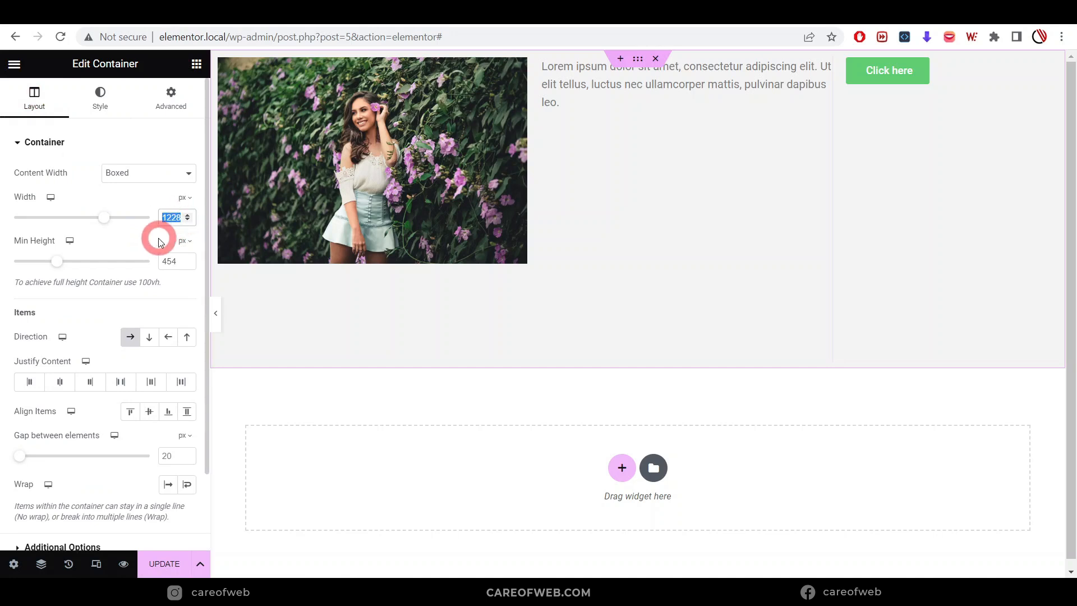
- Change the container's minimum height to 100 vh and check its full extent on the canvas
double_click(169, 261)
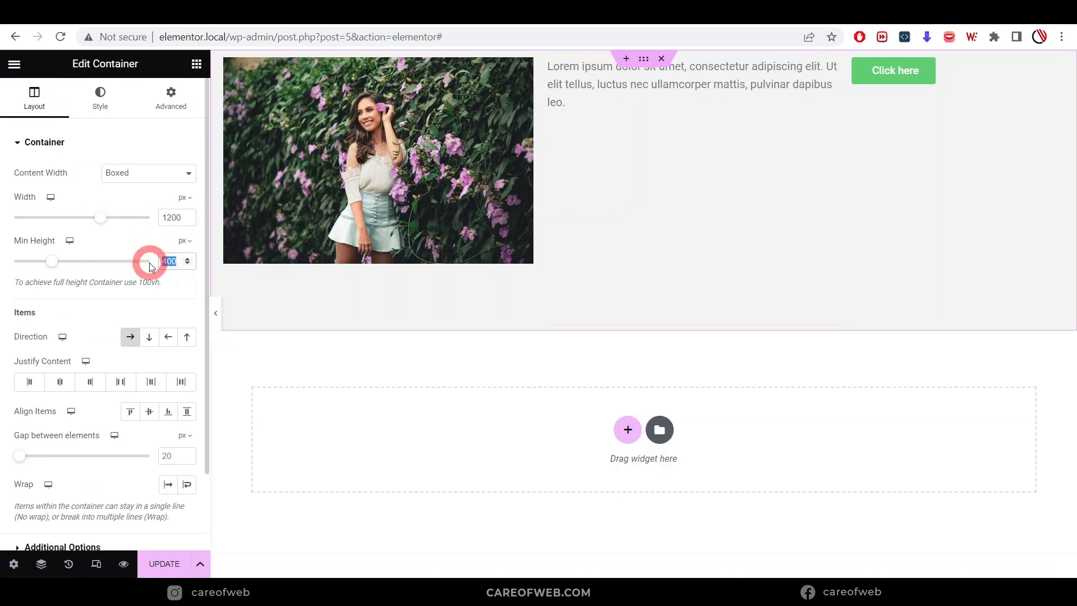
key(BackSpace)
click(189, 242)
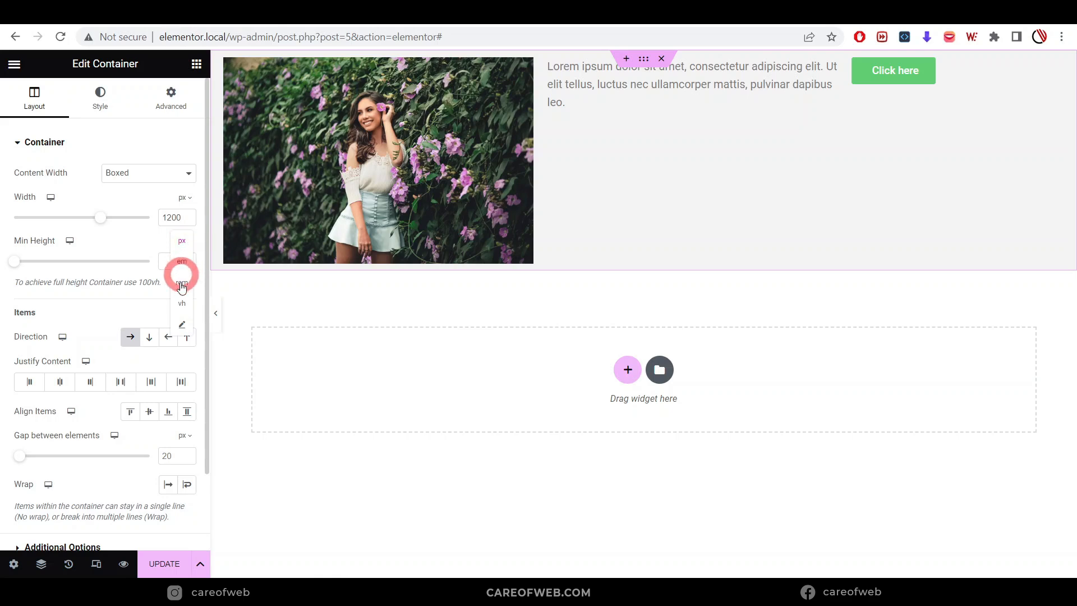
click(180, 304)
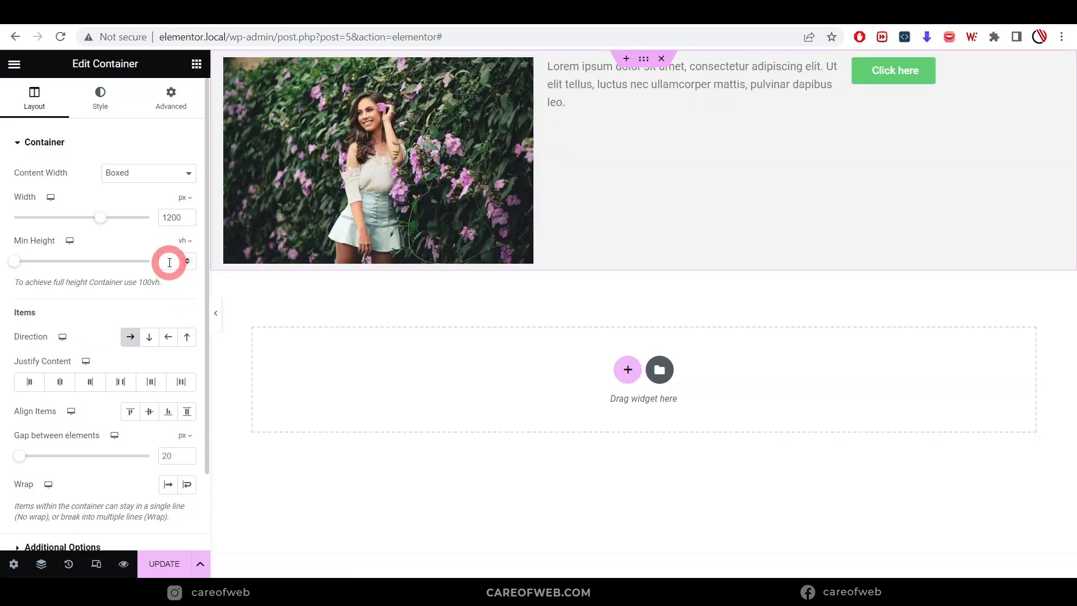
click(168, 262)
text(100)
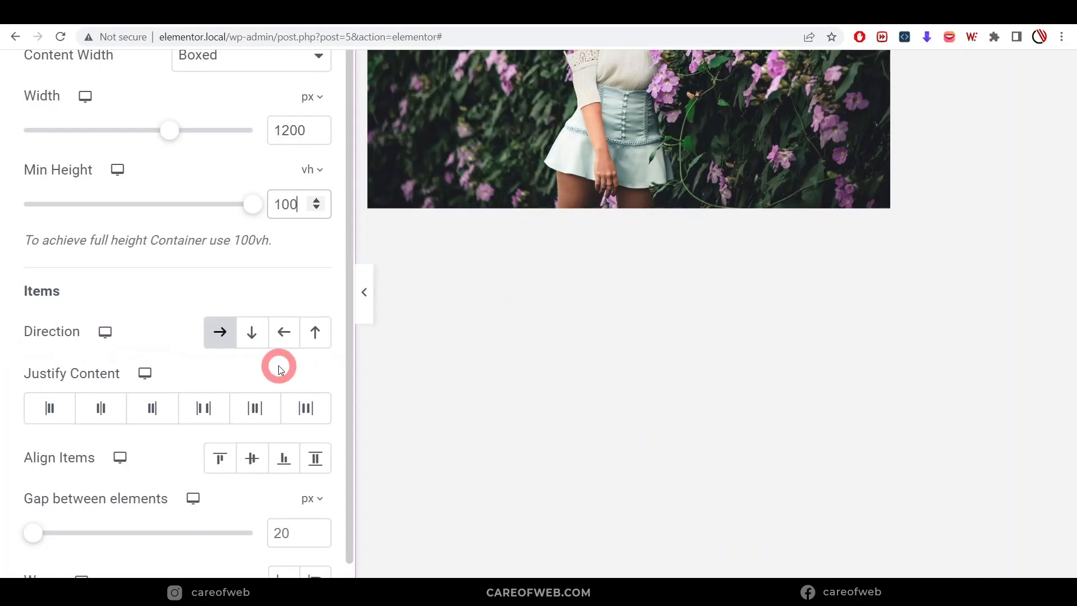
click(672, 313)
scroll(752, 288, down, 5)
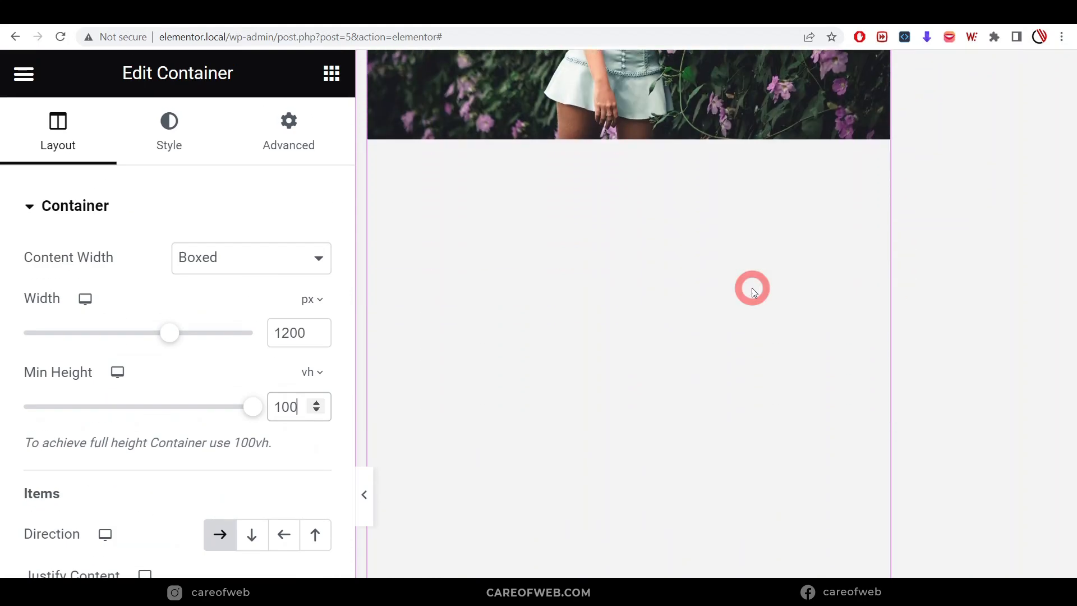
scroll(12, 372, down, 5)
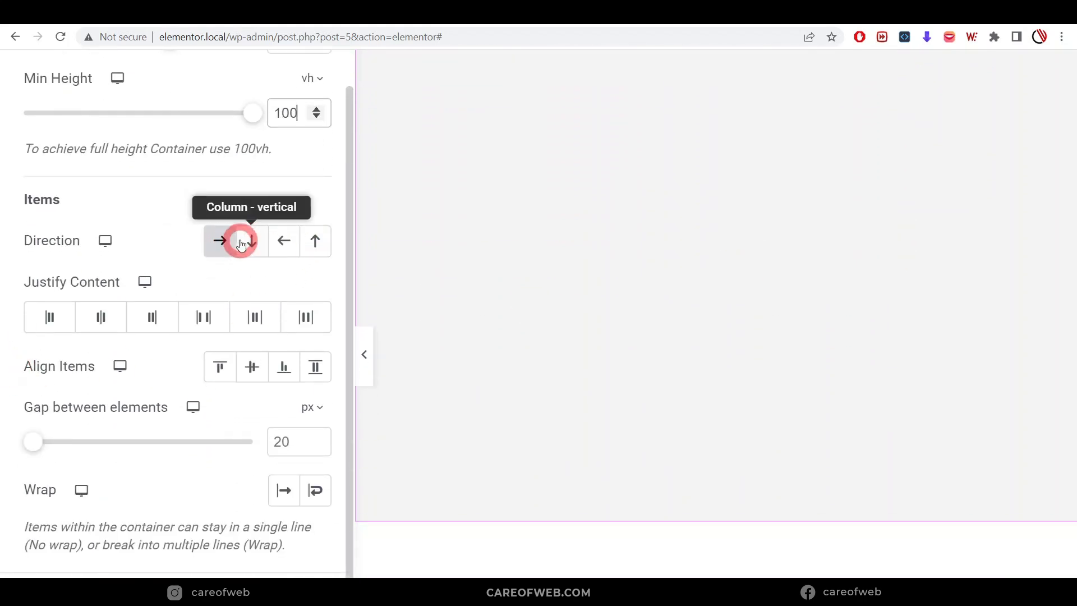
- Try the container's Direction as Row - reversed and Column - reversed, and return it to Row - horizontal
click(221, 242)
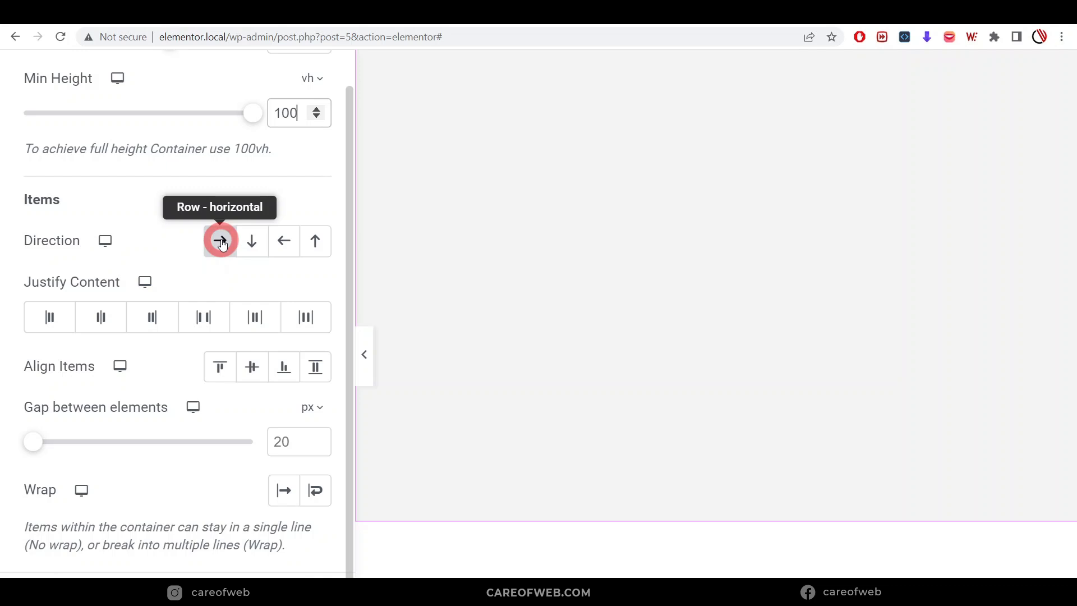
scroll(222, 244, down, 5)
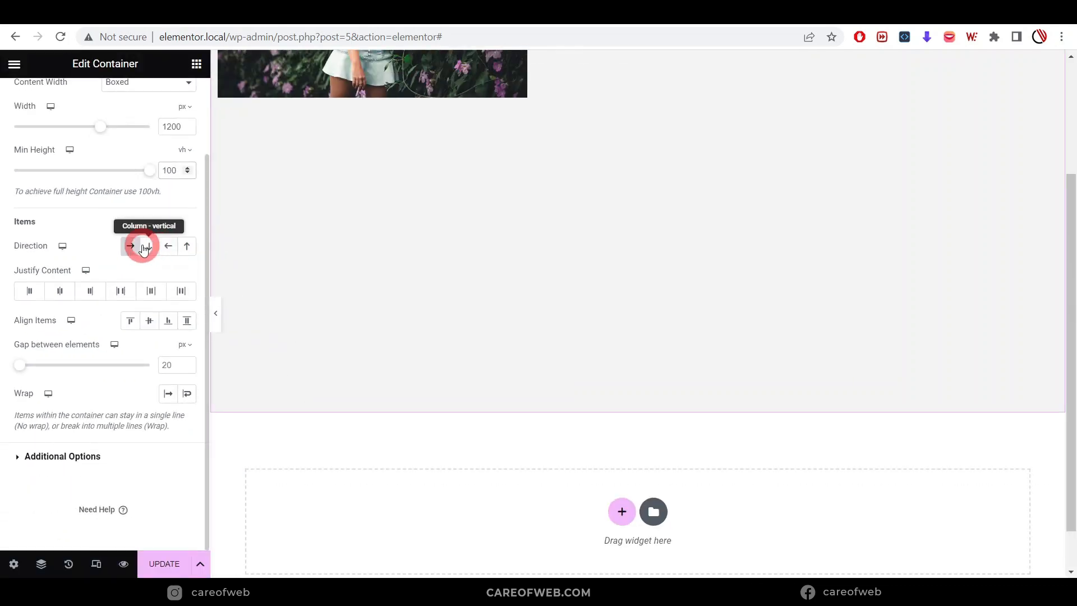
scroll(160, 249, up, 2)
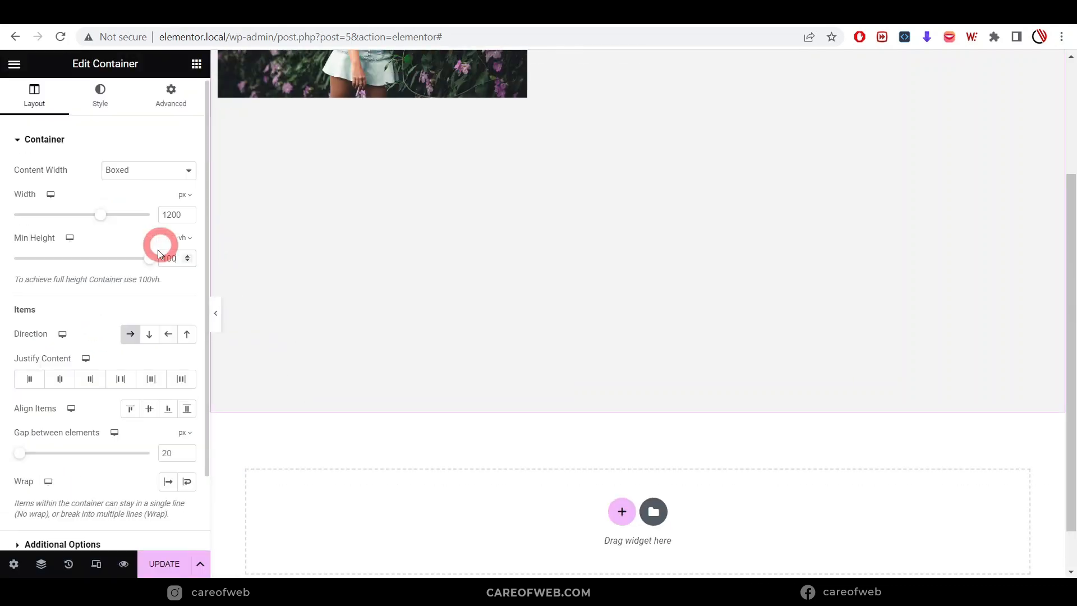
click(129, 337)
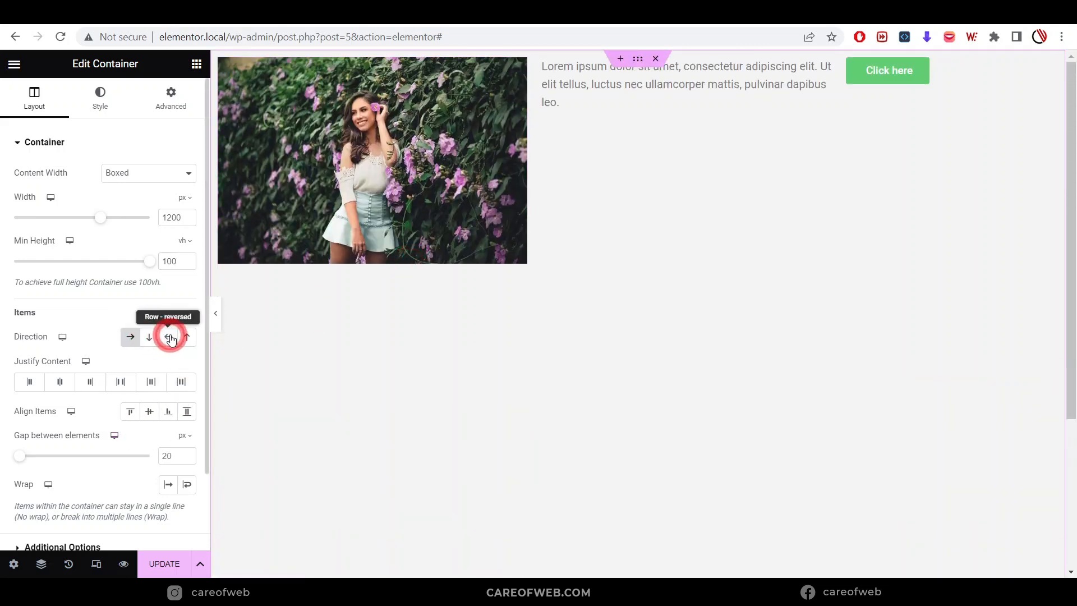
click(171, 338)
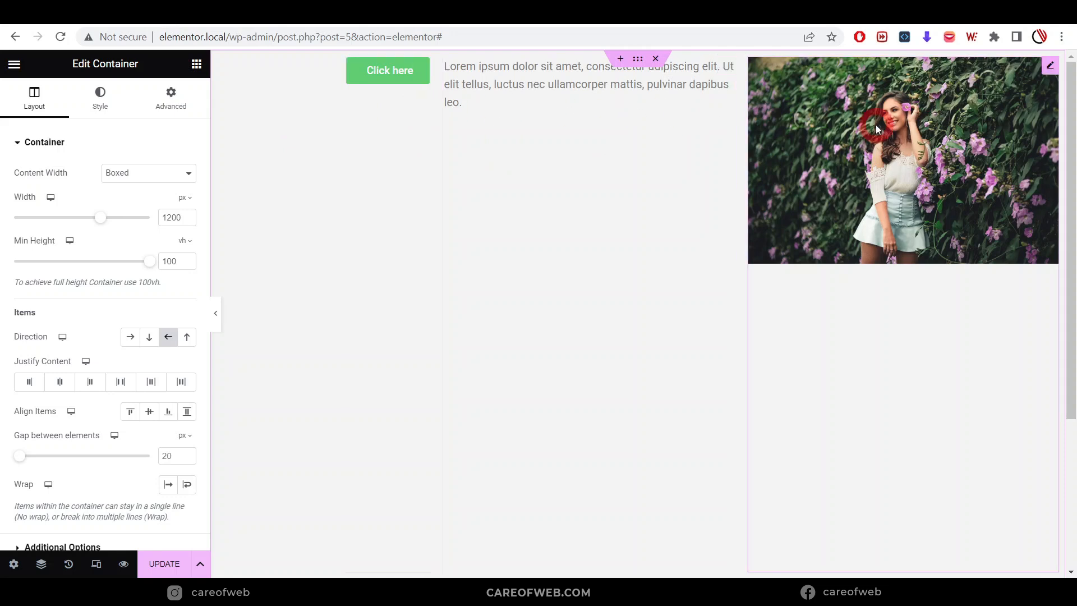
click(188, 338)
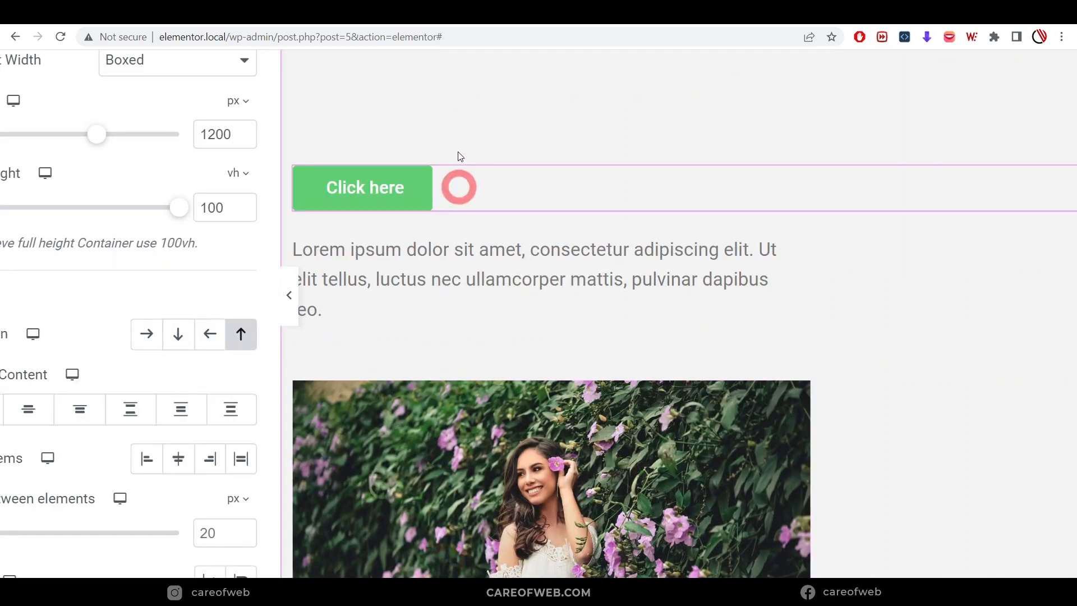
click(146, 334)
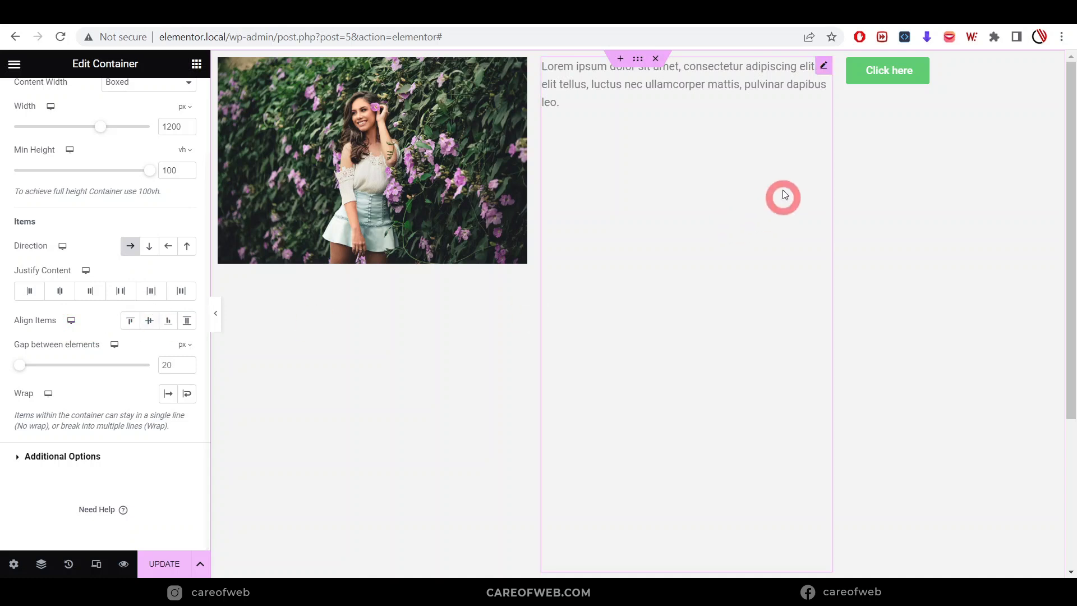
- Examine the vertical placement of the image, text and button in the full-height container and the available Align Items options
click(638, 59)
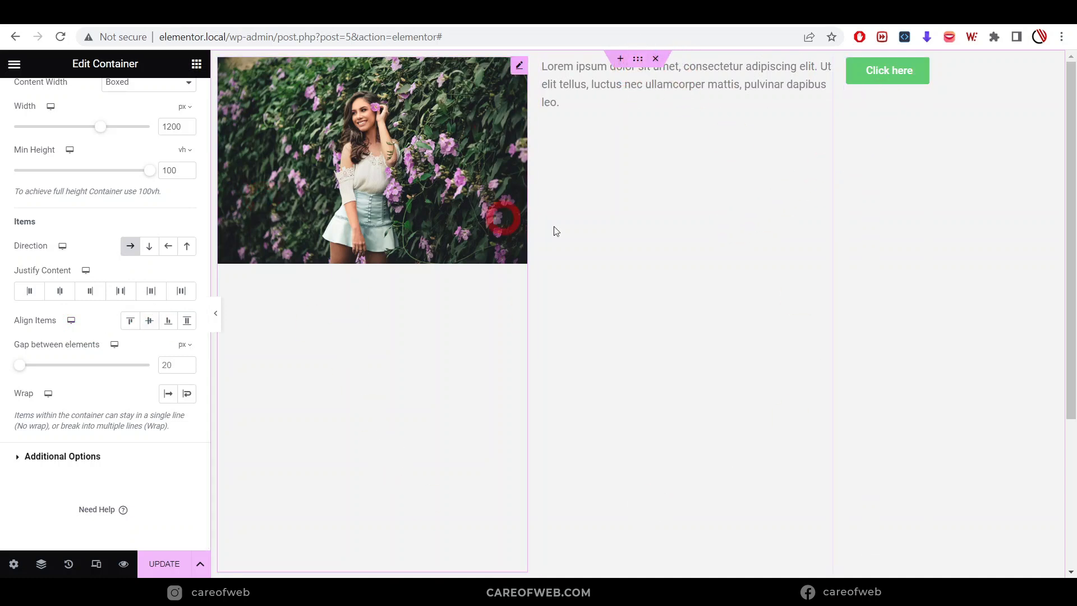
scroll(864, 337, down, 4)
scroll(863, 336, up, 4)
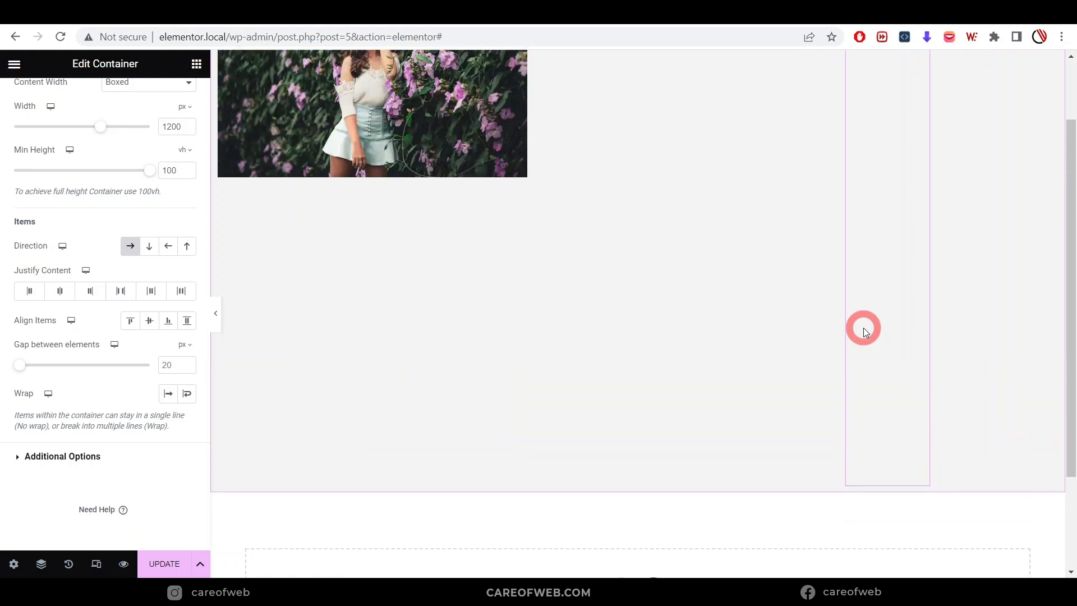
click(508, 118)
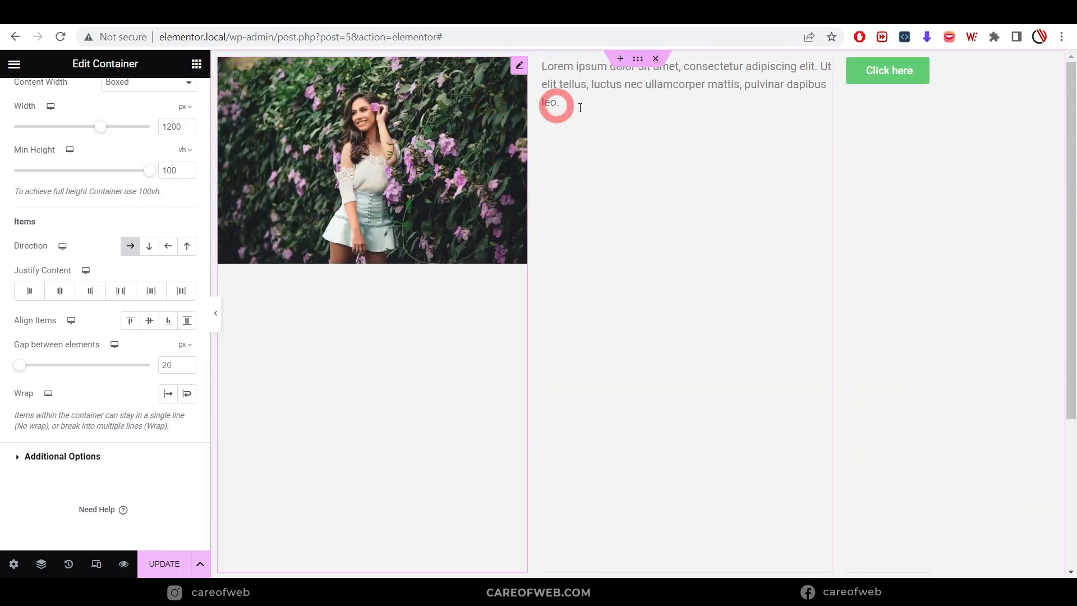
click(780, 85)
click(632, 173)
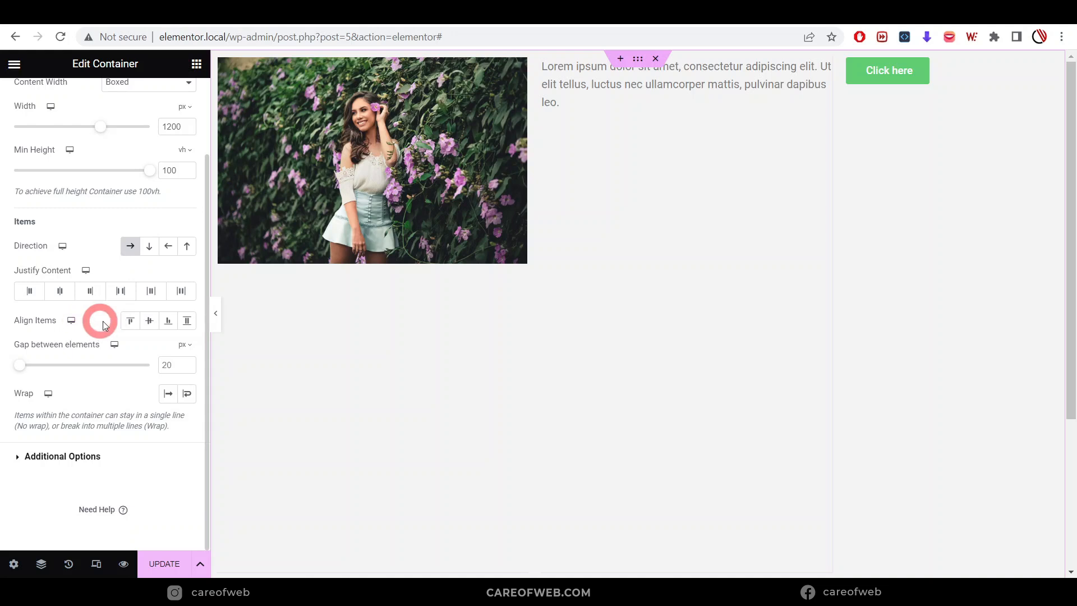
click(147, 321)
click(45, 325)
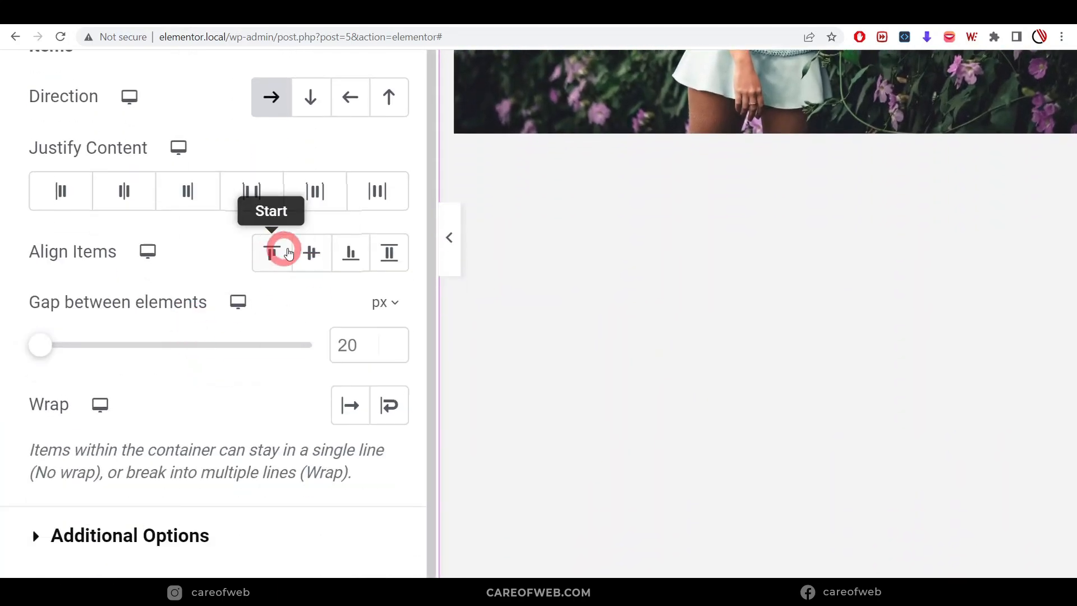
- Try the container's Align Items as Center, and settle on Start
click(315, 266)
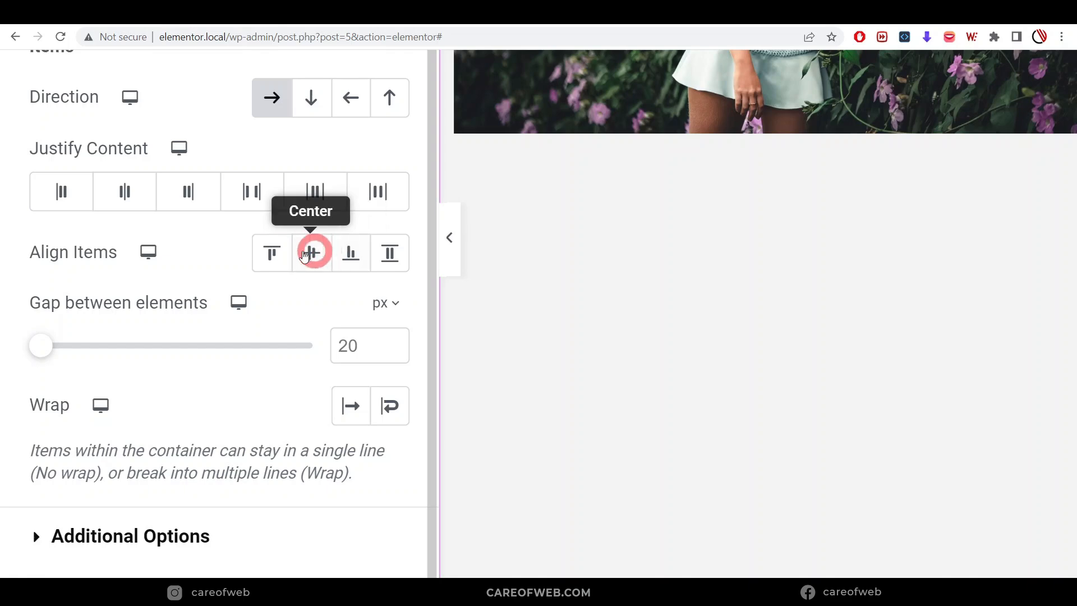
click(314, 255)
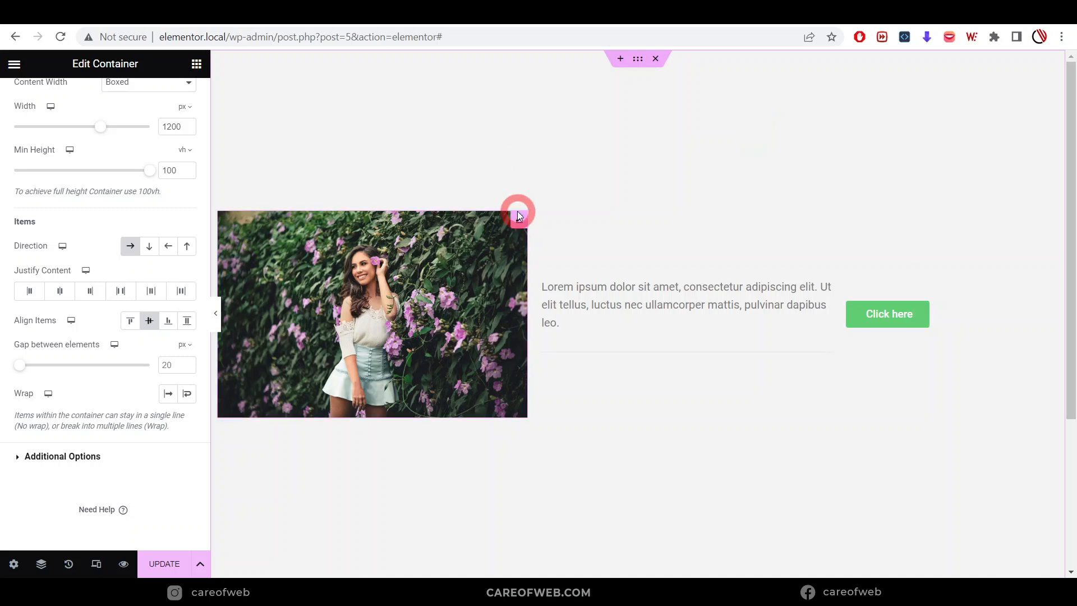
click(133, 324)
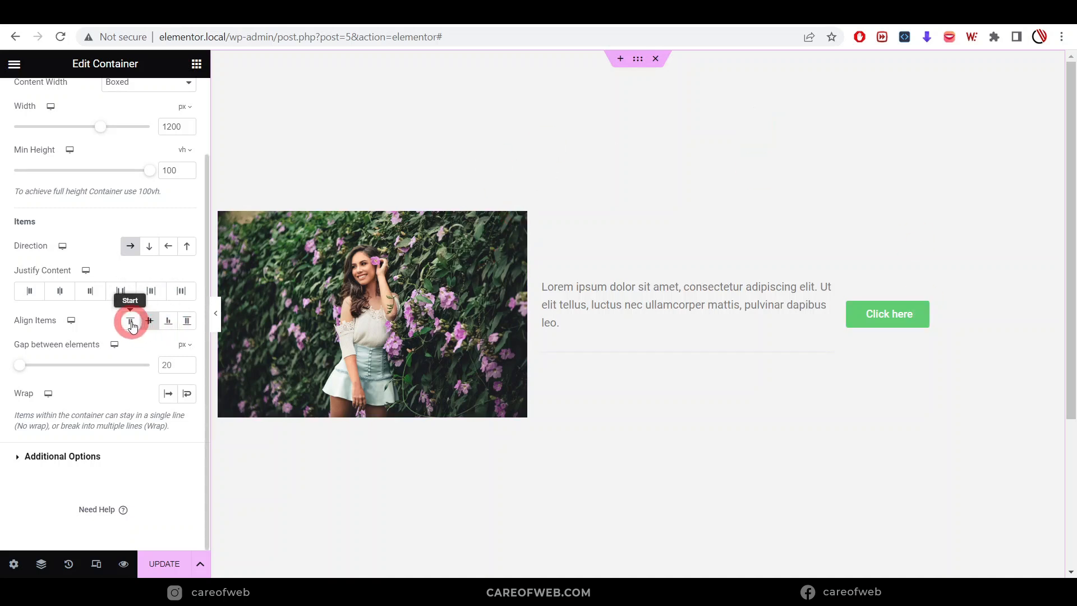
click(767, 92)
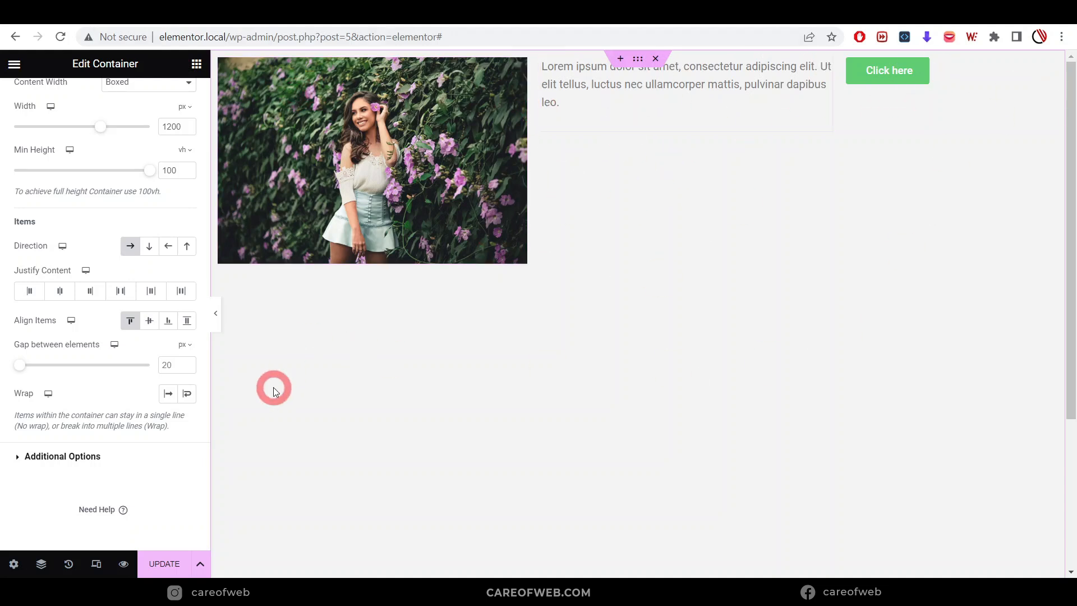
- Try the container's Align Items as End and Stretch, and settle on Center
click(169, 321)
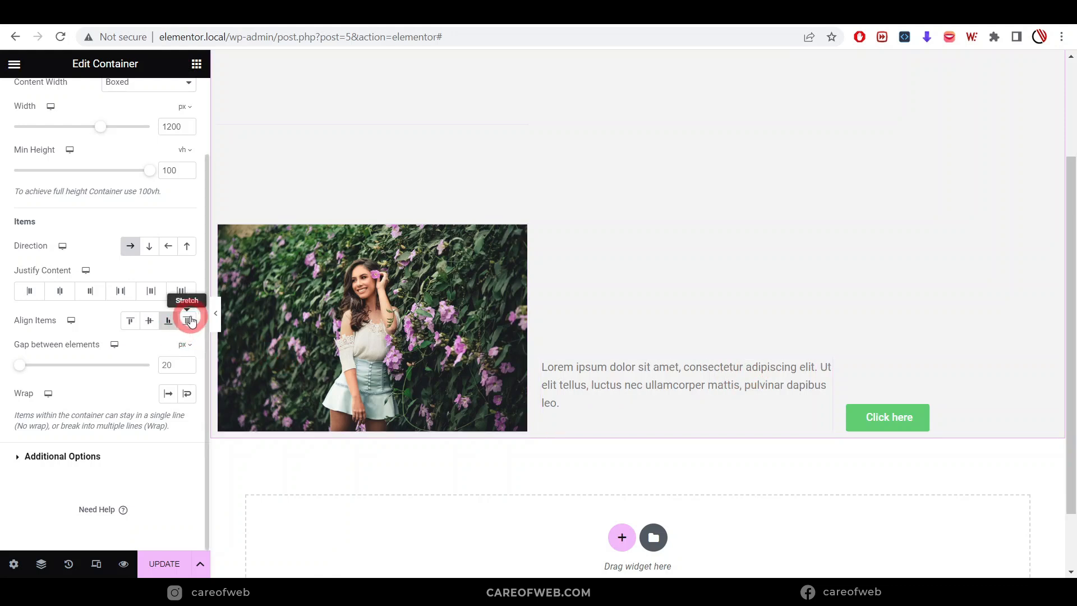
click(189, 320)
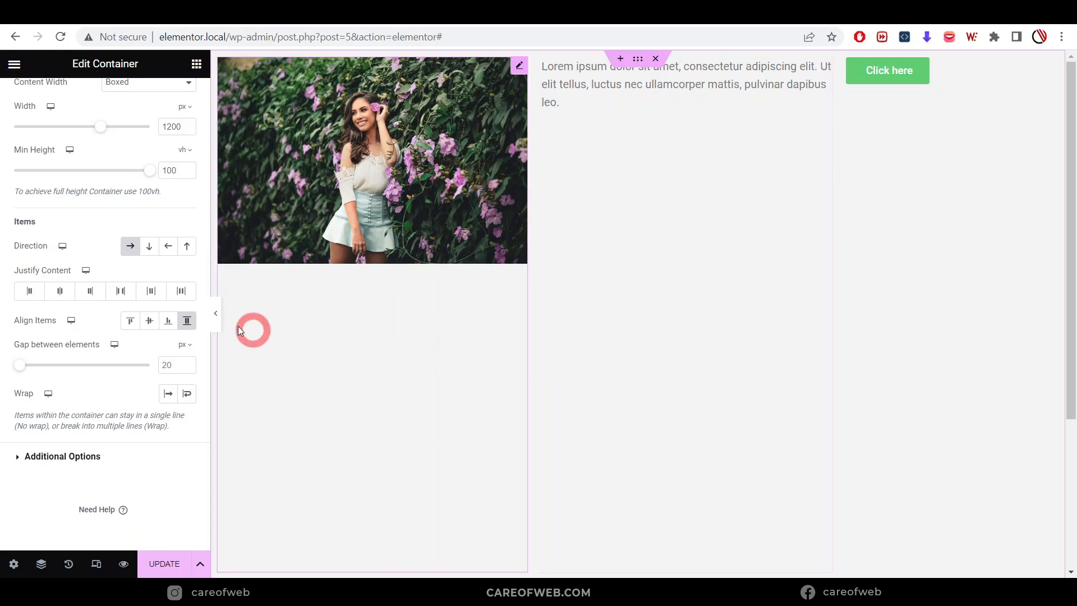
click(149, 323)
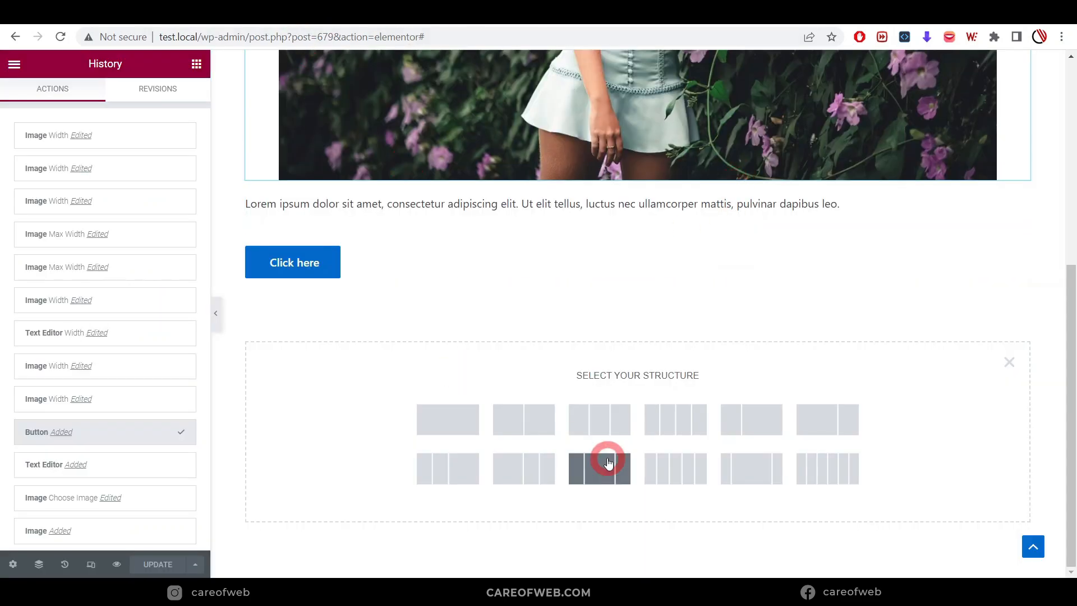
- Add a section with three equal columns below the button on the section-based page, and set its height to Fit To Screen
click(599, 429)
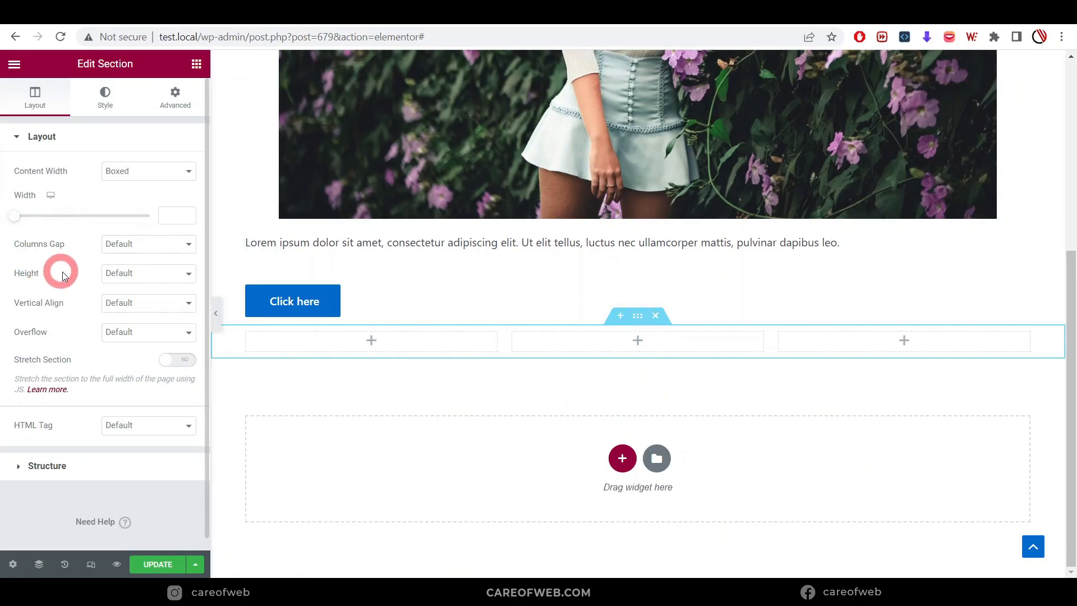
click(149, 273)
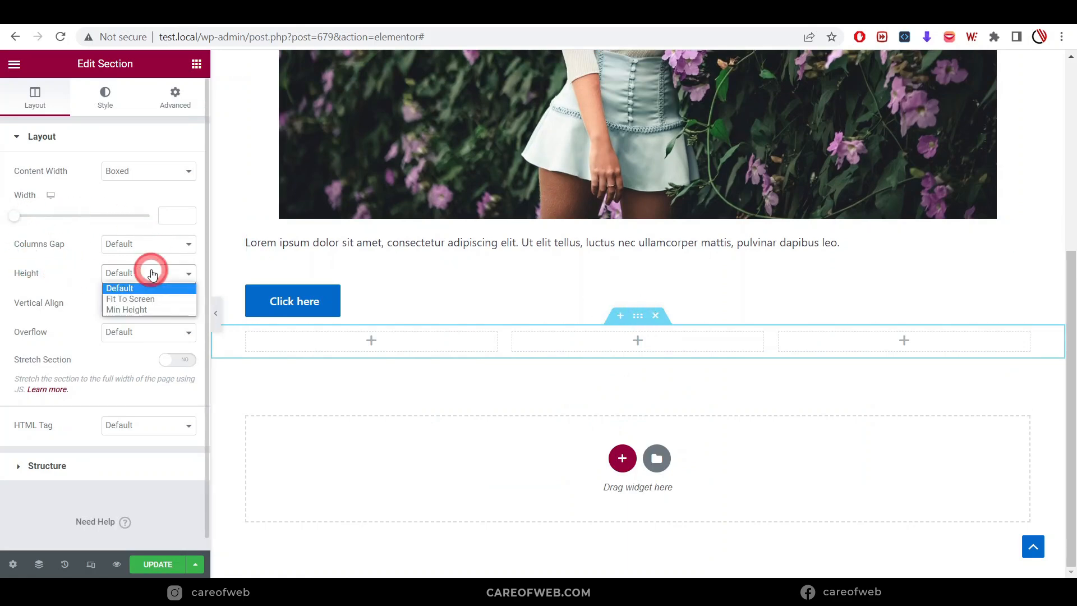
click(147, 298)
scroll(677, 259, up, 2)
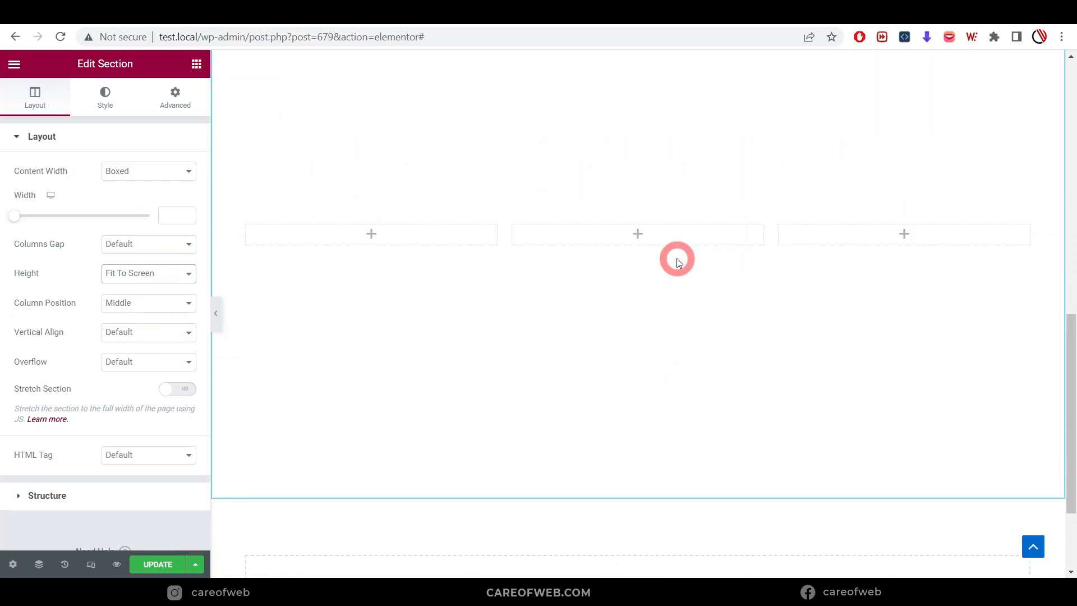
- Add an Image widget to the new section's first column and insert kara-contactbanner.jpg from the media library
click(415, 349)
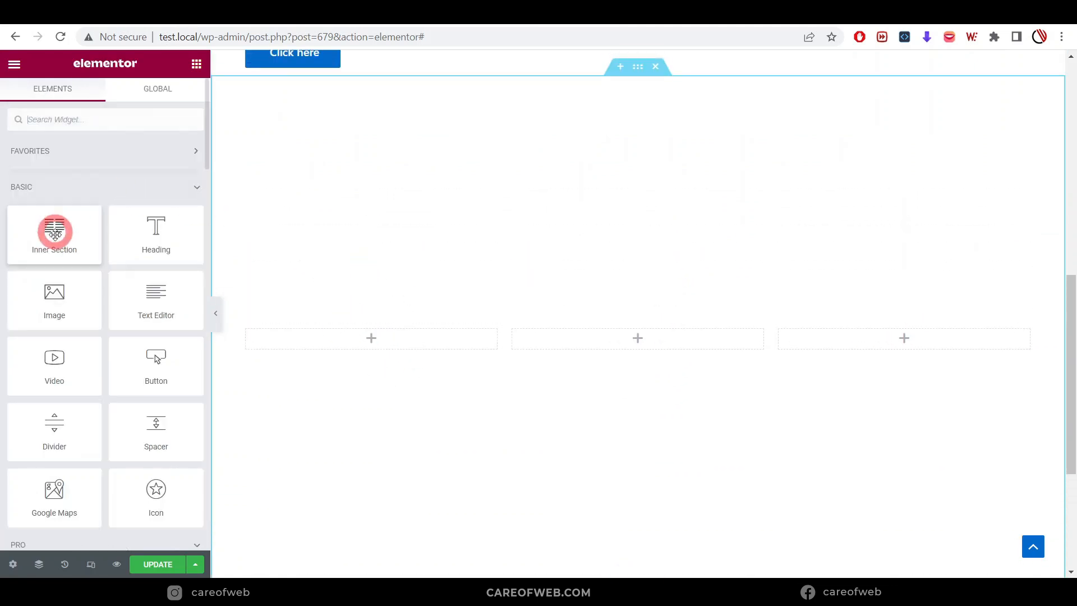
drag(56, 296, 434, 337)
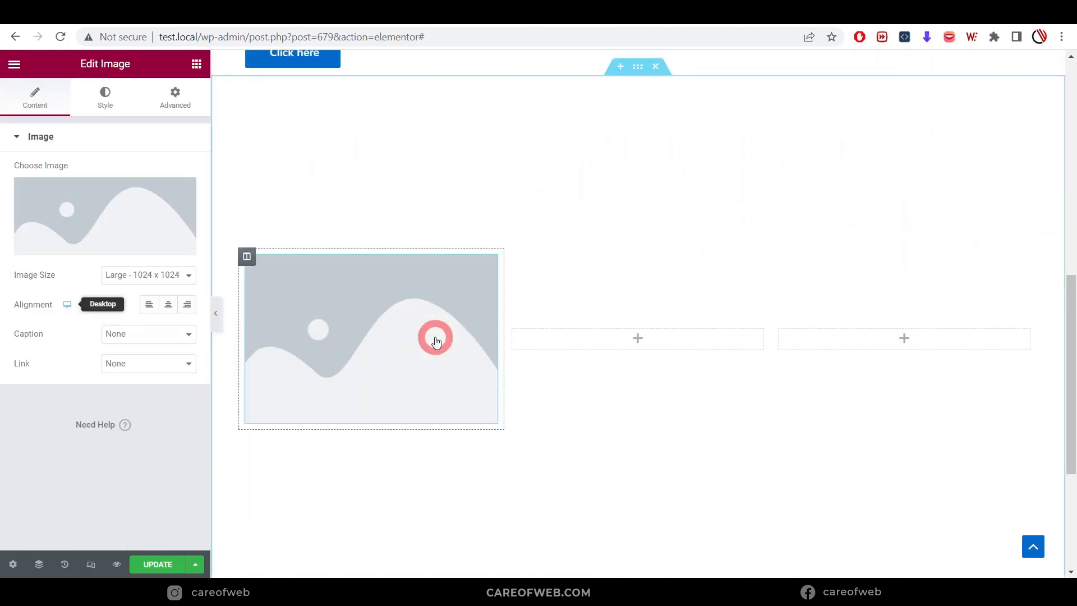
click(120, 241)
click(1007, 536)
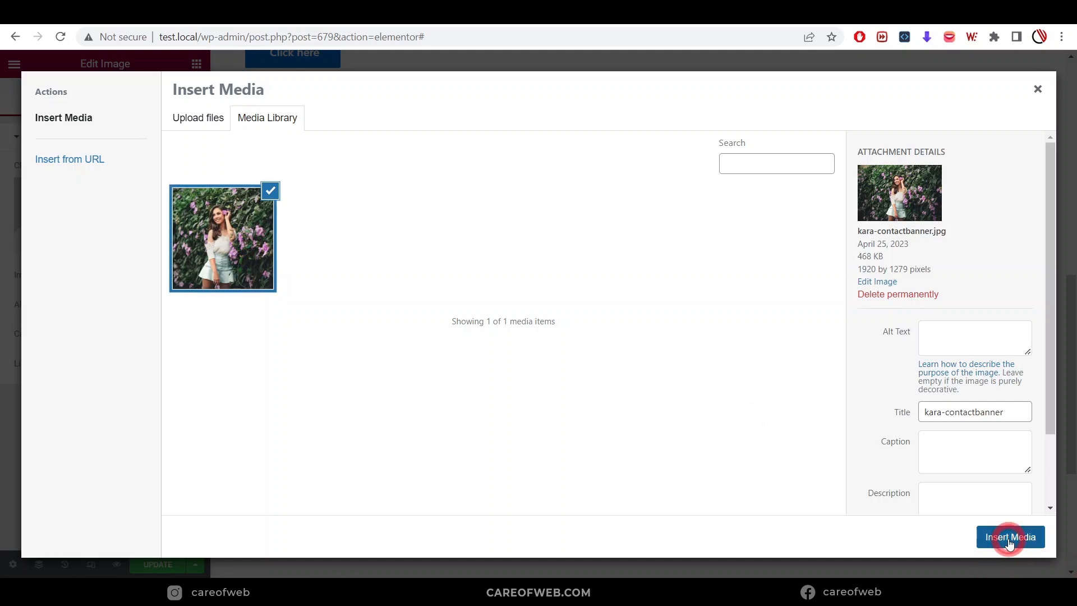
- Place a Text Editor widget in the section's middle column and a Button widget in the third column
click(634, 349)
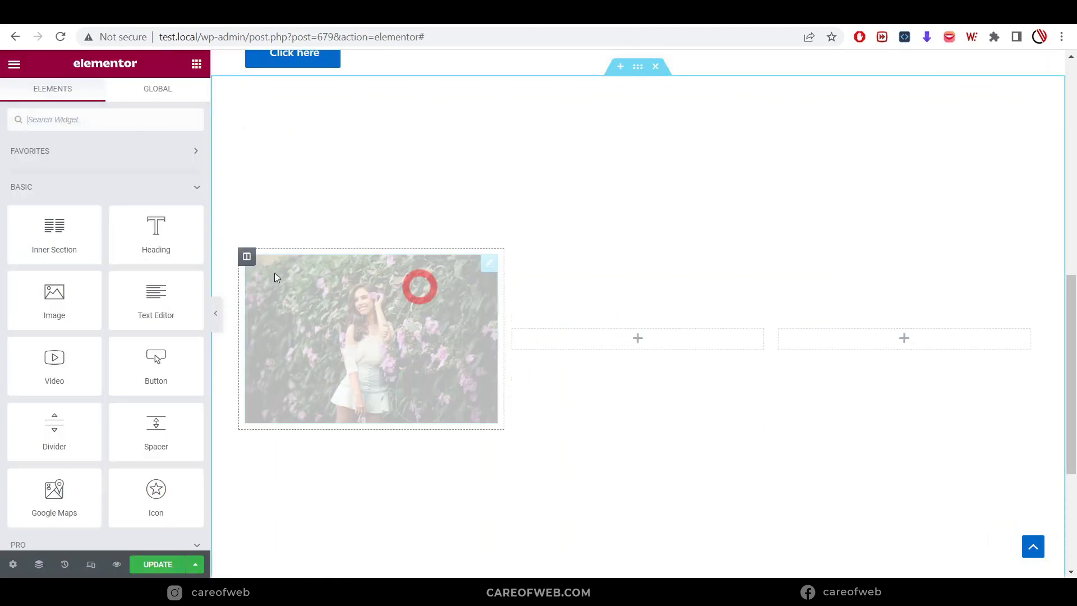
drag(152, 302, 674, 338)
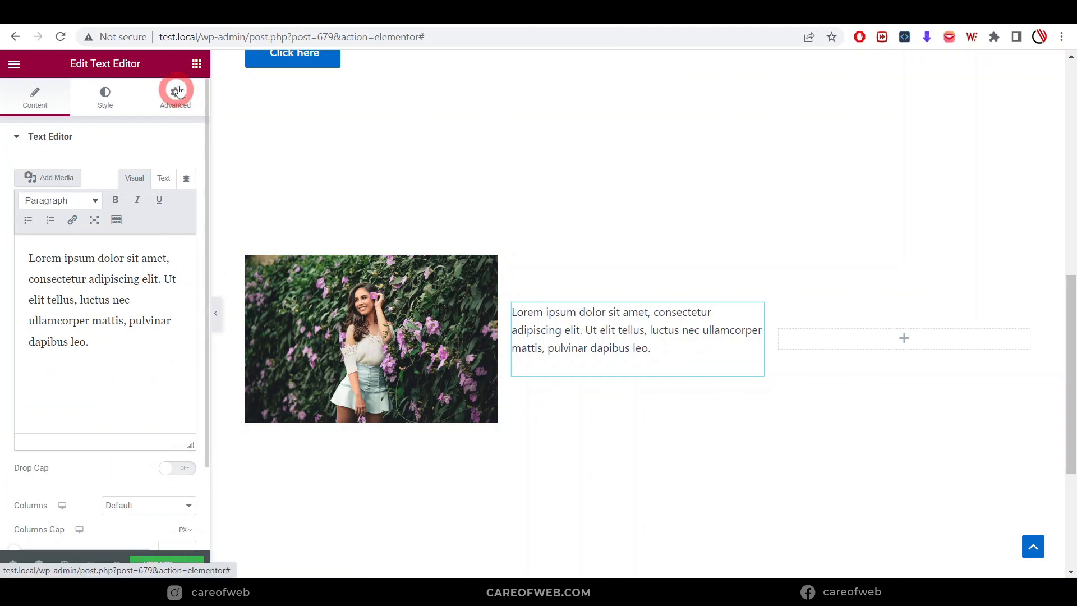
click(196, 62)
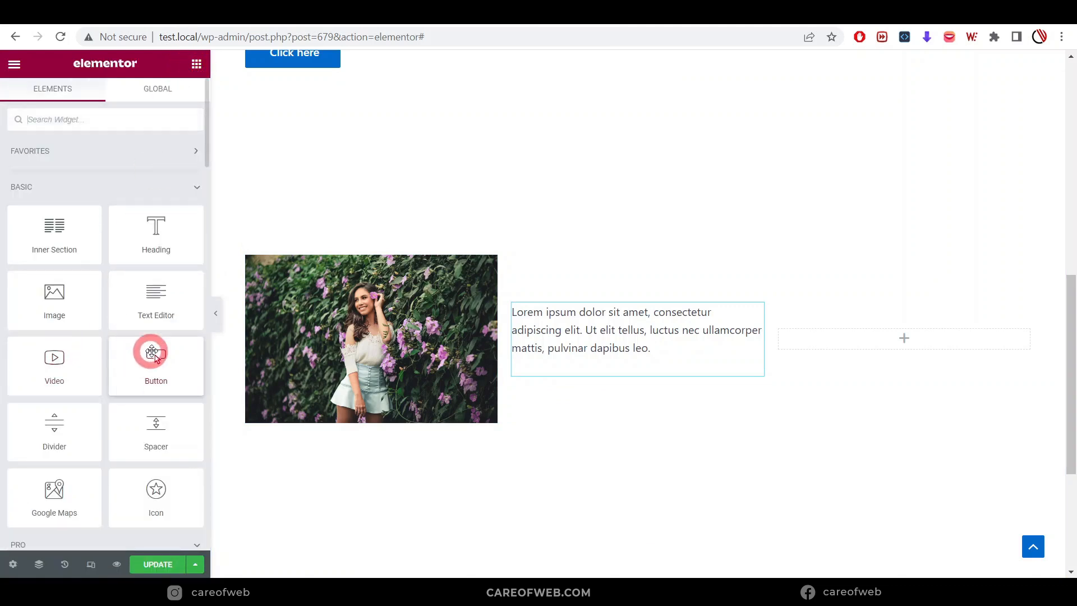
drag(149, 349, 858, 329)
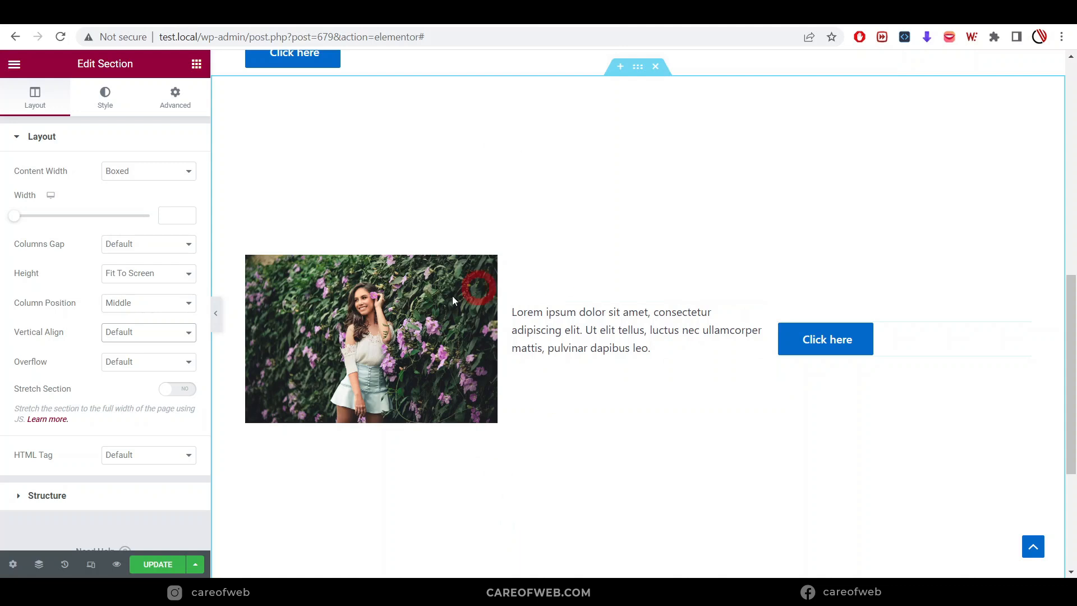
- Try the section's Column Position as Top and Bottom, and return it to Middle
click(153, 302)
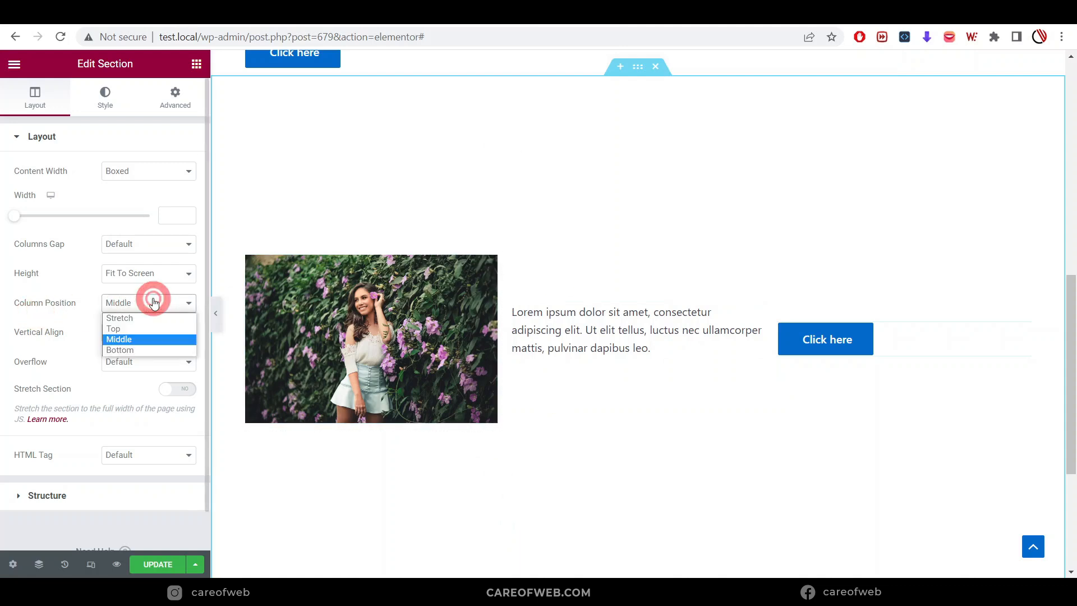
click(144, 328)
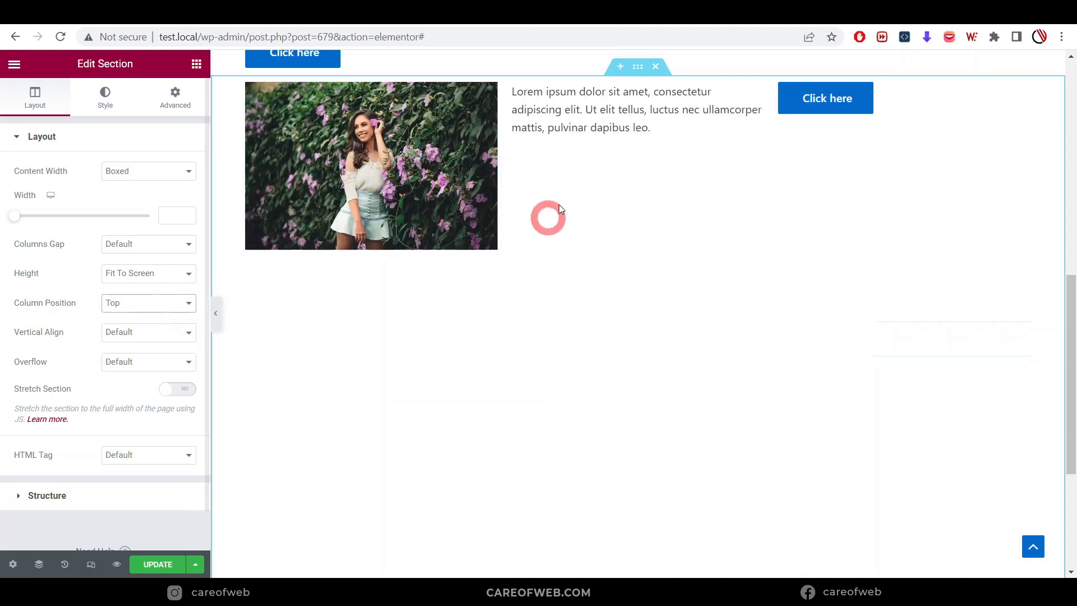
click(135, 303)
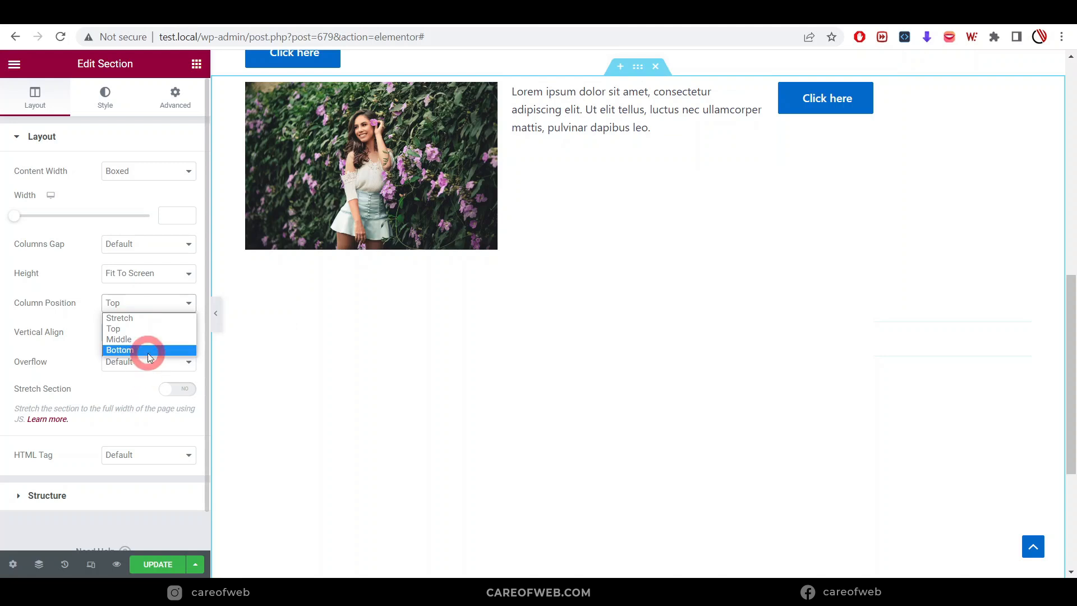
click(149, 352)
click(150, 304)
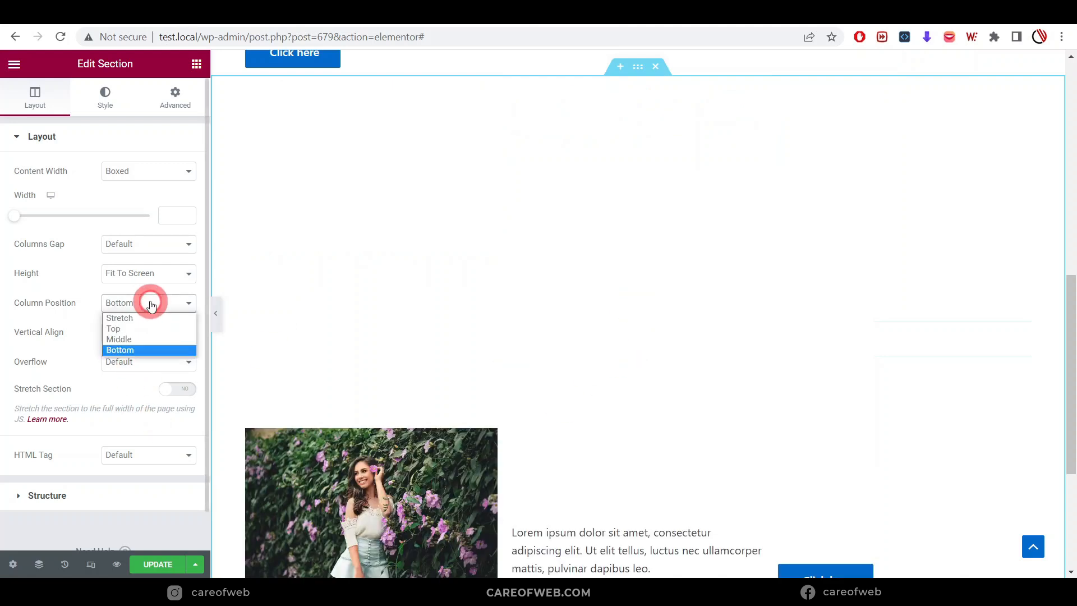
click(141, 339)
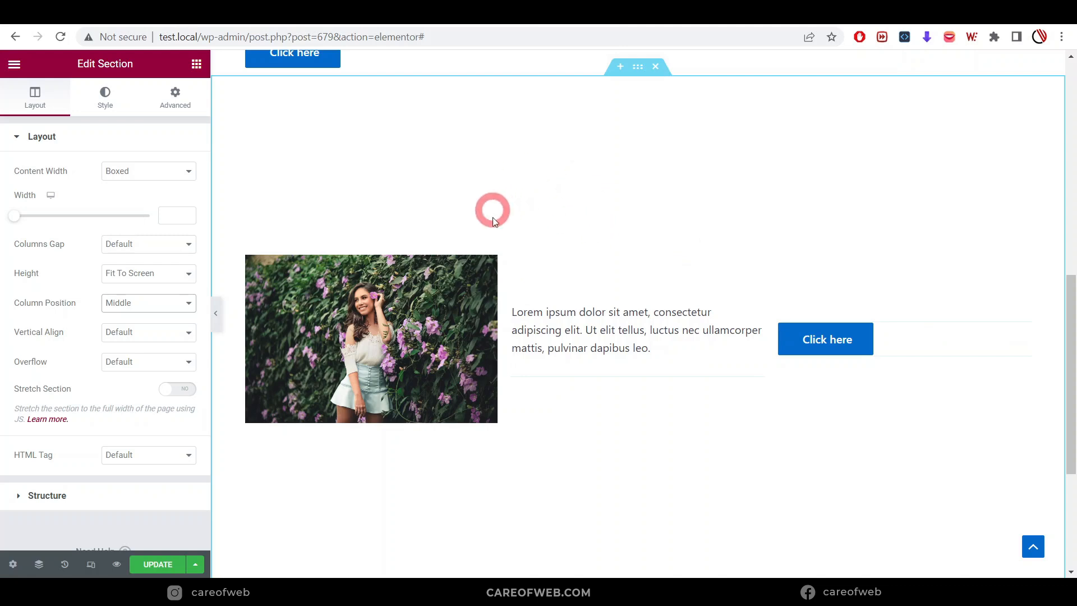
click(708, 185)
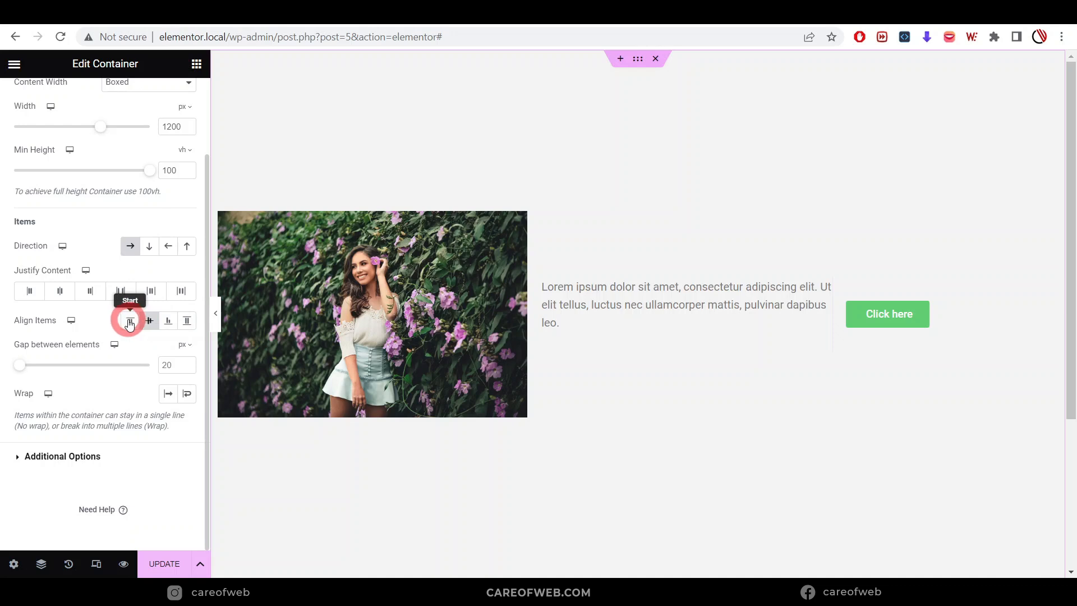
- Switch the Flexbox container's Direction to Column - vertical and try Align Items as Start, Center, End and Stretch
click(710, 284)
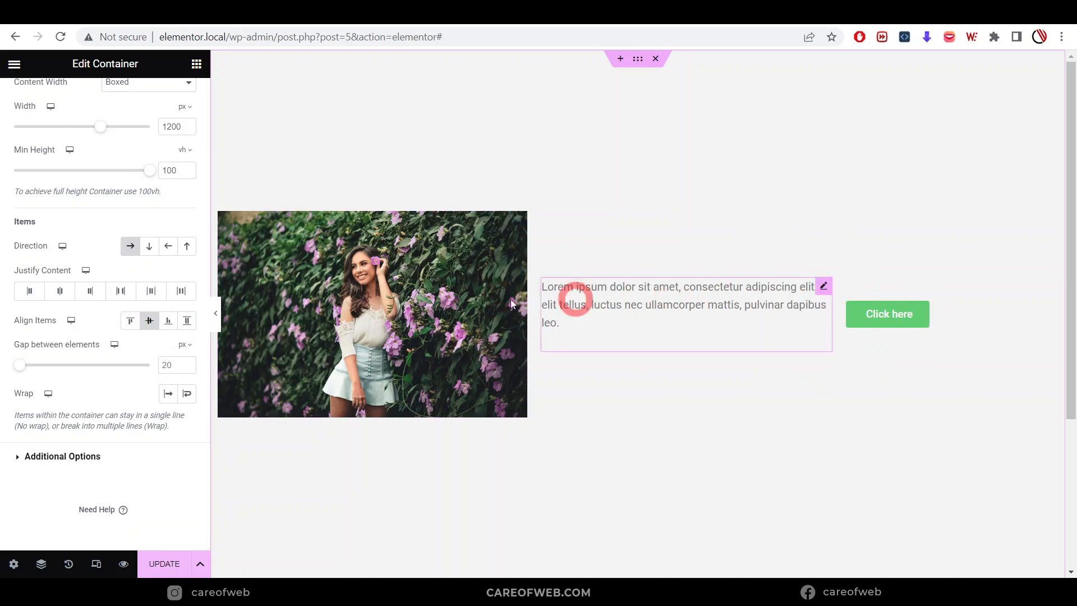
click(150, 248)
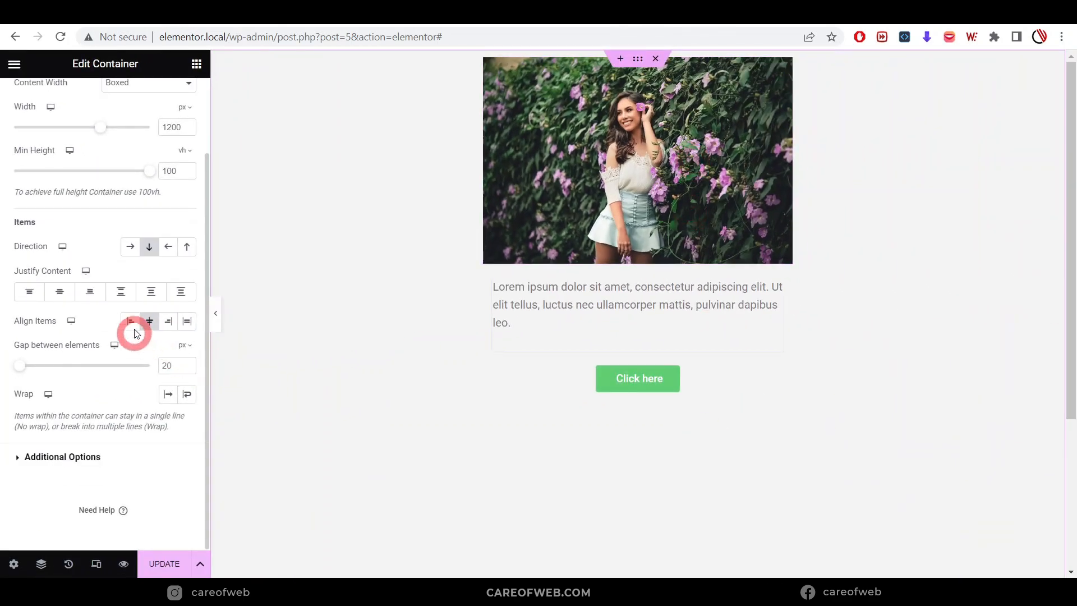
click(129, 322)
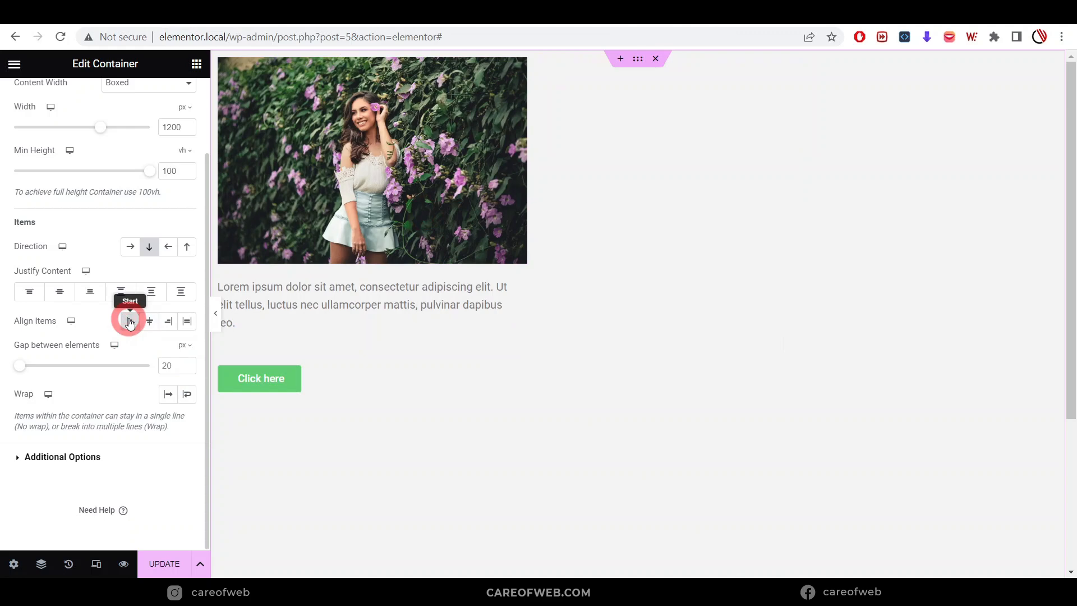
click(149, 322)
click(169, 322)
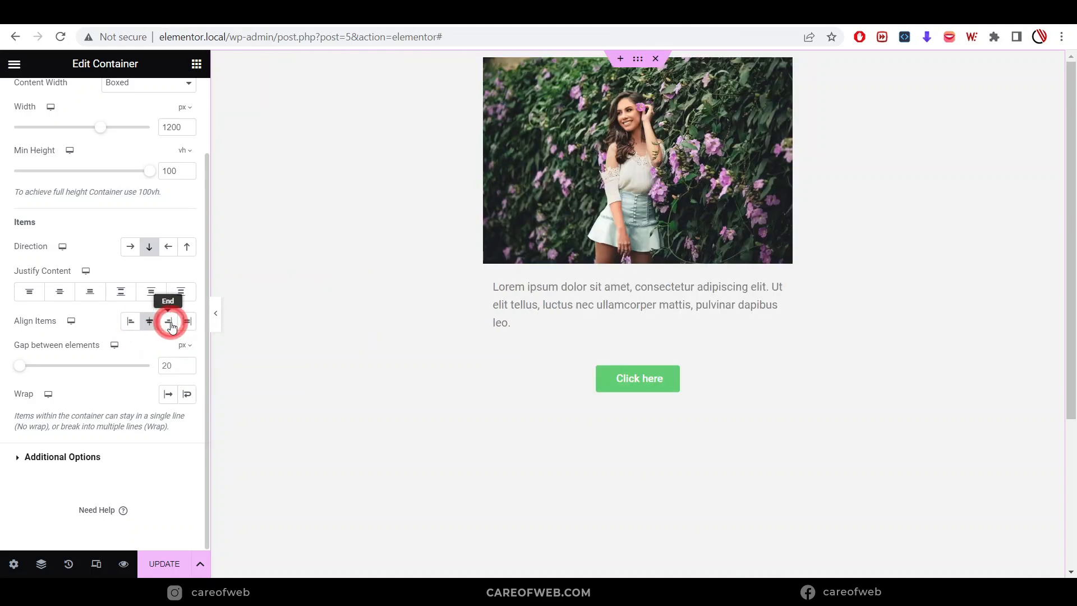
click(187, 323)
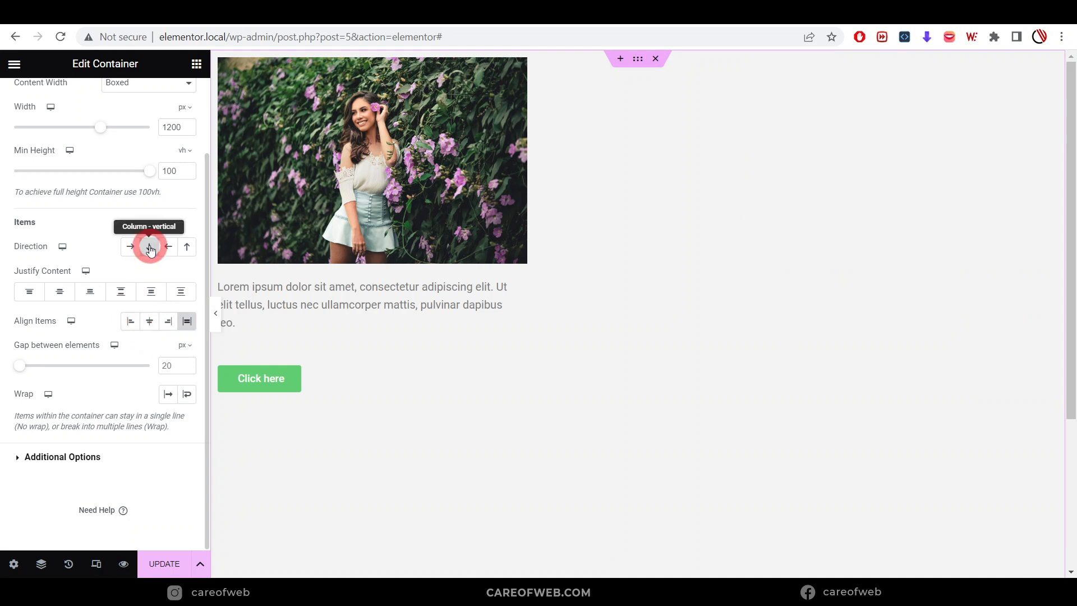
- Compare the Align Items options in row and column directions, and settle on Row - horizontal with Center alignment
click(129, 247)
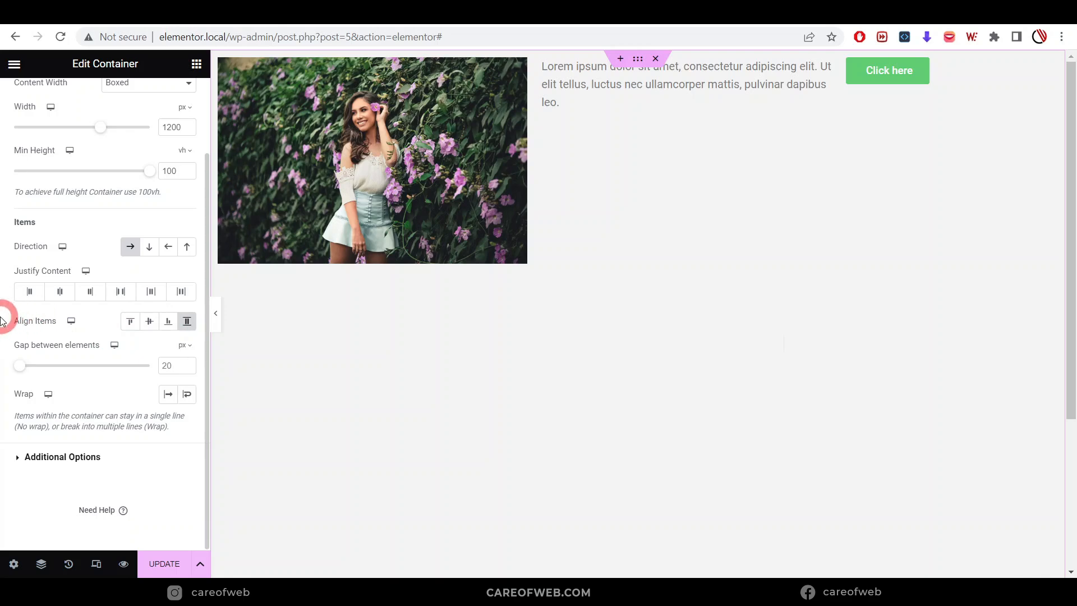
scroll(39, 247, down, 1)
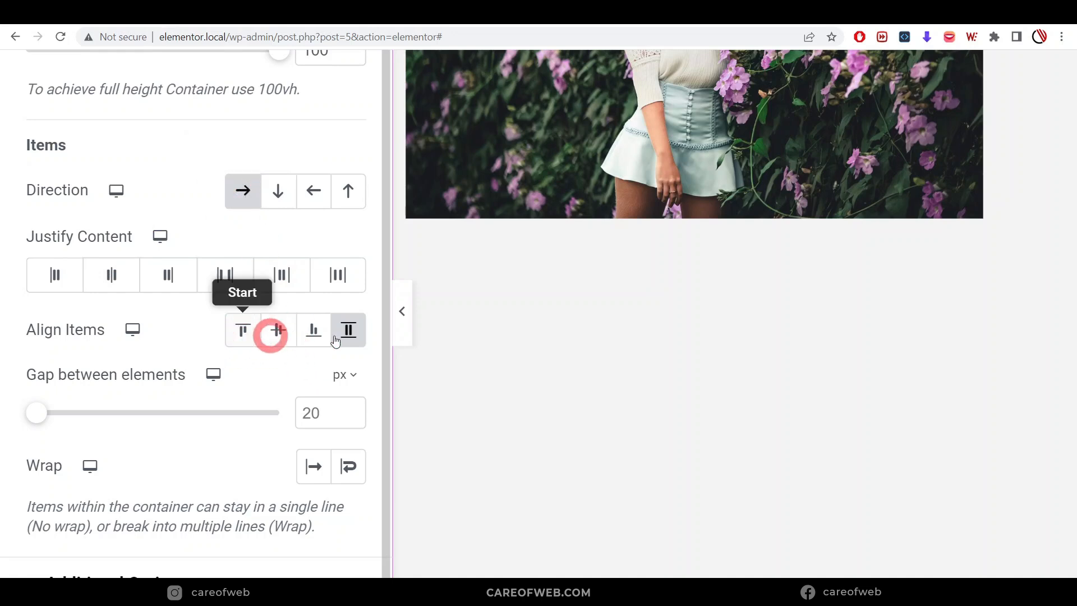
click(276, 194)
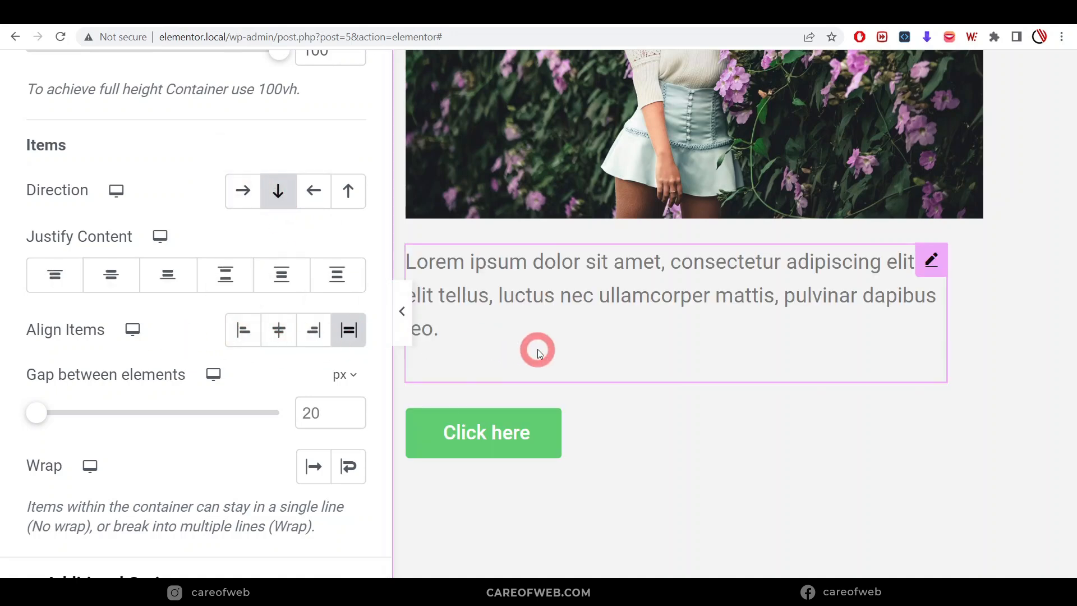
click(242, 190)
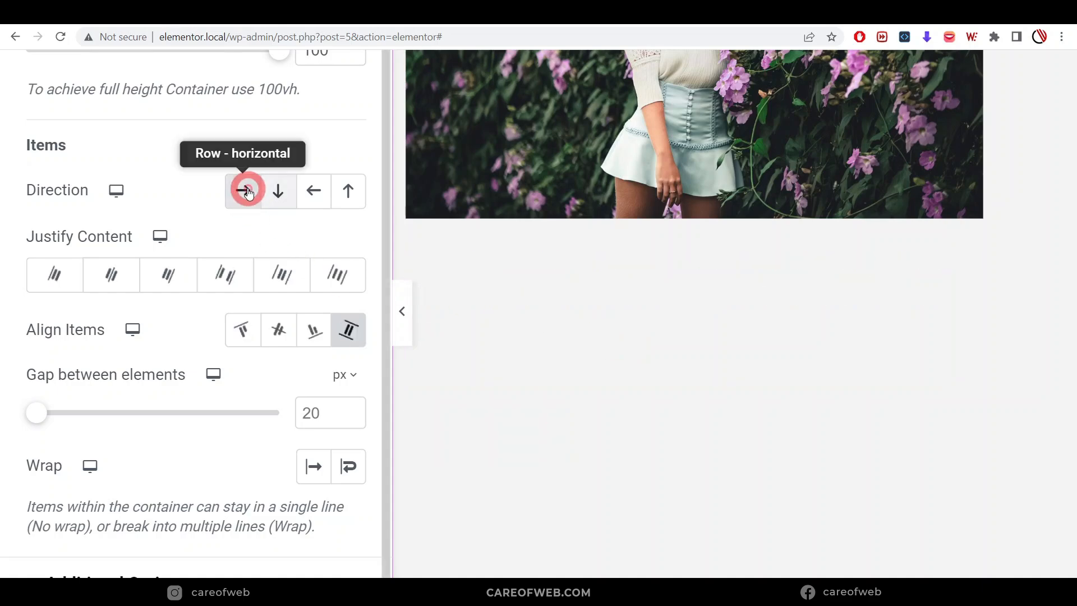
click(278, 347)
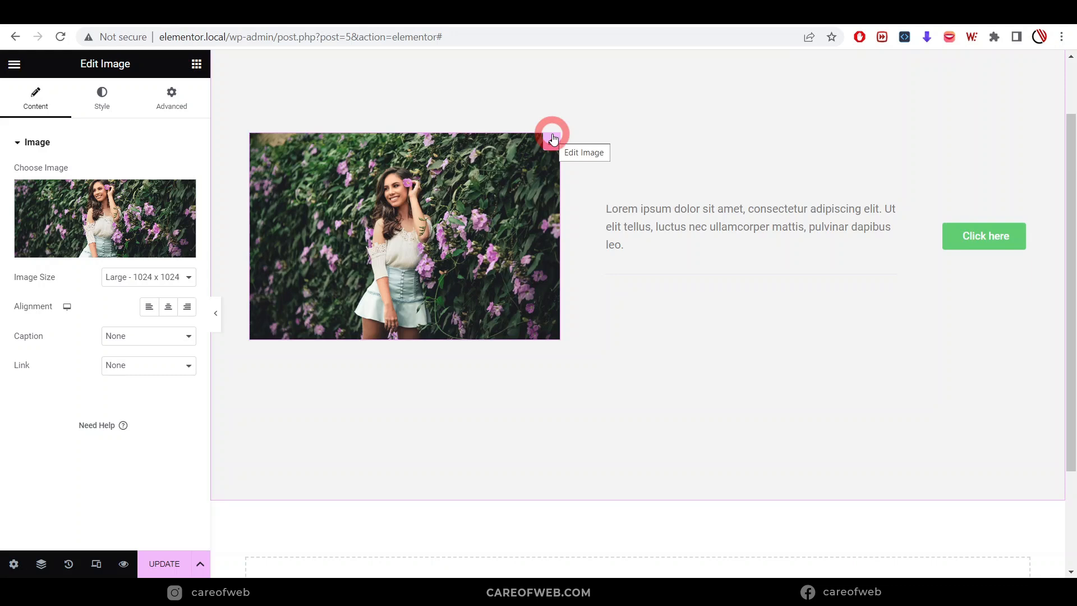
- Select the image in the container and open its style settings
click(552, 144)
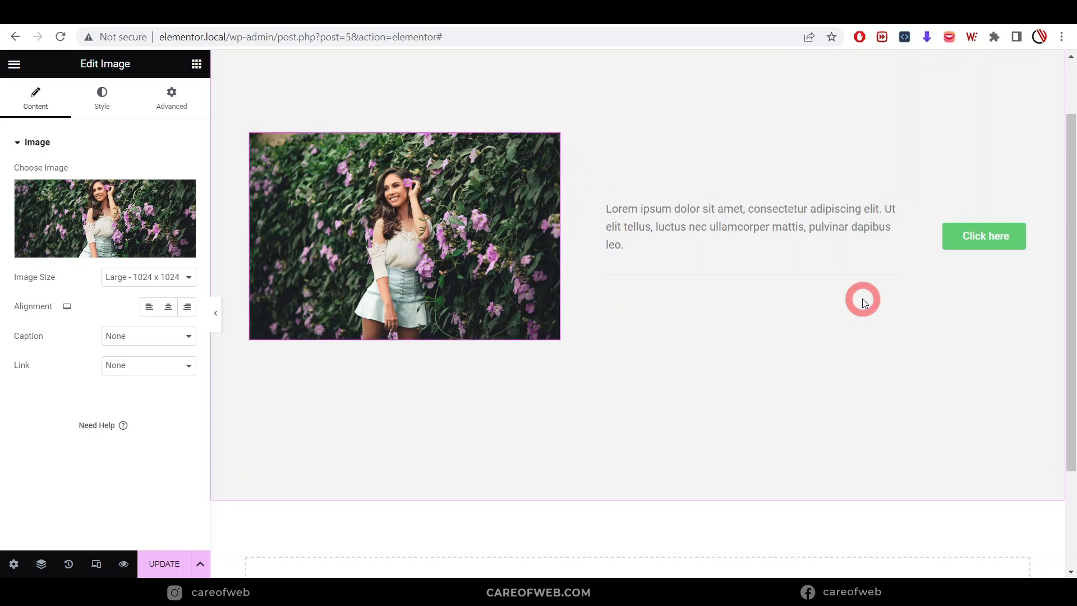
scroll(863, 298, up, 2)
mouse_move(550, 219)
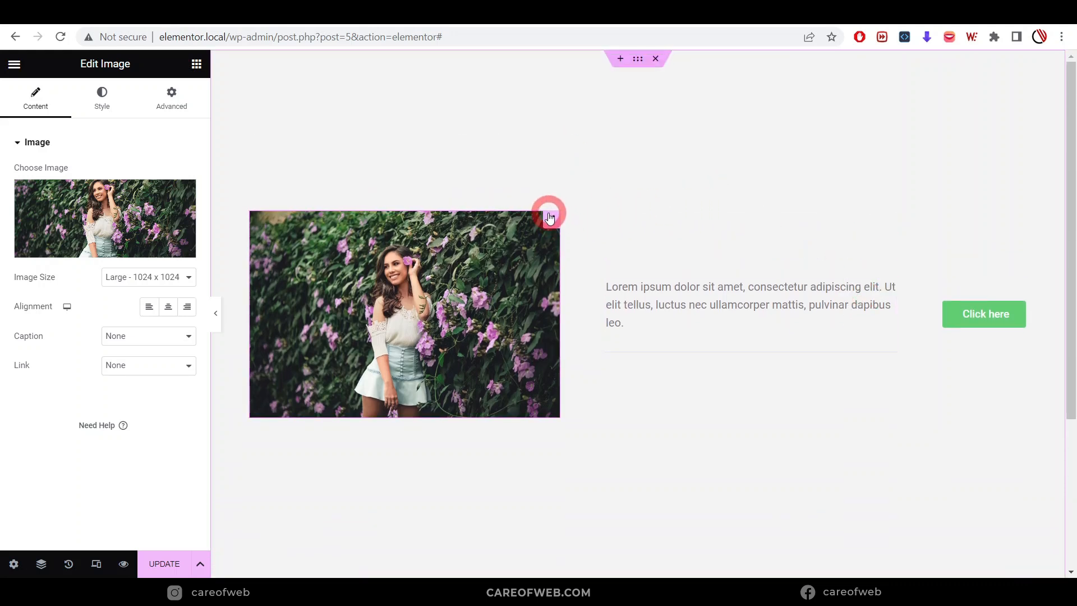
click(101, 96)
scroll(110, 373, down, 1)
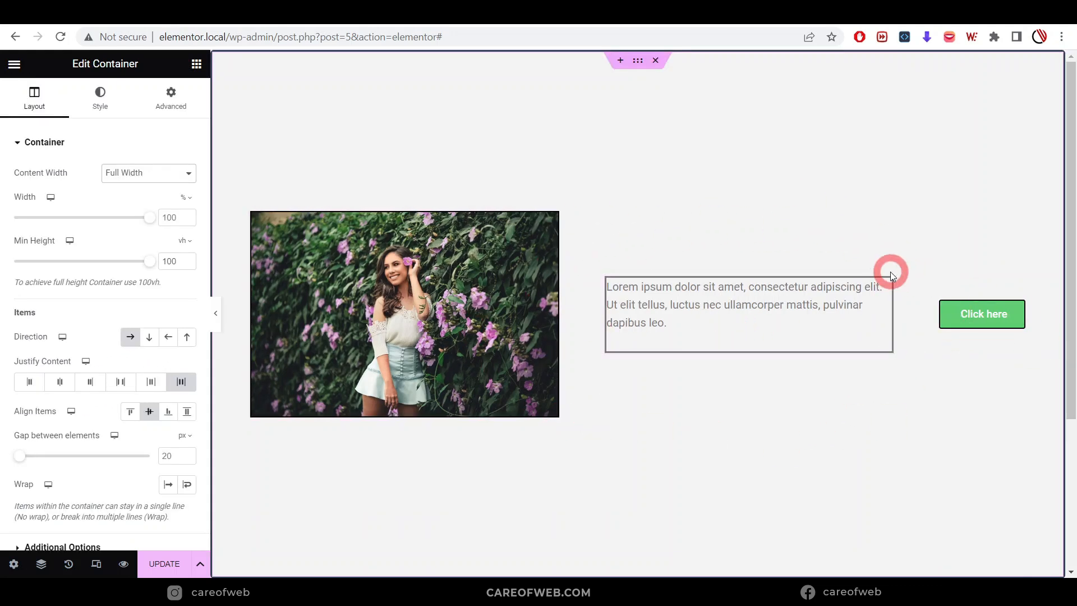
- Preview the outlined image, text and button across the full canvas width, and return to the container's Justify Content options
click(217, 315)
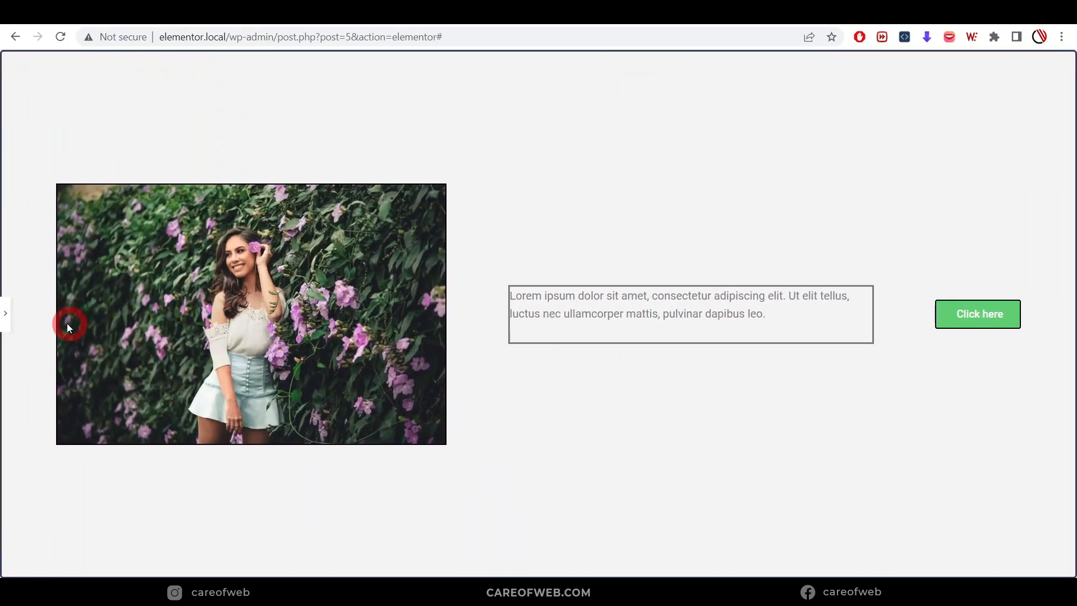
click(4, 315)
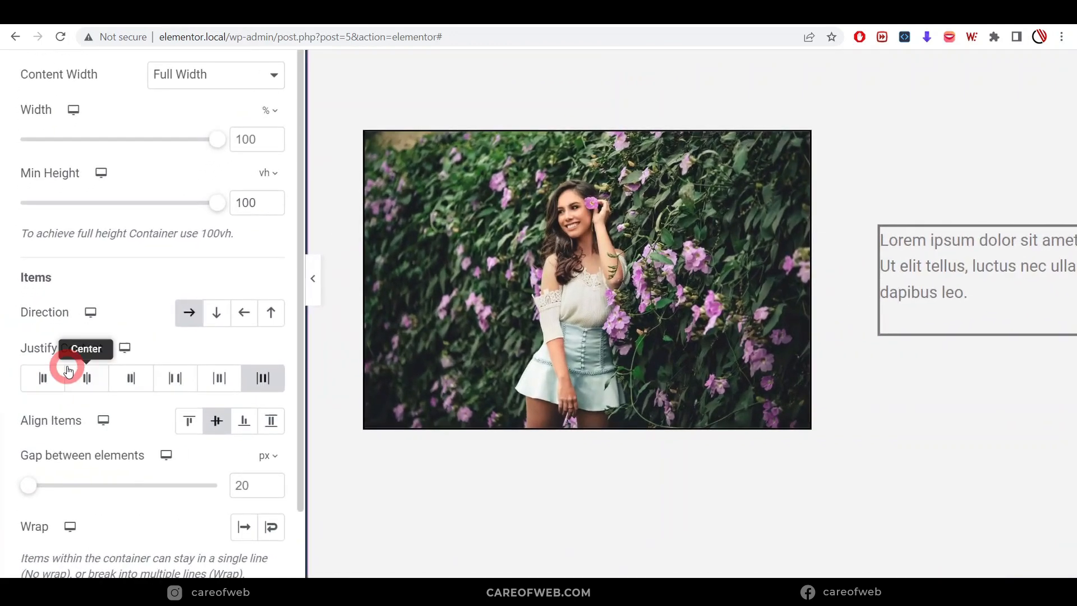
scroll(45, 371, down, 1)
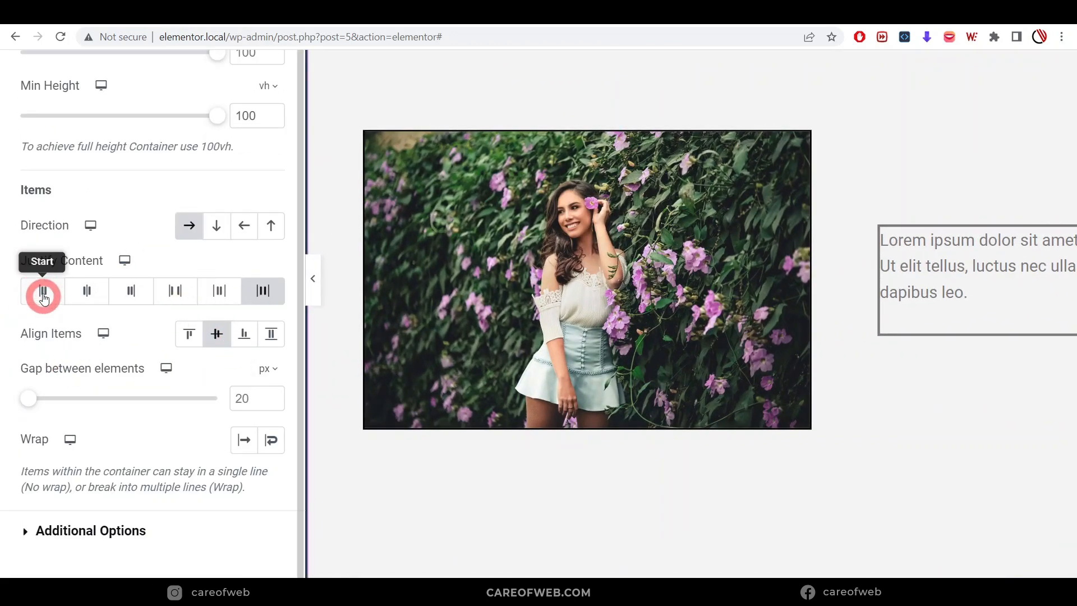
- Try Justify Content Start for the container in both column and row directions, ending on Row - horizontal
click(44, 293)
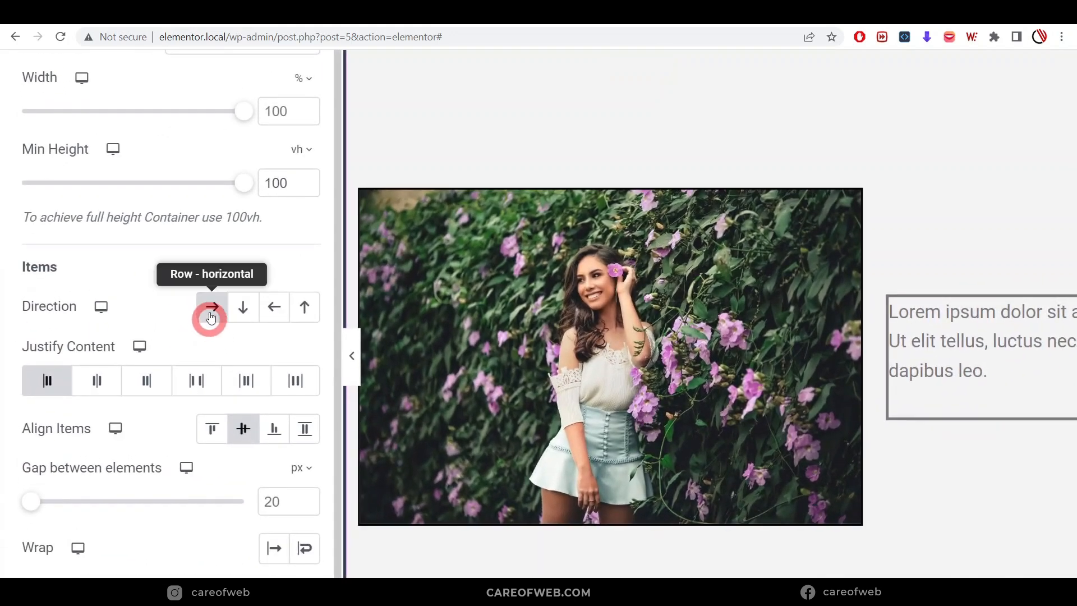
scroll(210, 311, down, 2)
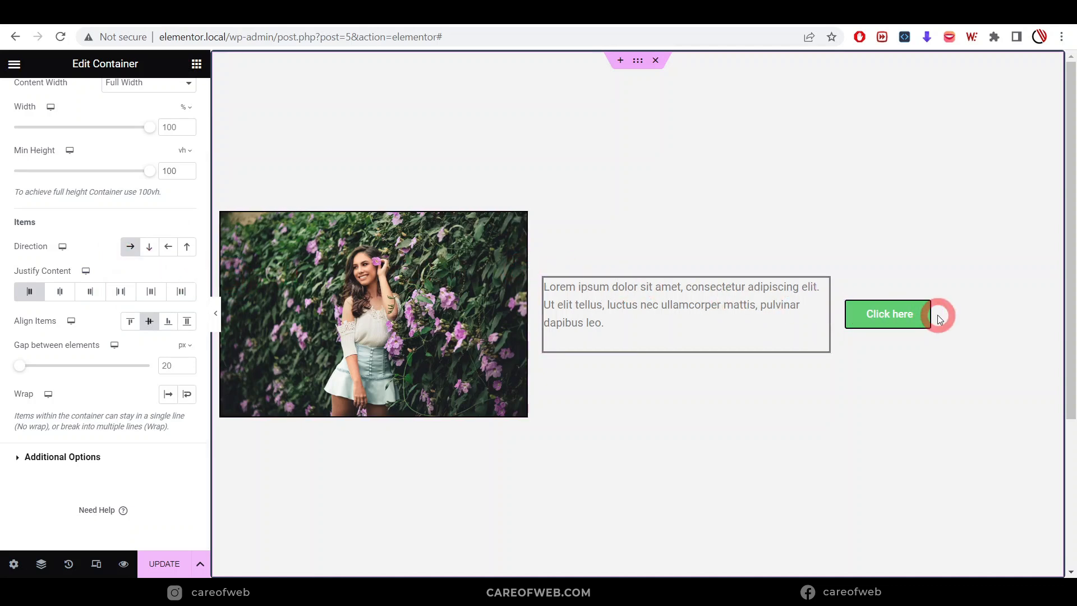
click(149, 251)
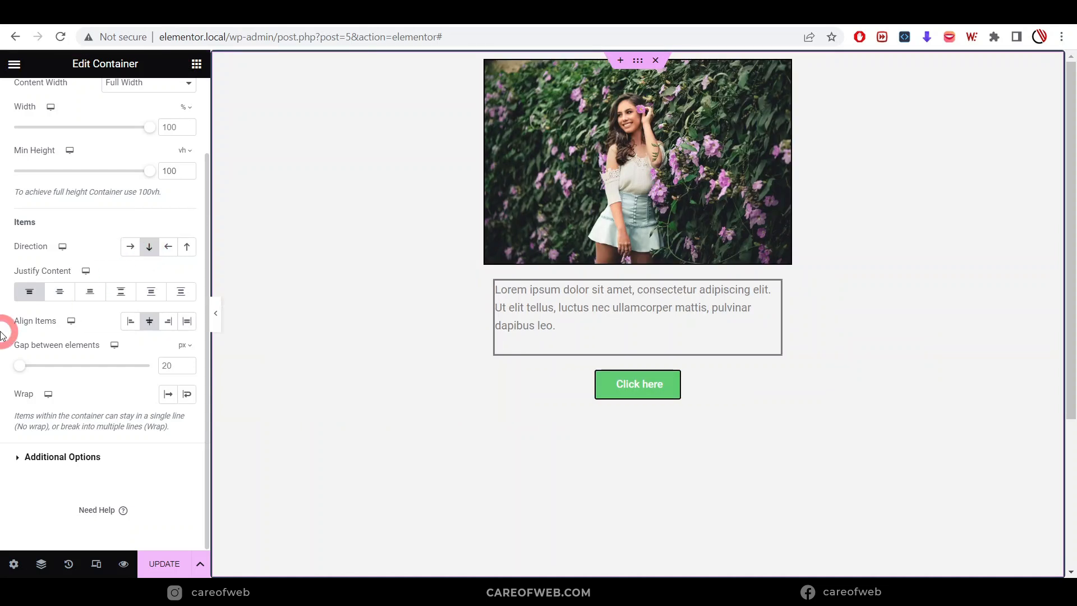
click(29, 296)
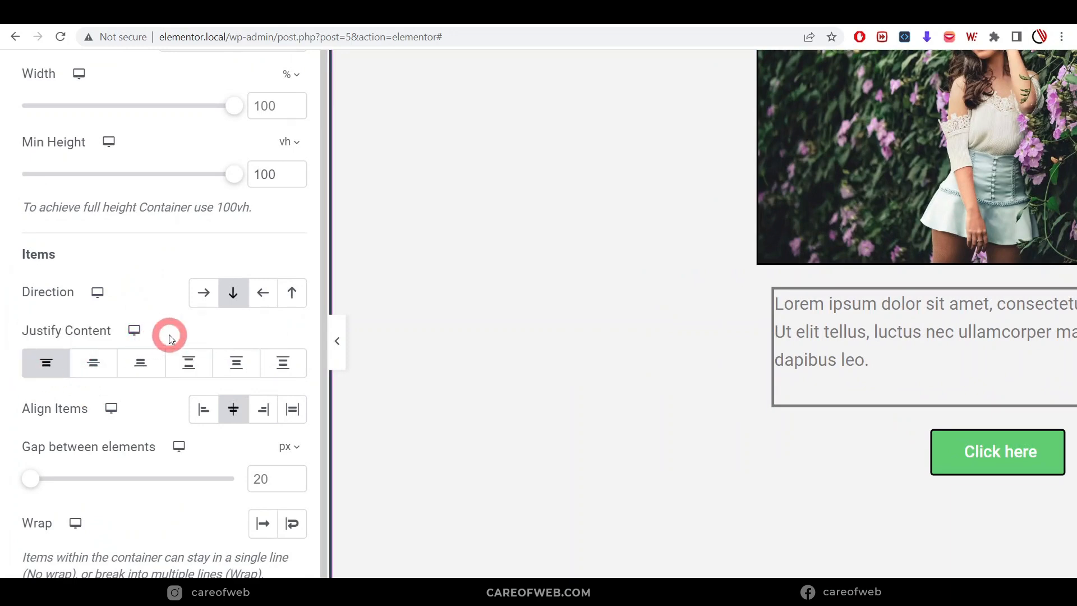
click(203, 292)
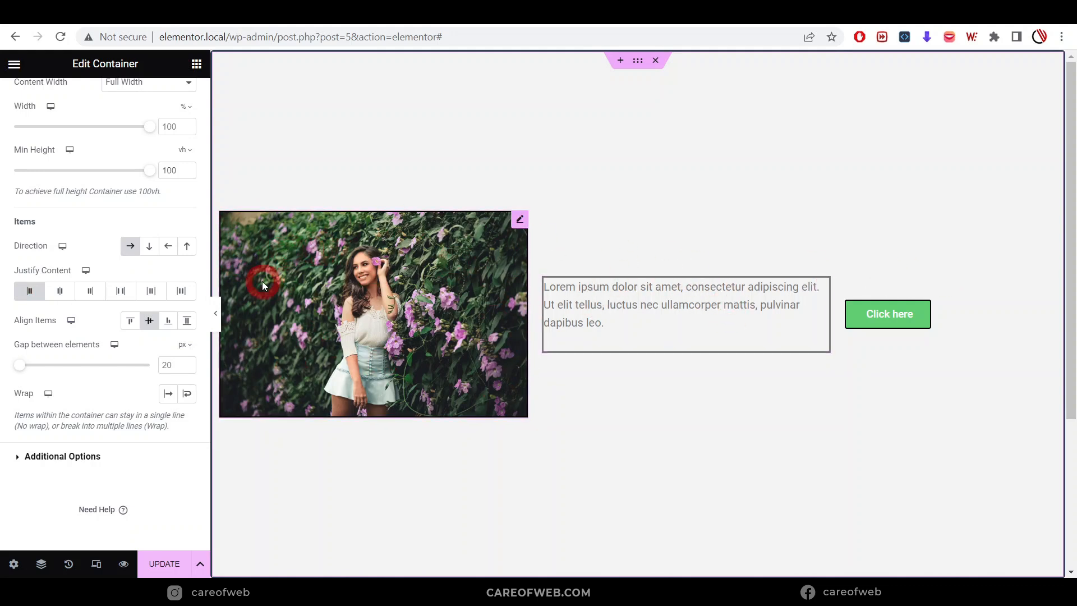
- Compare Justify Content as Center, End, Space Between, Space Around and Space Evenly in the row, and settle on Center
click(59, 291)
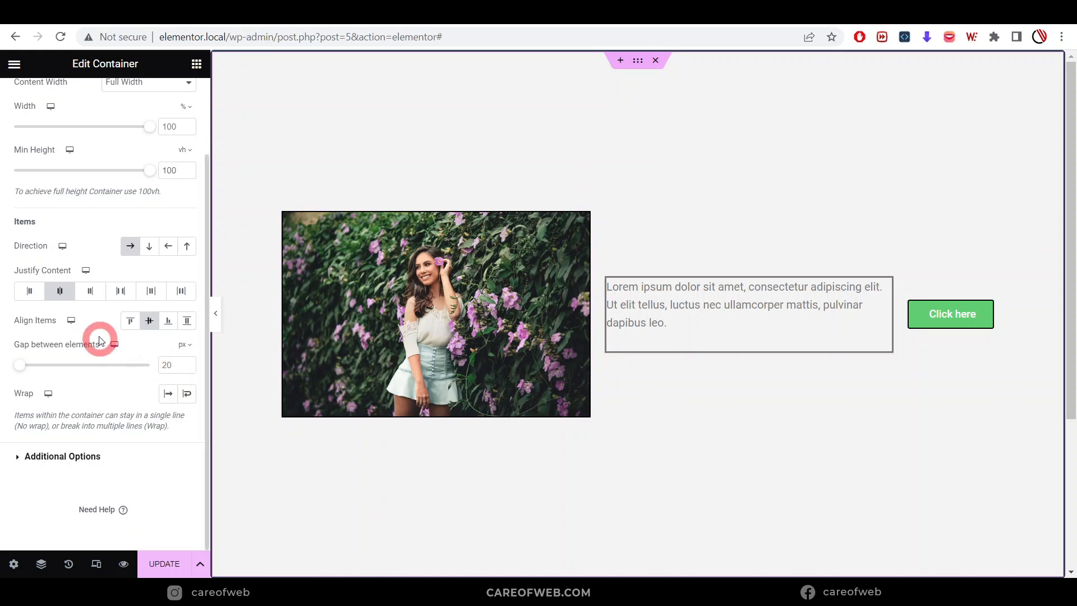
click(88, 297)
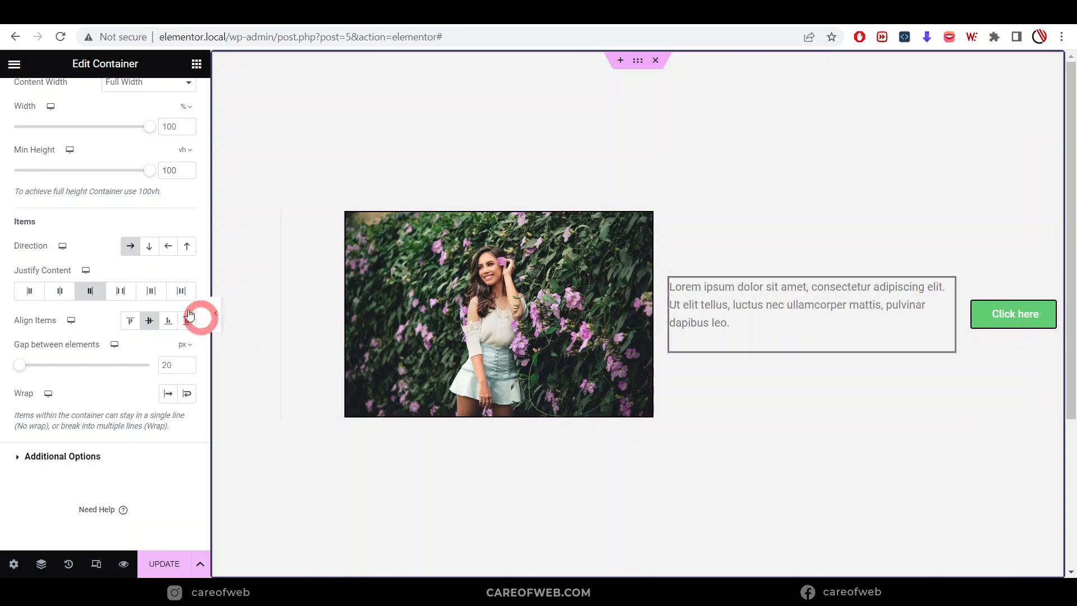
click(123, 291)
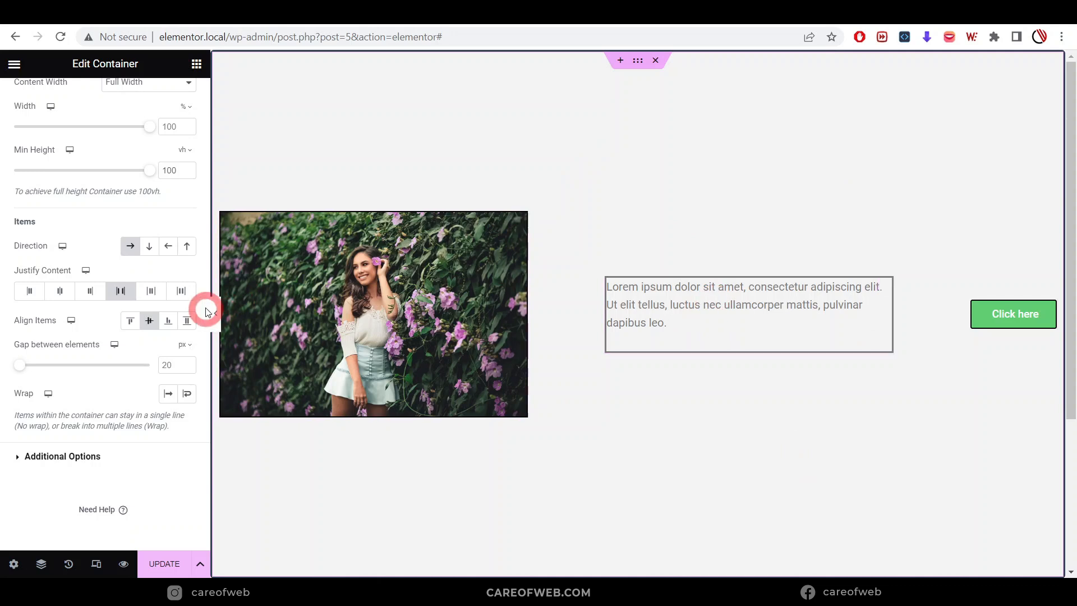
click(151, 289)
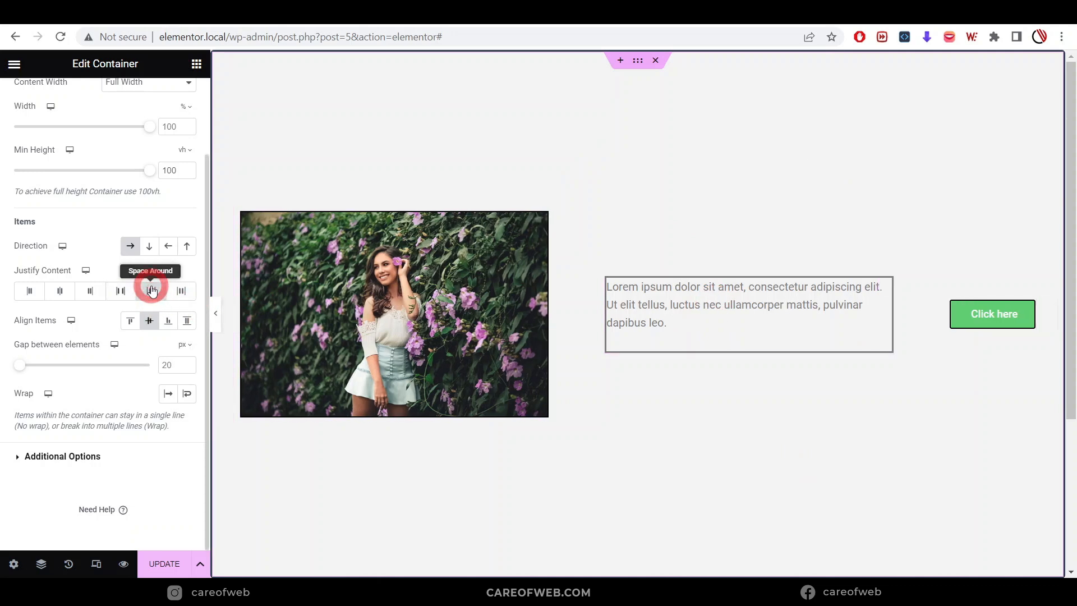
click(128, 292)
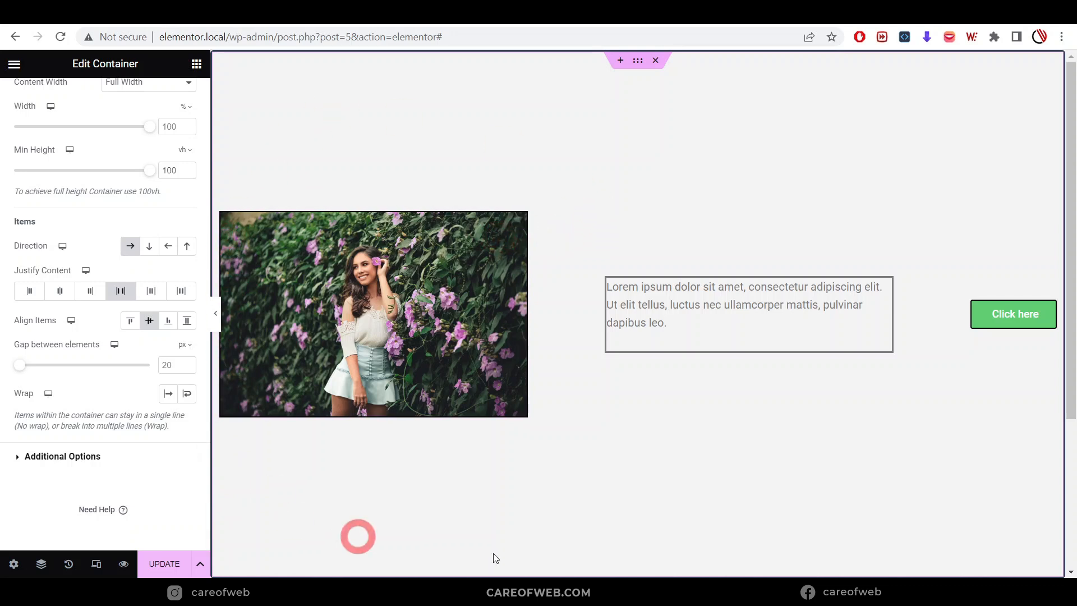
click(151, 290)
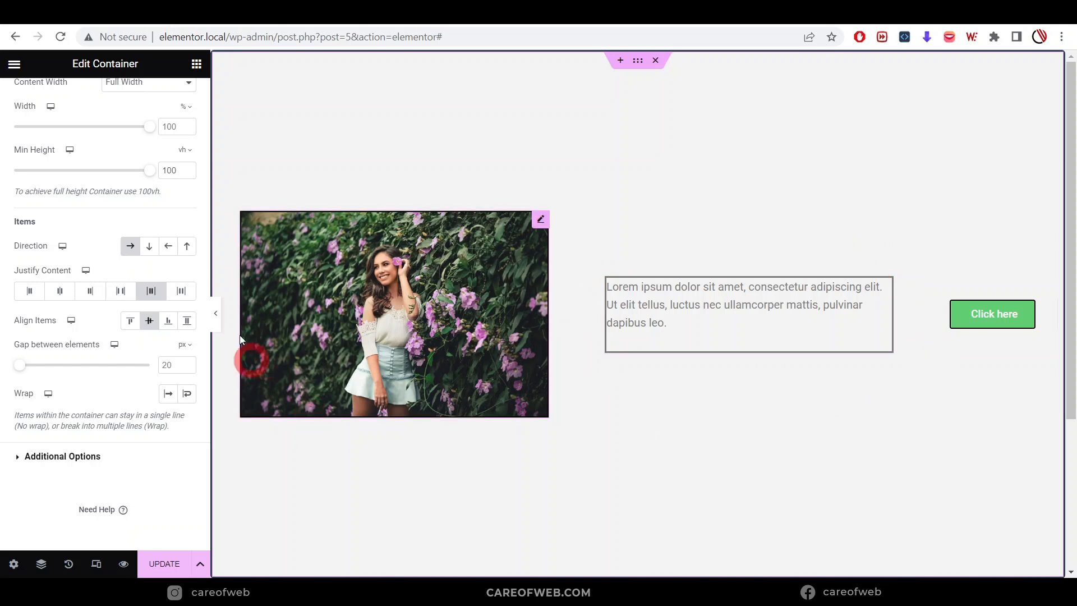
click(179, 291)
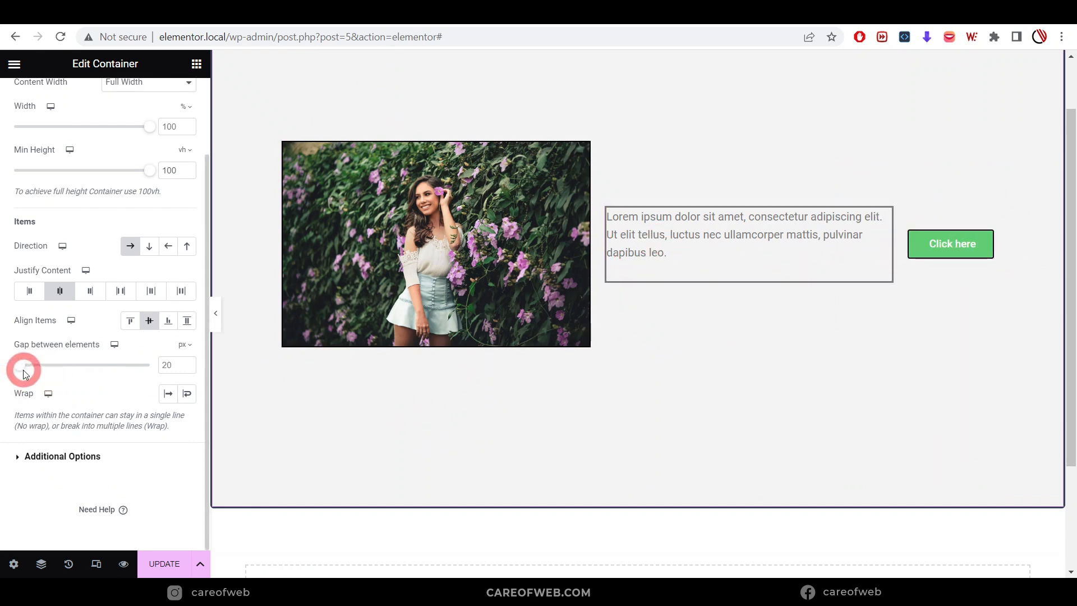
- Compare the container's Gap between elements slider with the section layout's Columns Gap by setting the latter to Custom and widening it
mouse_move(20, 371)
mouse_down()
mouse_move(41, 370)
mouse_move(11, 363)
mouse_up()
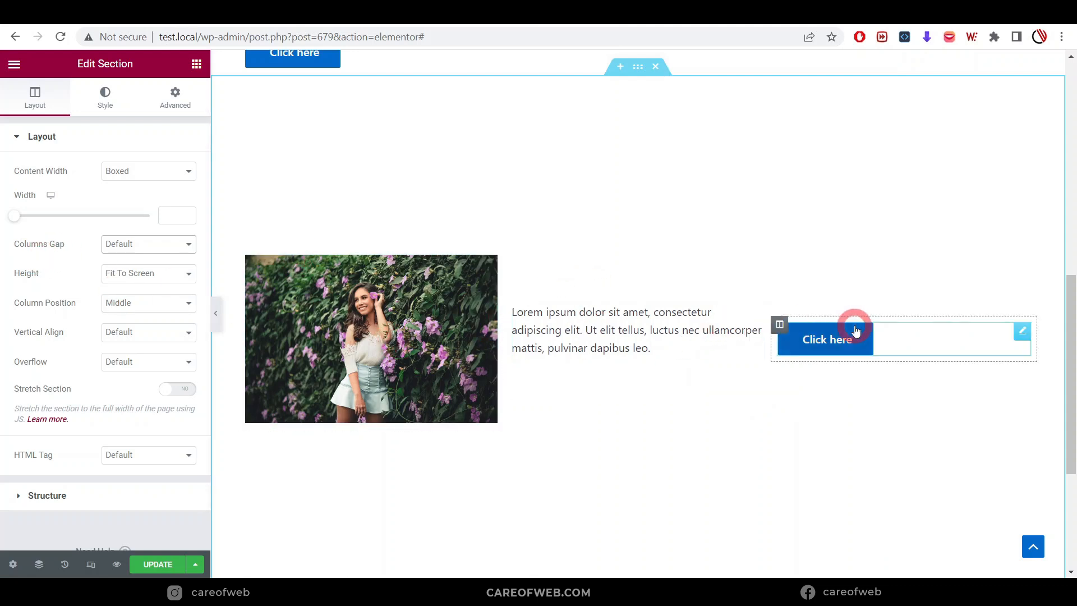
click(147, 245)
click(141, 323)
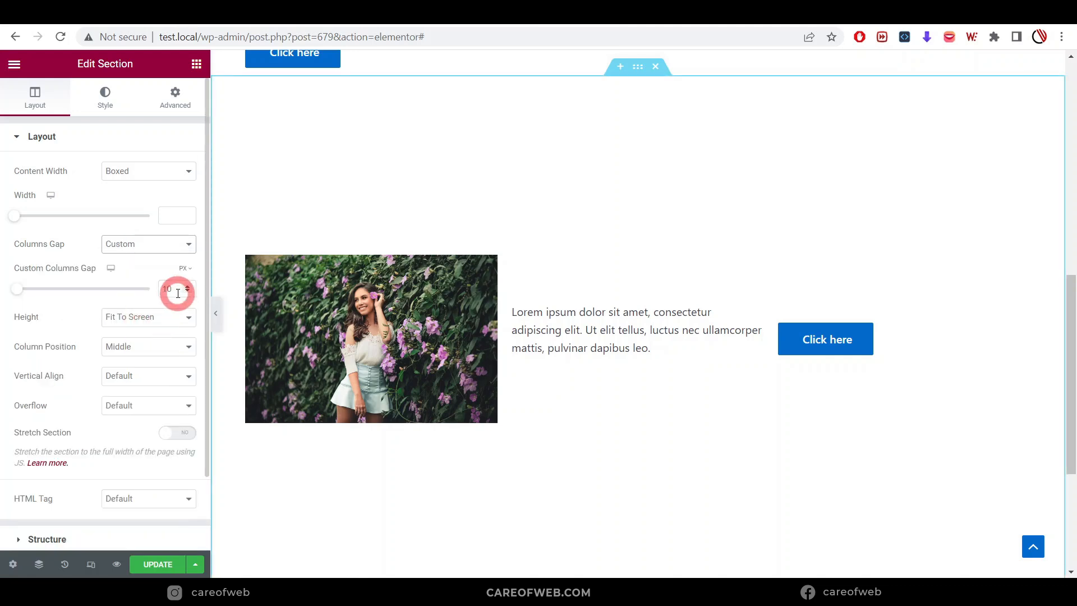
drag(22, 294, 86, 294)
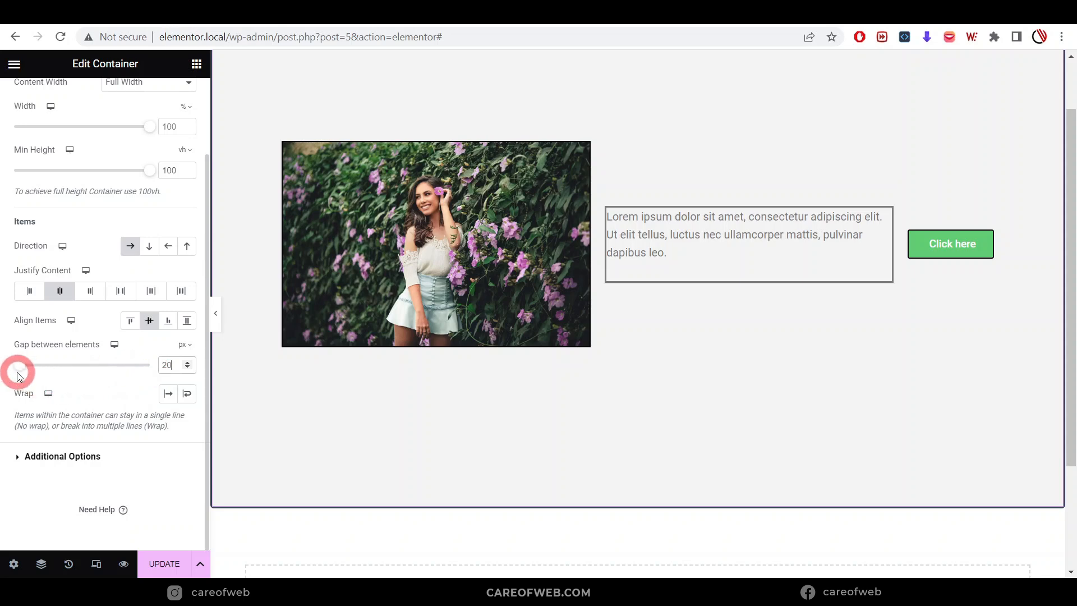
mouse_move(21, 368)
mouse_down()
mouse_move(48, 366)
mouse_move(23, 369)
mouse_up()
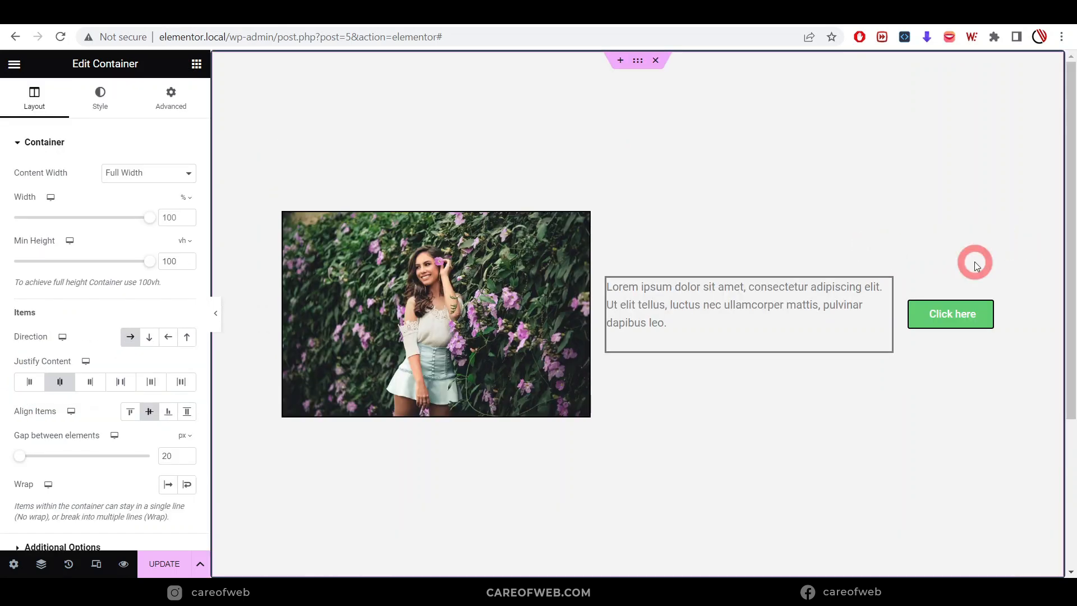
scroll(5, 444, down, 2)
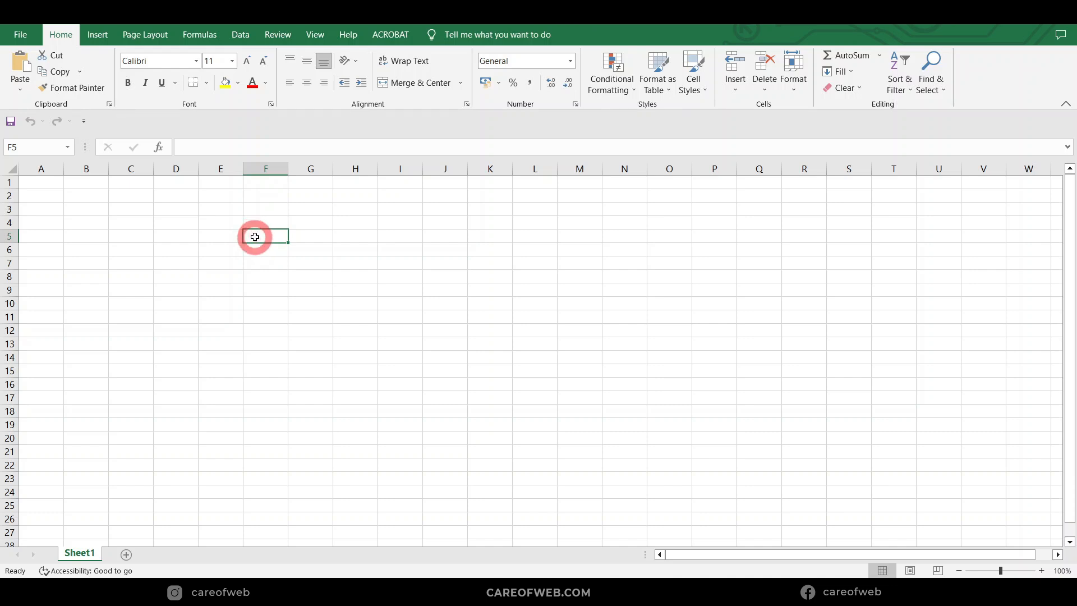
- Switch to Excel, put the "Lorem ipsum dolor sit amet" sample paragraph in cell F5 and wrap its text
text(Lorem ipsum dolor sit amet, consectetur adipiscing elit. Ut elit tellus, luctus nec ullamcorper mattis, pulvinar dapibus leo.)
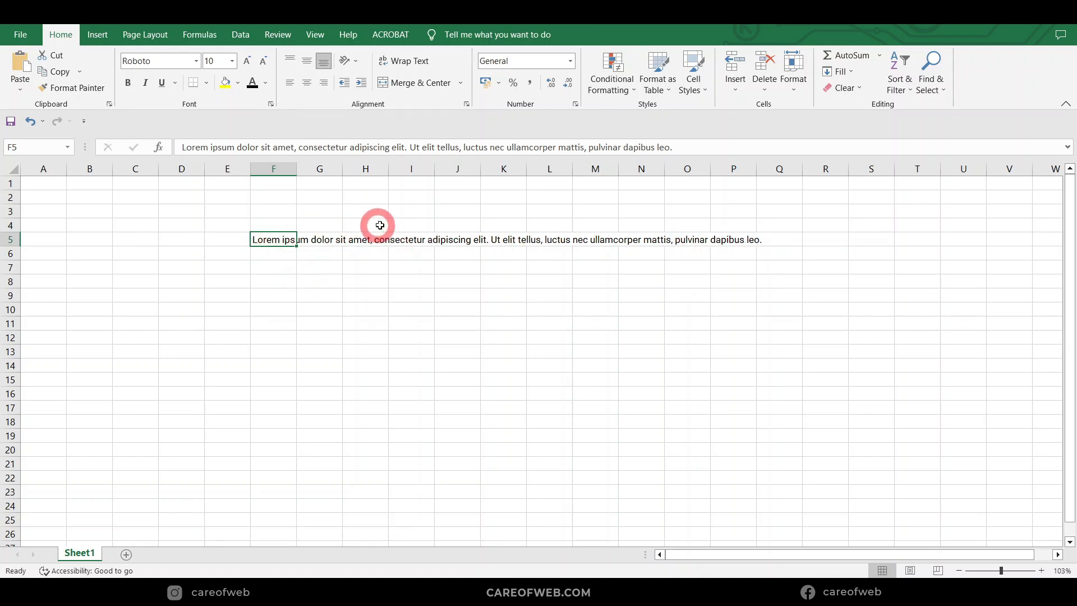
click(339, 307)
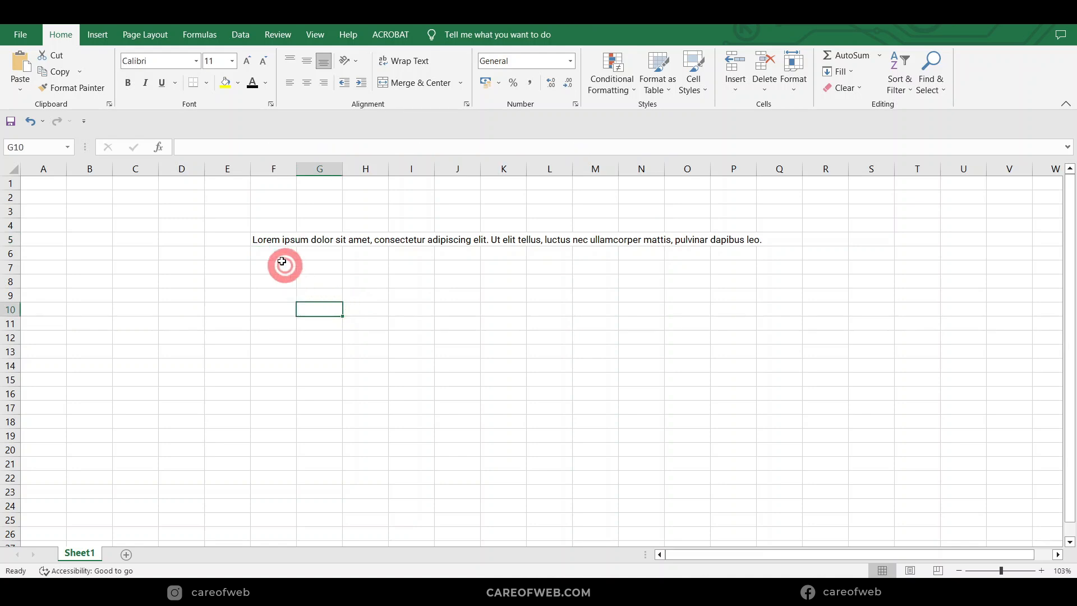
click(273, 240)
click(429, 65)
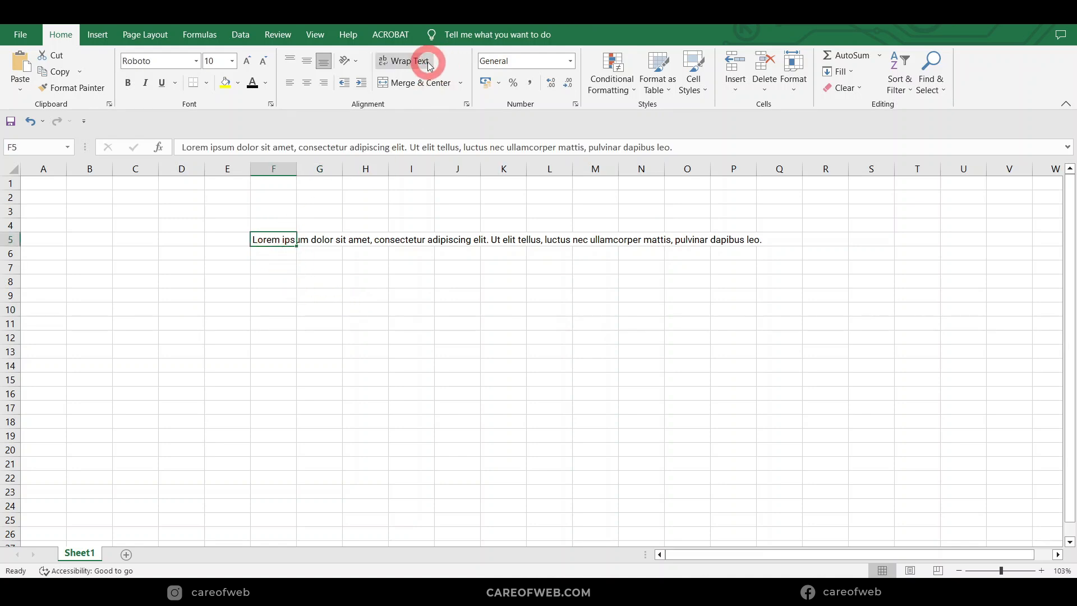
click(421, 62)
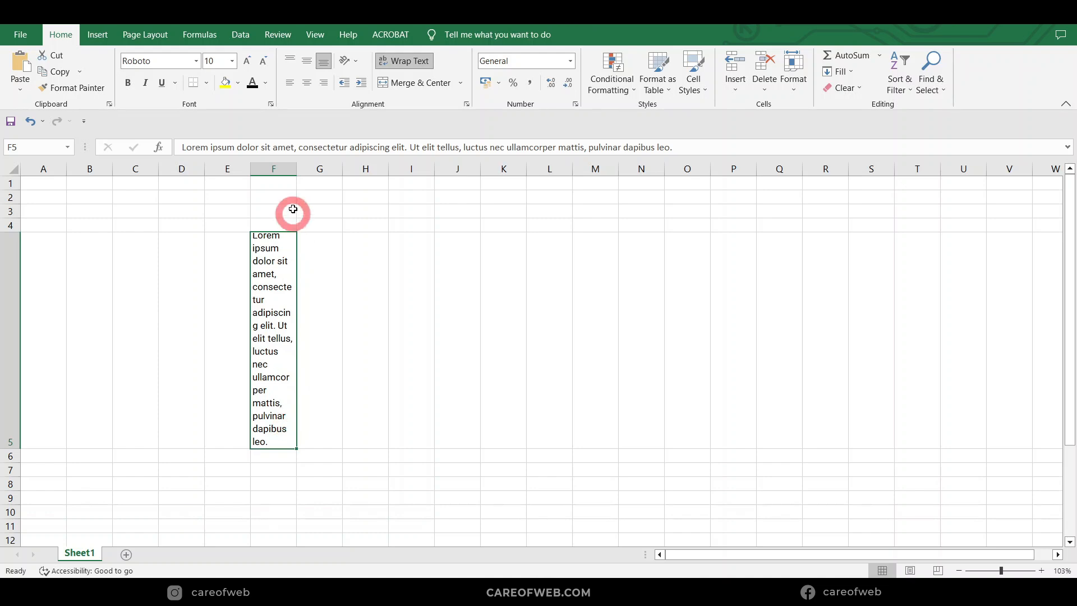
- Widen column F to about three times its width, and turn Wrap Text off and on again for cell F5
drag(297, 169, 388, 168)
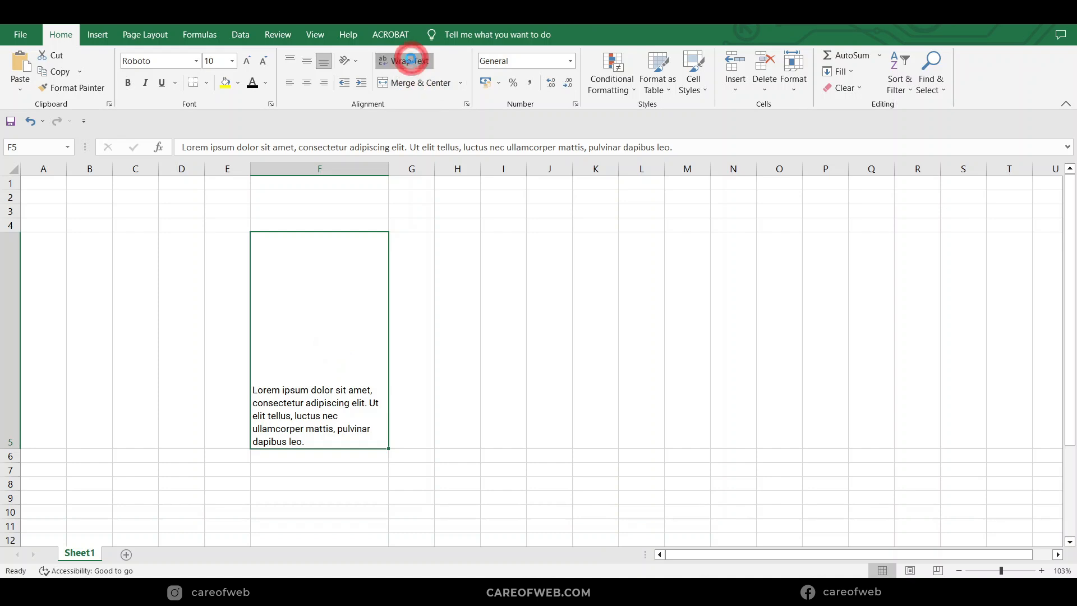
click(411, 60)
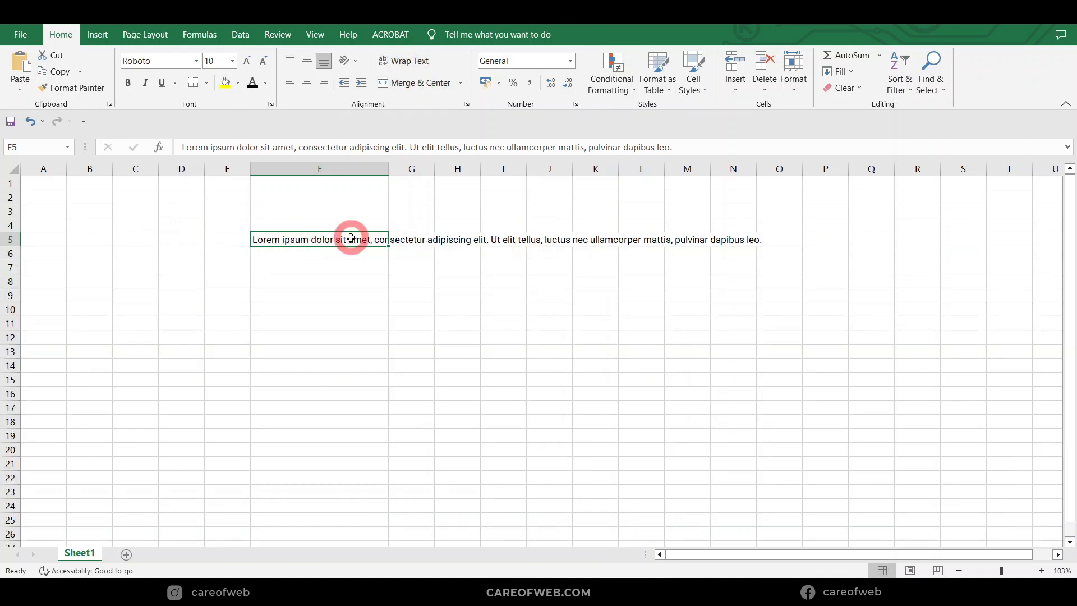
click(410, 60)
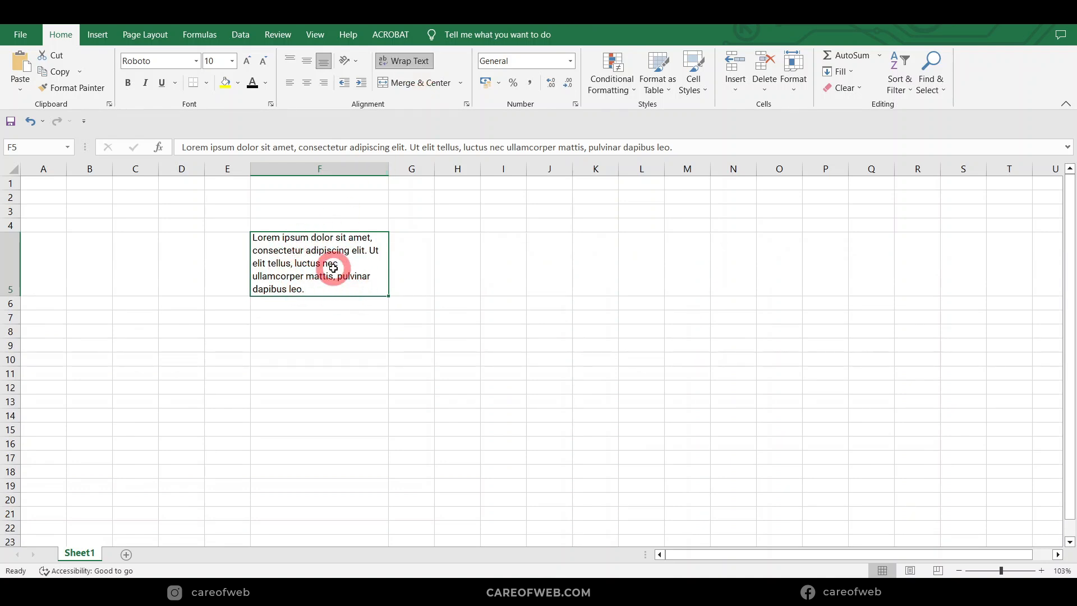
- Switch back to the Elementor page, add an Icon widget after the button in the container, and return to the widget list
click(325, 592)
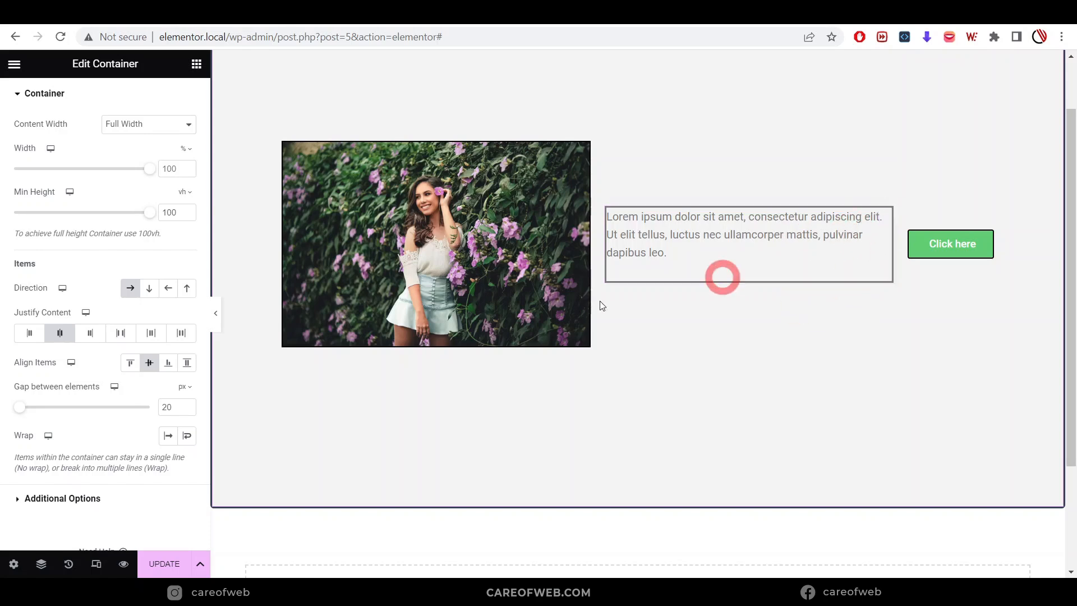
click(196, 64)
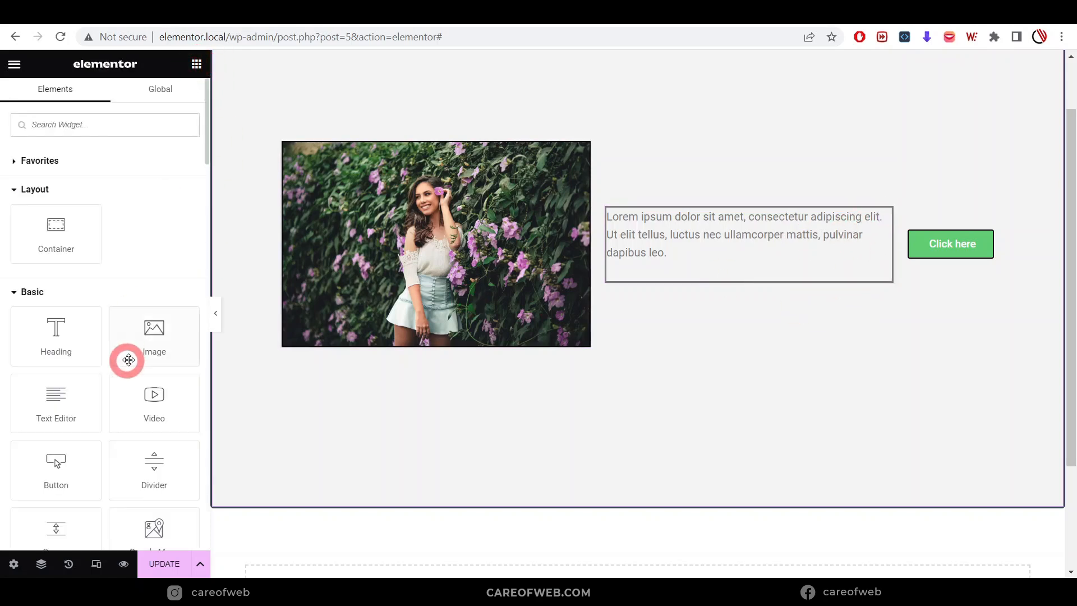
scroll(130, 356, down, 3)
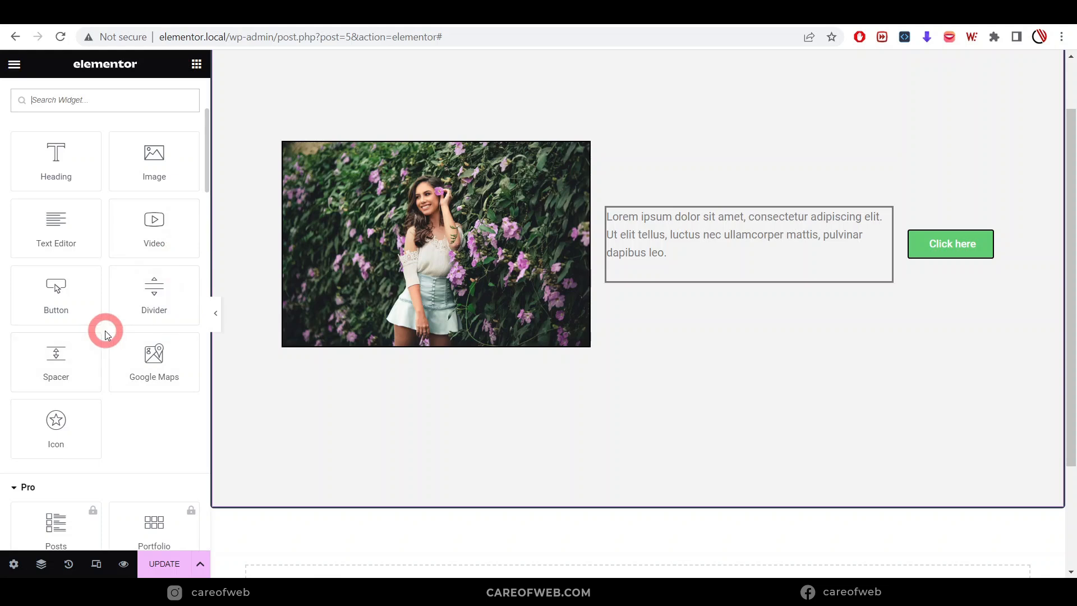
drag(61, 426, 983, 249)
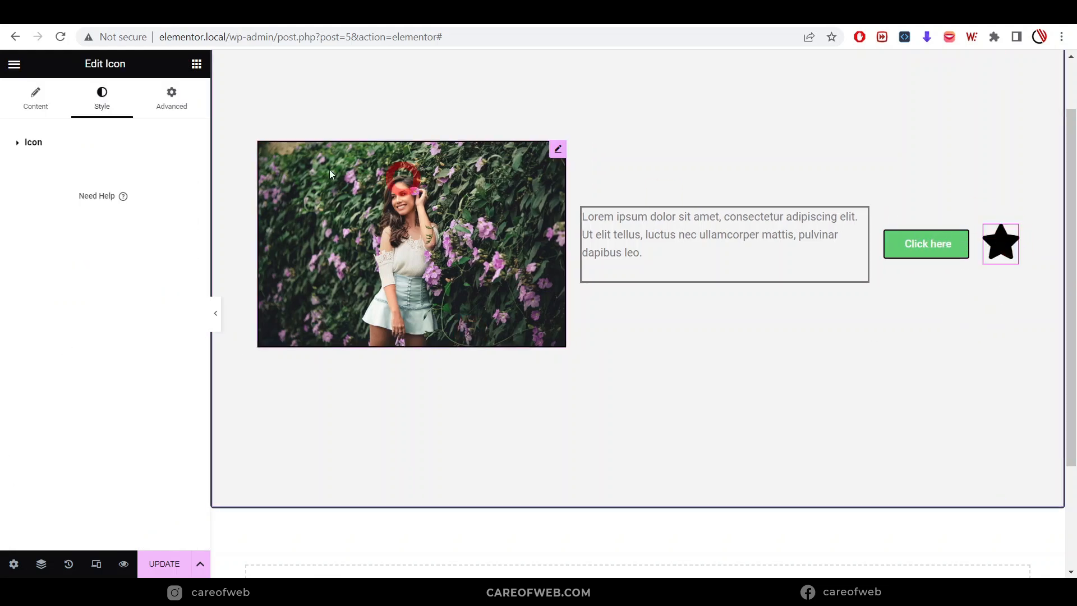
click(197, 65)
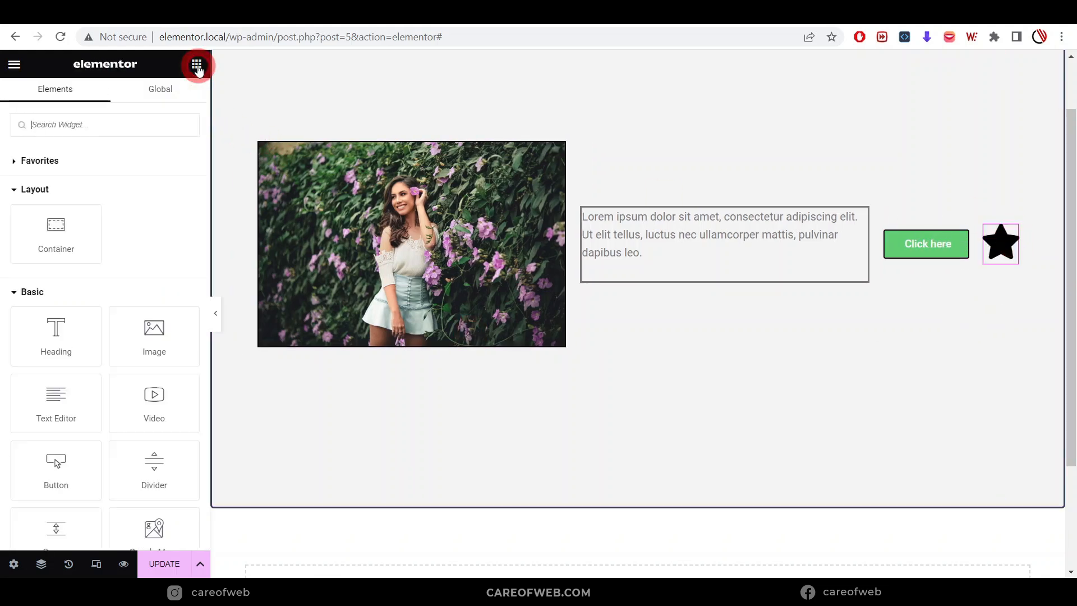
- Add a Text Editor widget after the star icon in the container
drag(41, 365, 1040, 241)
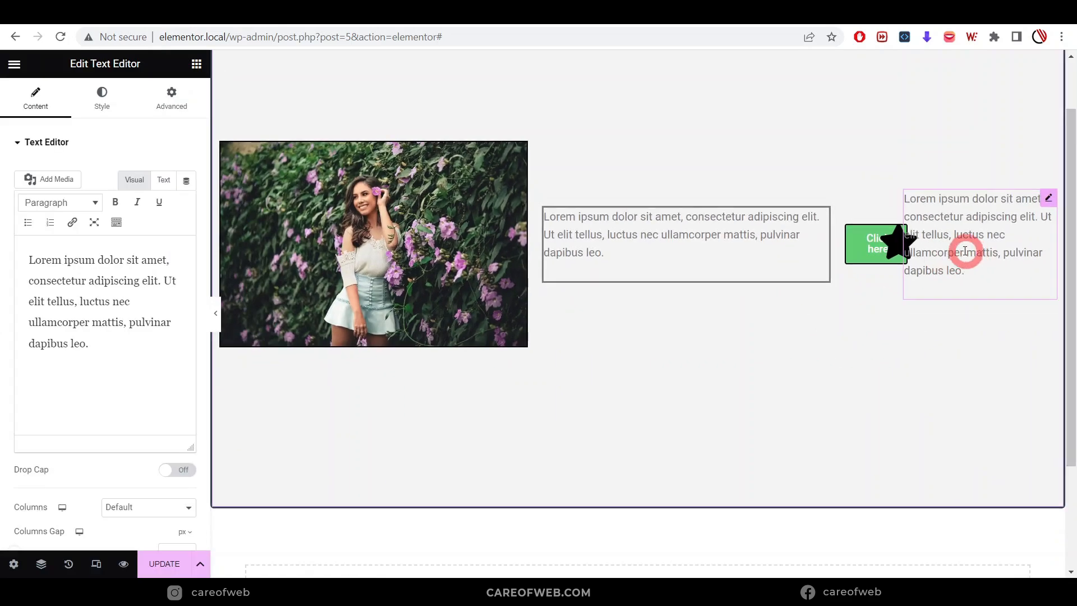
click(1005, 251)
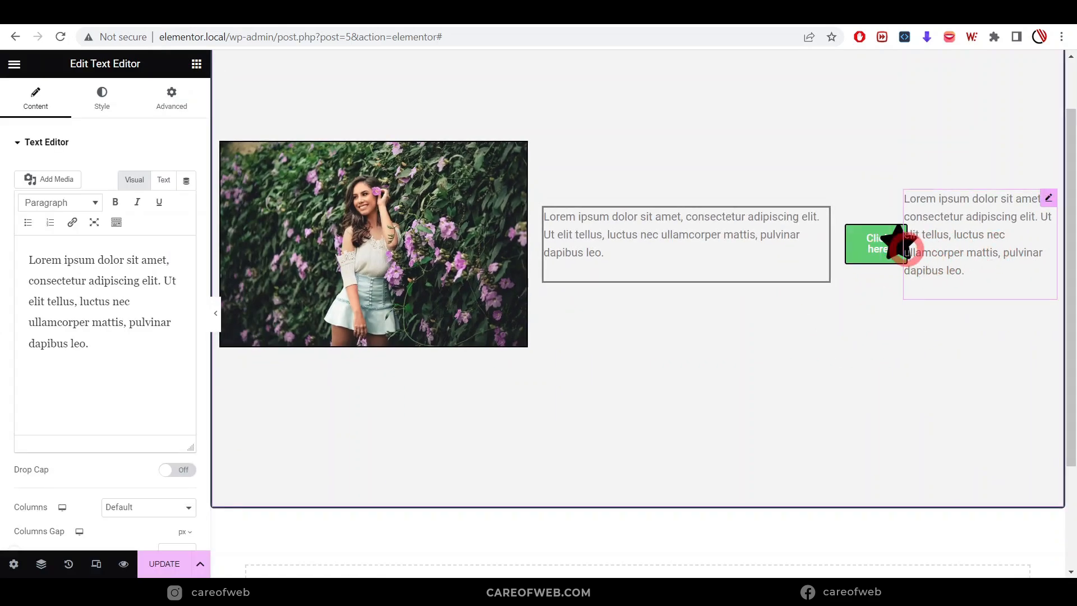
- Set the container's items to Wrap, toggling wrapping off and on again to compare the layouts
scroll(868, 315, down, 1)
scroll(800, 165, up, 3)
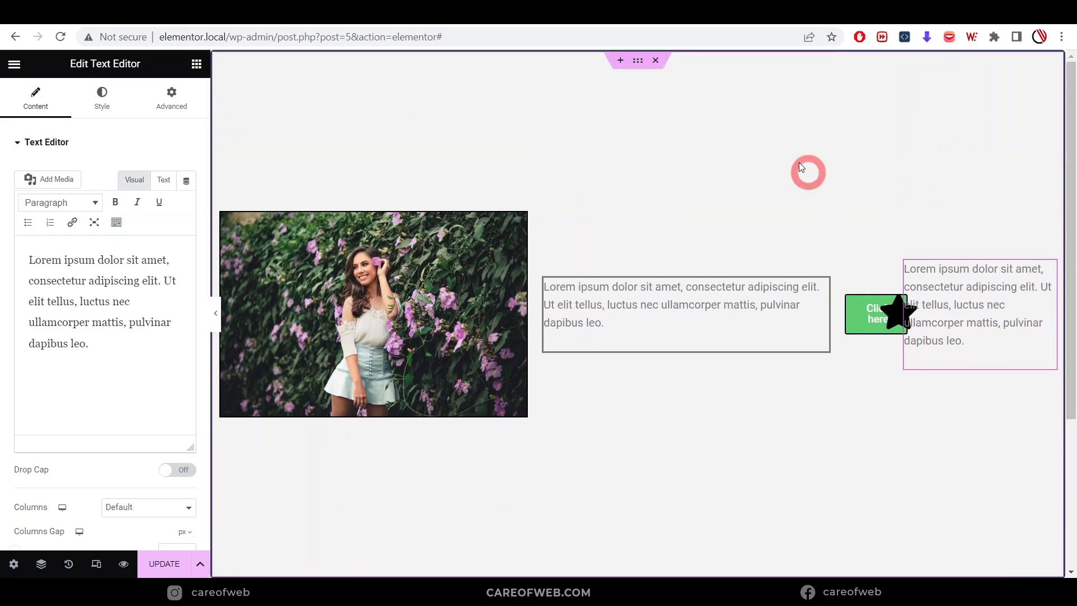
click(632, 61)
scroll(193, 356, down, 2)
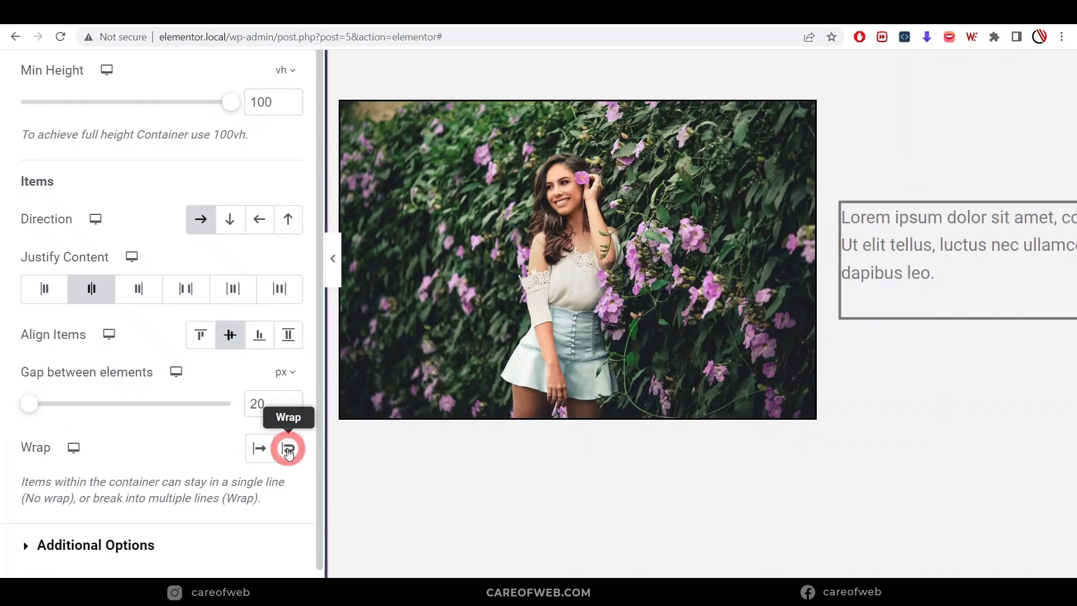
click(290, 448)
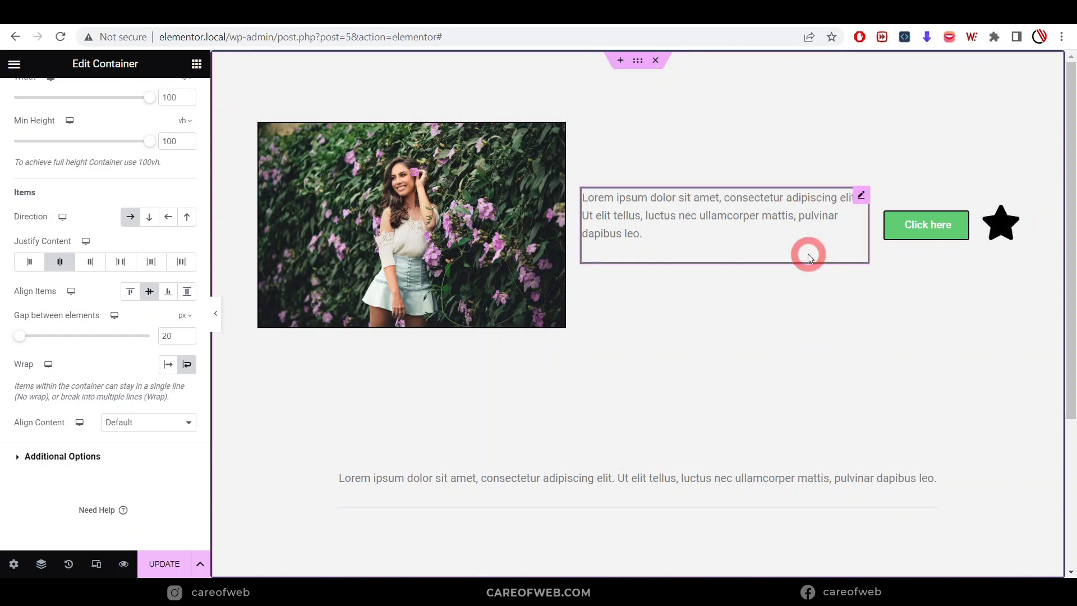
click(187, 364)
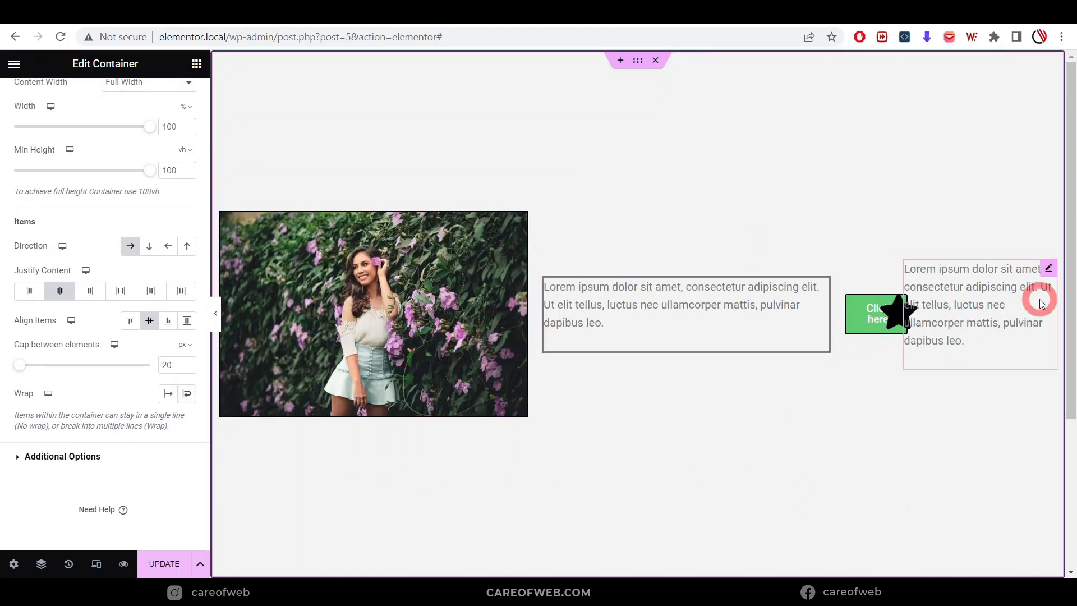
click(187, 400)
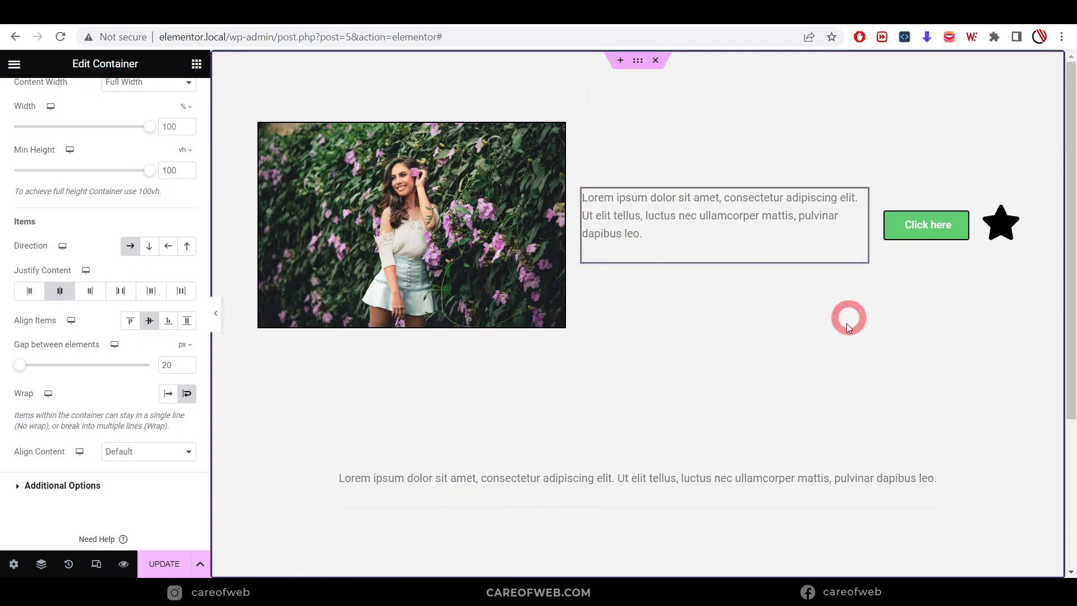
- Open the container's Additional Options to view its overflow and HTML tag settings
click(620, 59)
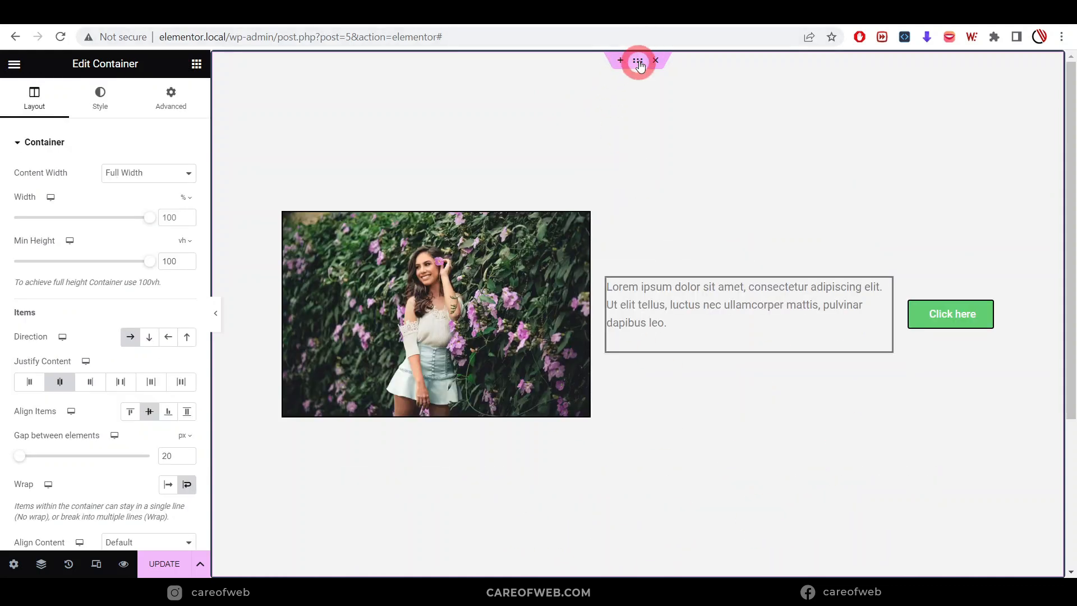
scroll(101, 393, down, 3)
click(15, 455)
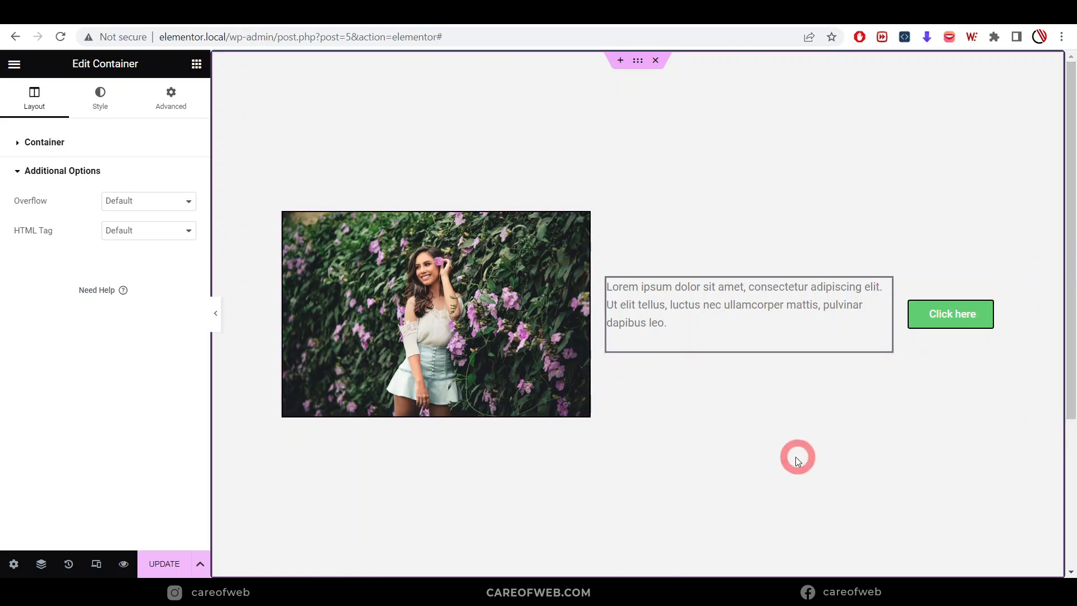
- Widen the photo and the text block so the button runs past the container's edge, and view the layout without the editing panel
click(796, 457)
click(504, 334)
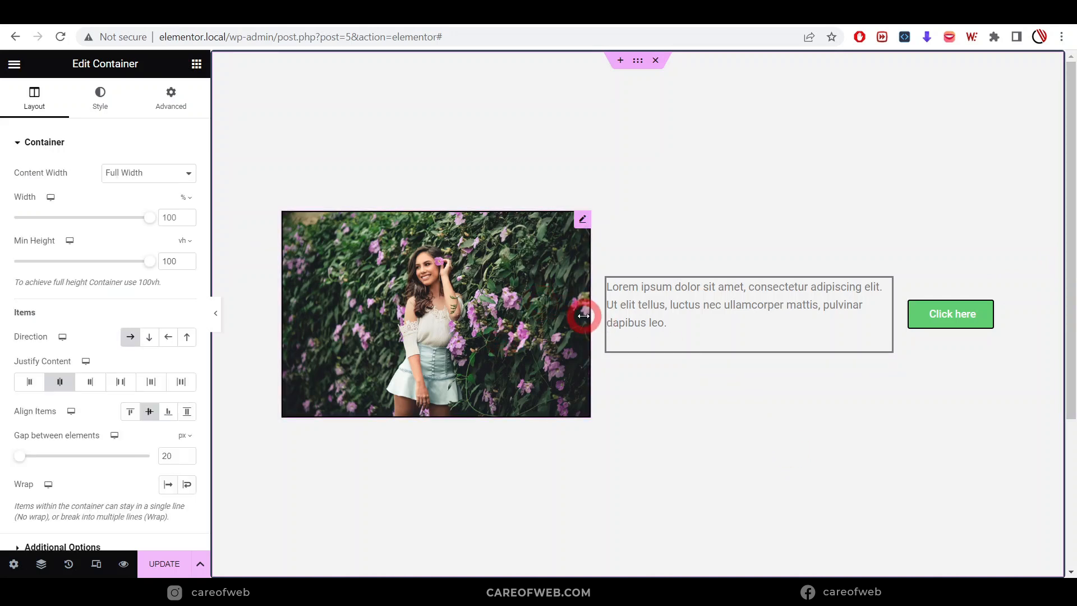
drag(586, 313, 752, 307)
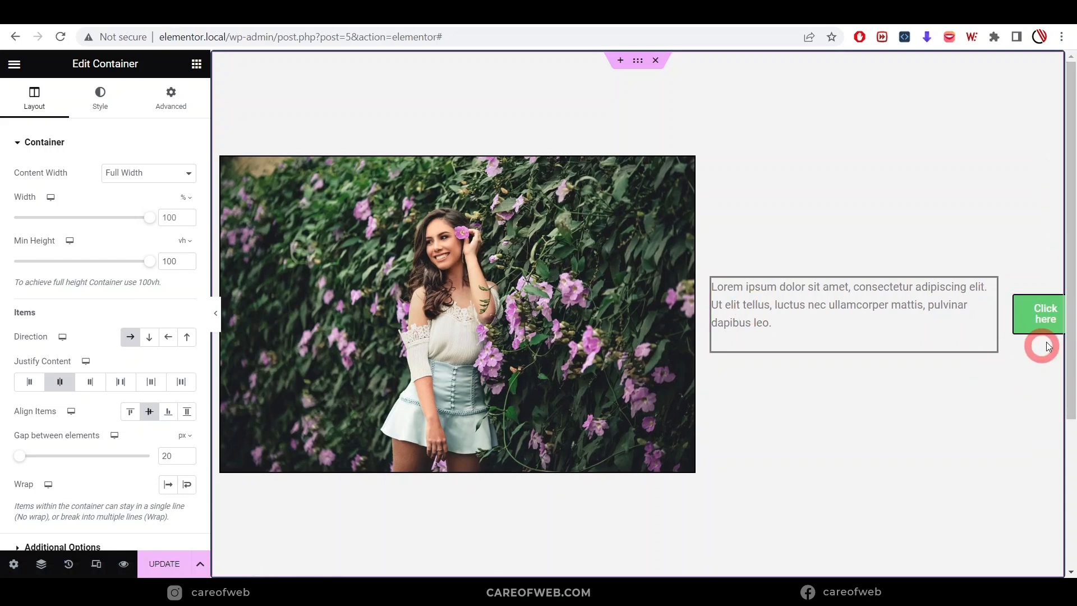
click(215, 313)
click(1013, 323)
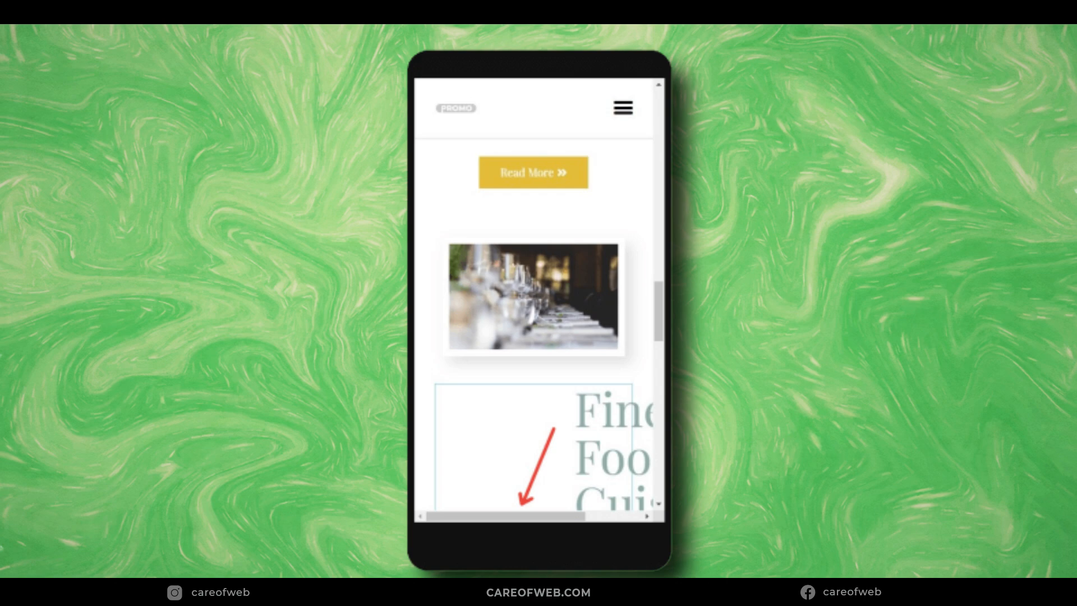
- Set the container's Overflow to Hidden and view the cut-off button at full canvas width
click(637, 62)
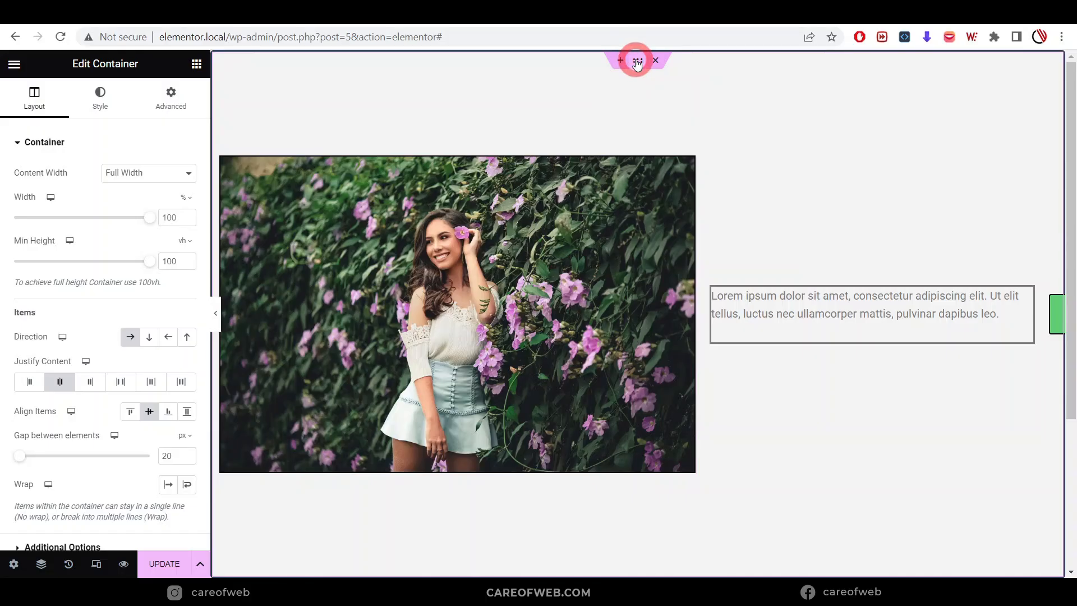
scroll(90, 432, down, 2)
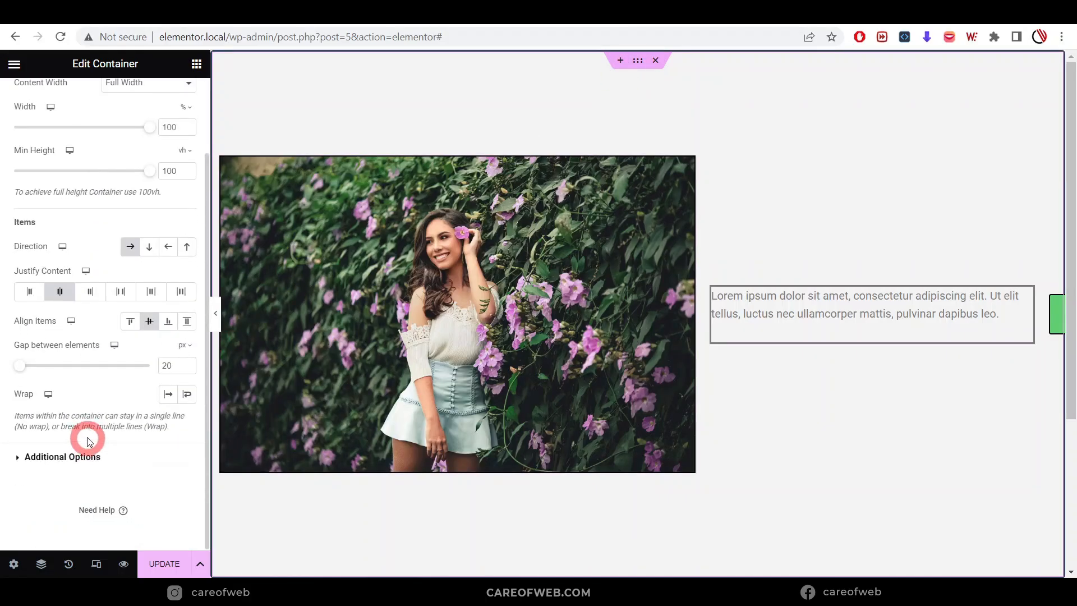
click(42, 458)
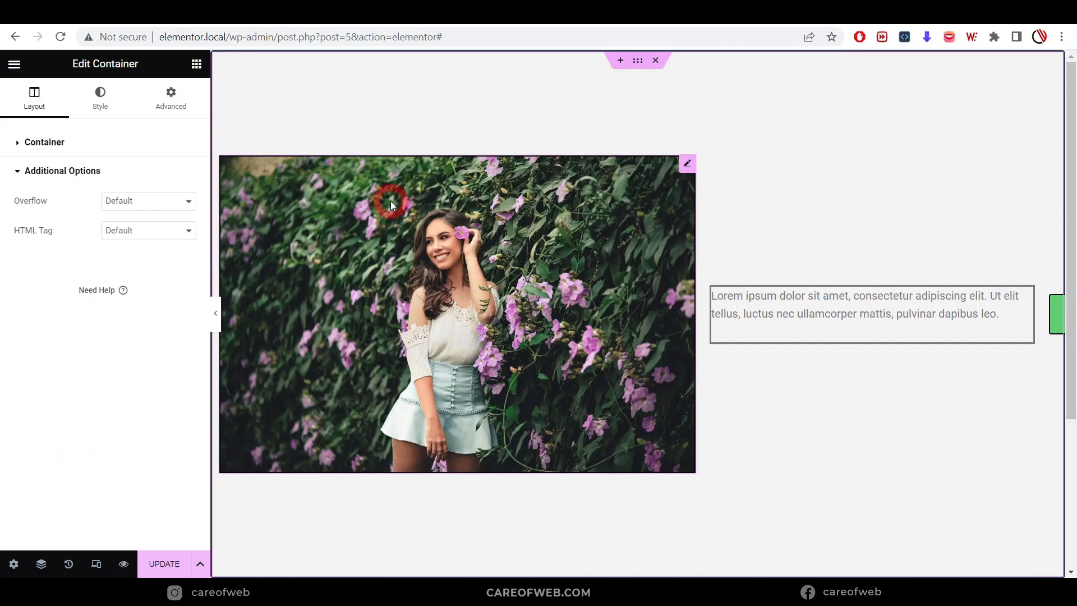
click(150, 202)
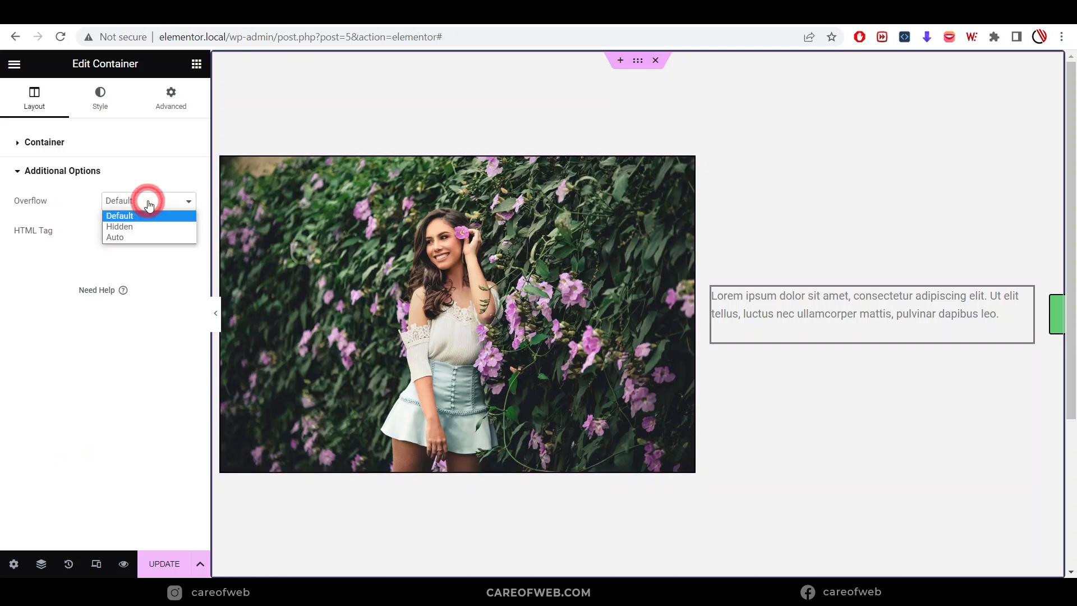
click(129, 227)
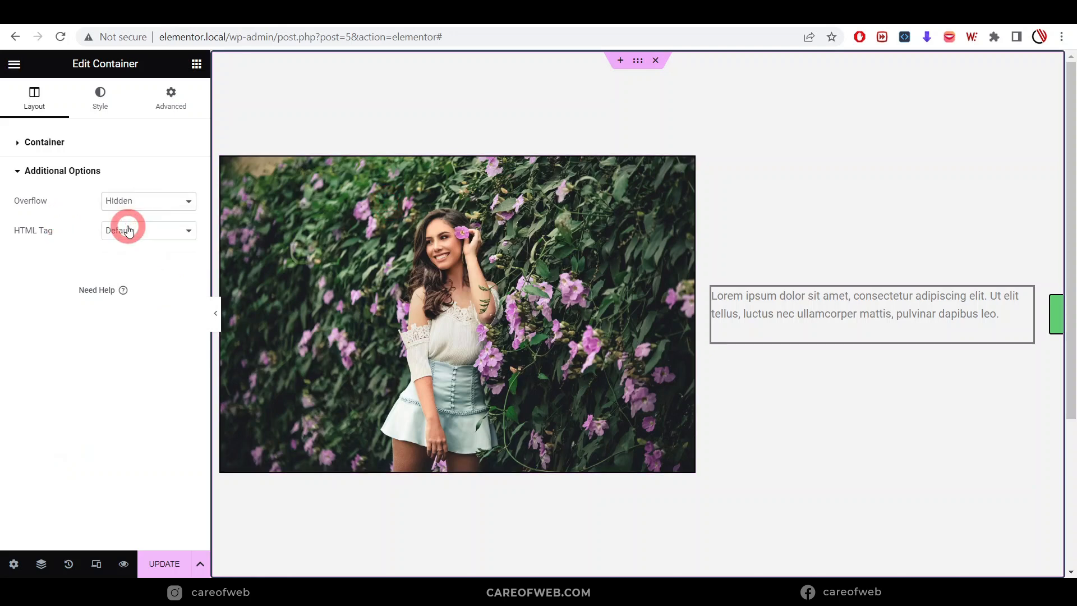
click(216, 314)
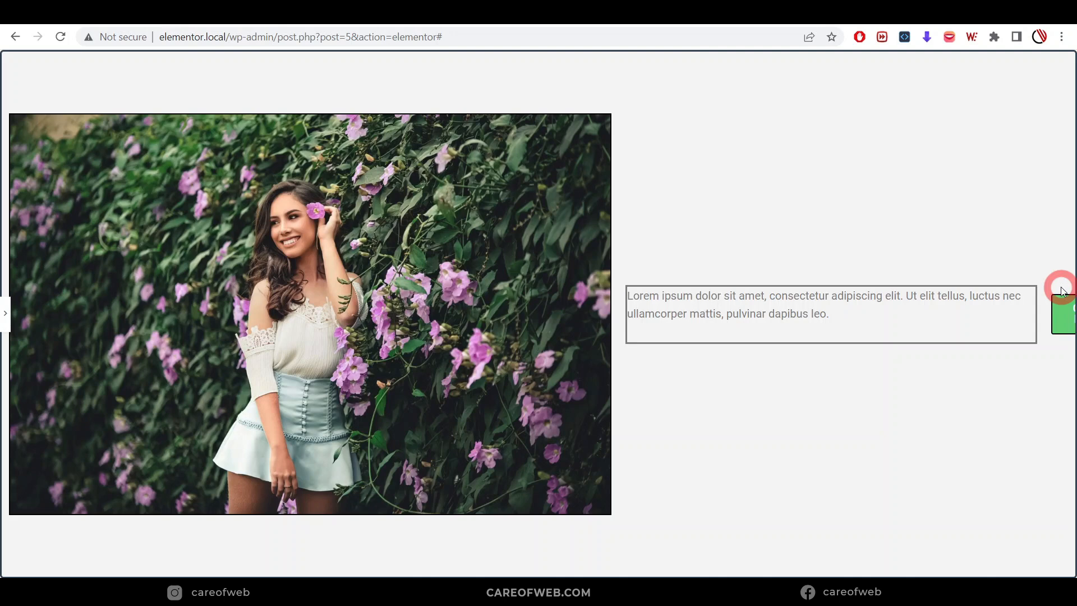
click(6, 315)
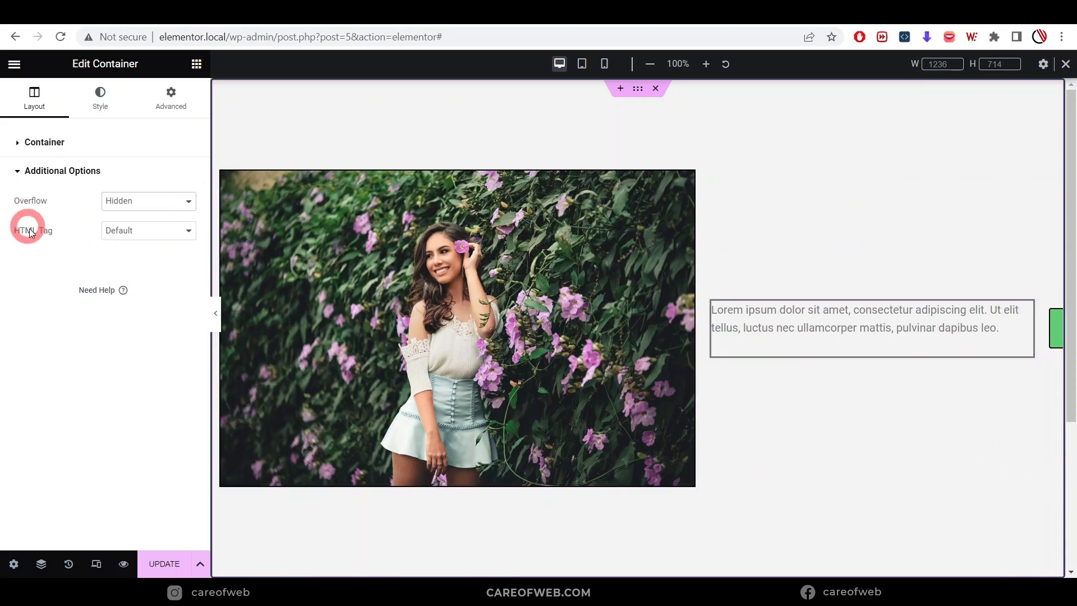
- Set the container's HTML tag to a (link)
click(124, 228)
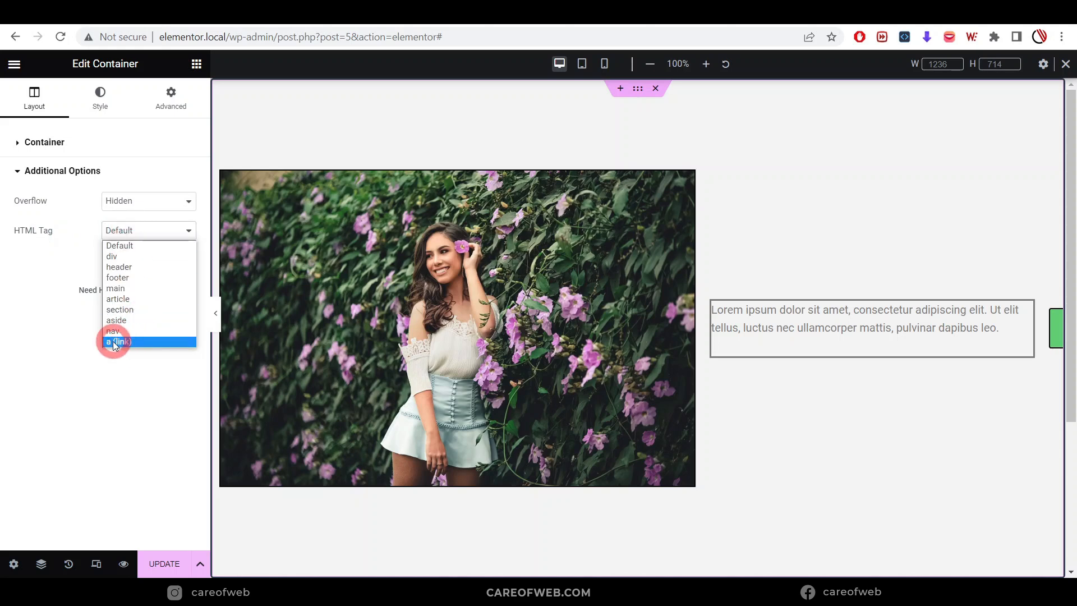
click(152, 341)
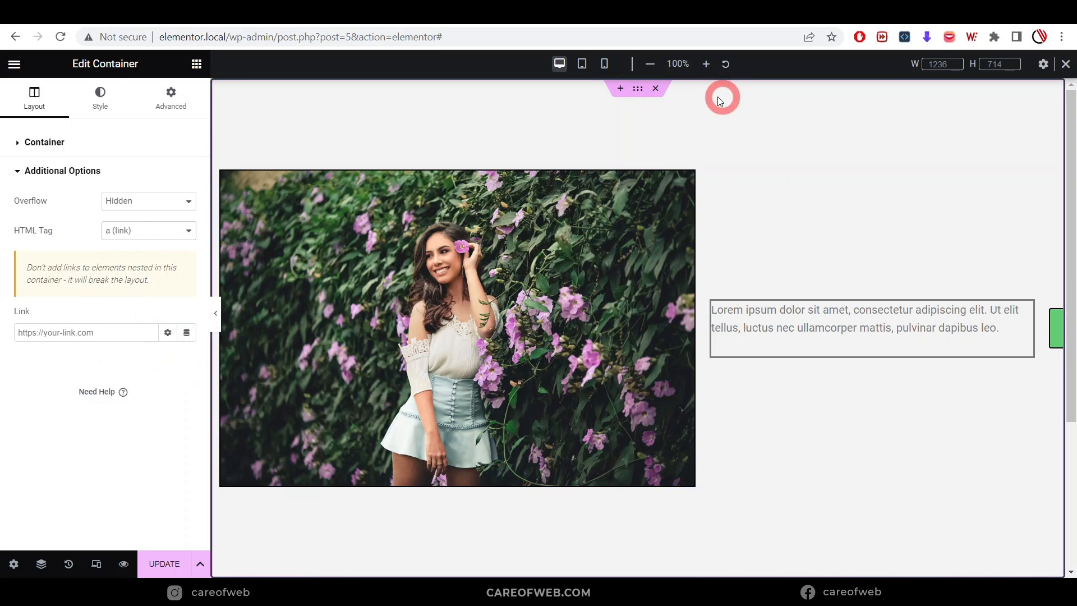
click(639, 90)
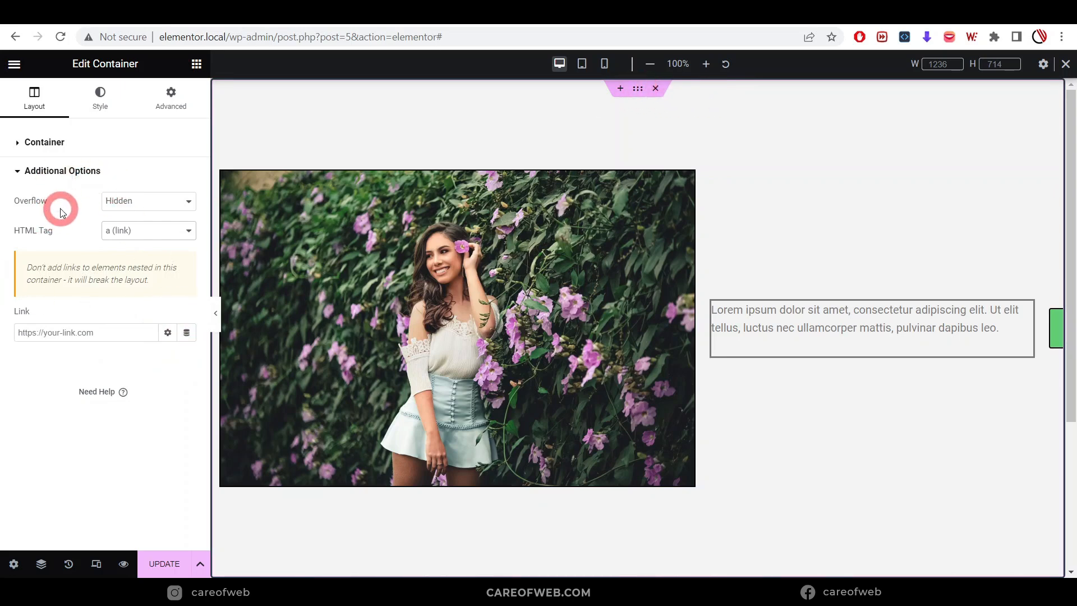
- Switch to the section-based page on test.local and set the section's Overflow to Hidden
click(288, 10)
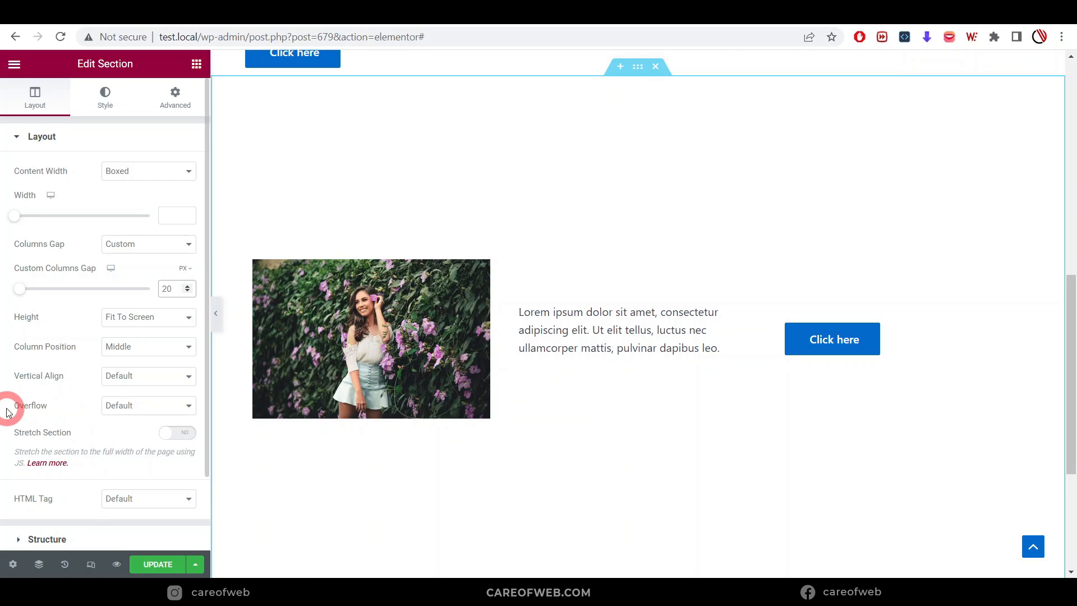
click(140, 406)
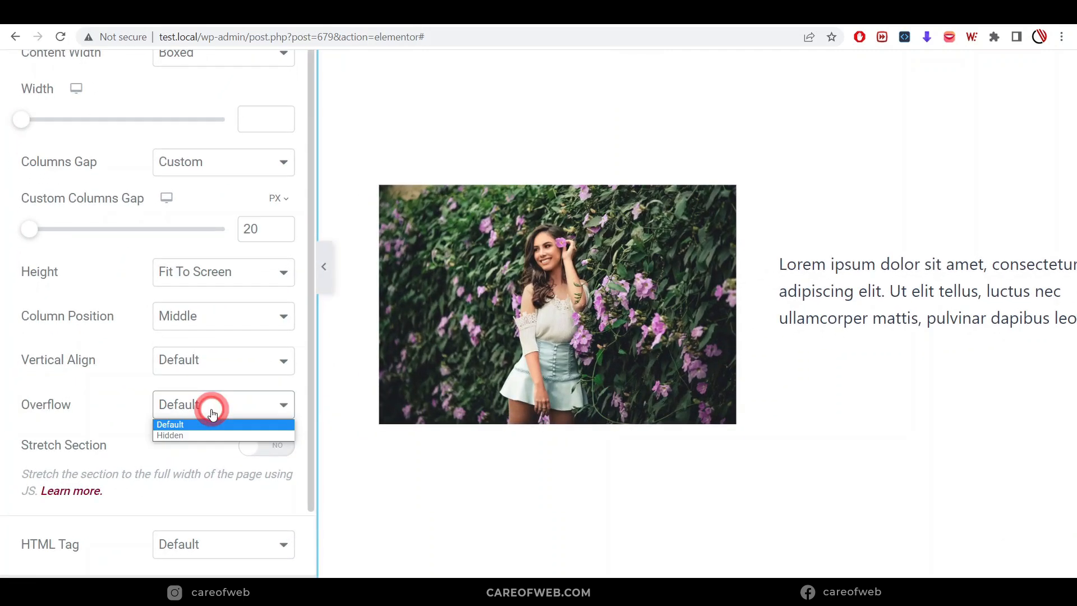
click(180, 436)
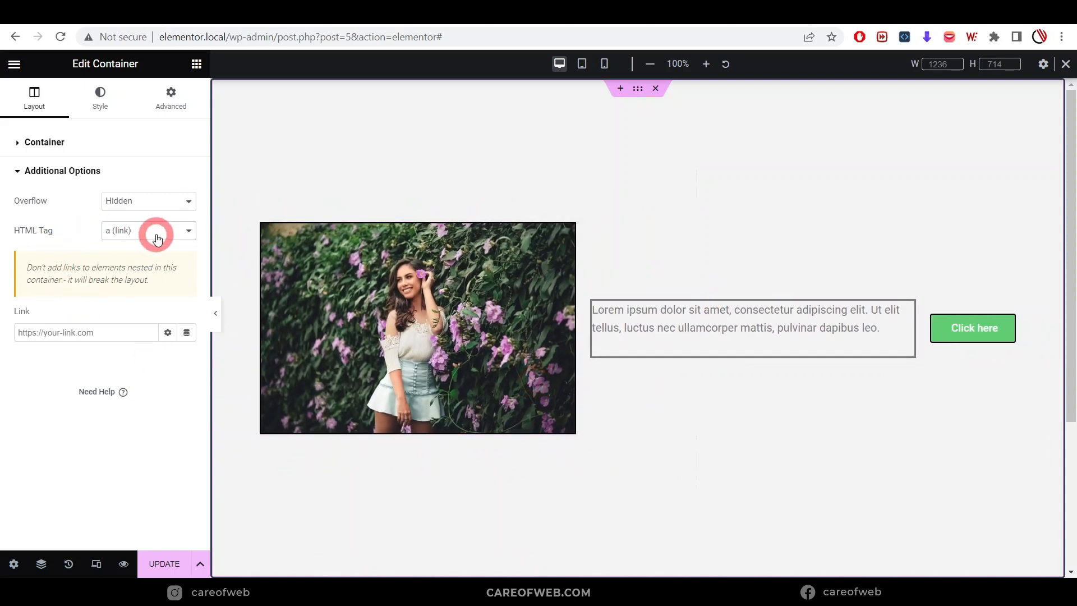
- Examine the HTML tag choices offered for the section and for the column holding the button, to compare with the container
click(638, 88)
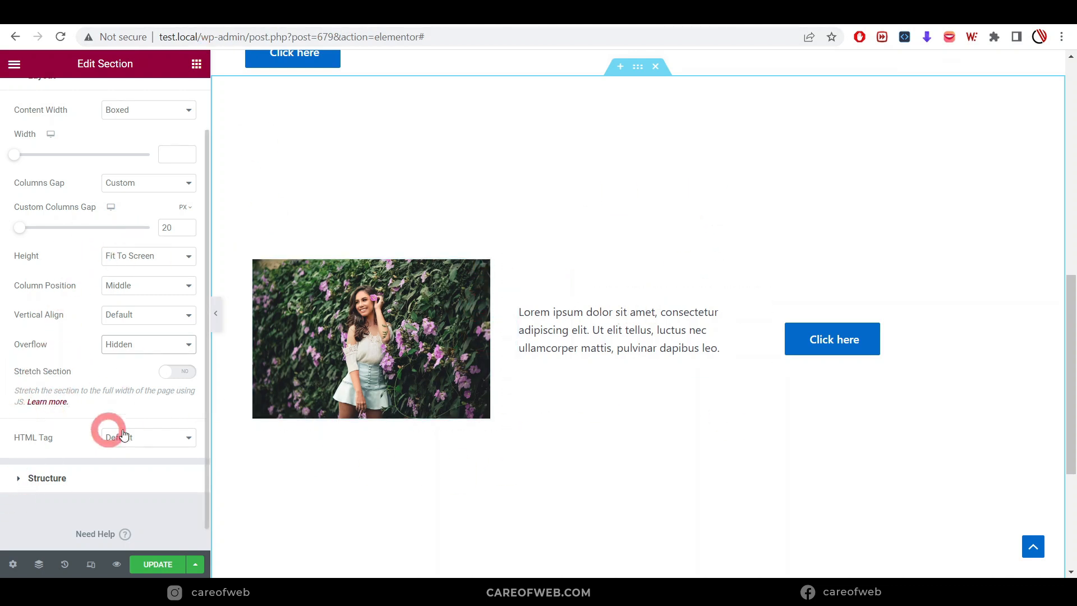
click(143, 438)
click(129, 539)
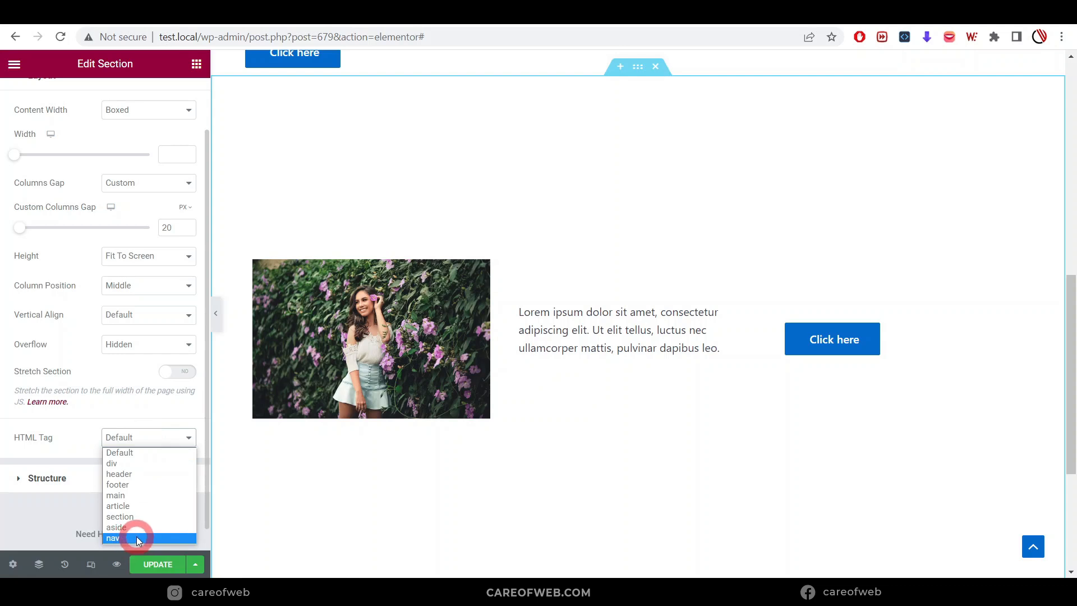
click(638, 69)
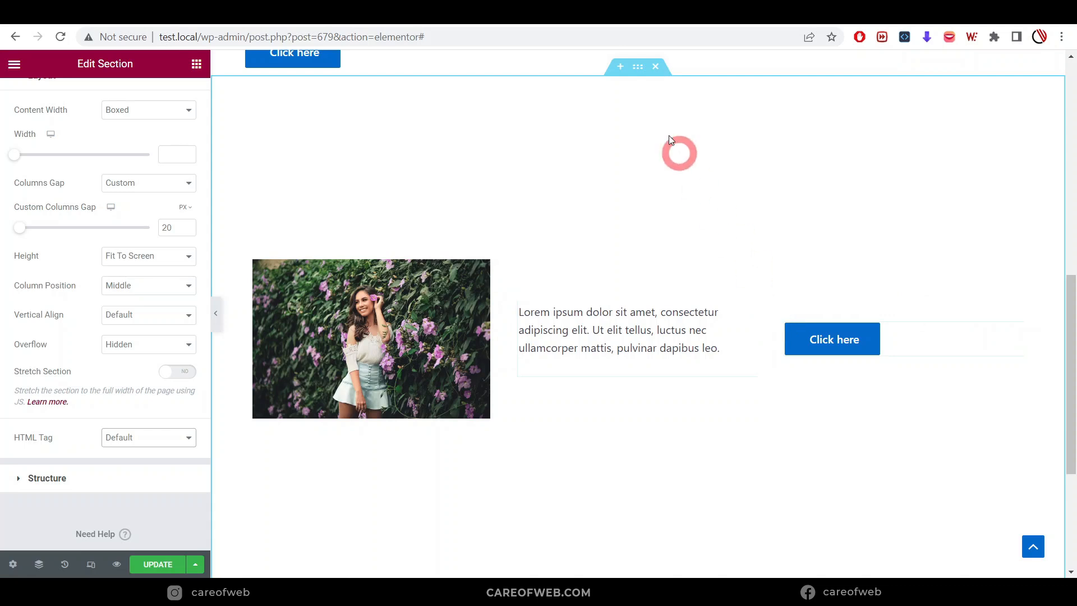
click(780, 318)
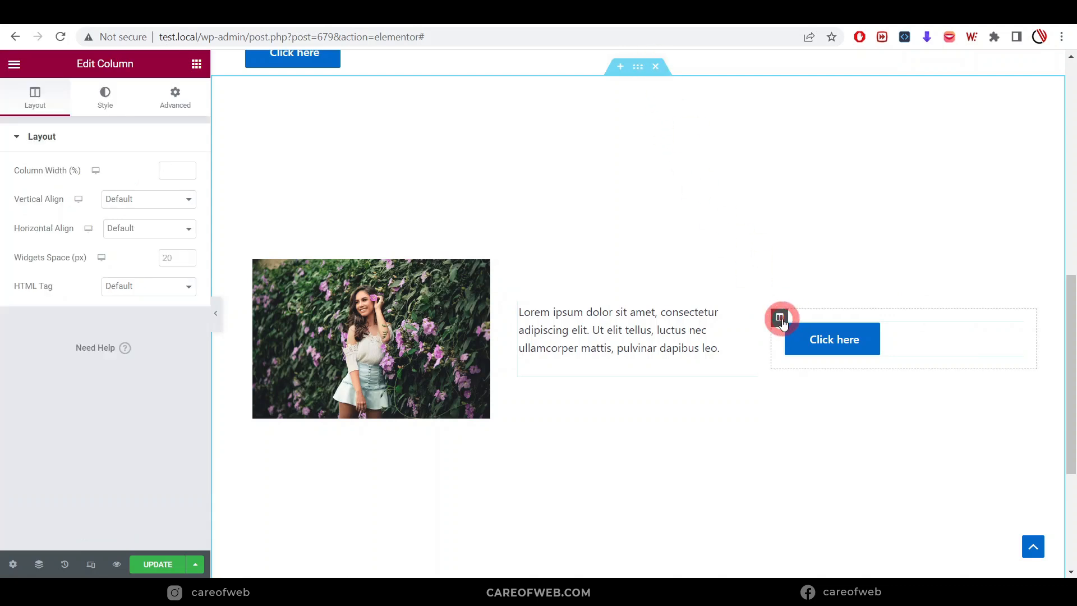
click(185, 287)
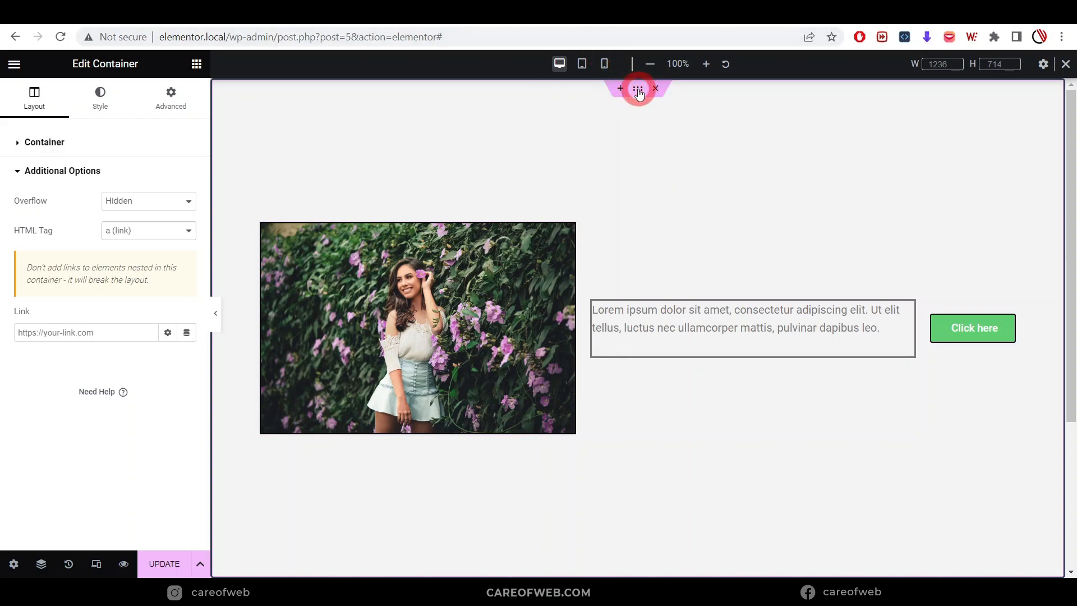
click(111, 333)
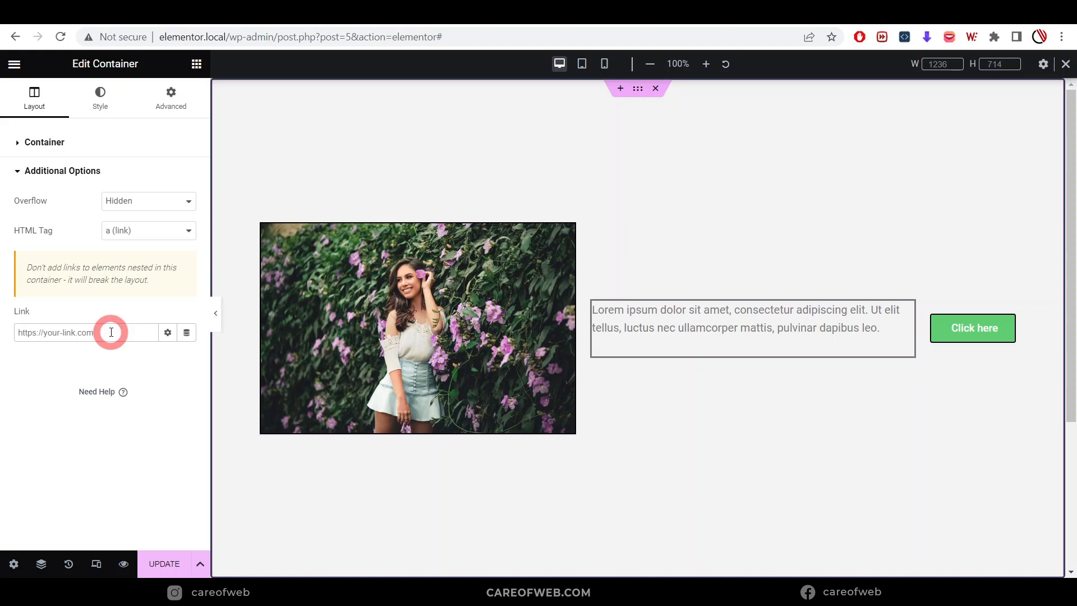
text(https://google.com)
drag(135, 331, 2, 342)
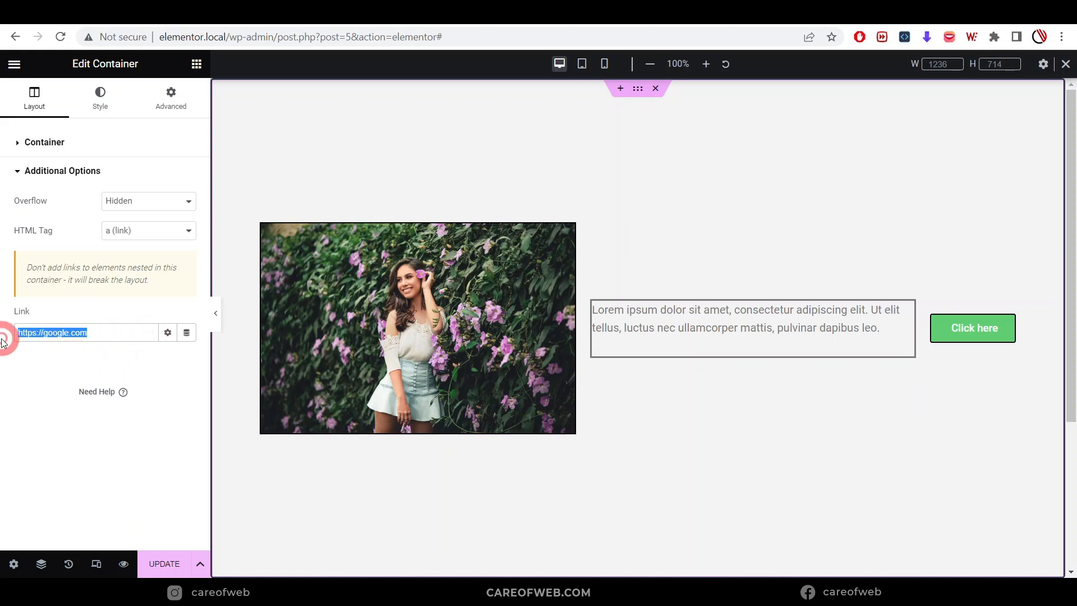
click(168, 333)
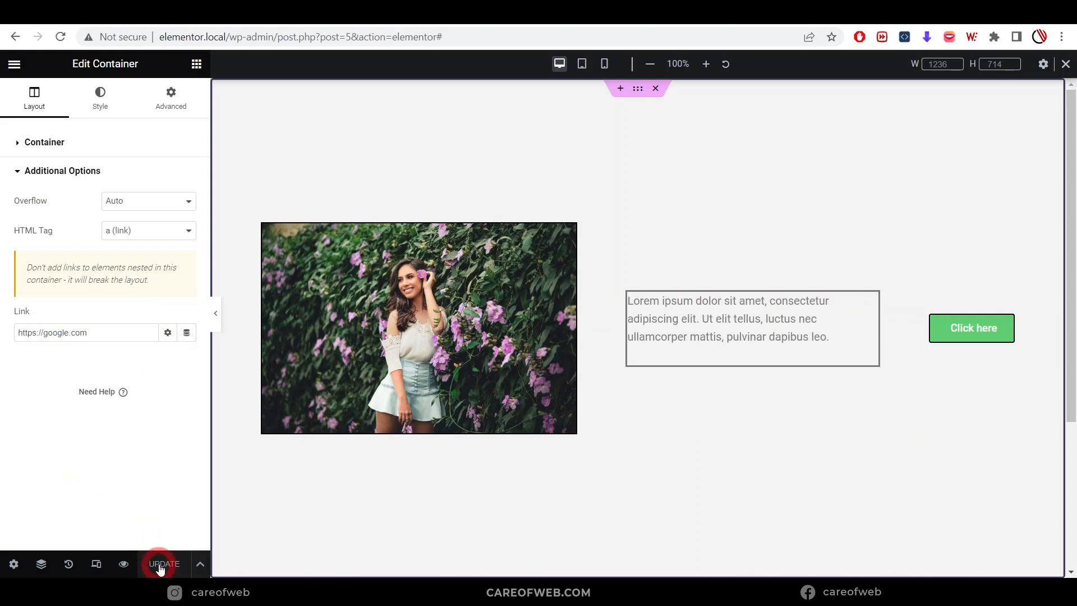
- Preview the page and follow the container's link to test it
click(131, 569)
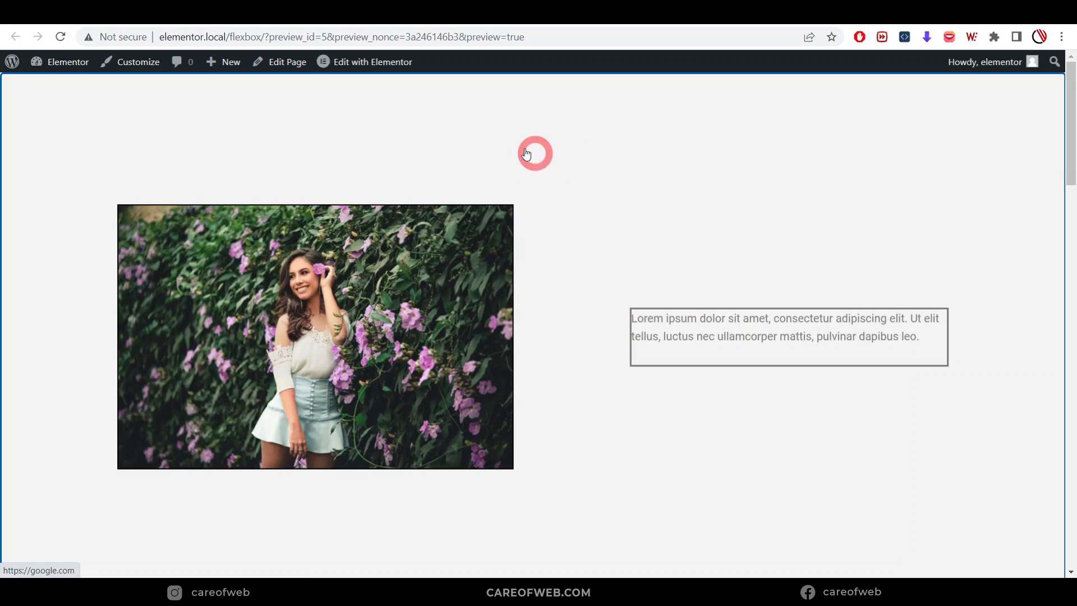
click(519, 144)
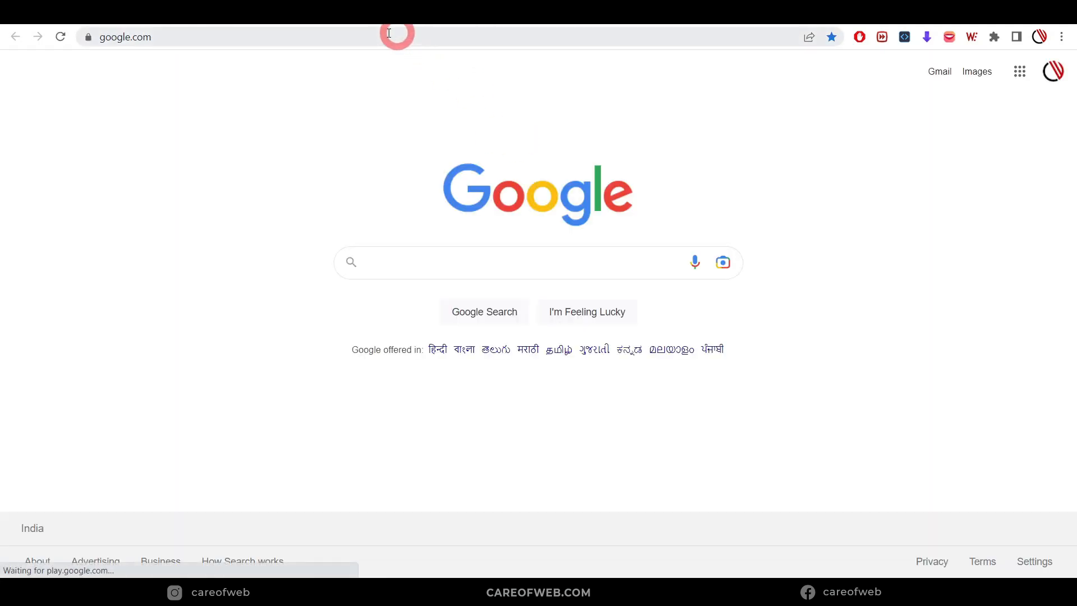
- Return to the flexbox page preview and examine how the linked container and its button are laid out down the page
click(363, 8)
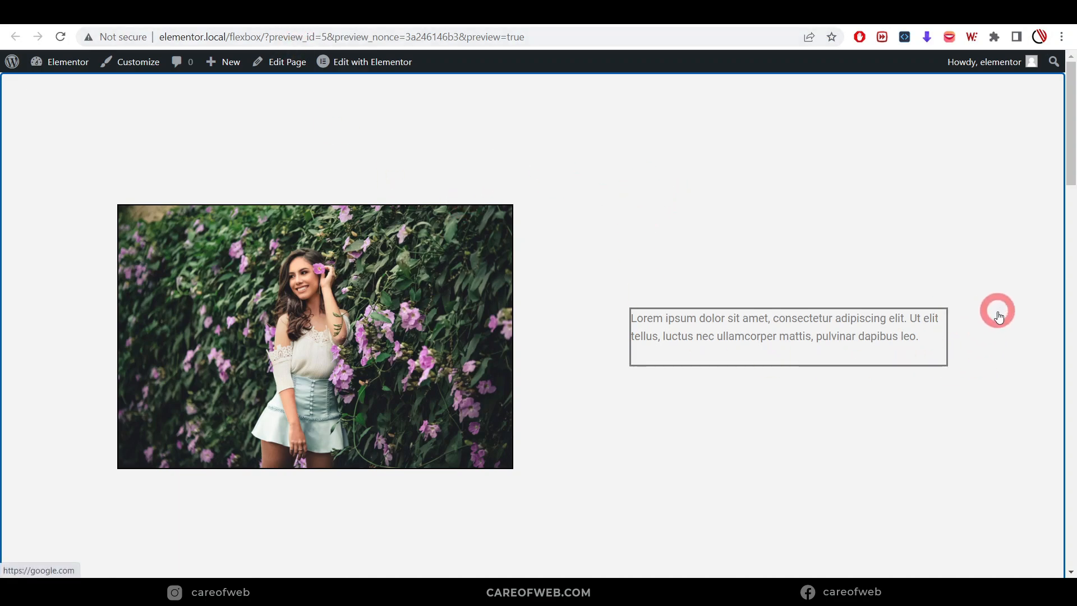
scroll(1004, 334, down, 4)
scroll(1006, 332, up, 3)
scroll(1006, 335, down, 3)
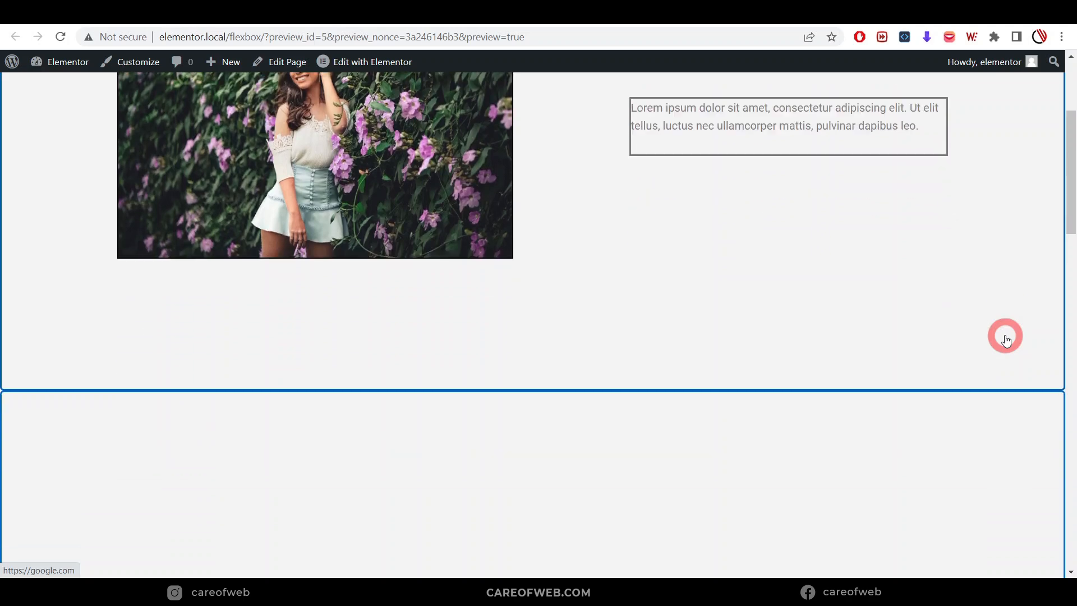
scroll(1006, 339, down, 5)
scroll(1006, 340, up, 2)
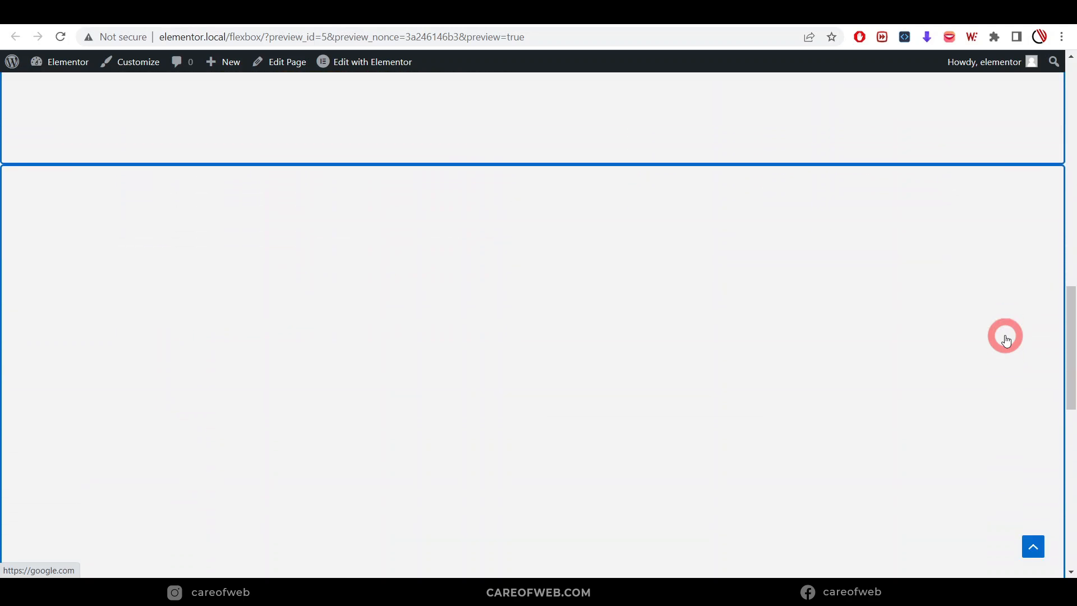
scroll(953, 376, down, 5)
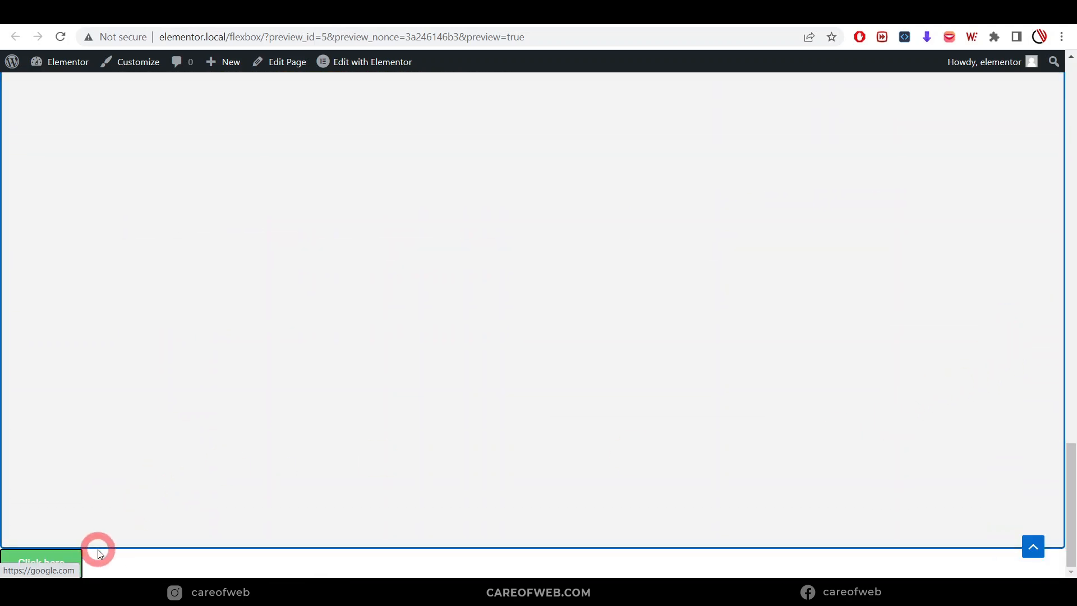
scroll(791, 335, up, 2)
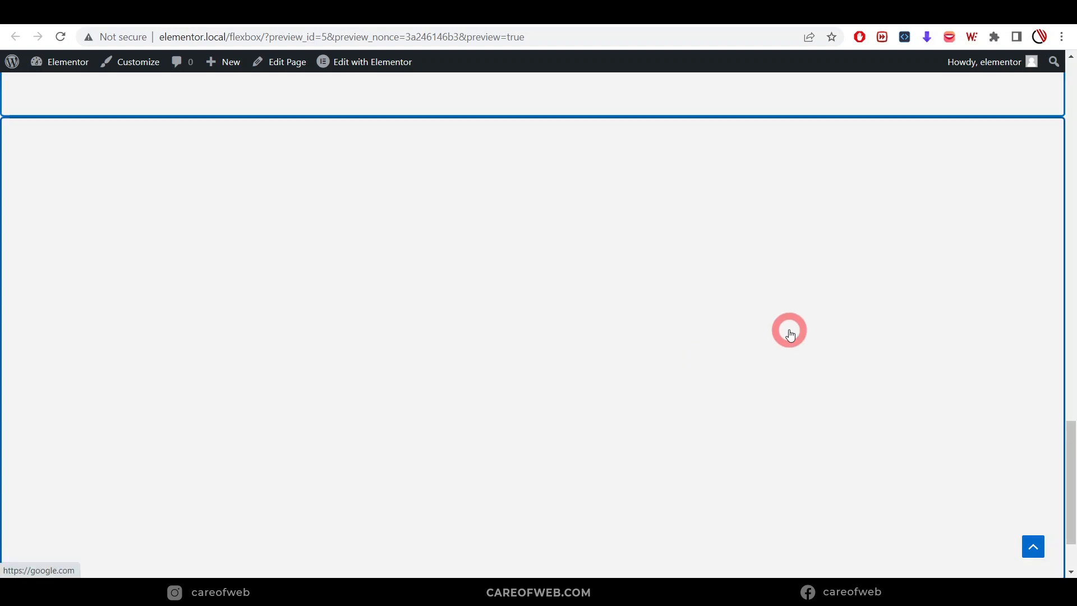
scroll(790, 331, up, 10)
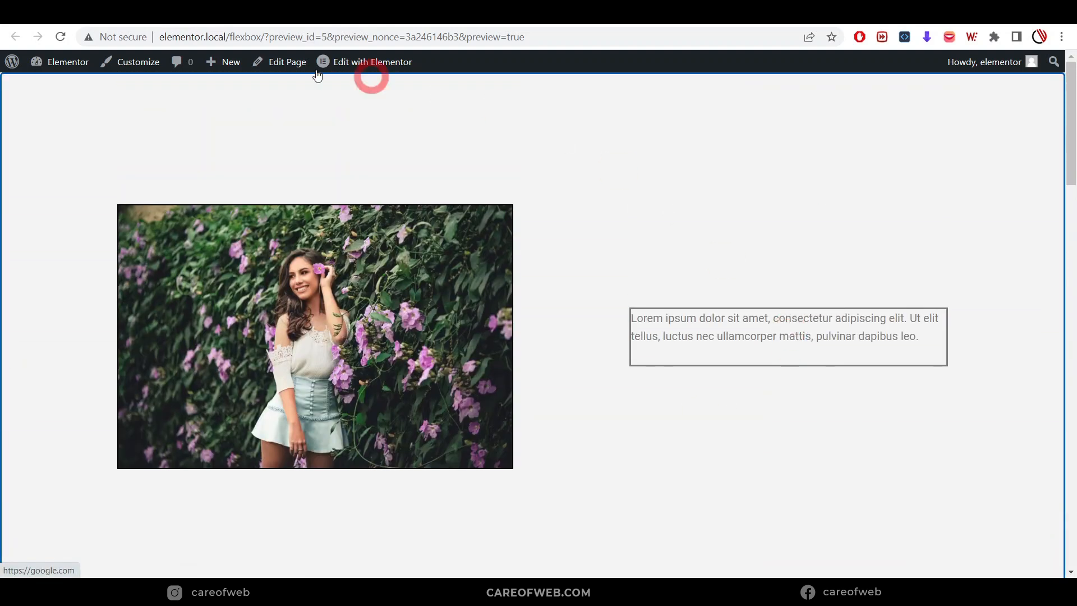
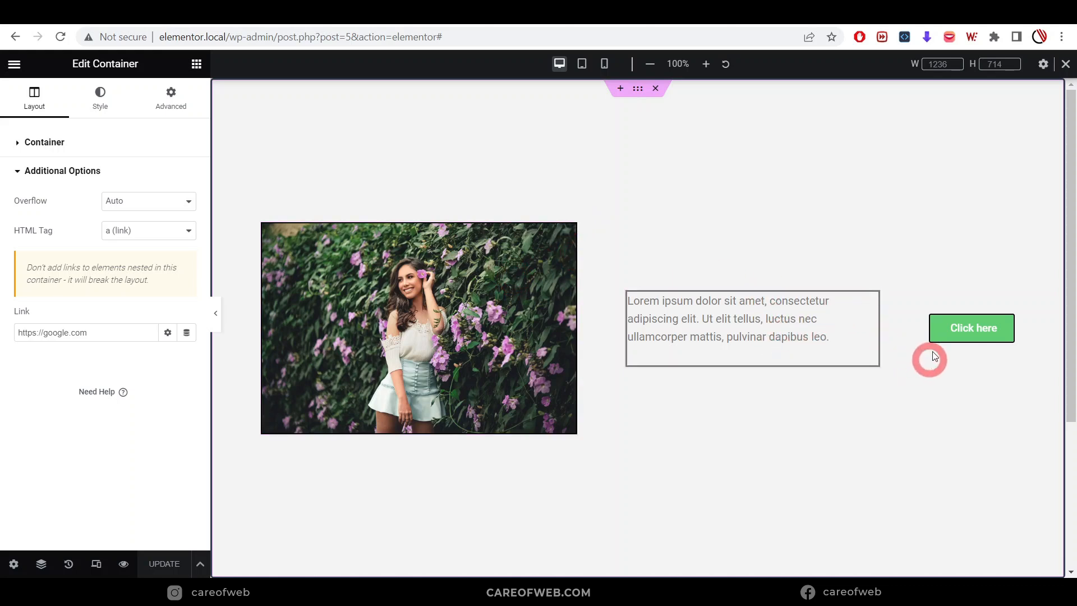
- Check the Click here button's link setting in the editor and examine the button's placement in the page preview
click(1005, 326)
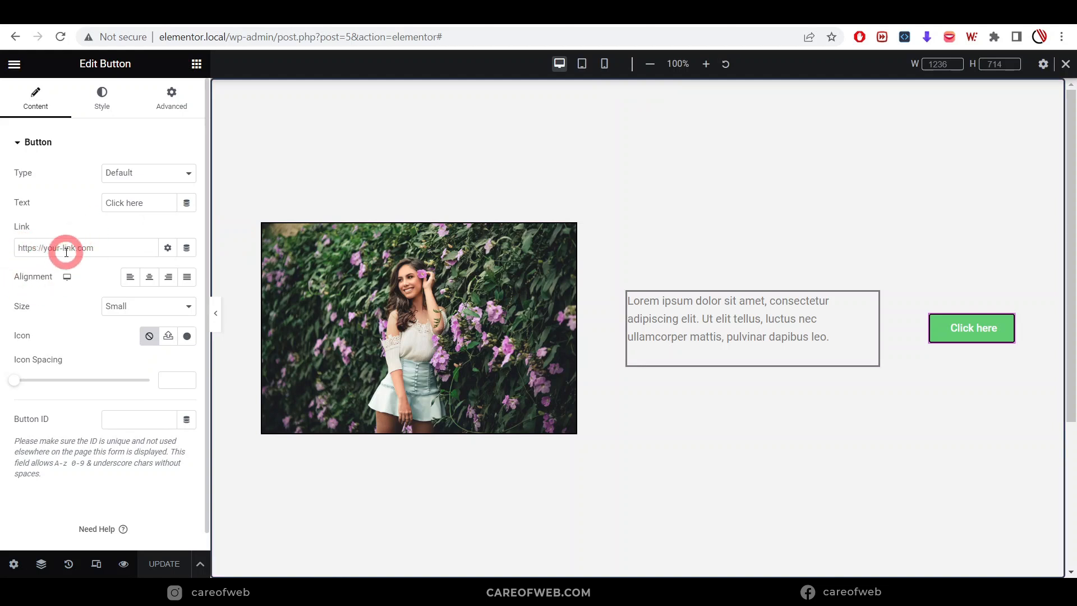
click(284, 9)
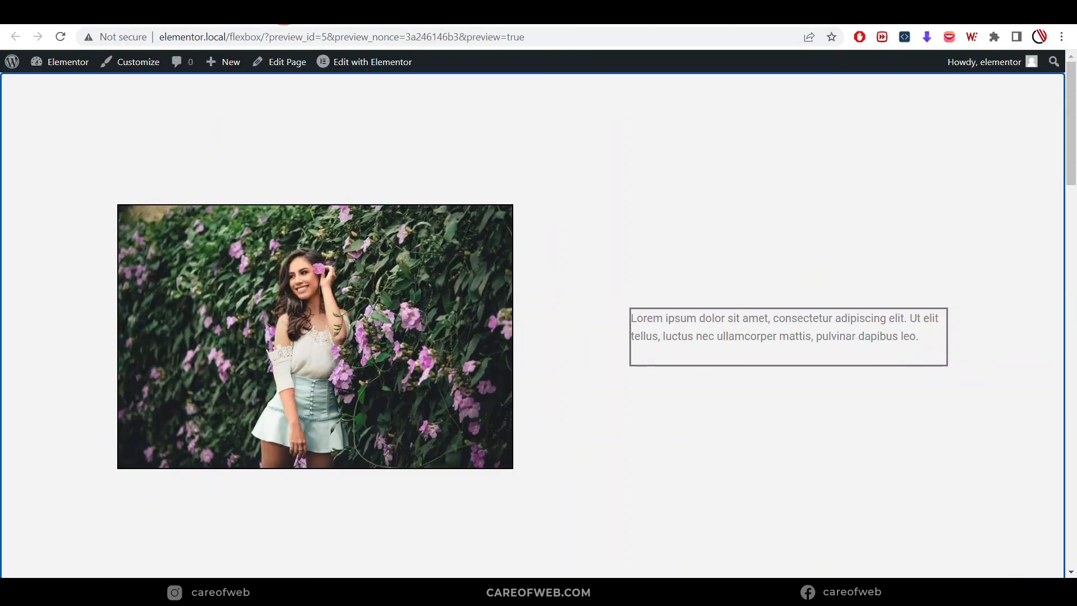
scroll(578, 337, down, 3)
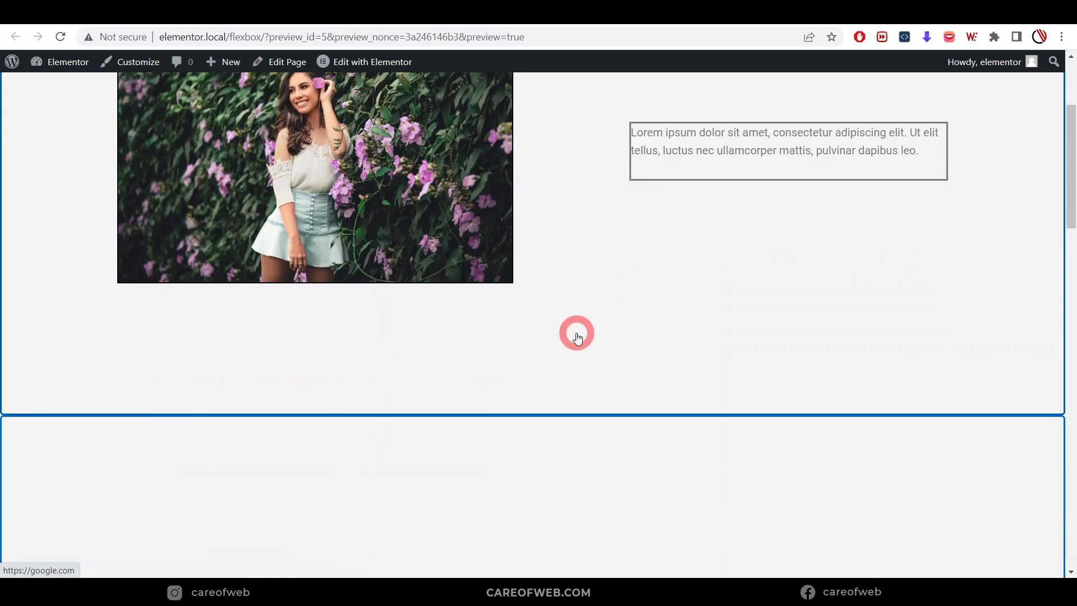
scroll(578, 336, down, 13)
scroll(578, 337, up, 11)
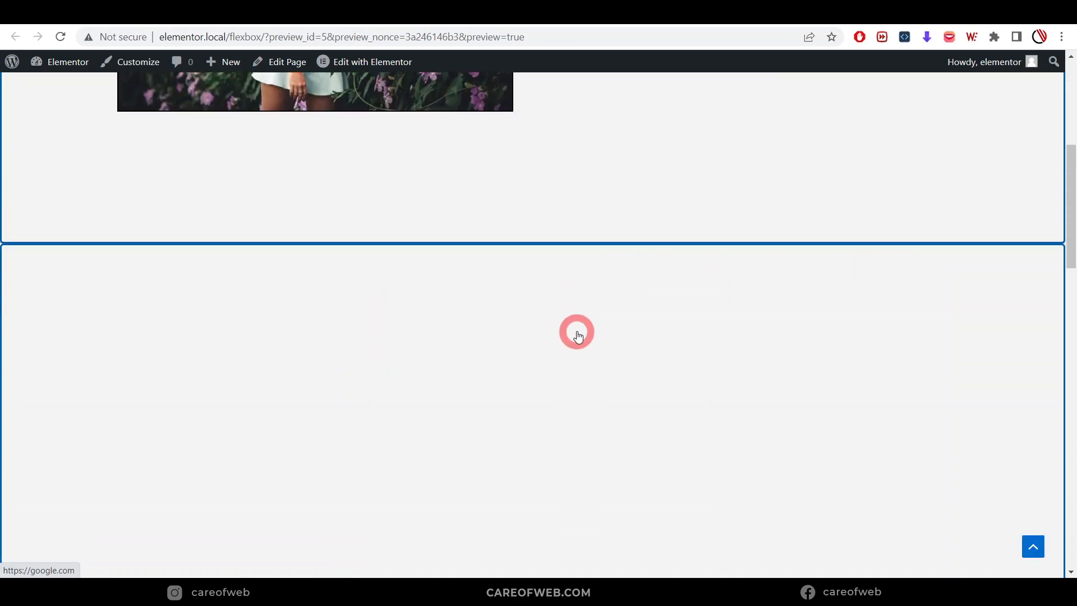
scroll(606, 284, down, 5)
scroll(178, 554, up, 2)
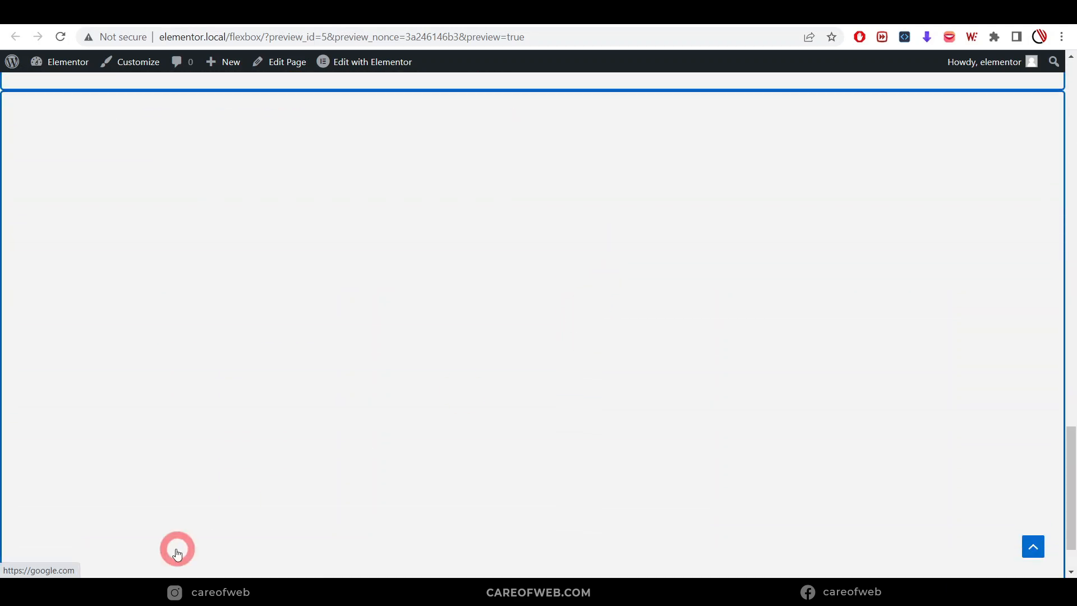
scroll(177, 554, down, 1)
- Return to the editor and delete the Click here button from the container
click(205, 12)
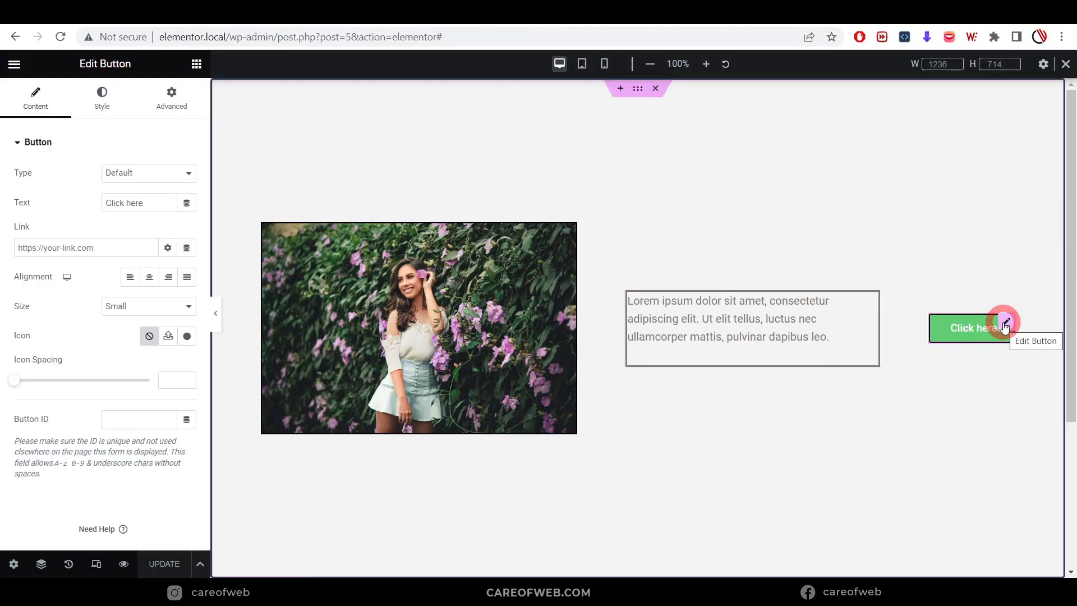
right_click(1008, 324)
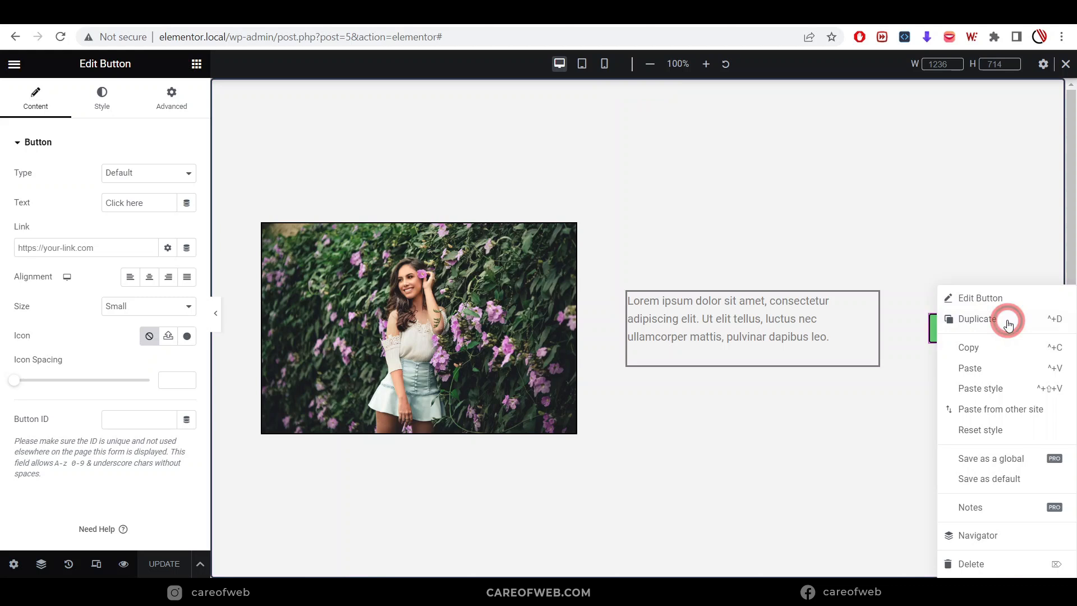
click(984, 568)
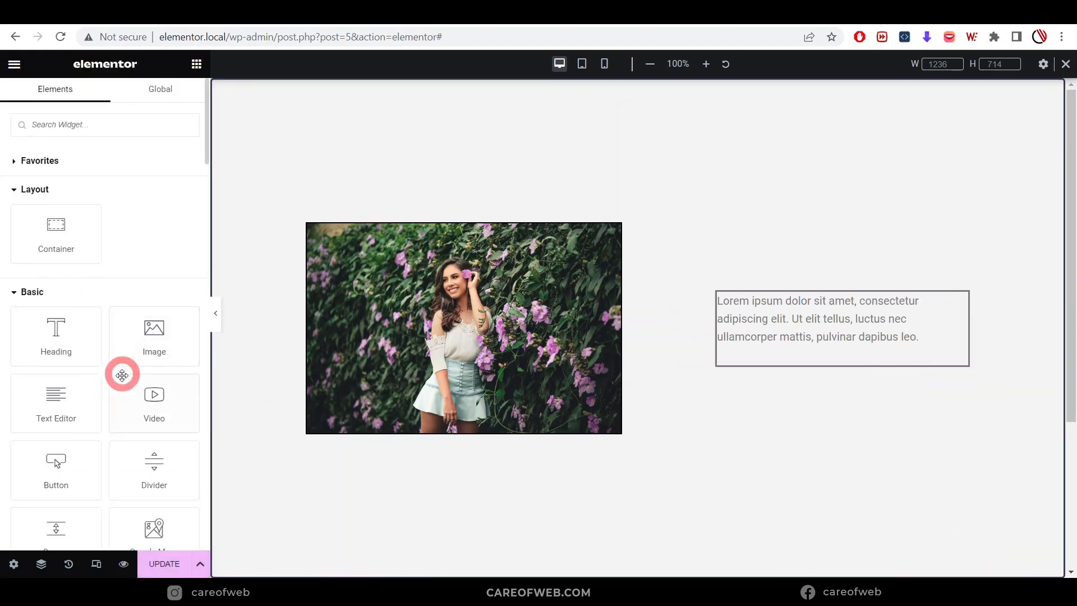
- Add an Icon widget between the image and the text, and check its link setting
scroll(91, 421, down, 5)
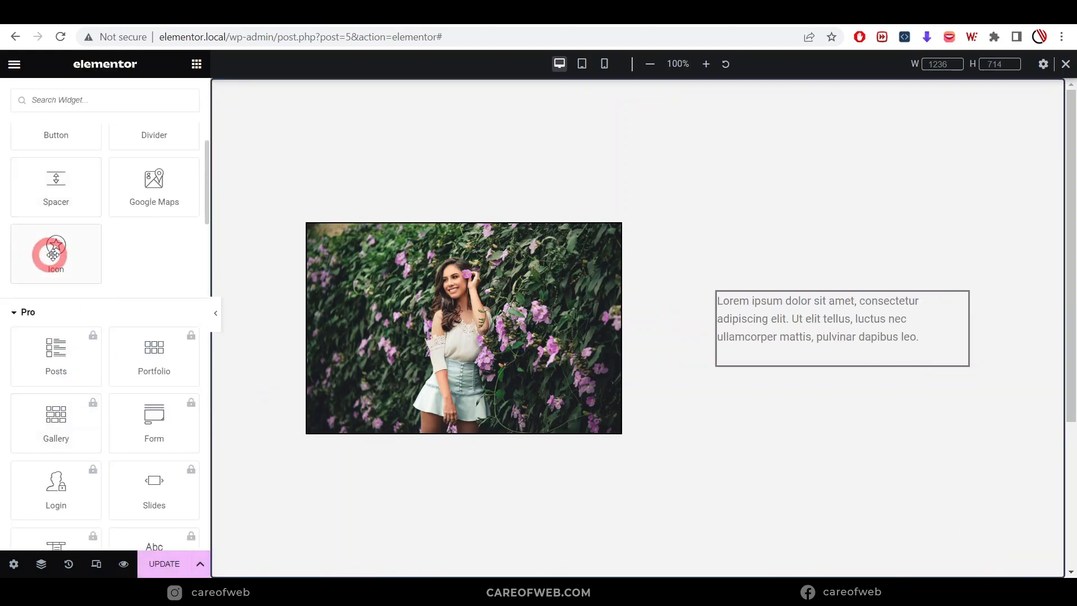
drag(59, 241, 571, 336)
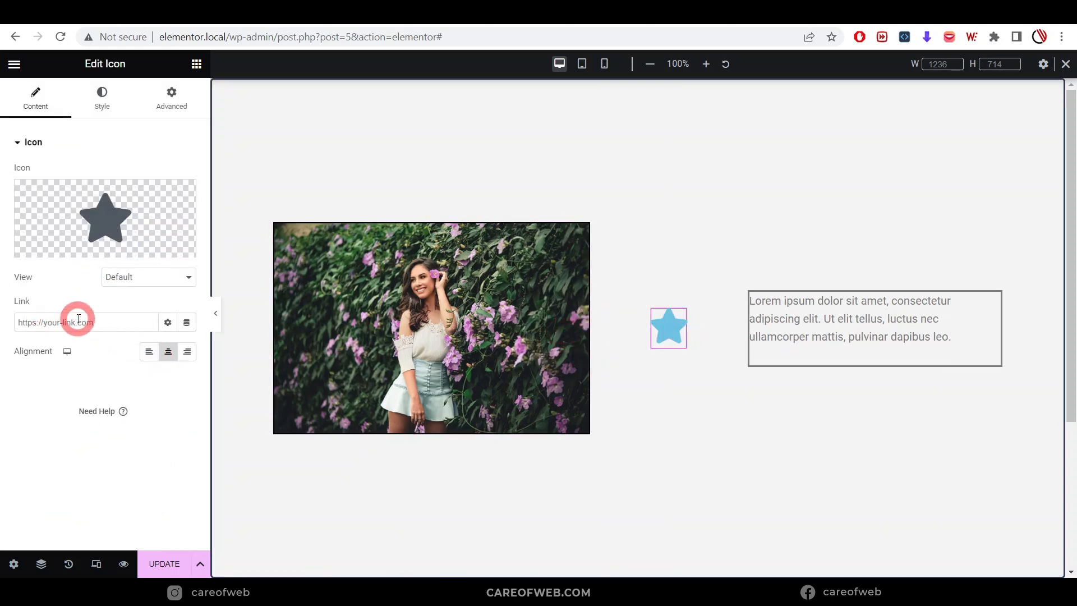
click(675, 336)
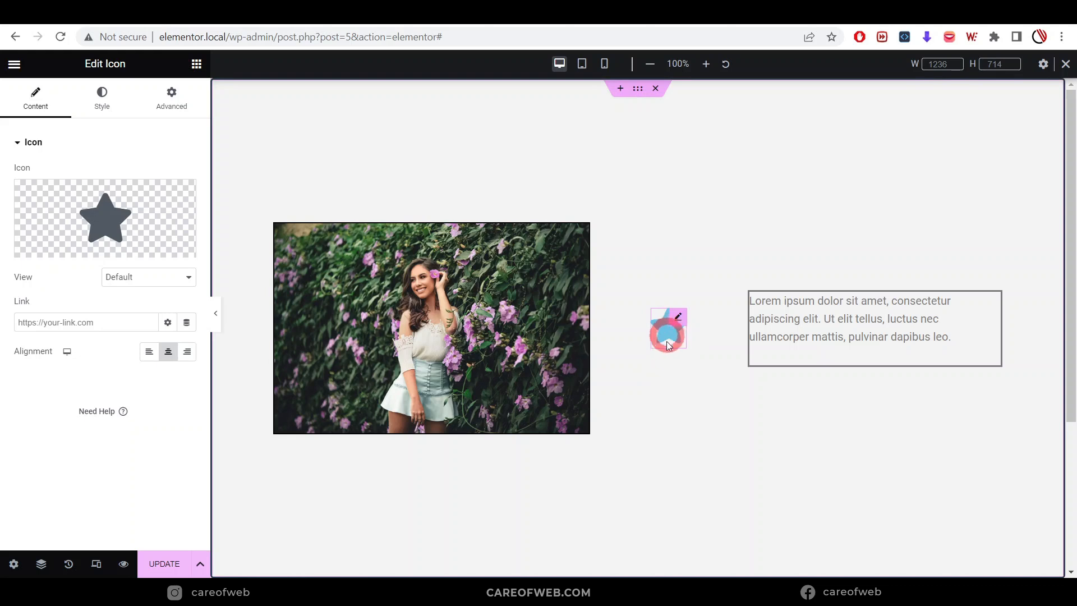
- Add a trial Button widget between the star icon and the text to check its default link, and delete it
click(195, 65)
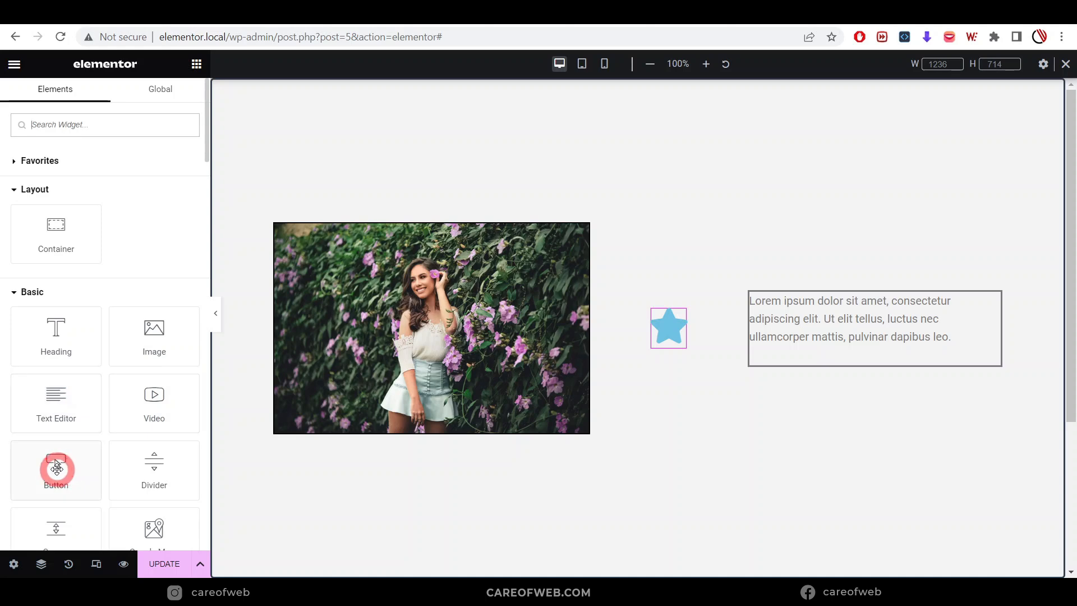
drag(56, 468, 627, 340)
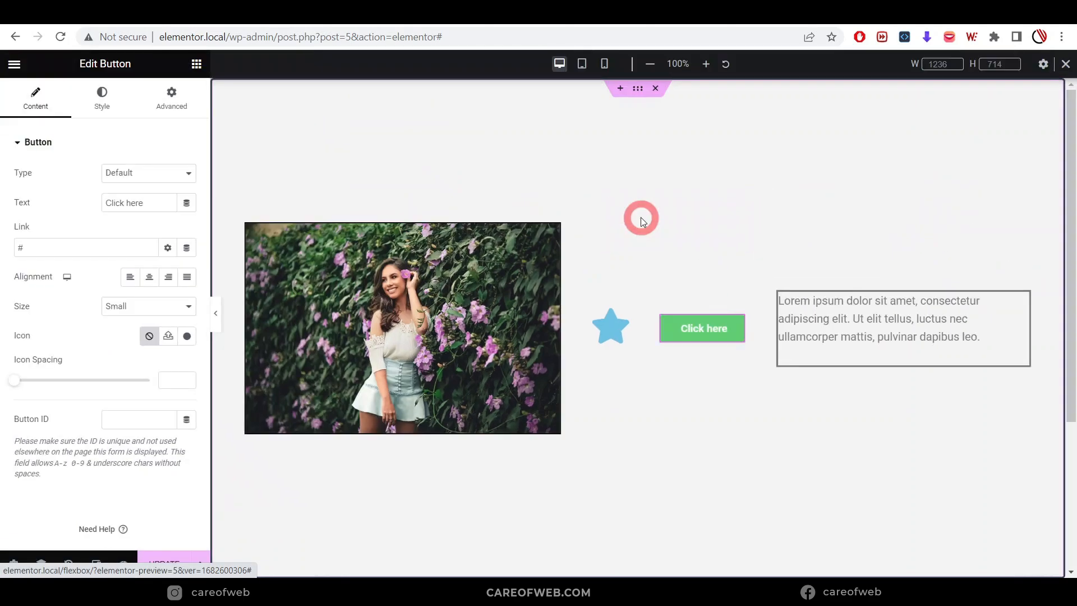
right_click(736, 326)
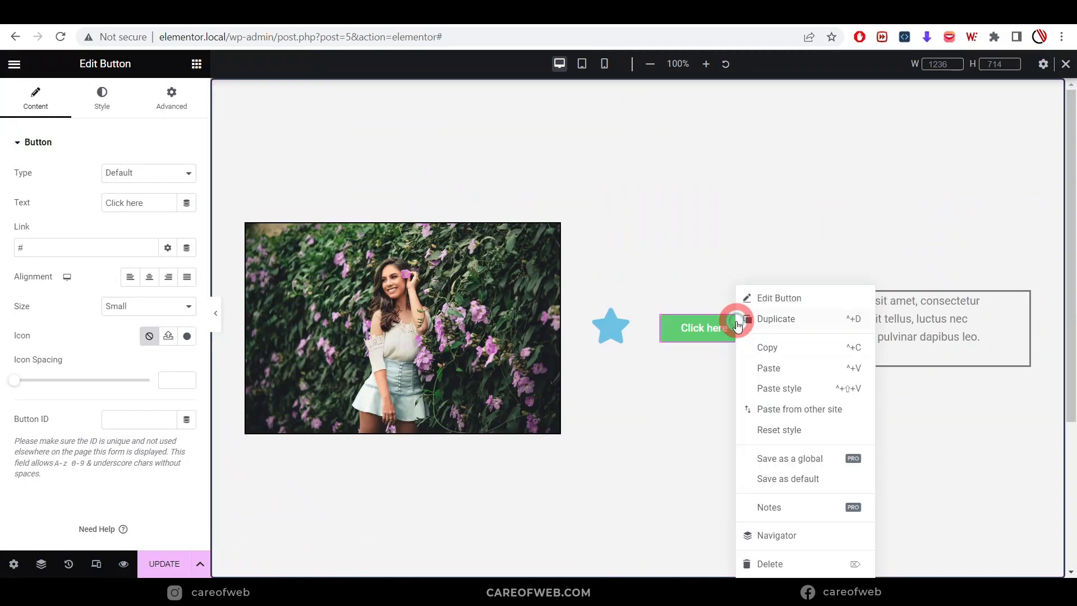
click(777, 570)
click(609, 256)
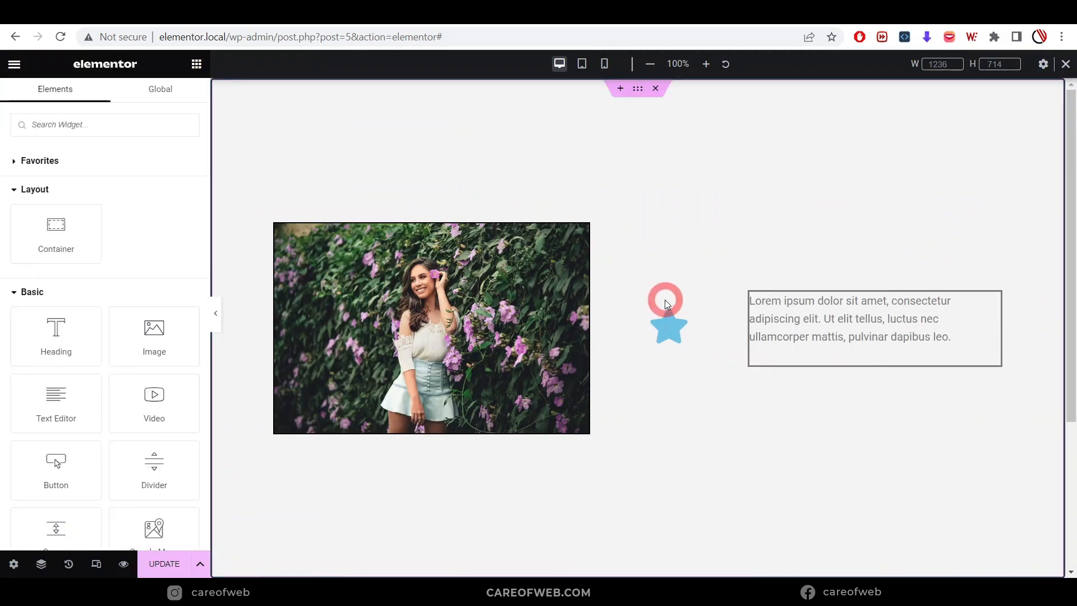
- Set the star icon's size to 90 px and update the page
click(677, 331)
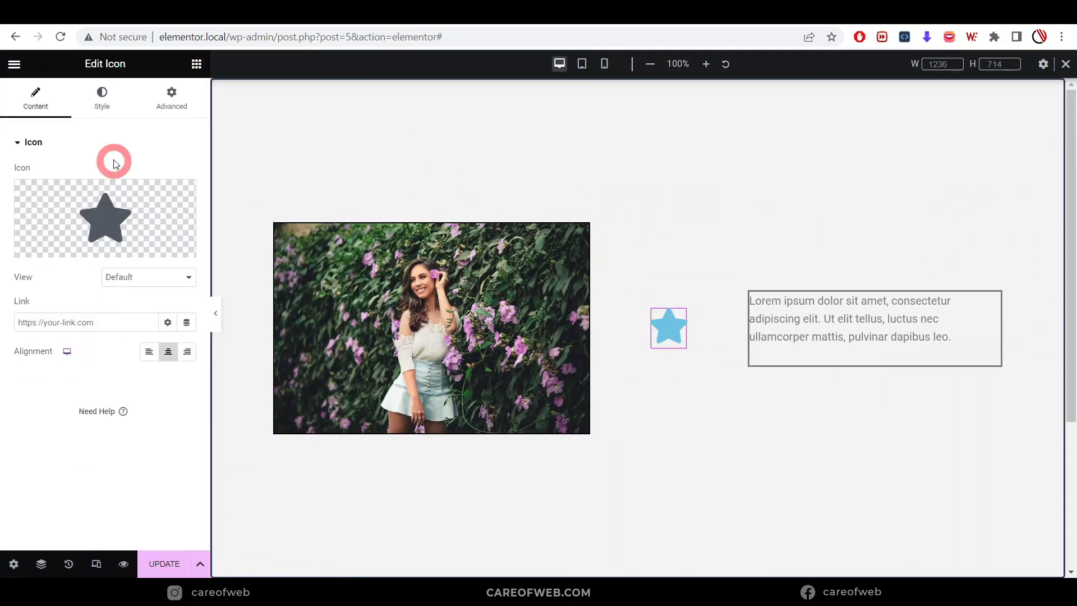
click(101, 99)
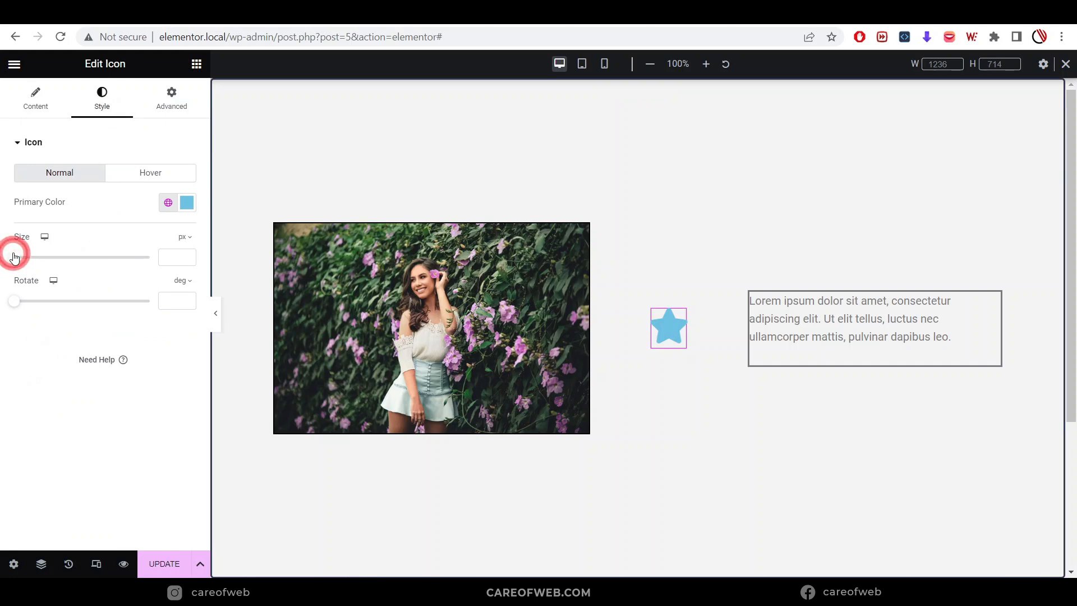
drag(14, 257, 46, 259)
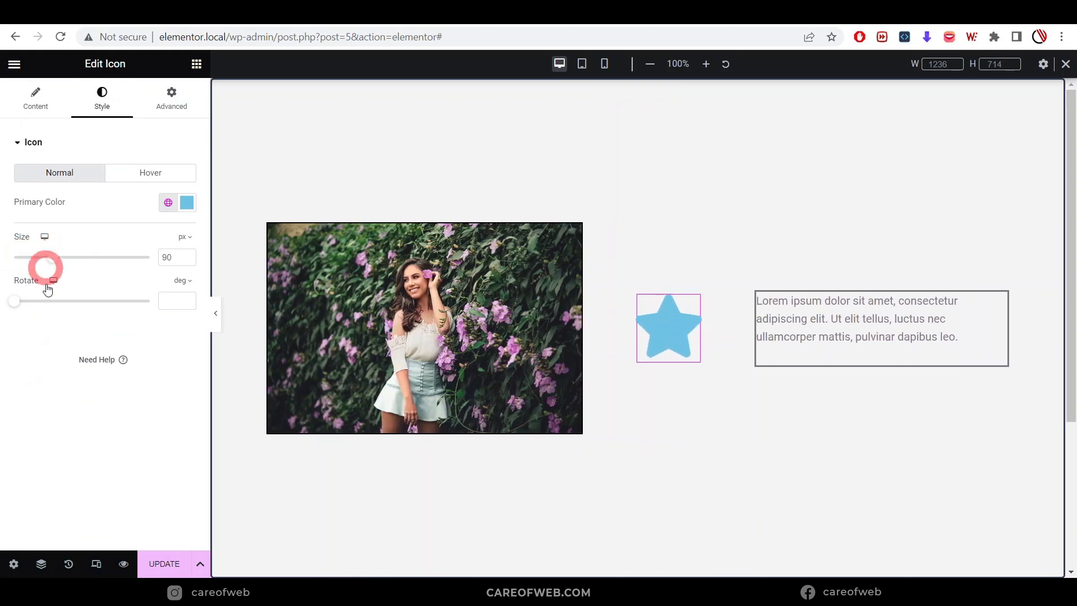
click(163, 564)
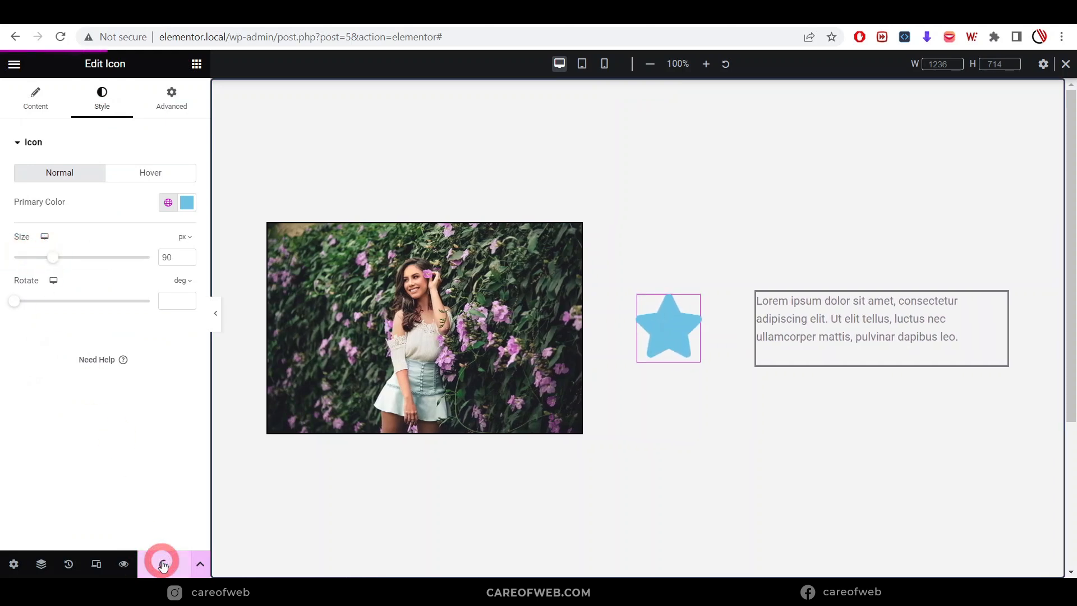
- Preview the updated page with the star icon and follow the container's link to test it
click(123, 566)
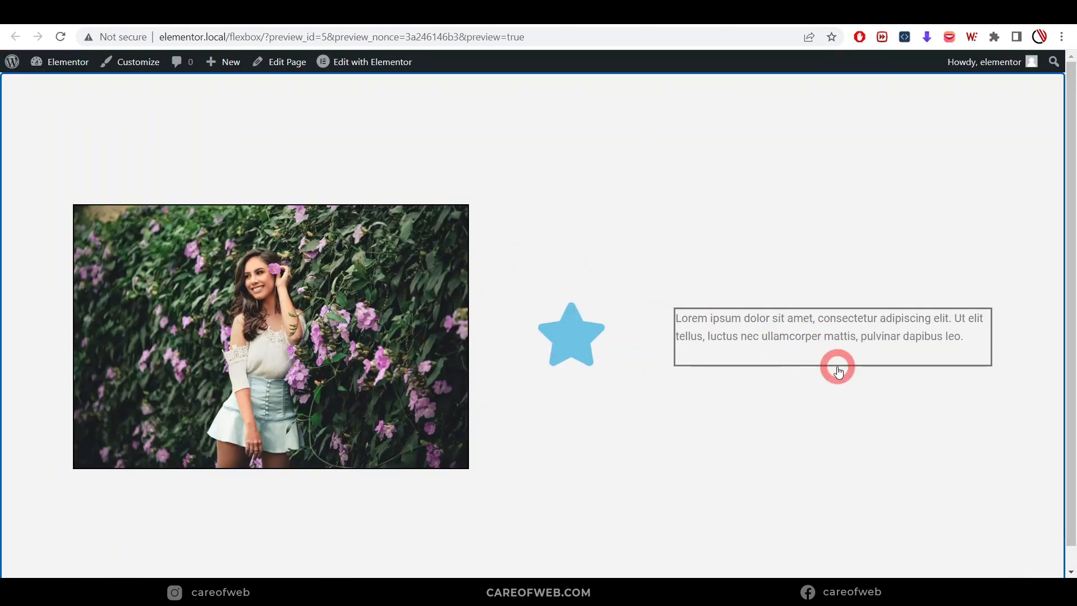
scroll(649, 365, down, 2)
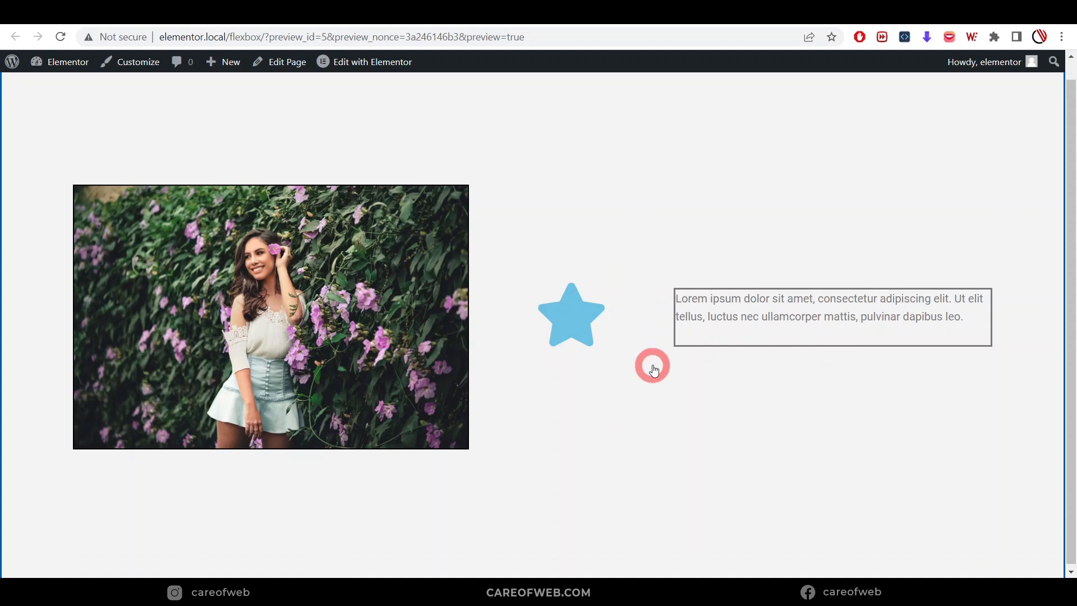
scroll(657, 382, up, 2)
scroll(658, 383, down, 2)
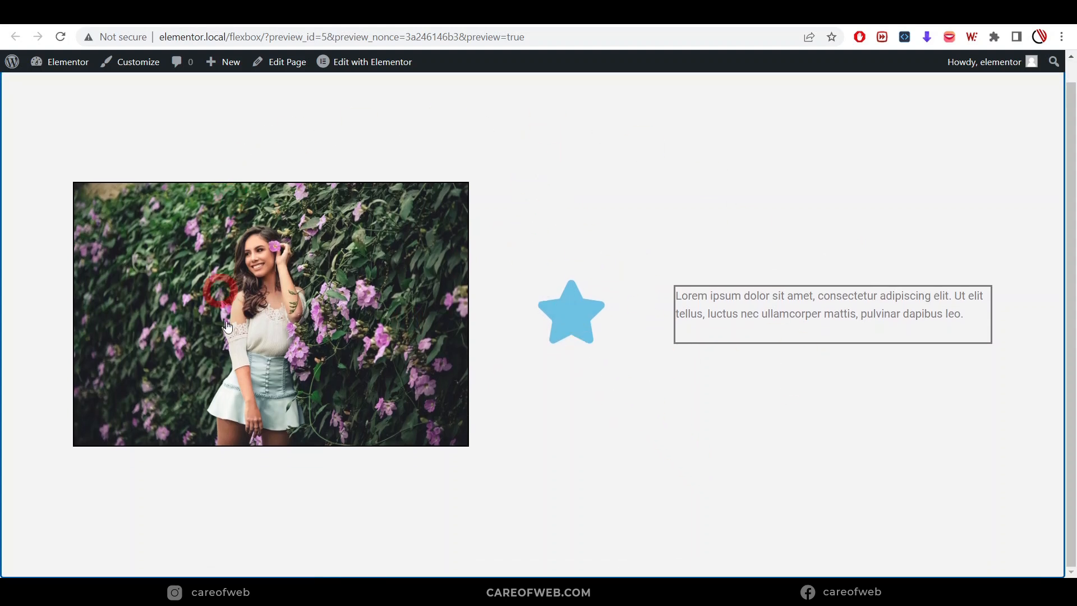
click(492, 134)
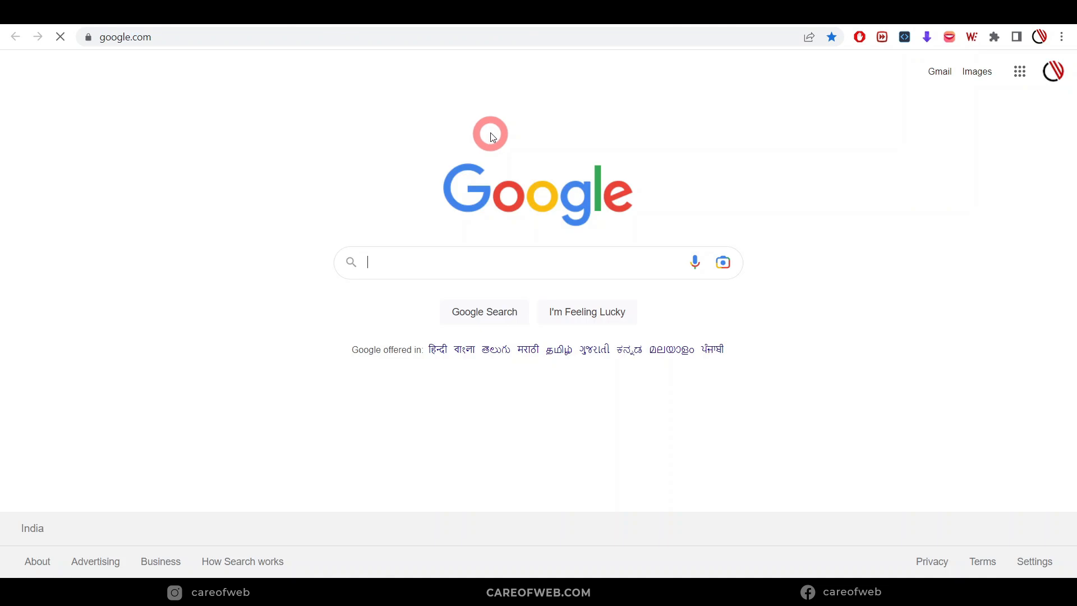
- Compare the page preview with the container layout in the editor, and show the list of available widgets
click(269, 13)
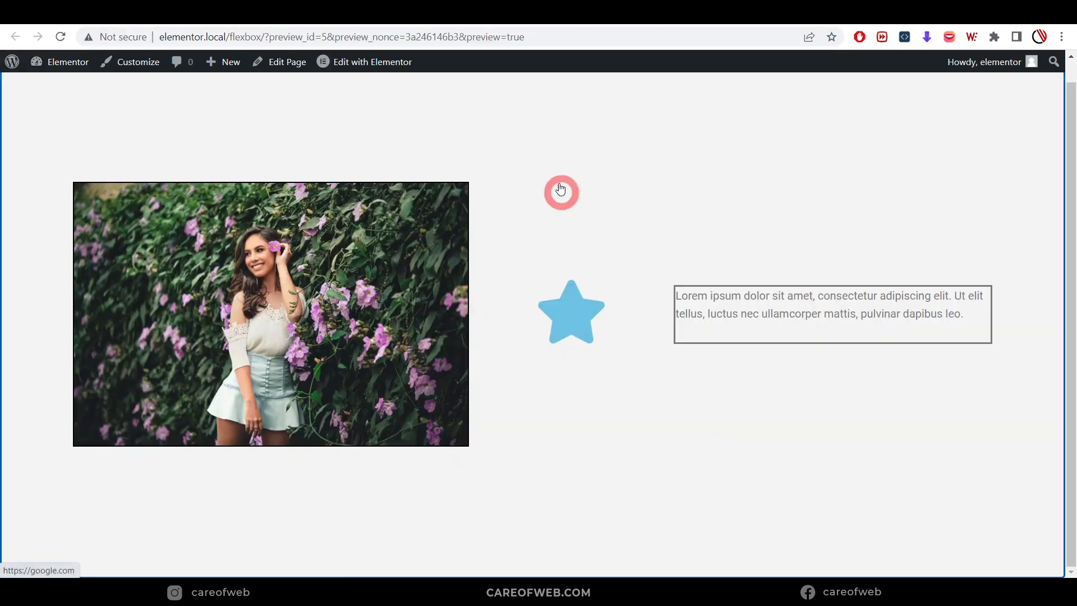
click(182, 12)
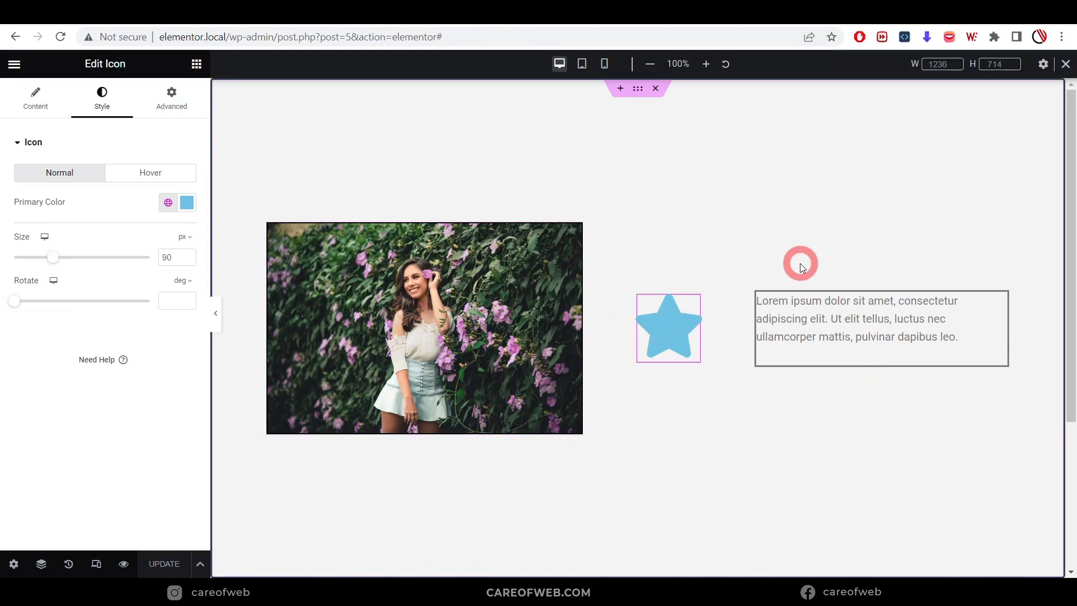
click(265, 8)
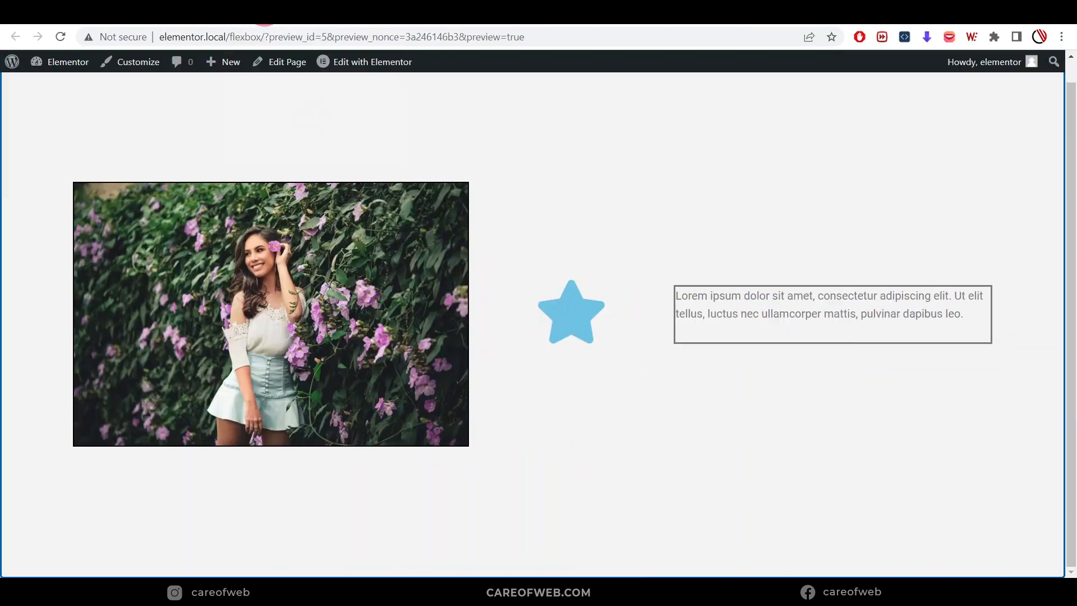
click(202, 13)
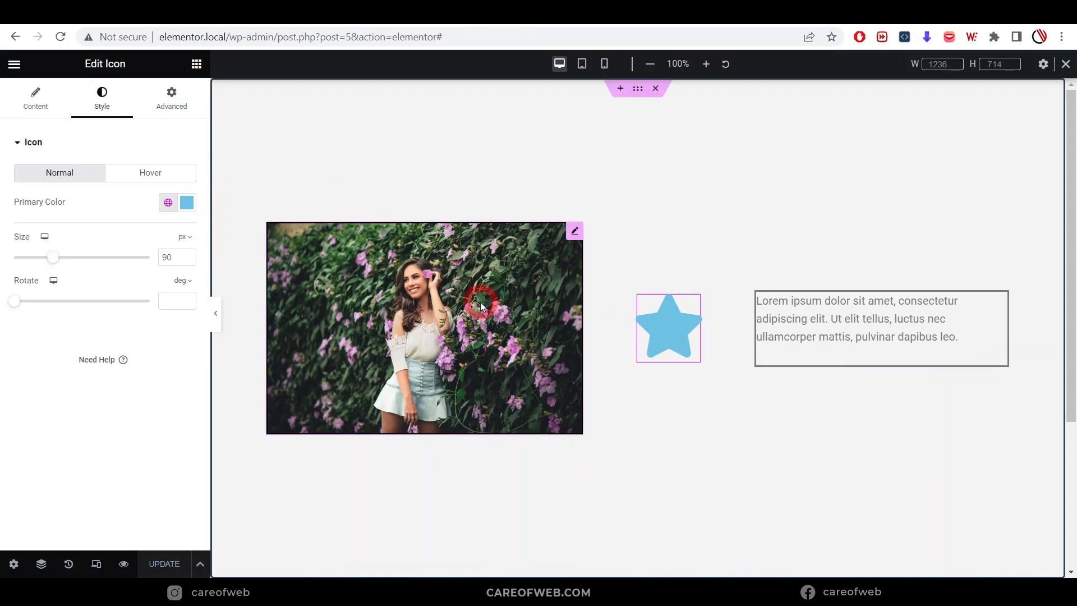
click(196, 66)
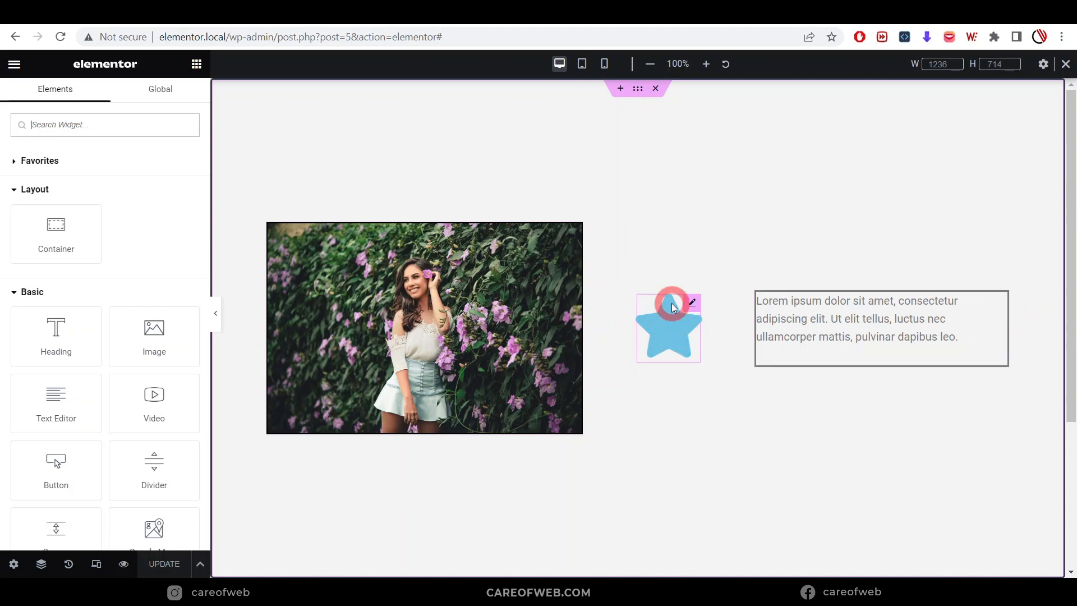
- Examine the container's additional options, including its HTML tag and link
click(643, 92)
scroll(33, 337, down, 2)
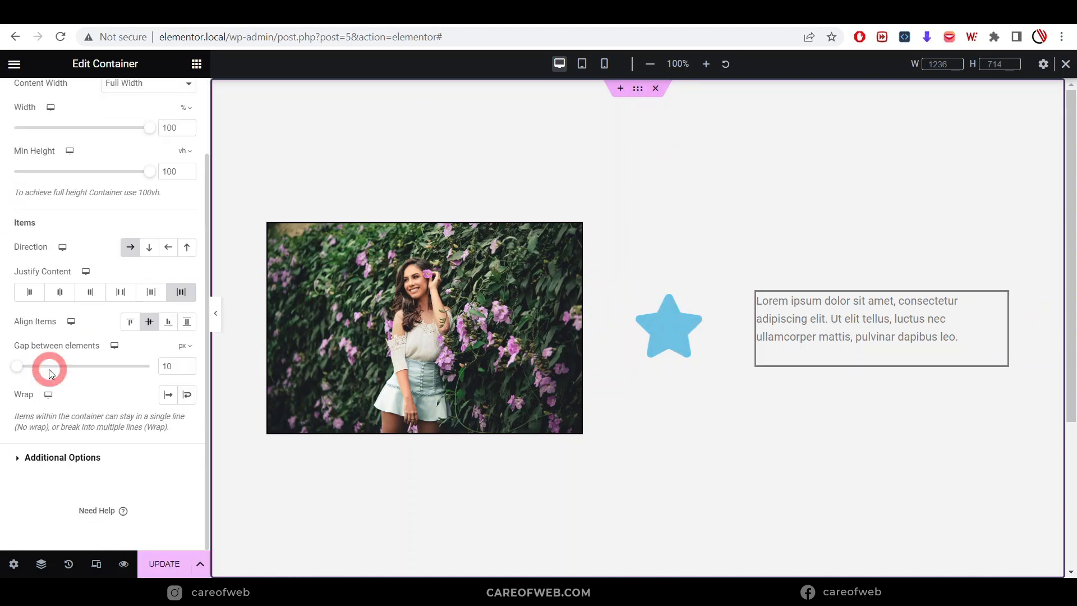
click(64, 456)
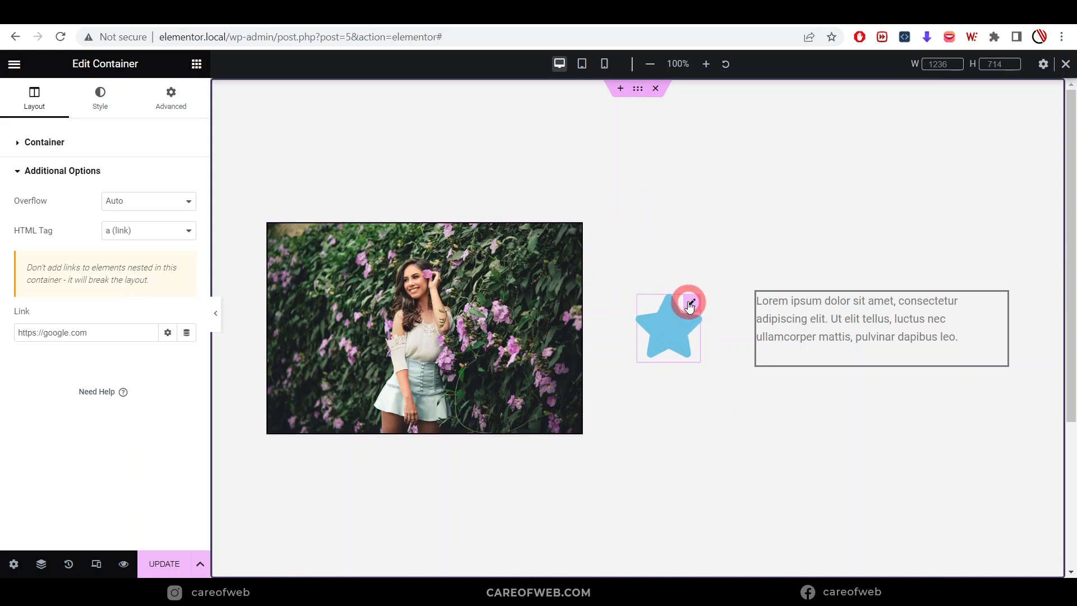
- Examine the star icon's content settings, including its view choices, link and alignment
click(694, 305)
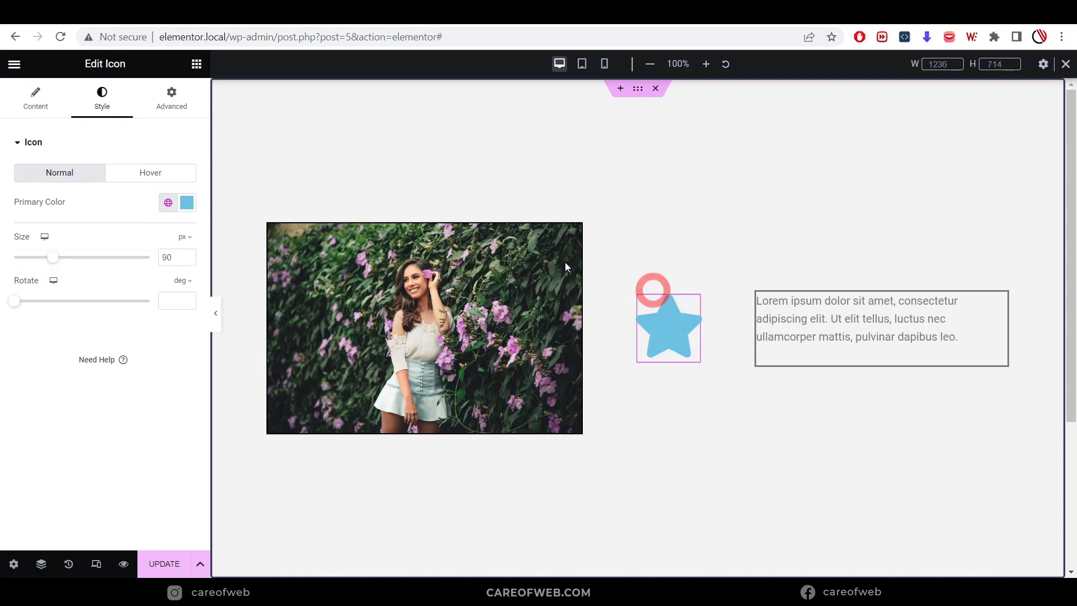
click(35, 99)
mouse_move(149, 187)
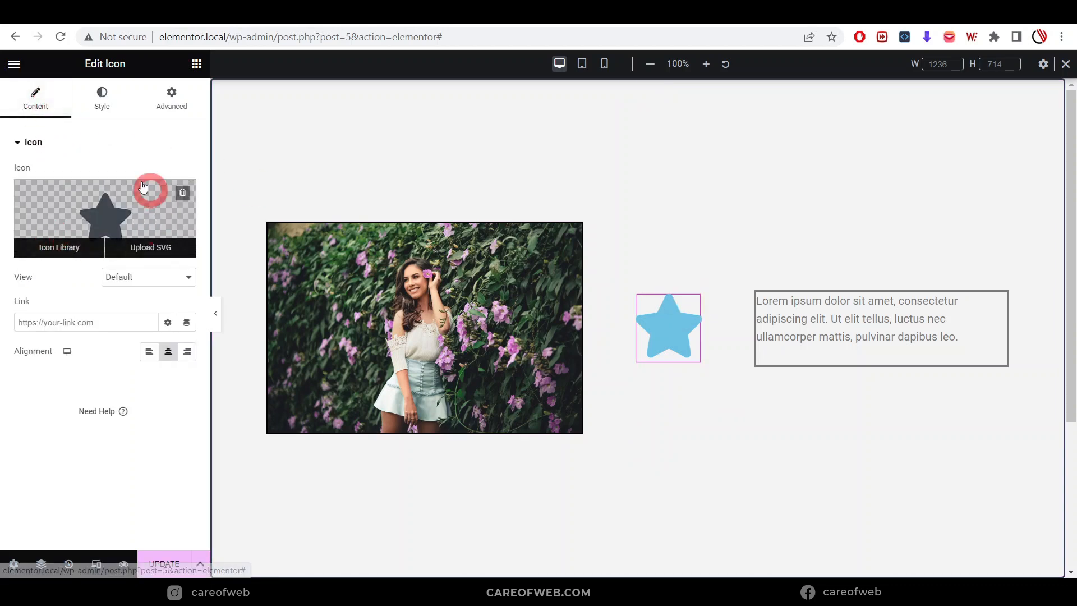
click(155, 279)
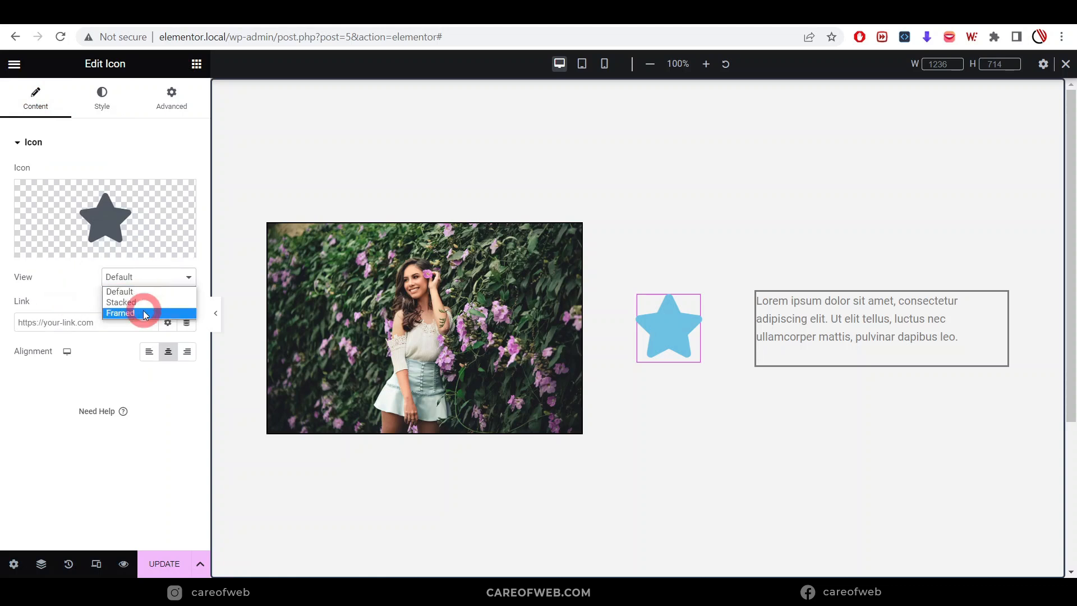
click(65, 275)
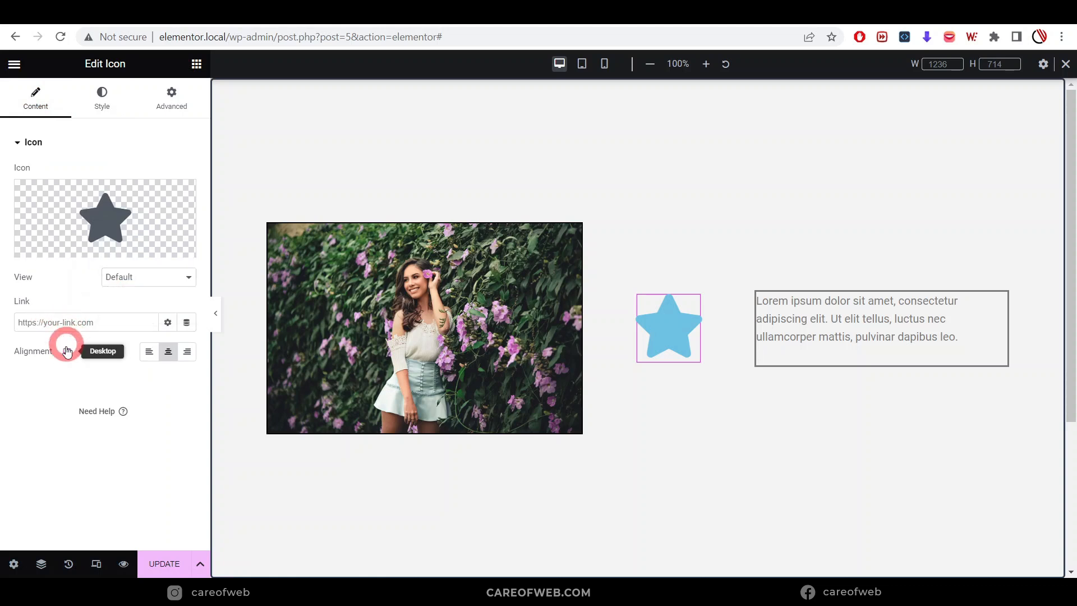
- Switch to the section-and-column page on the test site and try placing an Icon widget between the text and button columns
click(274, 23)
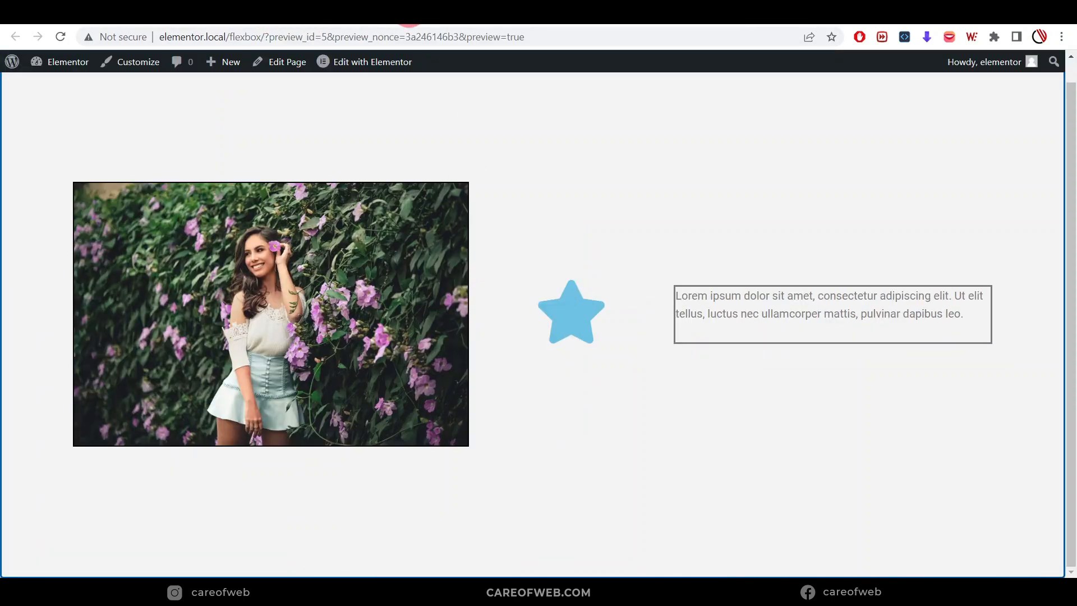
click(409, 12)
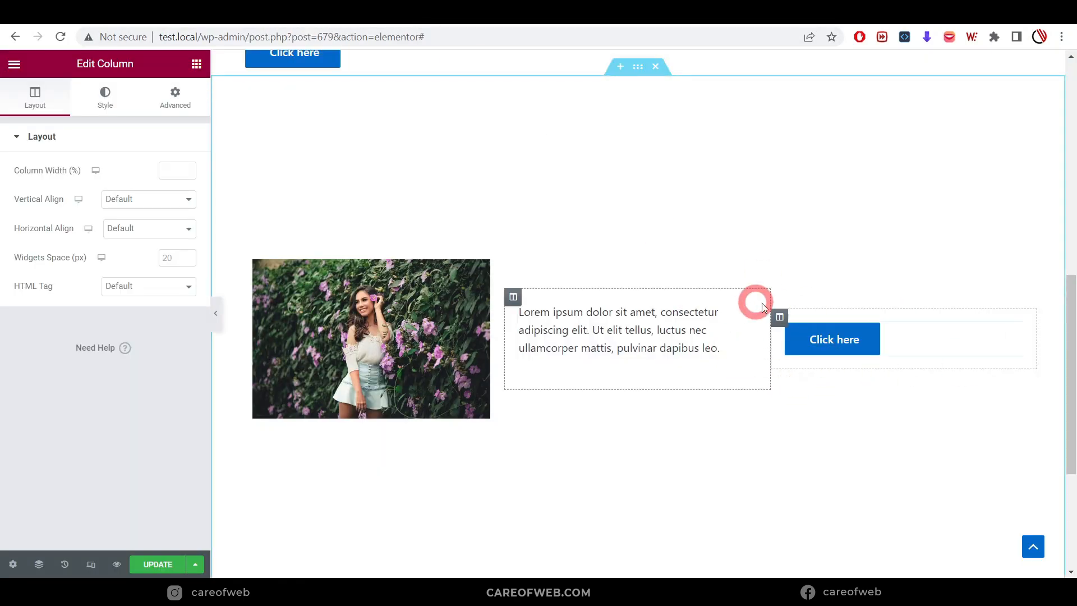
click(196, 65)
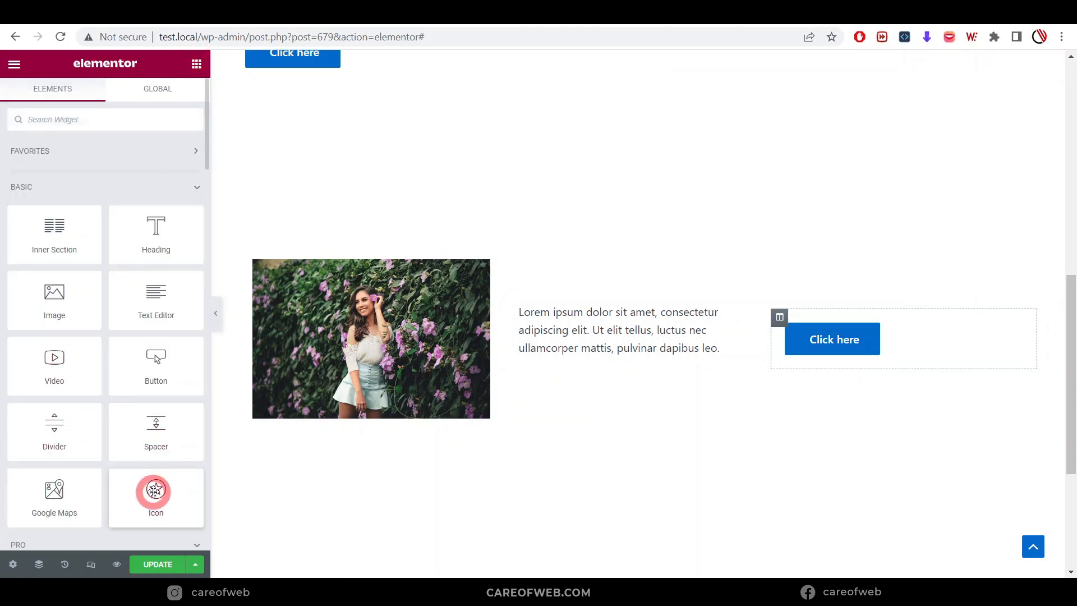
drag(154, 492, 601, 344)
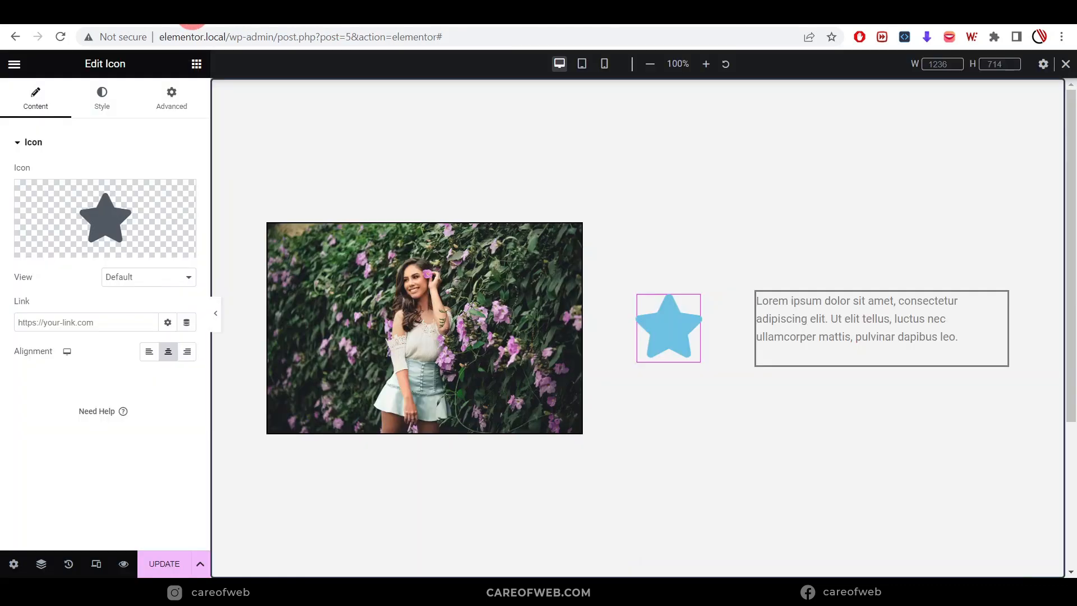
- Try the Start, End and custom order options on the star icon, and set its order to End
click(668, 325)
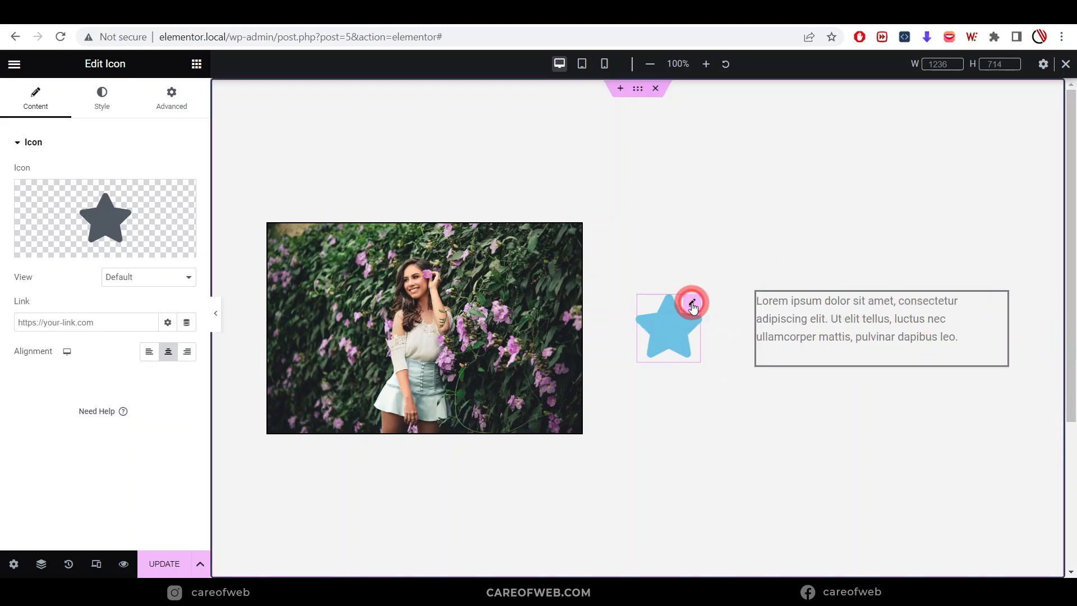
click(172, 94)
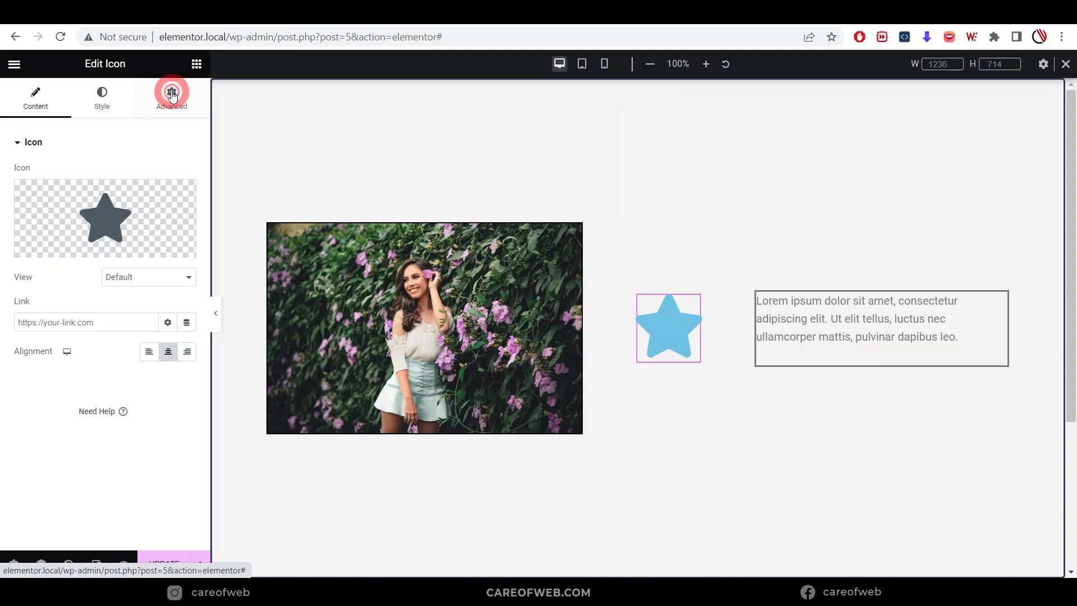
scroll(2, 346, down, 2)
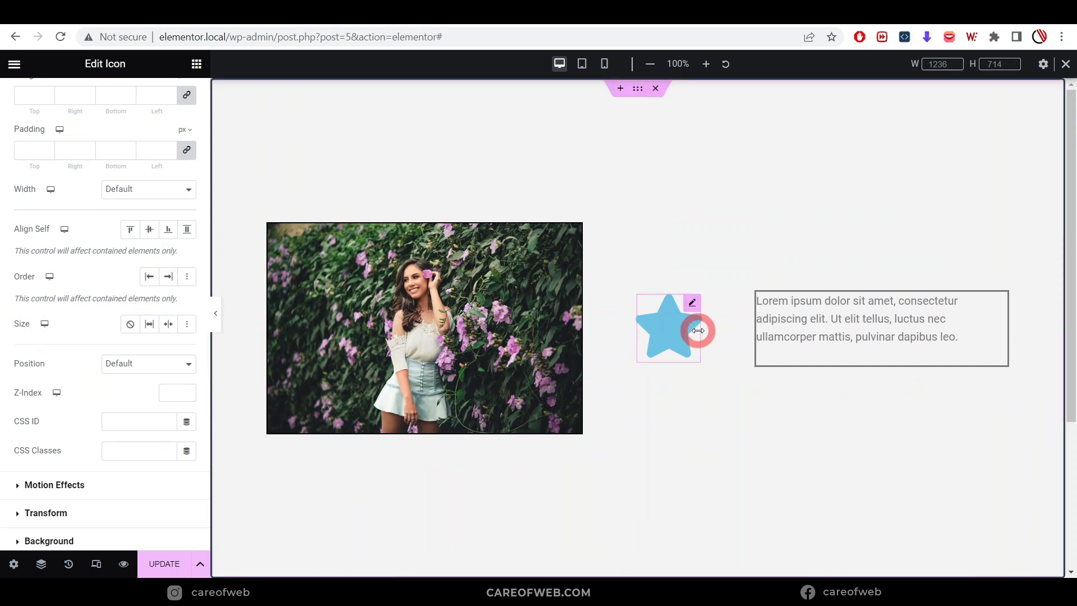
click(170, 276)
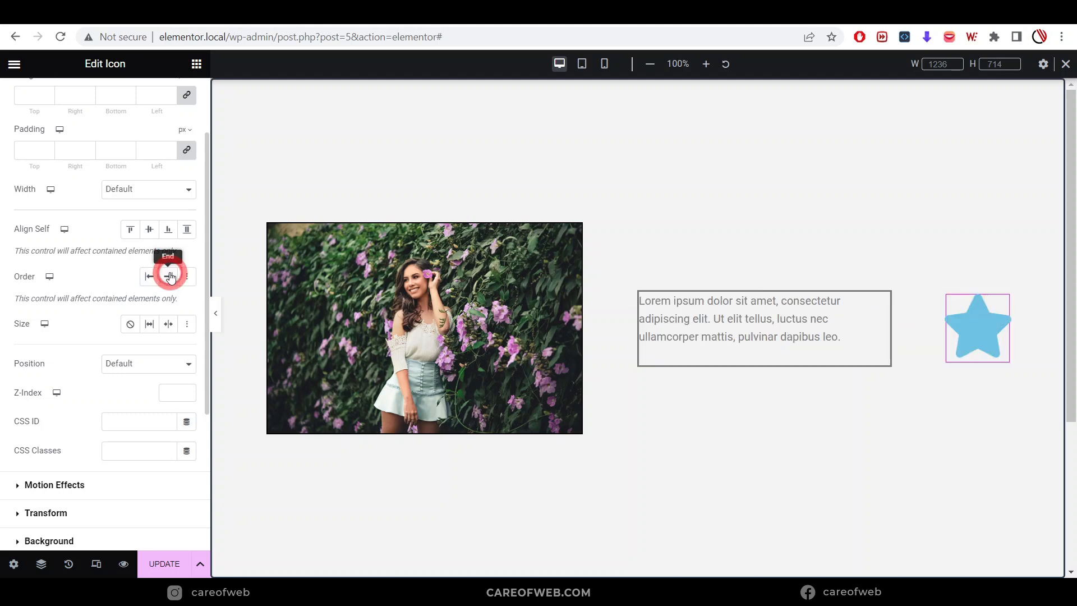
click(150, 277)
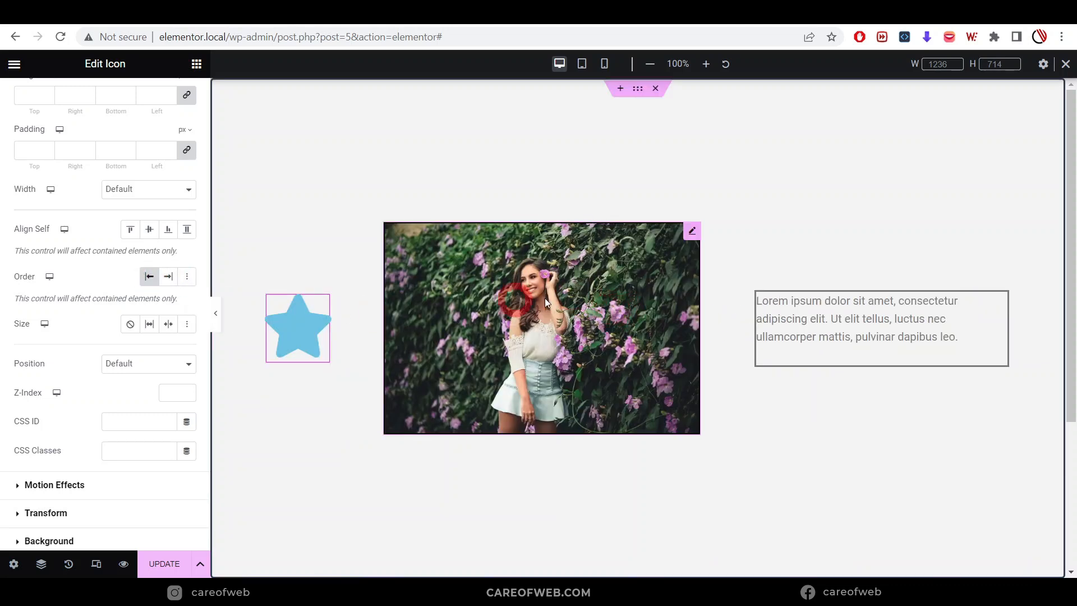
click(168, 276)
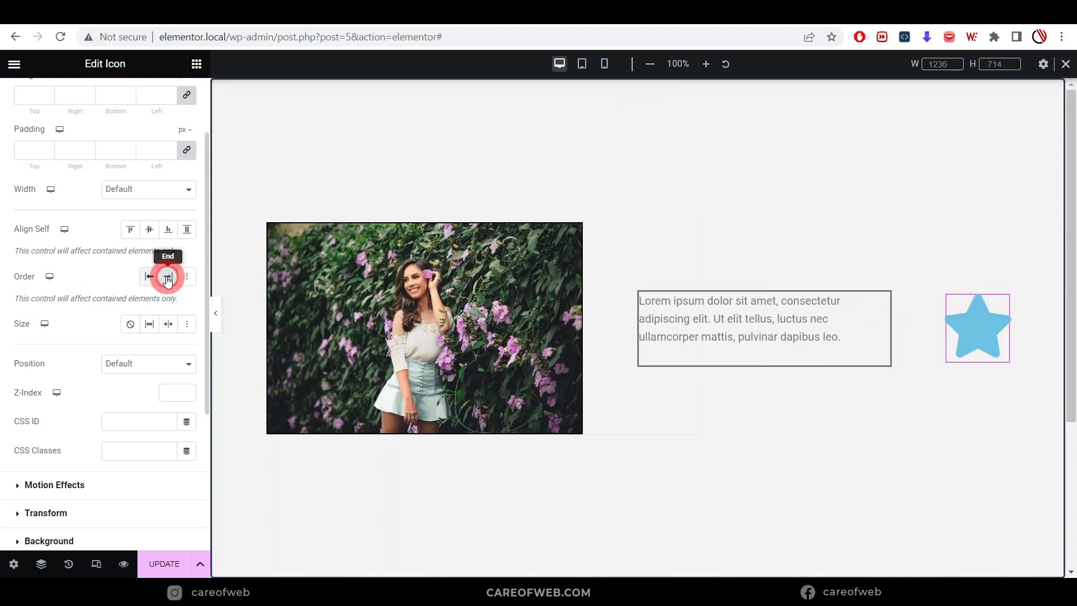
click(186, 279)
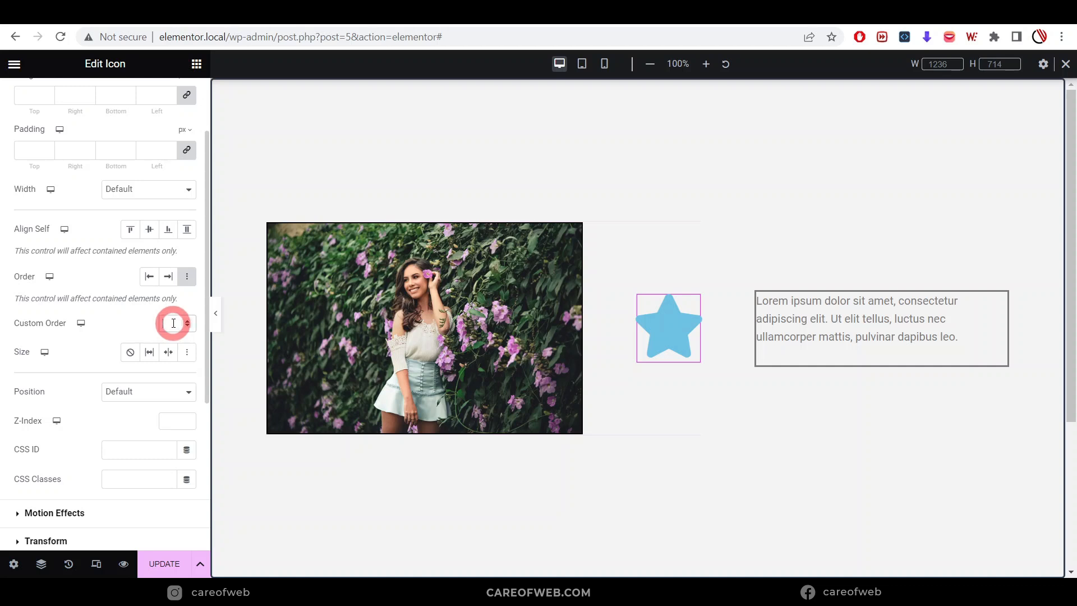
click(168, 277)
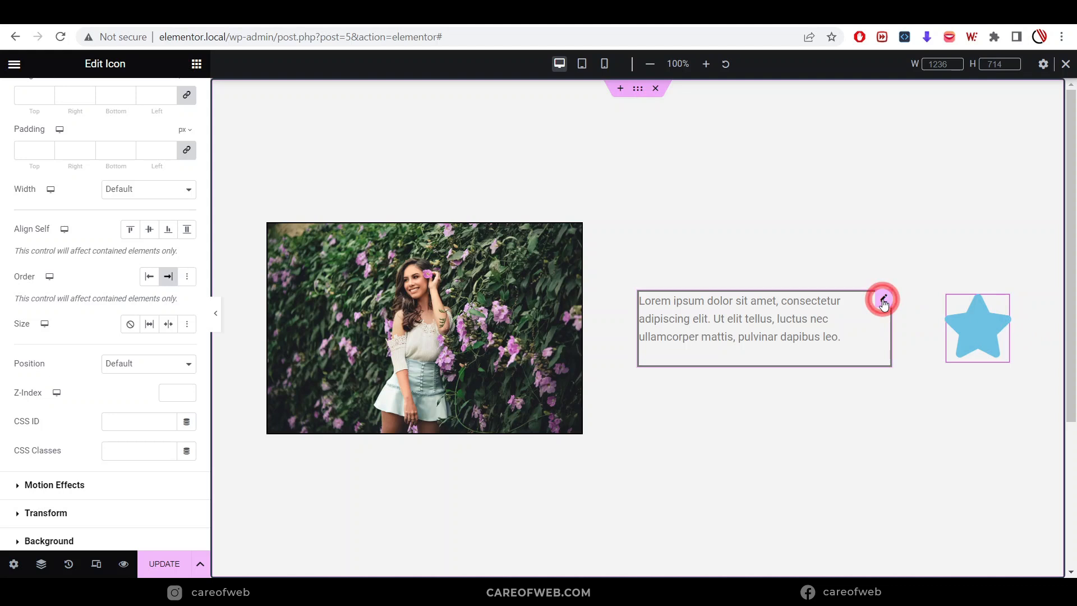
- Try the End and Start order options on the text widget, and clear its order setting
click(884, 303)
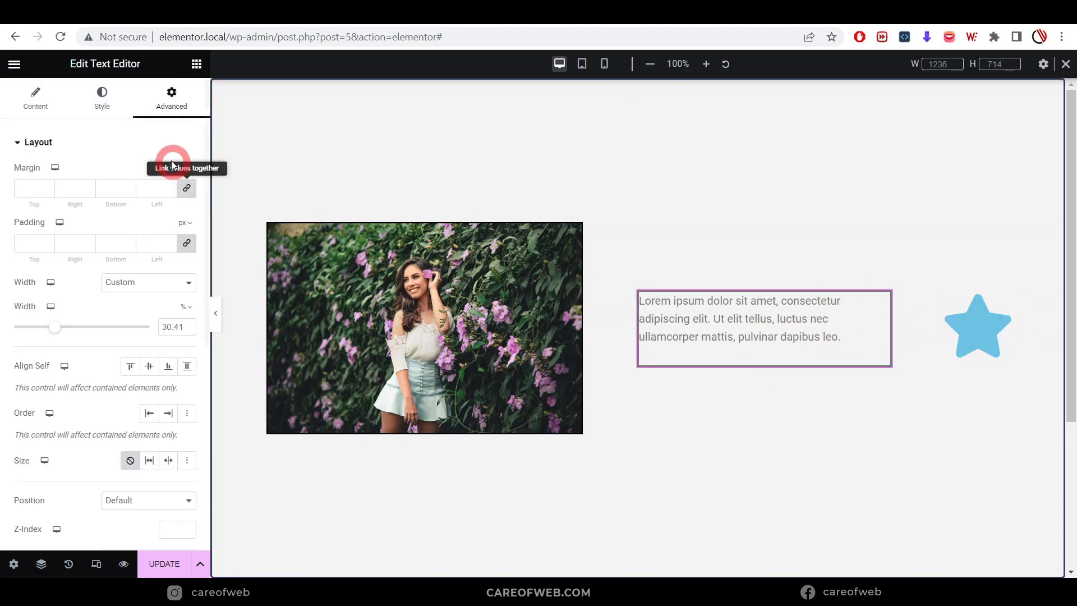
scroll(85, 339, down, 2)
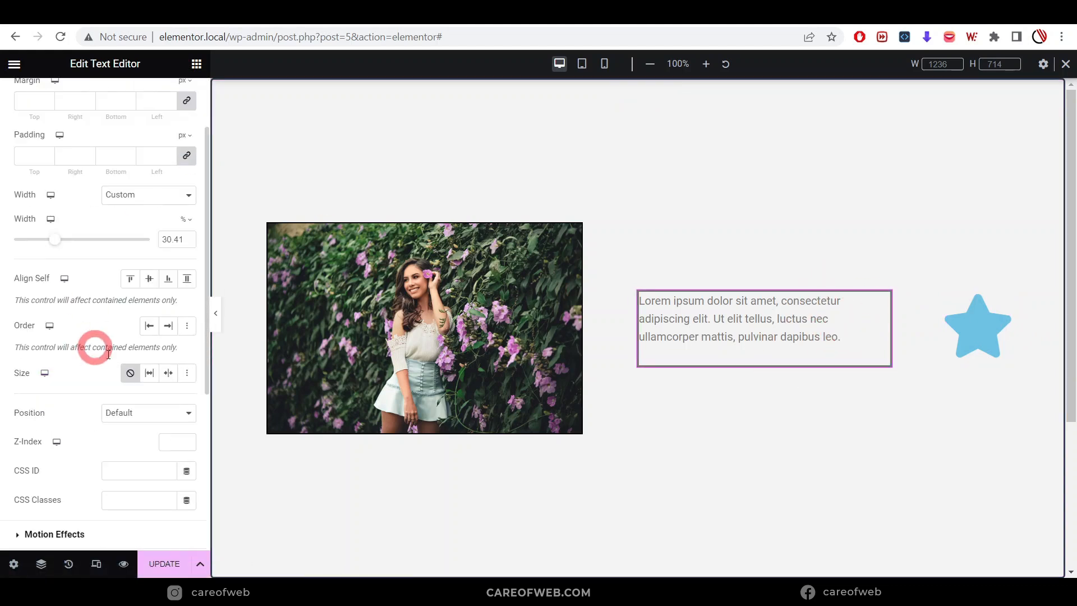
click(170, 326)
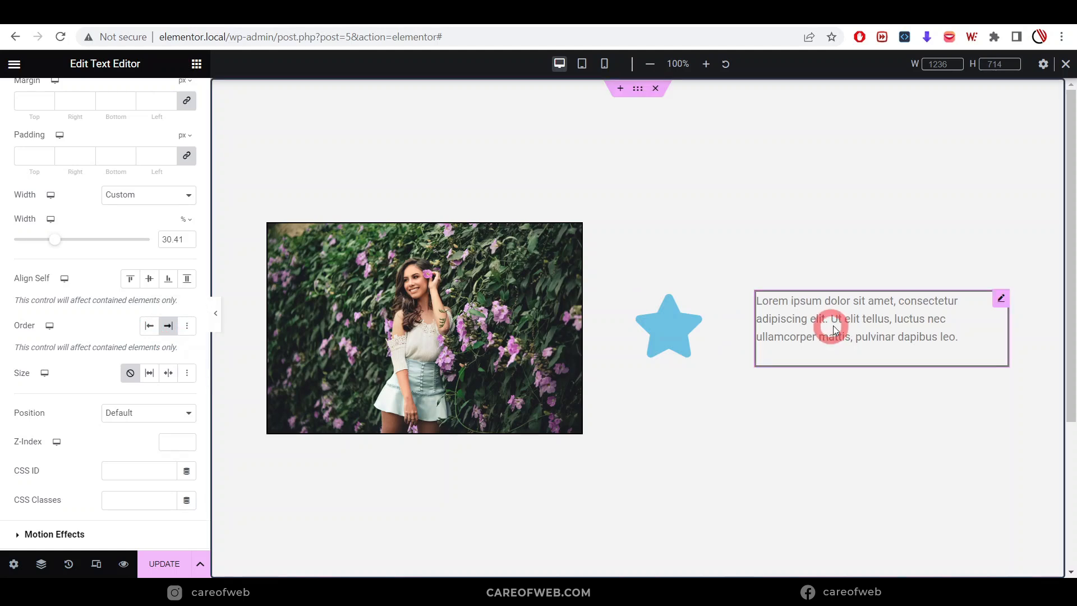
click(146, 330)
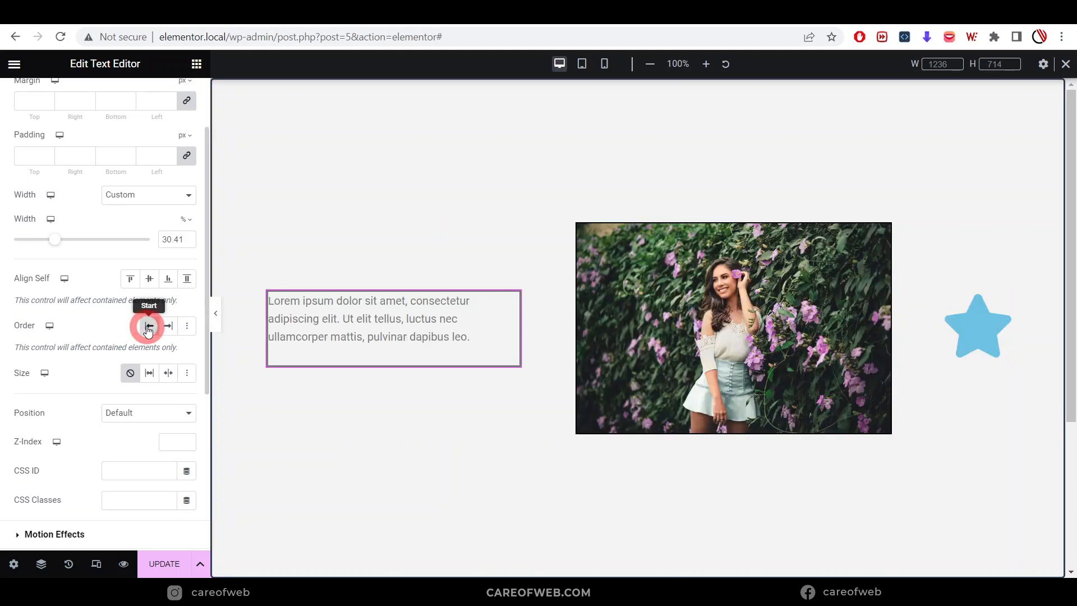
click(165, 327)
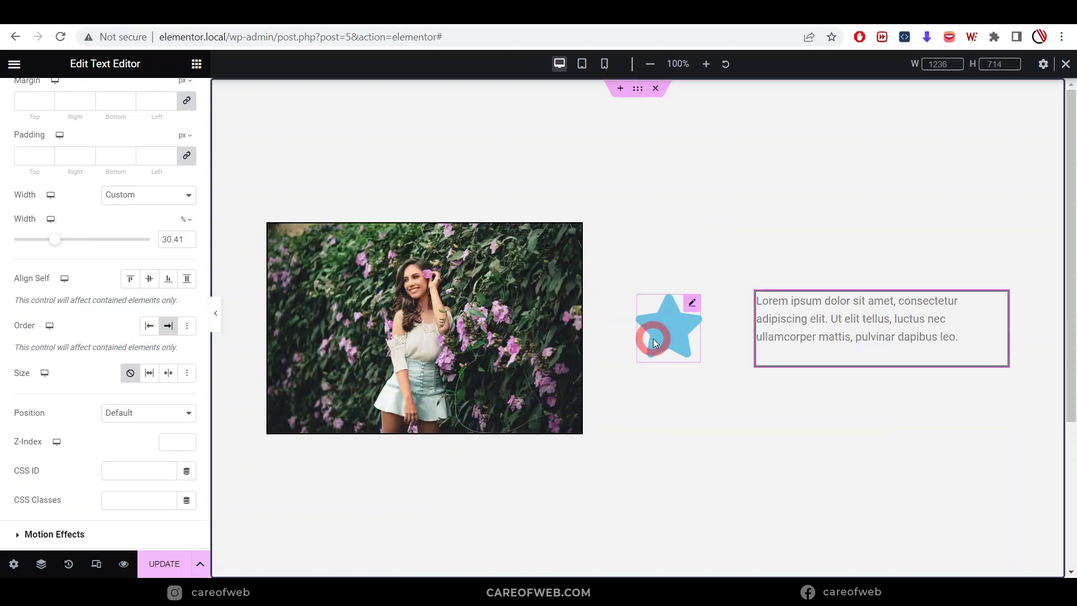
click(166, 325)
- Try the Start and End self-alignment options on the star icon, and align it to the center
click(1000, 308)
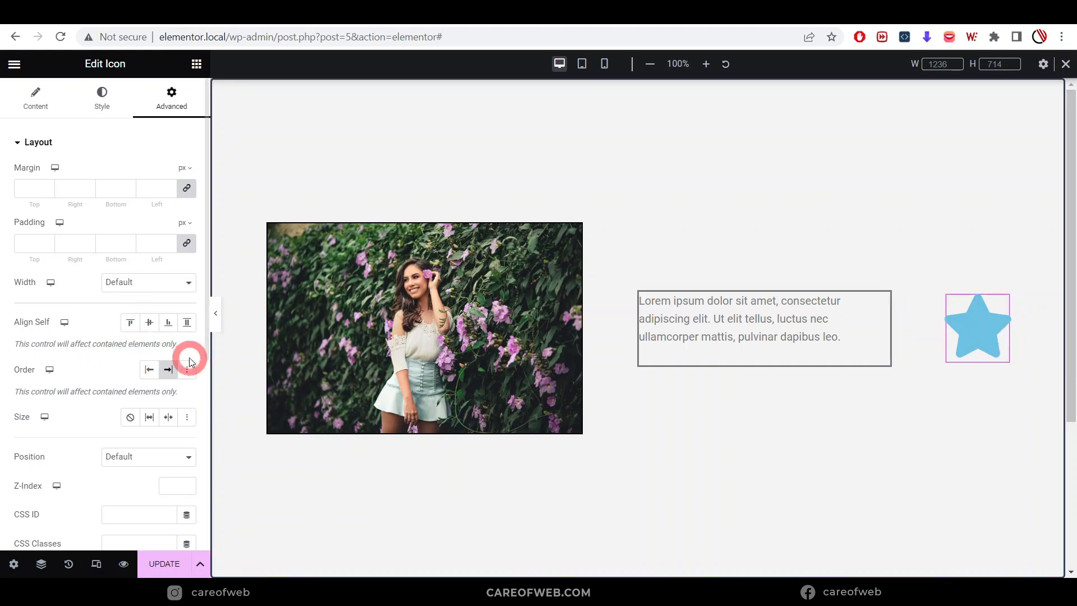
click(131, 323)
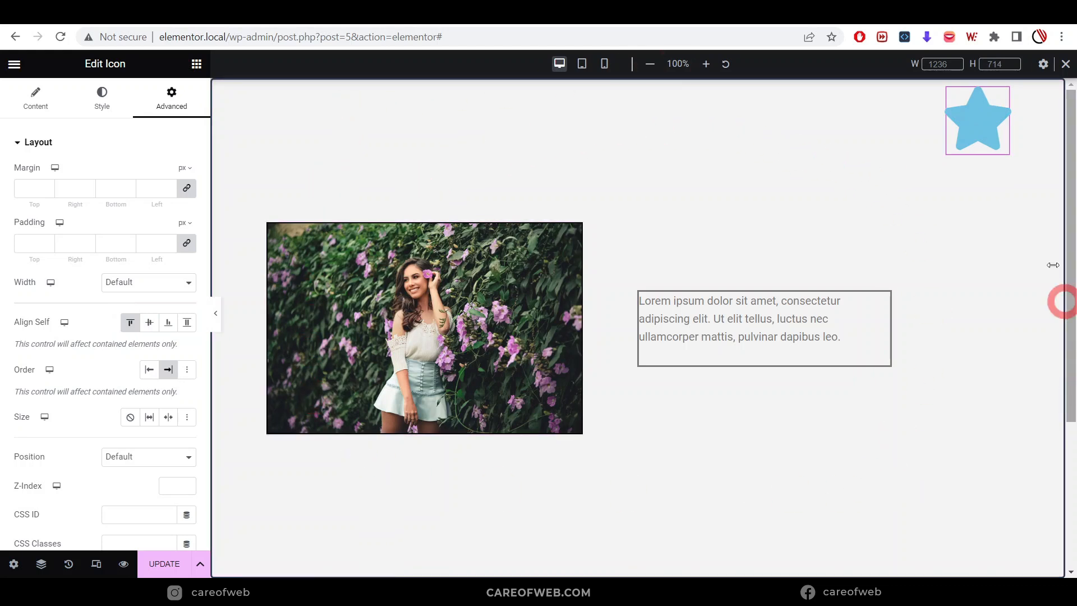
click(152, 327)
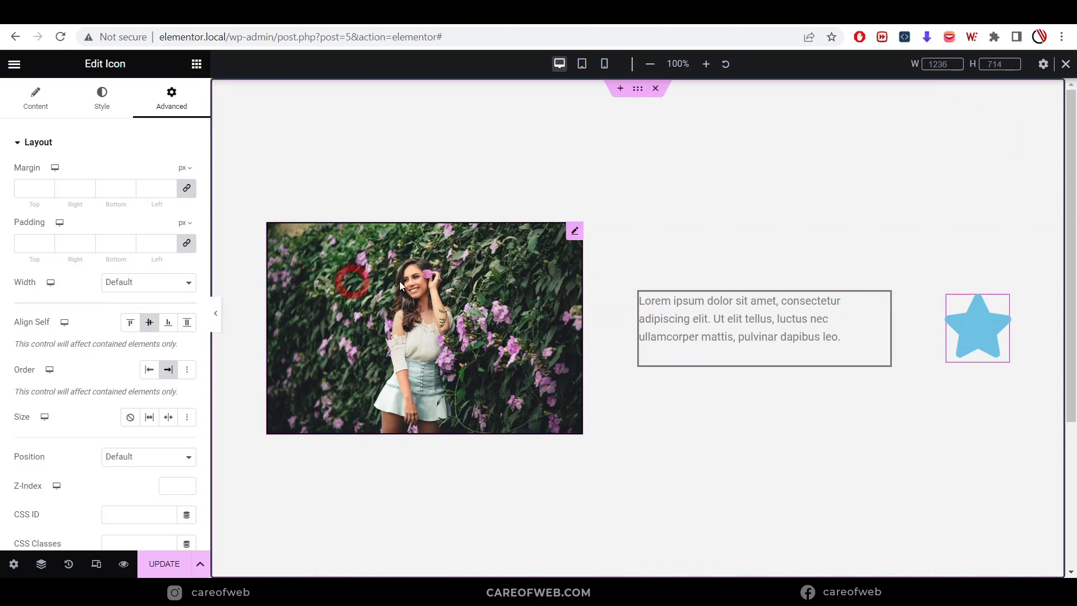
click(169, 323)
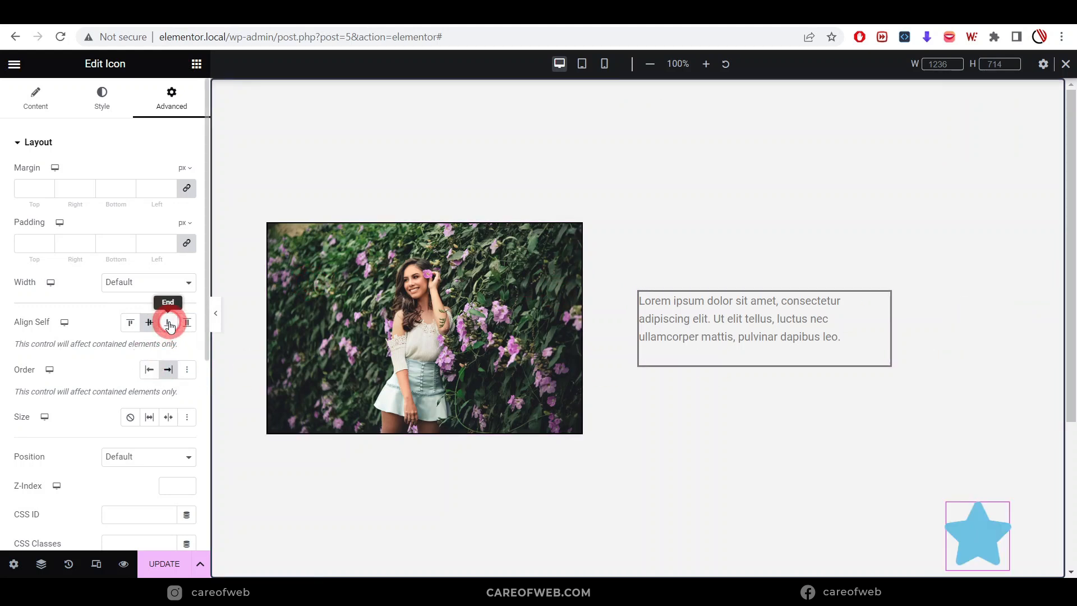
click(170, 324)
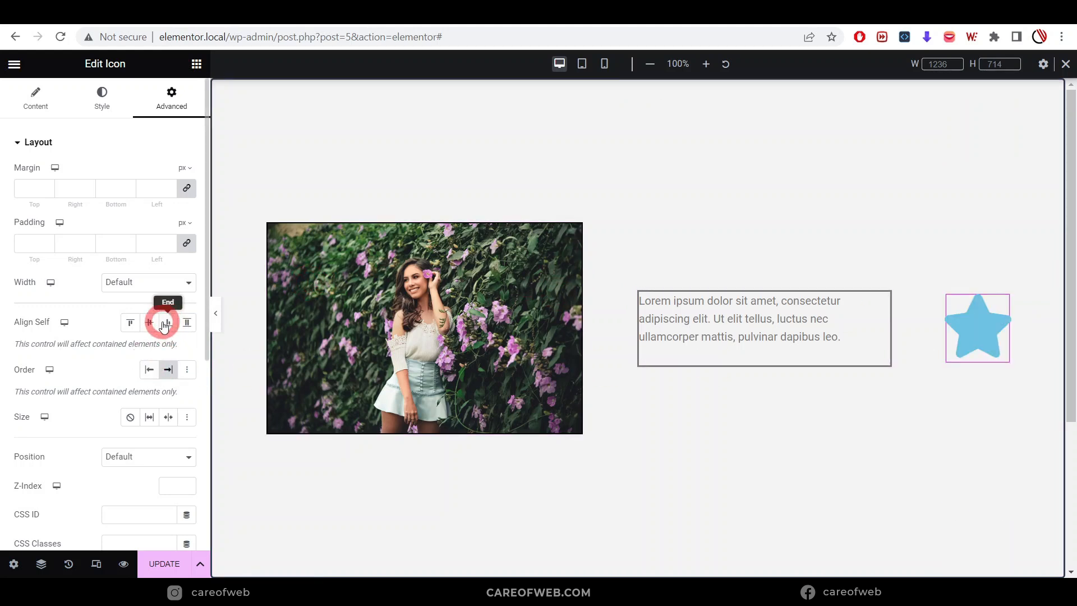
click(152, 327)
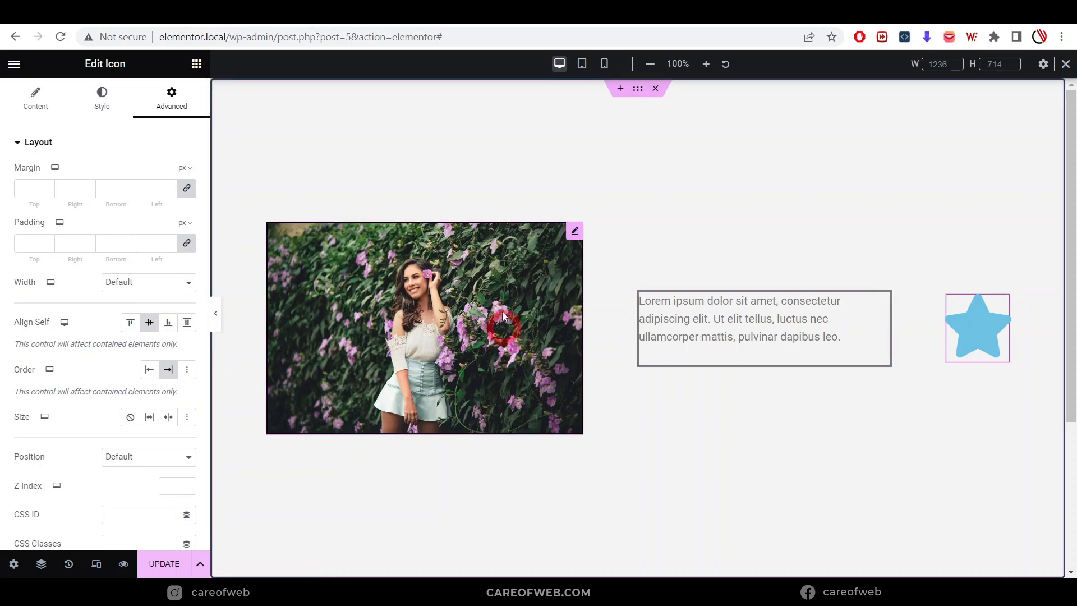
- Duplicate the image widget twice inside the container to have three images
click(575, 230)
right_click(576, 230)
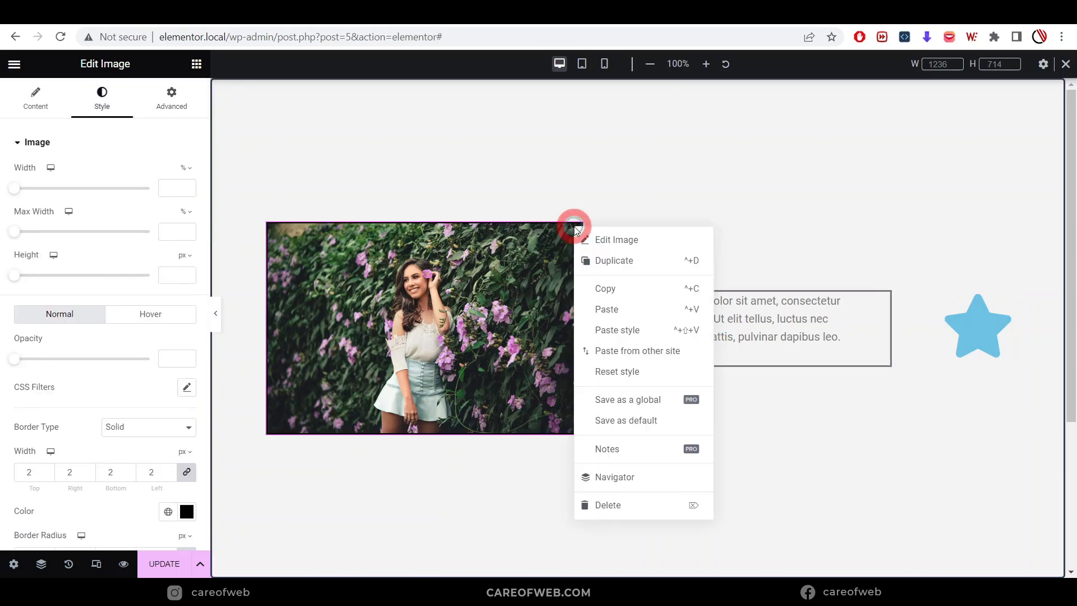
click(607, 262)
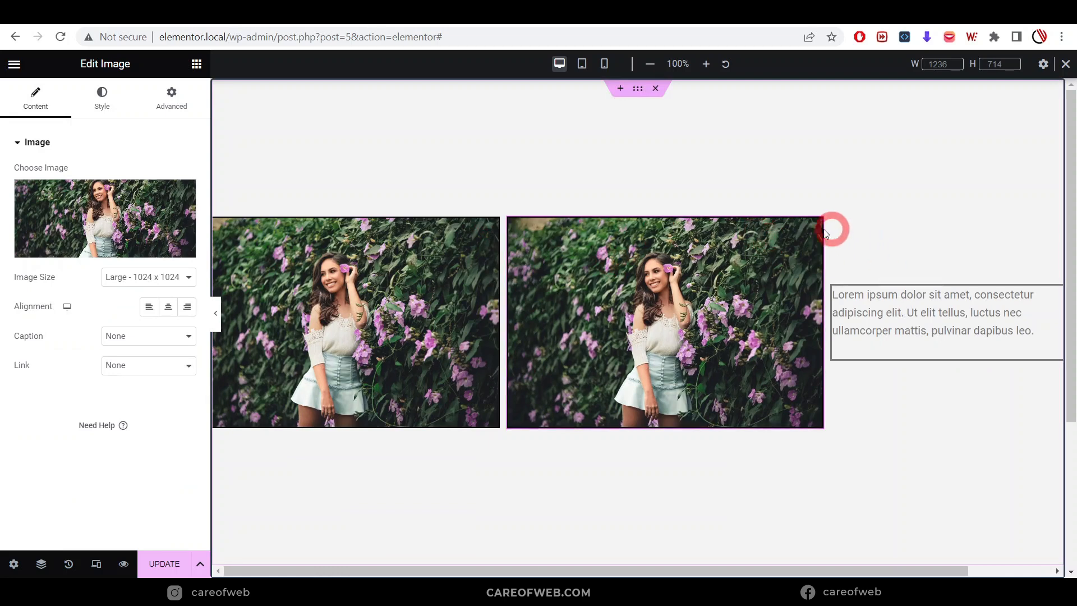
right_click(817, 228)
click(860, 257)
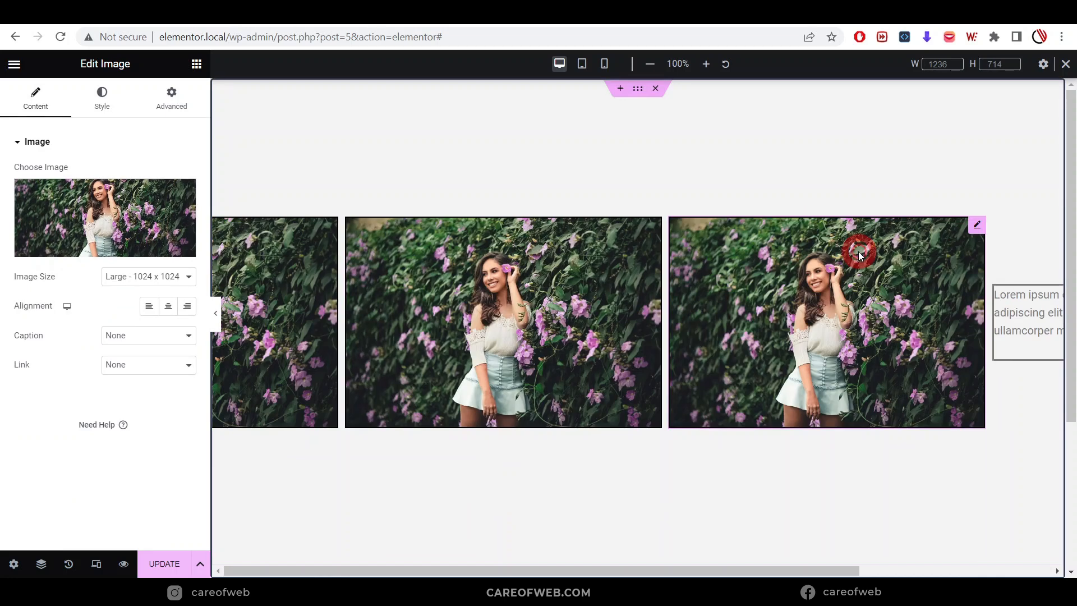
- Set the container's items to Wrap and narrow the images so that all three fit in one row
click(638, 90)
click(187, 485)
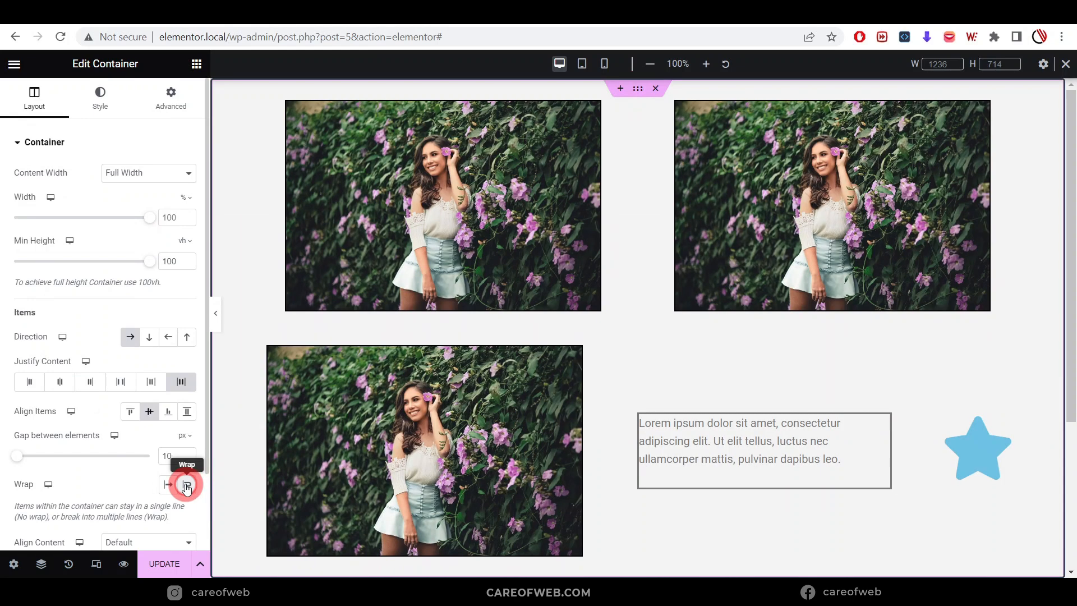
drag(599, 207, 563, 205)
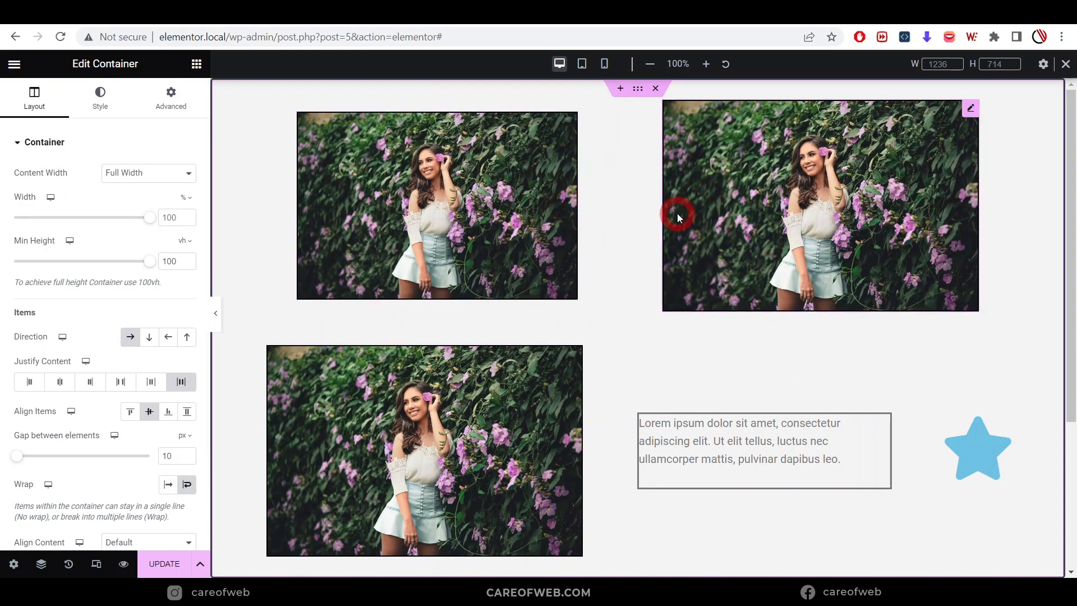
drag(668, 217, 788, 162)
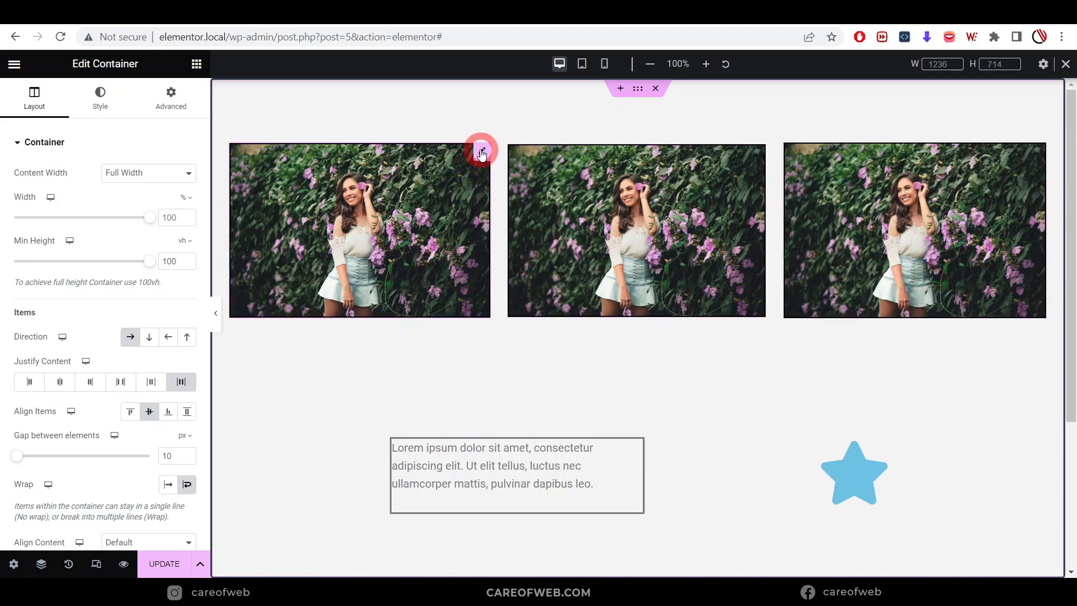
- Align the first image to the start and the third image to the end with their Align Self settings
click(482, 153)
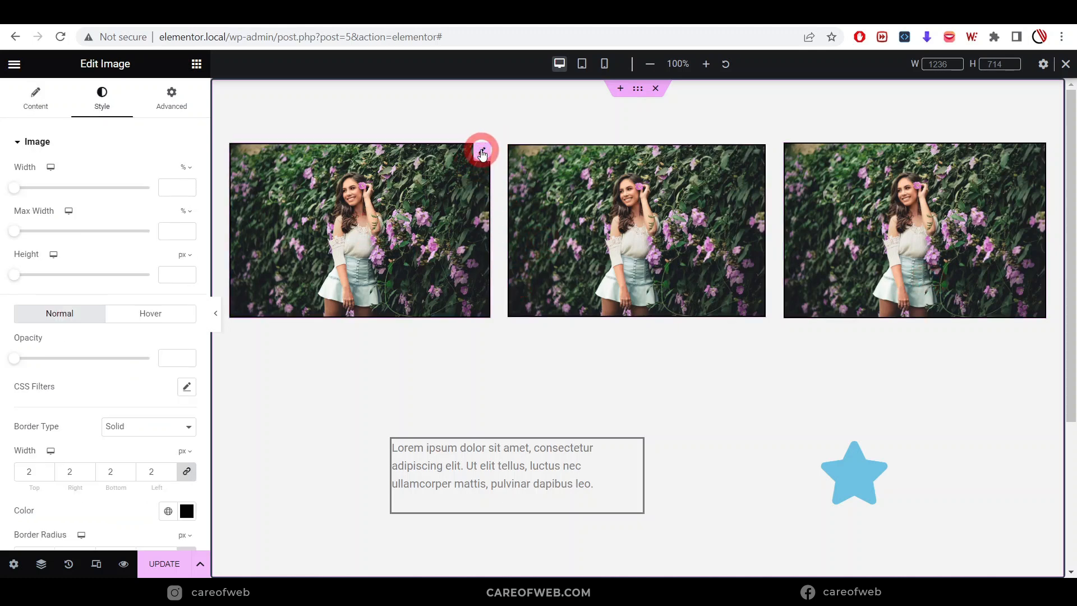
click(176, 101)
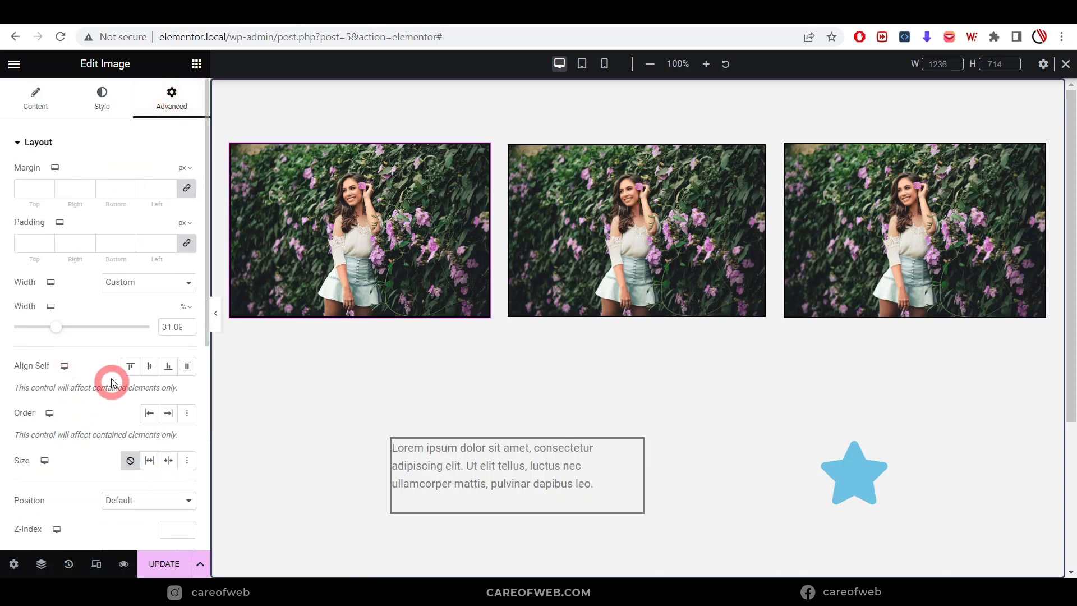
click(131, 368)
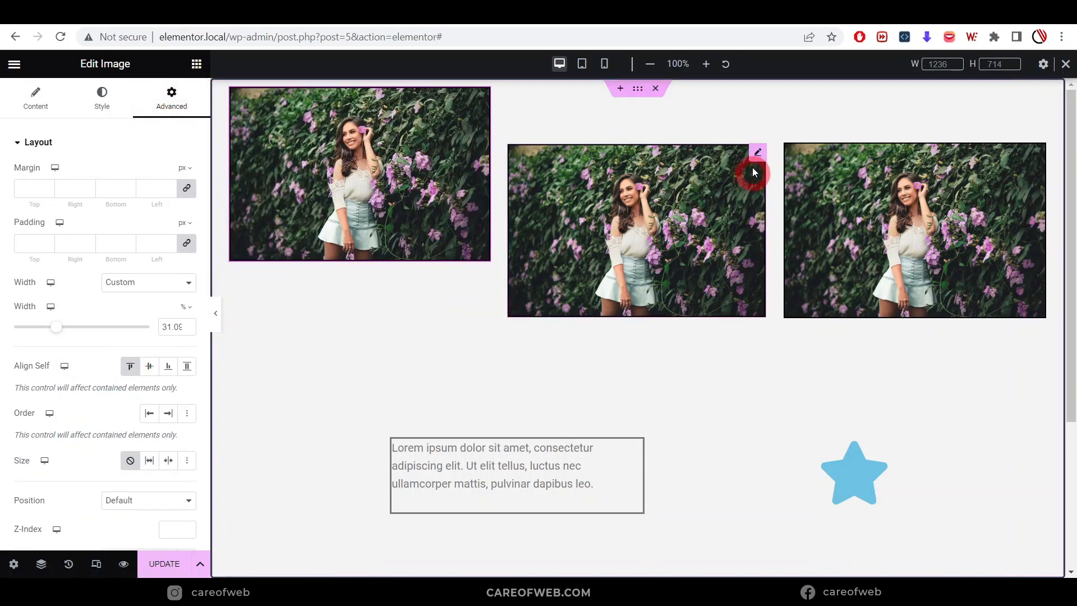
click(1038, 150)
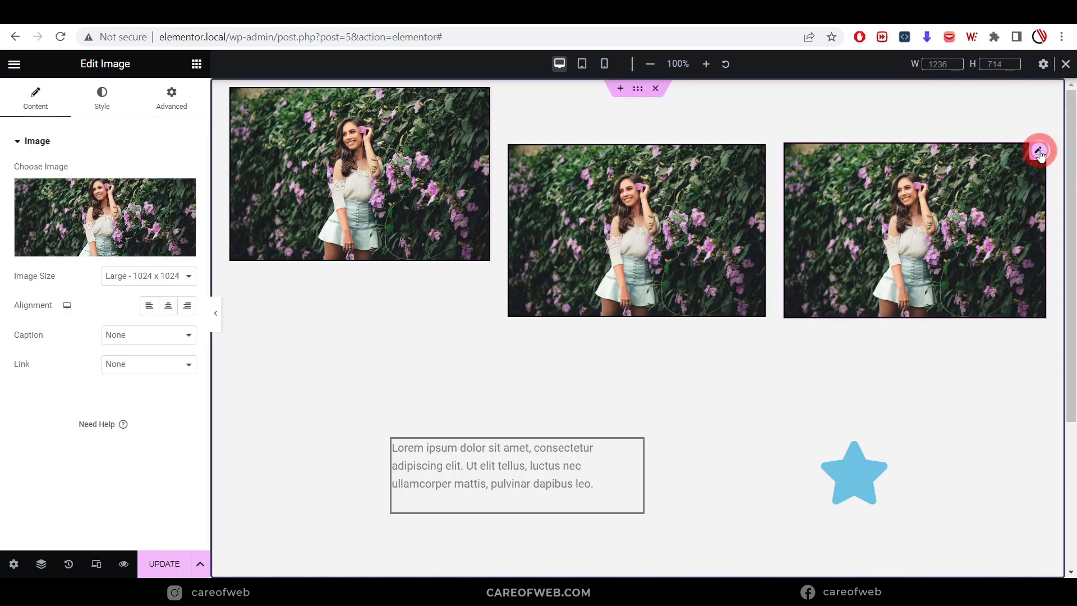
click(171, 98)
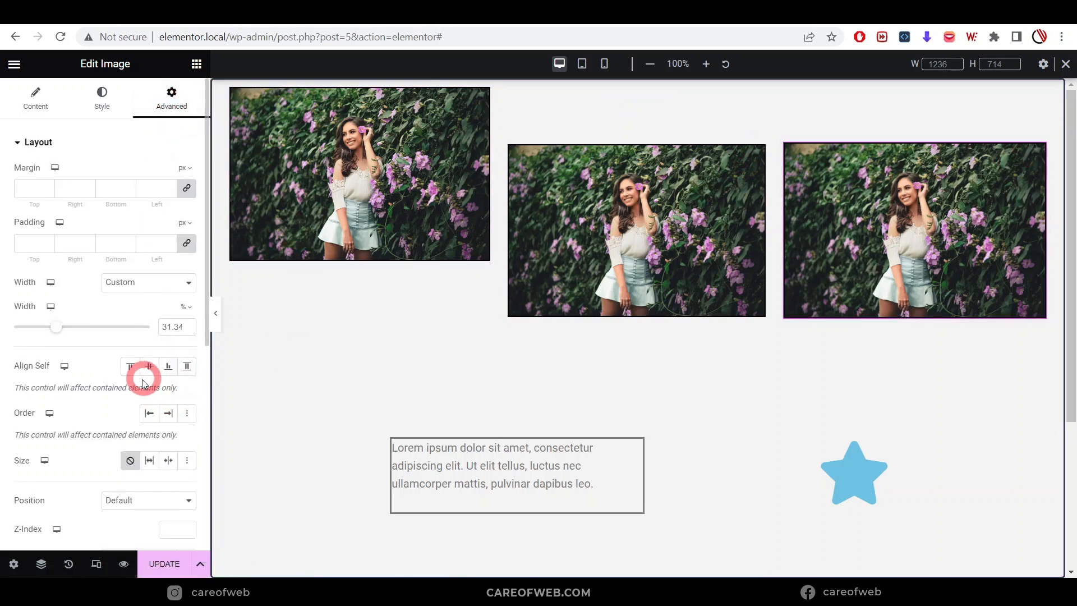
click(168, 367)
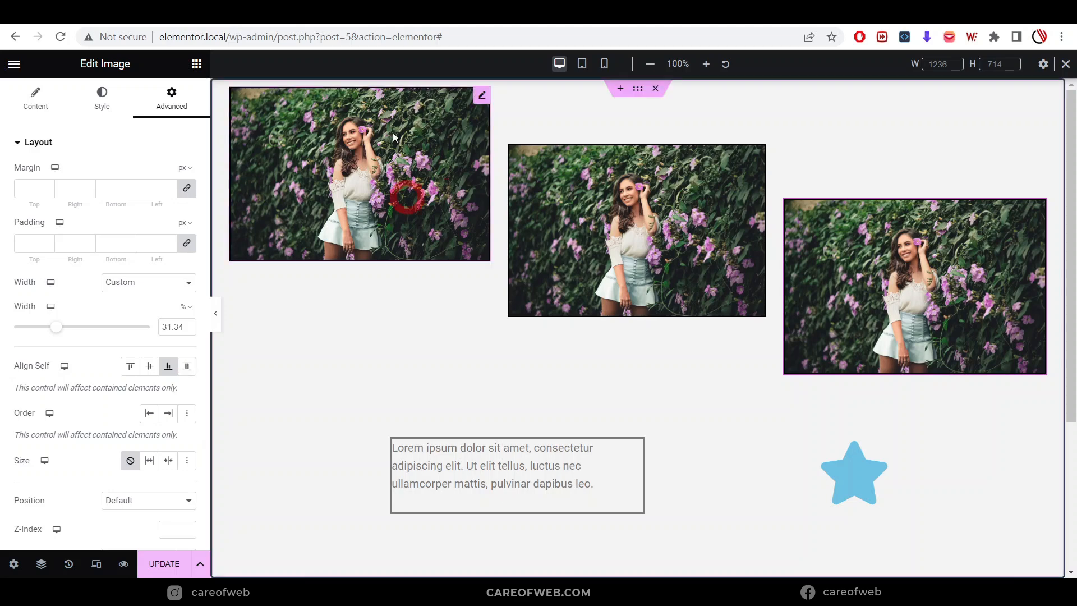
- Examine the star icon's advanced layout settings on the section-based page for comparison, and return to the container page
click(419, 13)
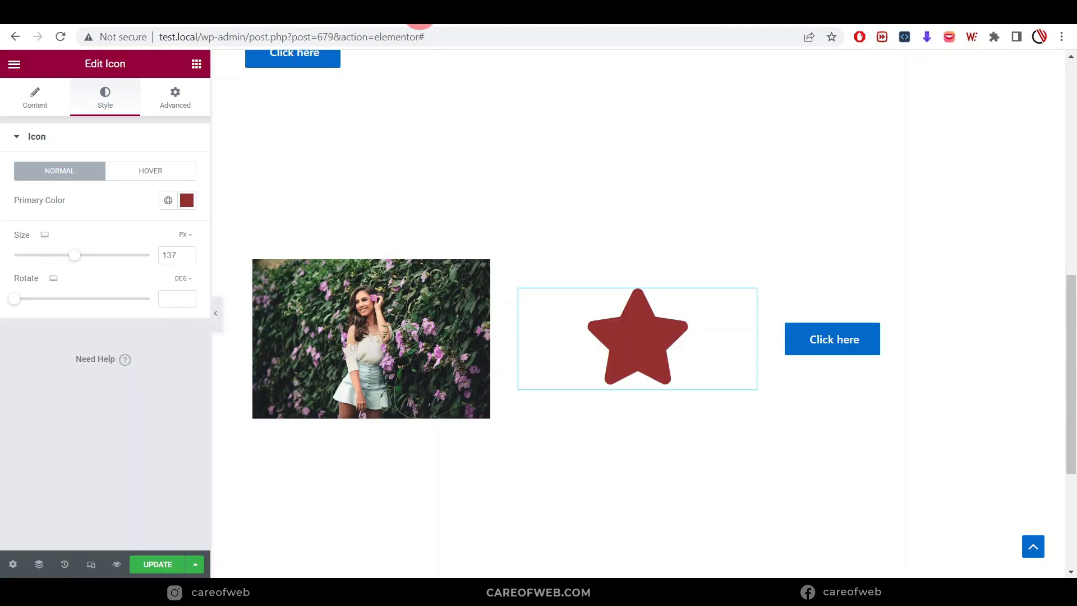
click(180, 96)
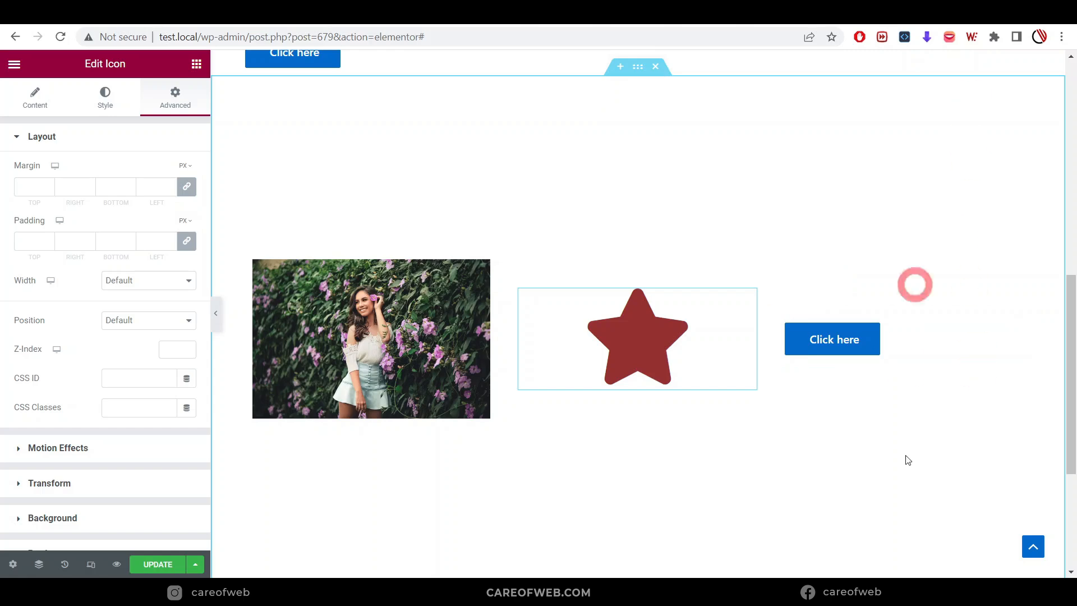
click(125, 11)
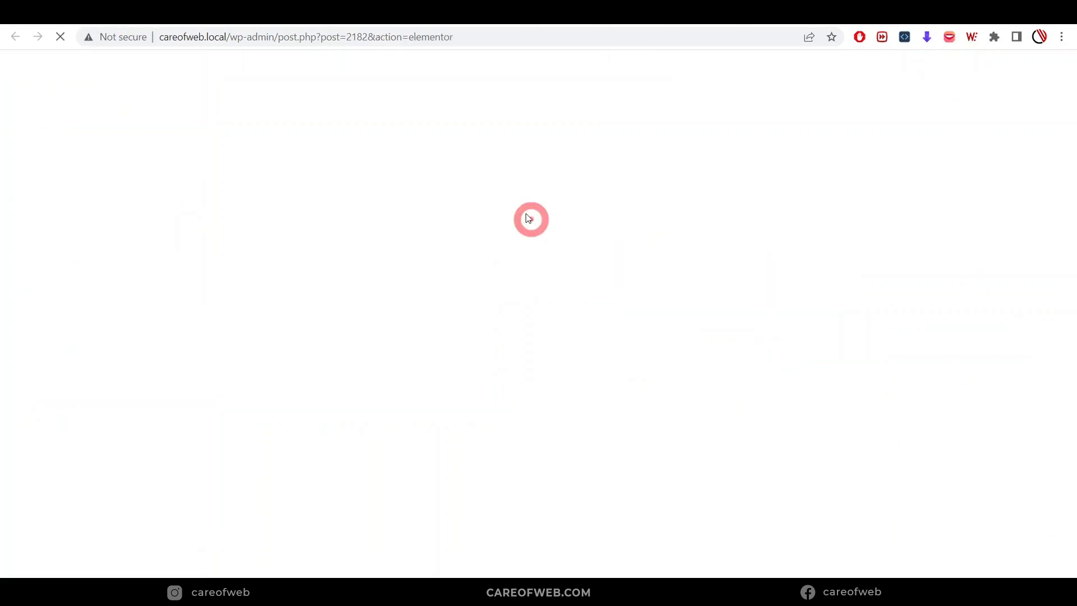
click(197, 16)
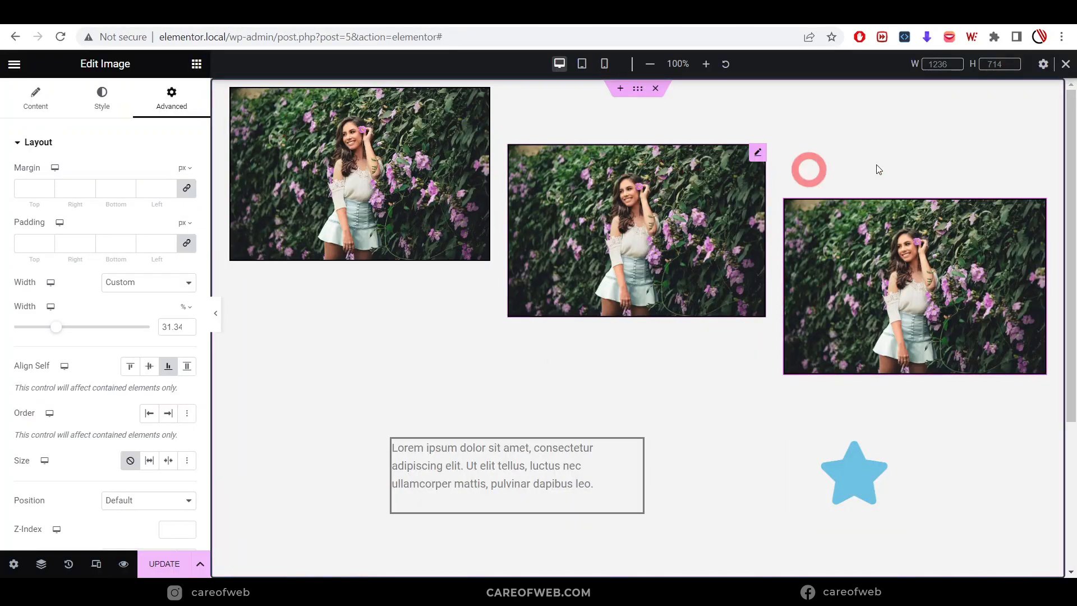
- Look over the page's widgets and review the container's item layout and wrap settings
scroll(678, 306, down, 3)
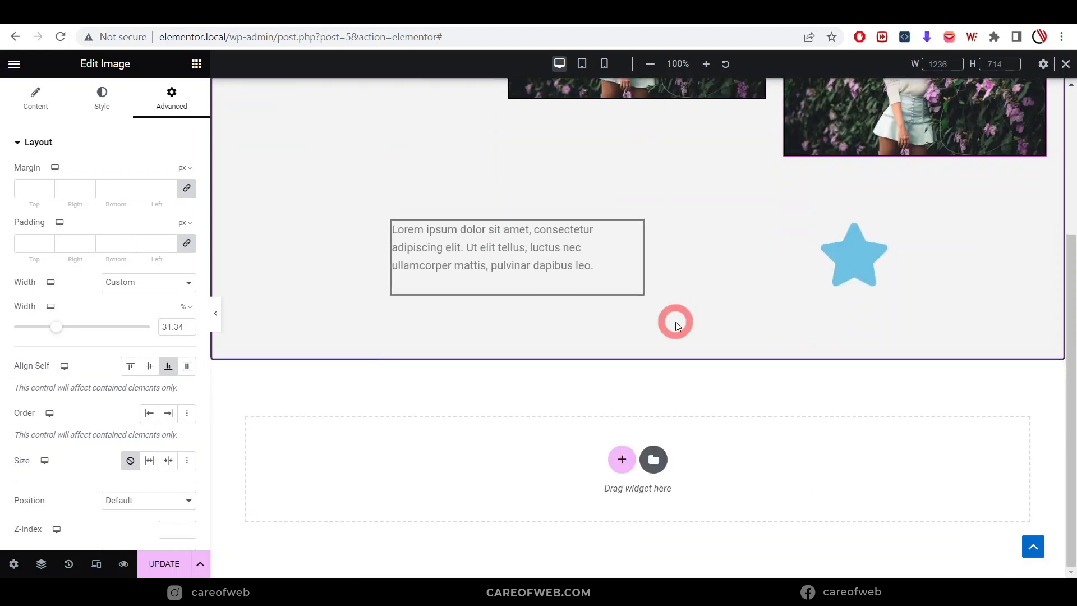
scroll(702, 252, up, 2)
scroll(608, 270, up, 2)
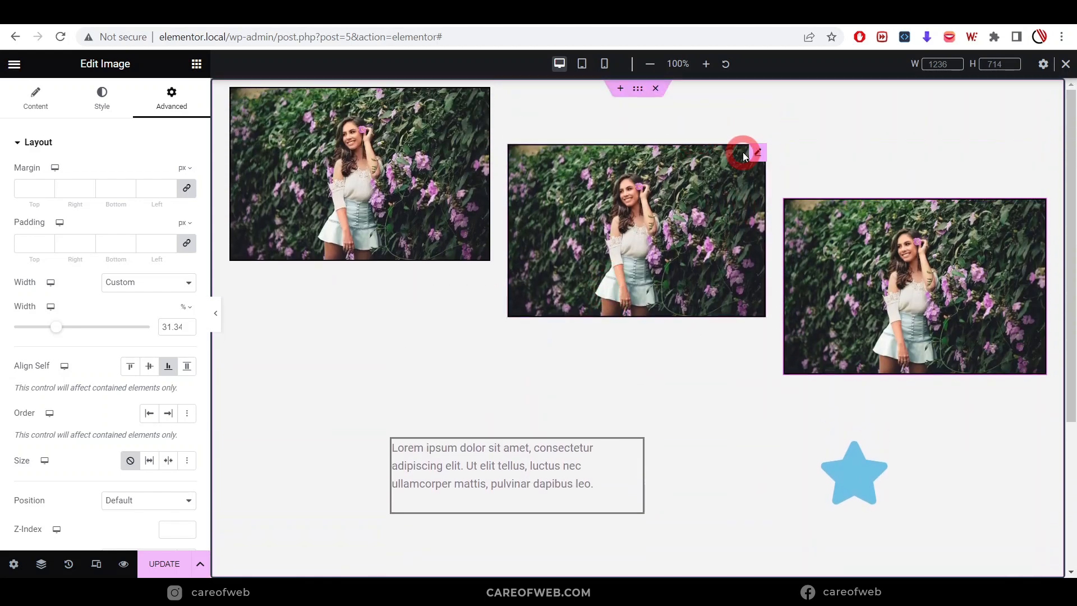
click(637, 91)
scroll(84, 337, down, 3)
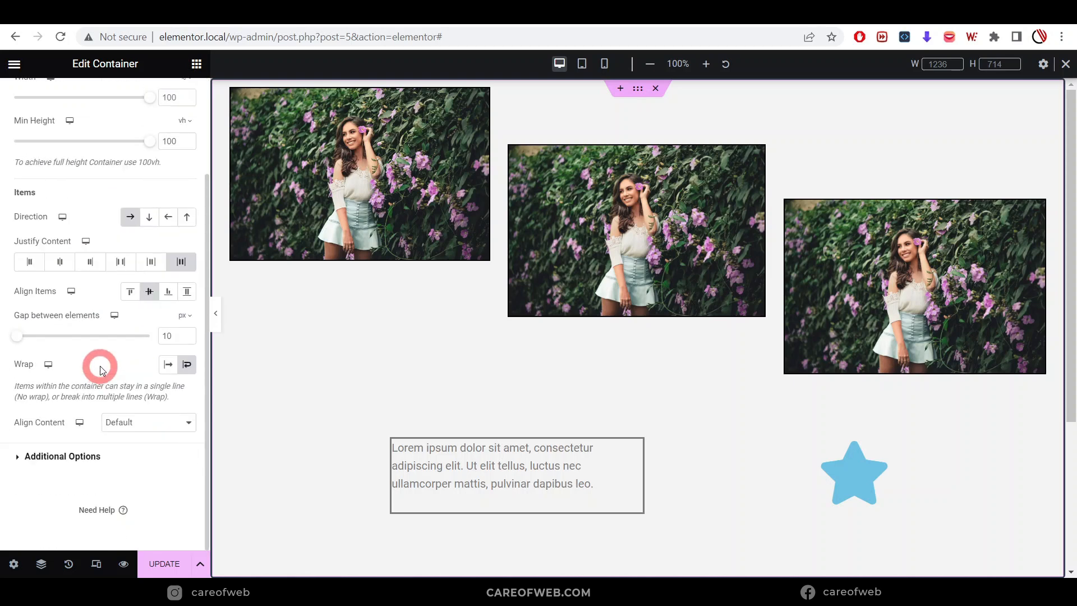
scroll(98, 367, up, 3)
- Try the Grow size option in the middle image's advanced layout settings
click(755, 159)
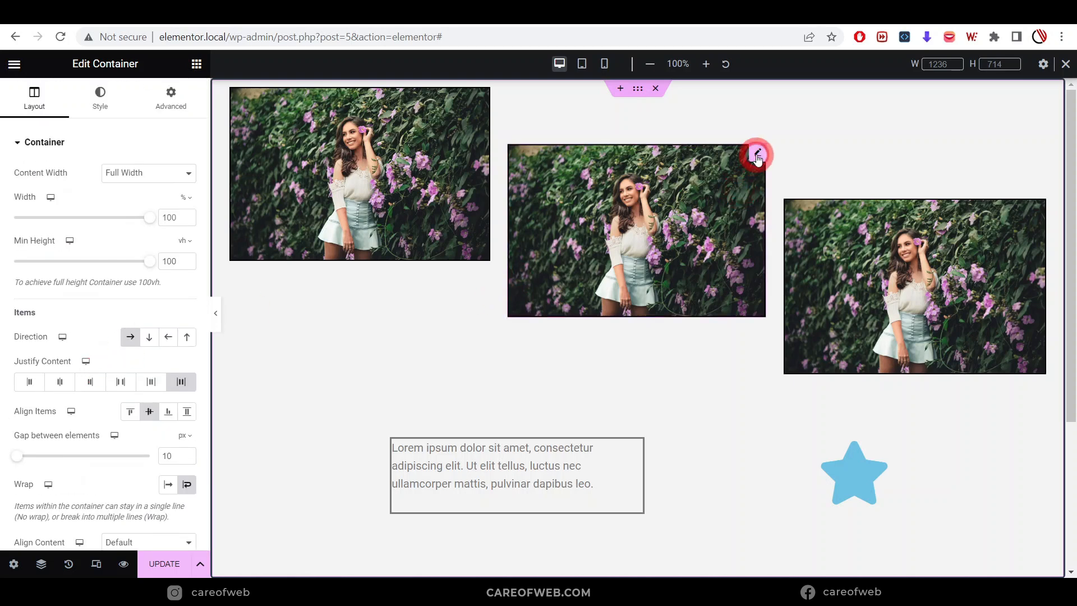
click(178, 103)
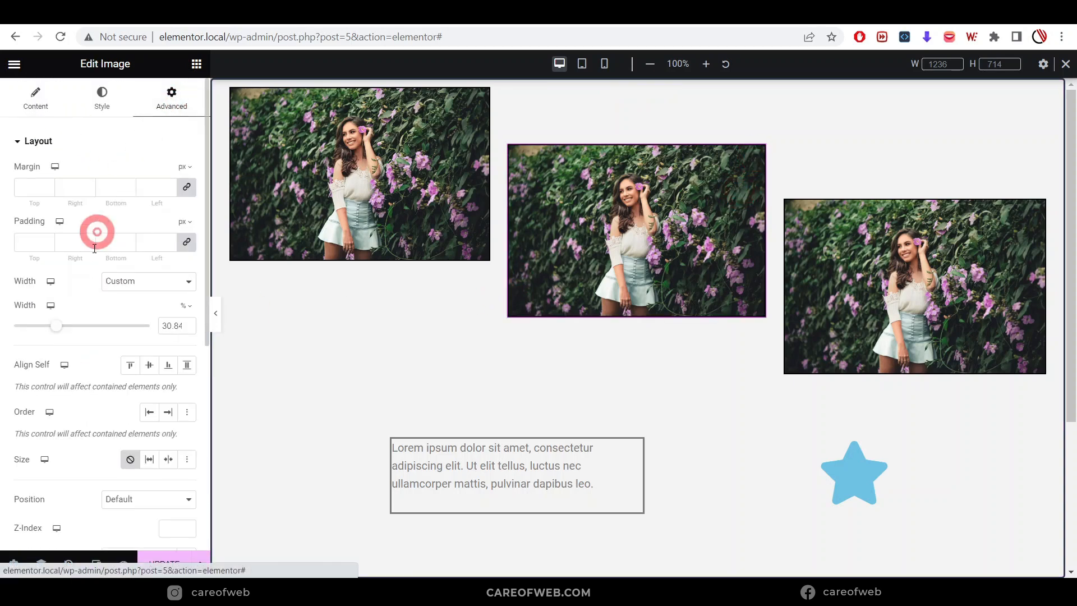
scroll(58, 352, down, 3)
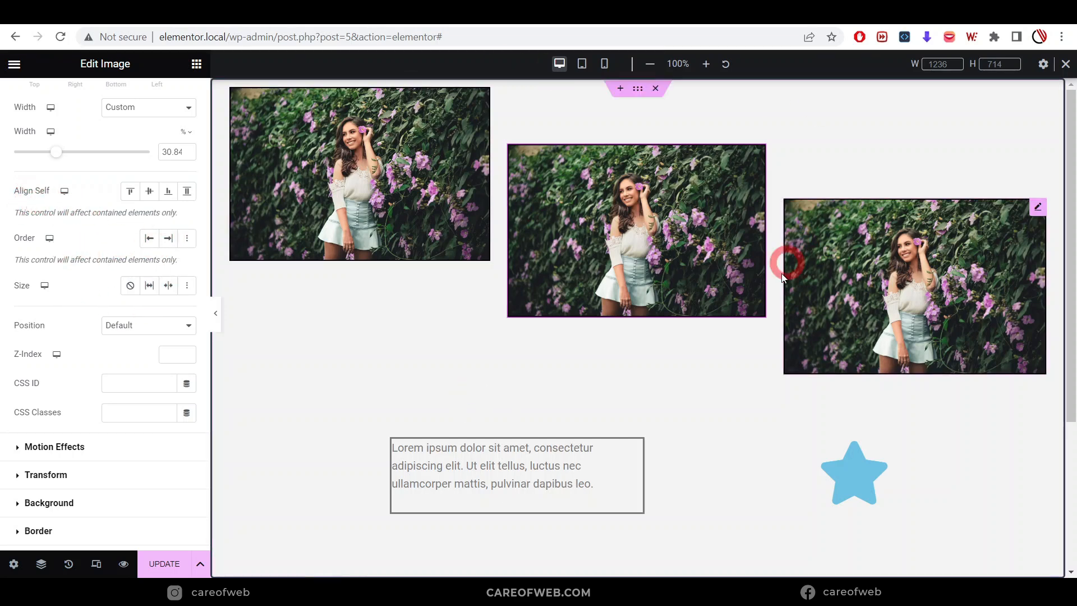
click(147, 287)
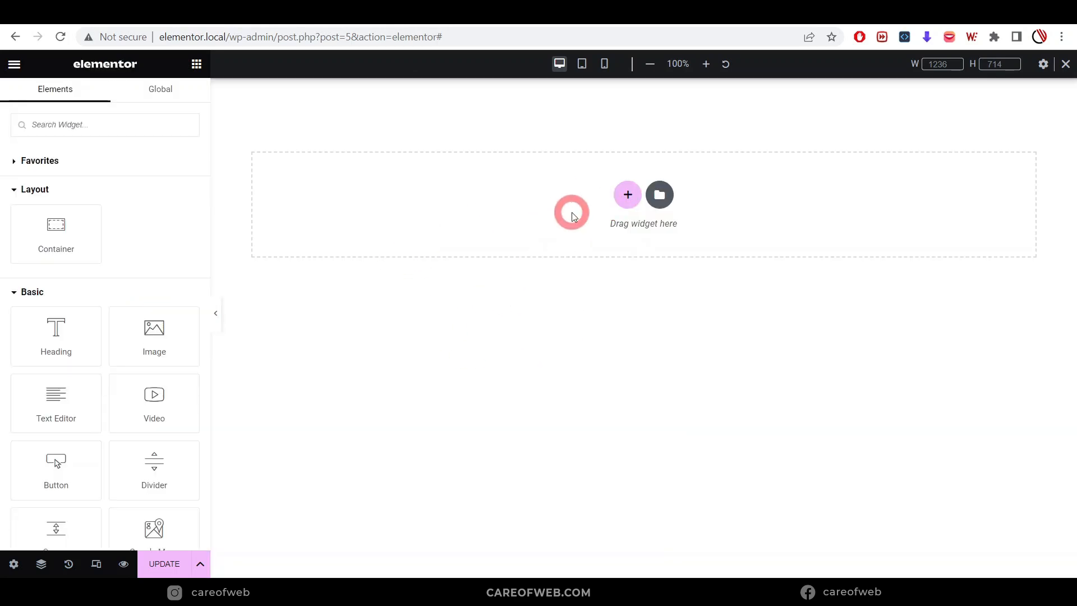
click(627, 198)
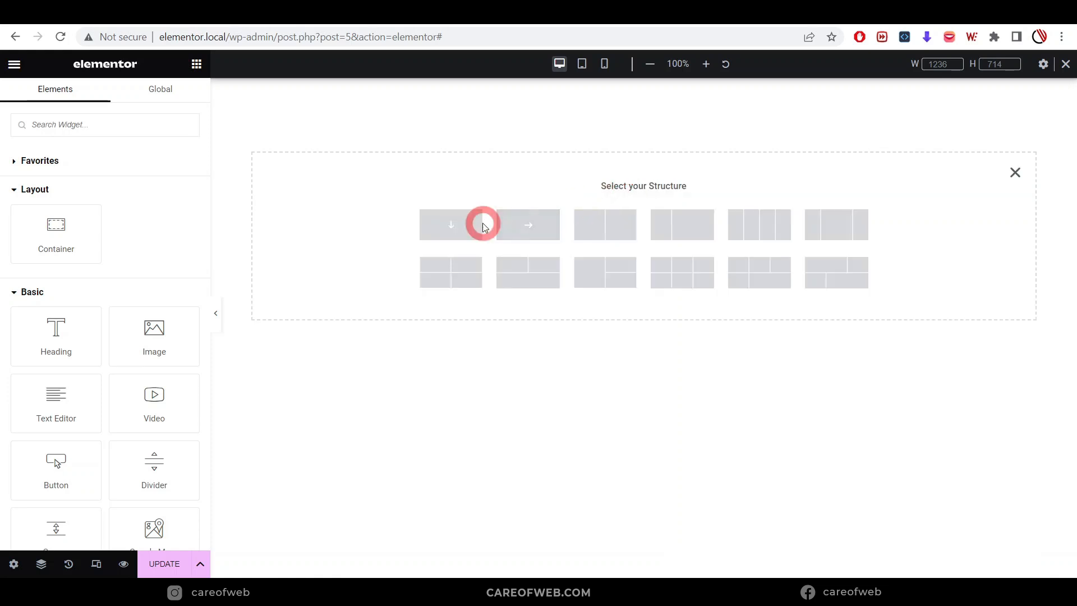
click(536, 226)
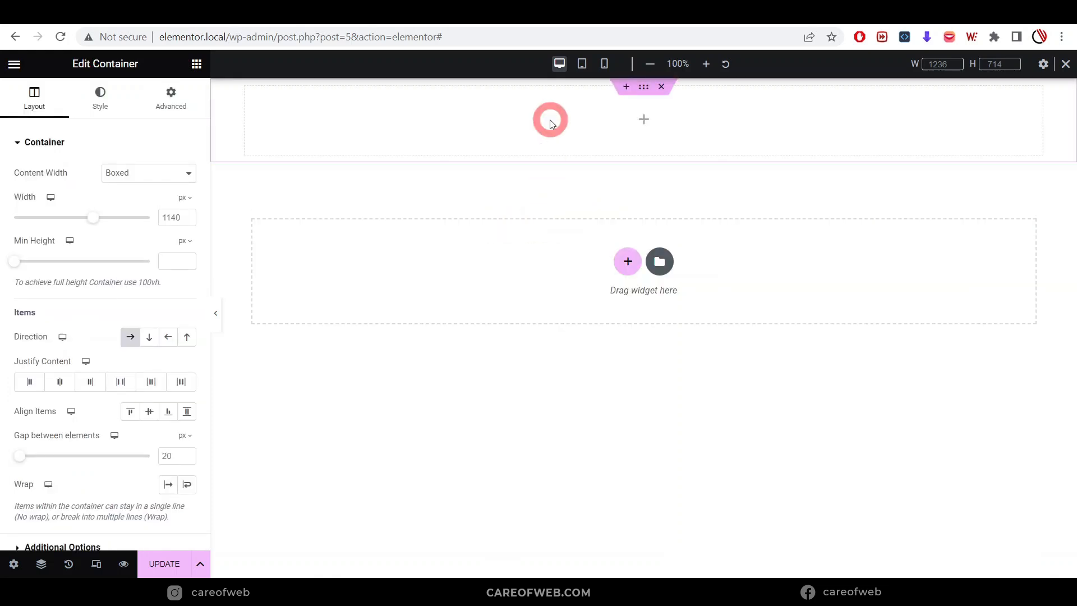
click(196, 63)
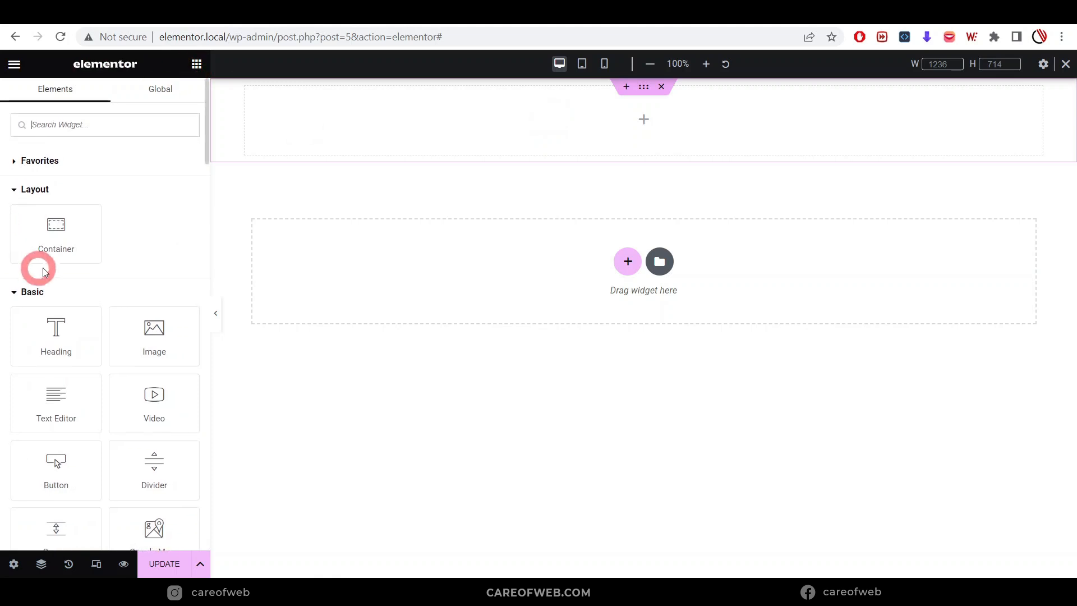
drag(57, 235, 580, 135)
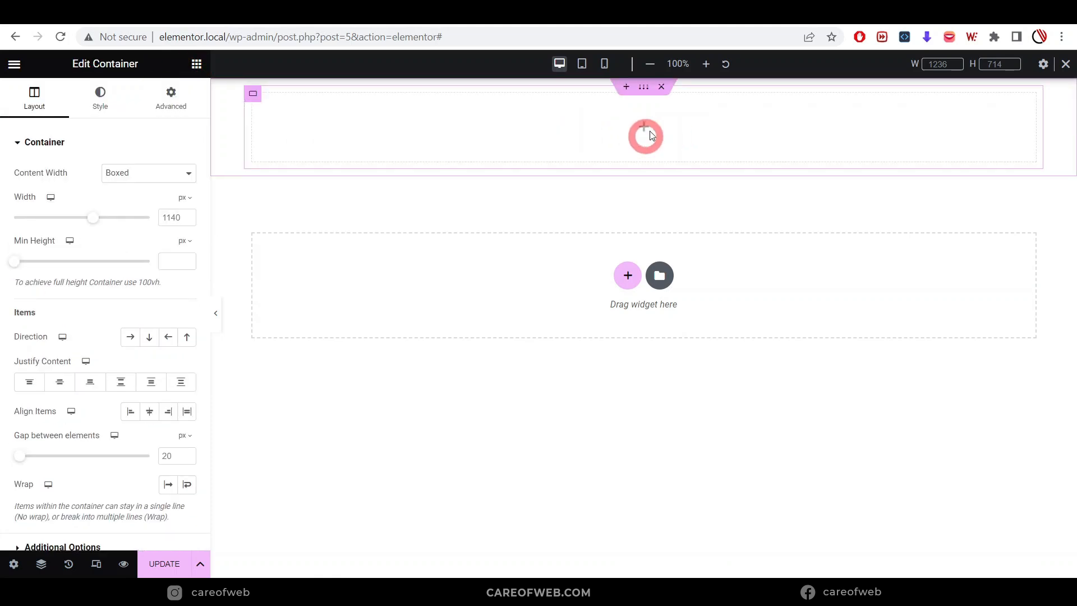
click(660, 88)
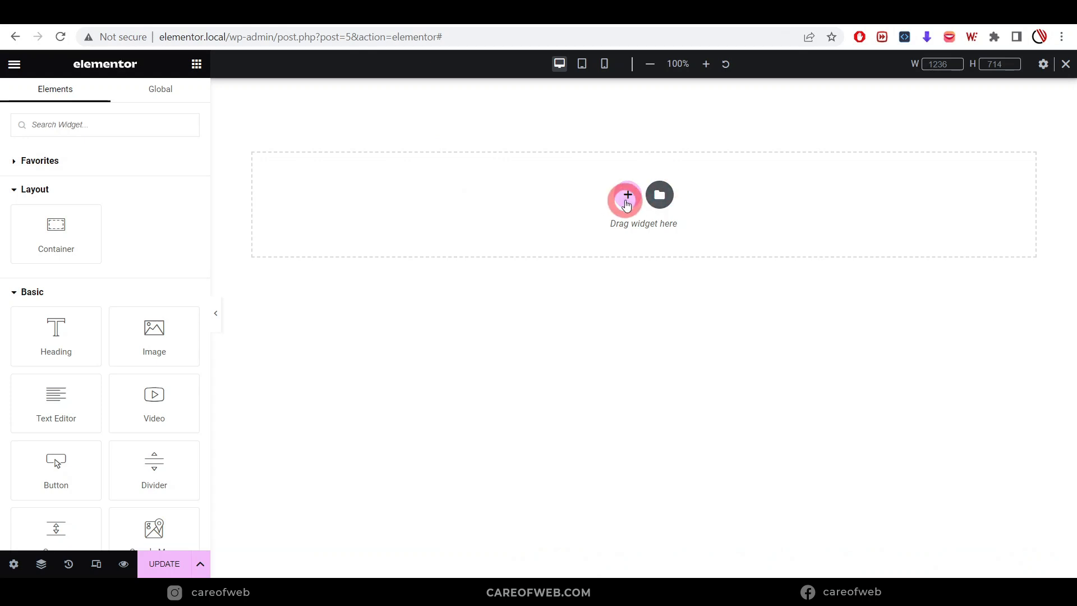
- Add a row-direction container with Full Width content and a minimum height of 100 vh
click(628, 196)
click(511, 225)
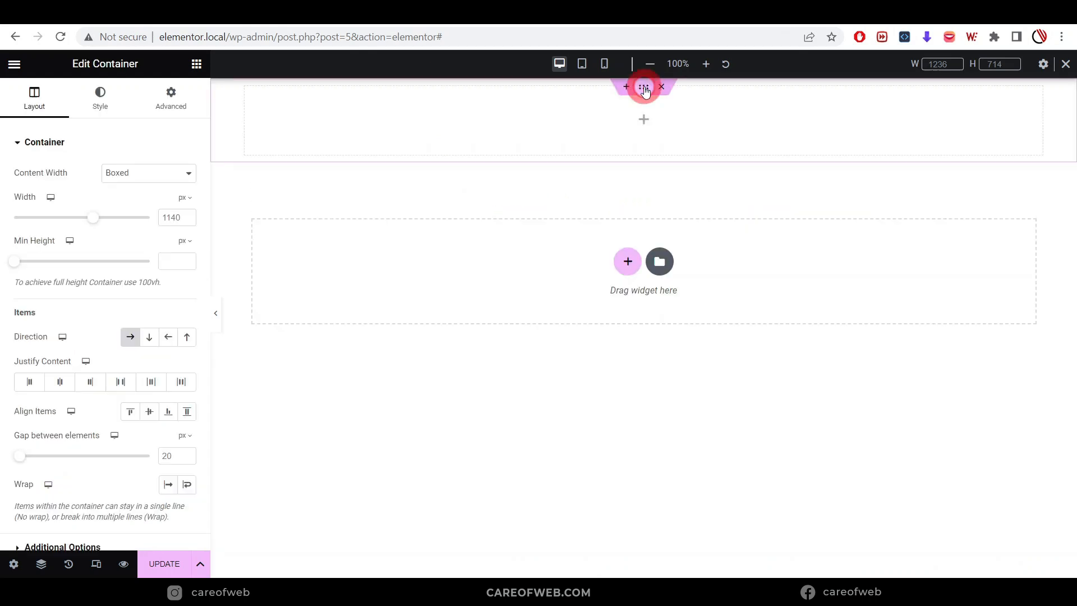
click(149, 173)
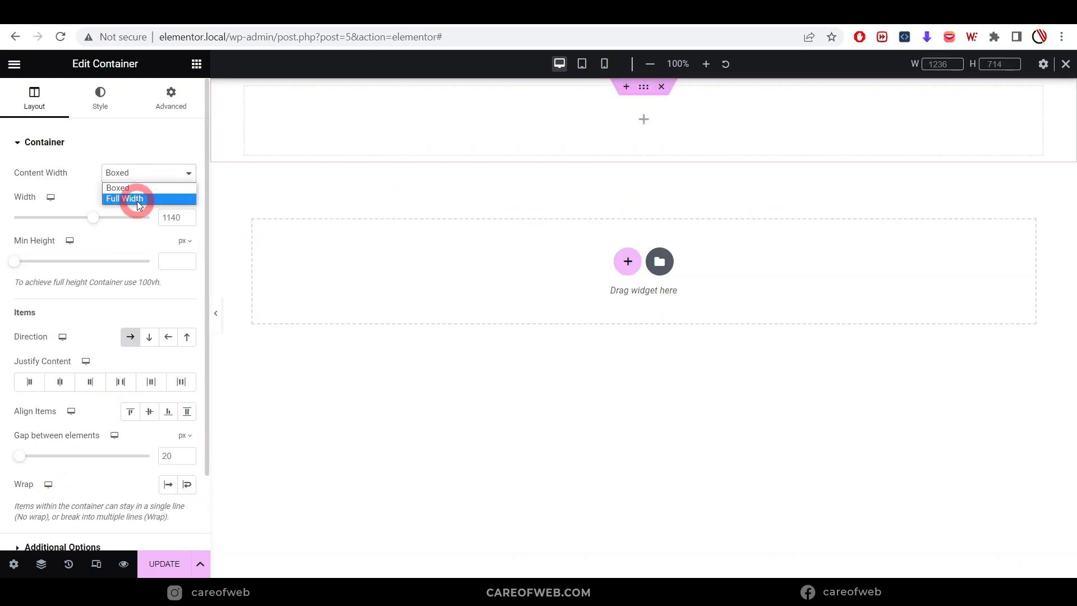
click(138, 197)
click(190, 243)
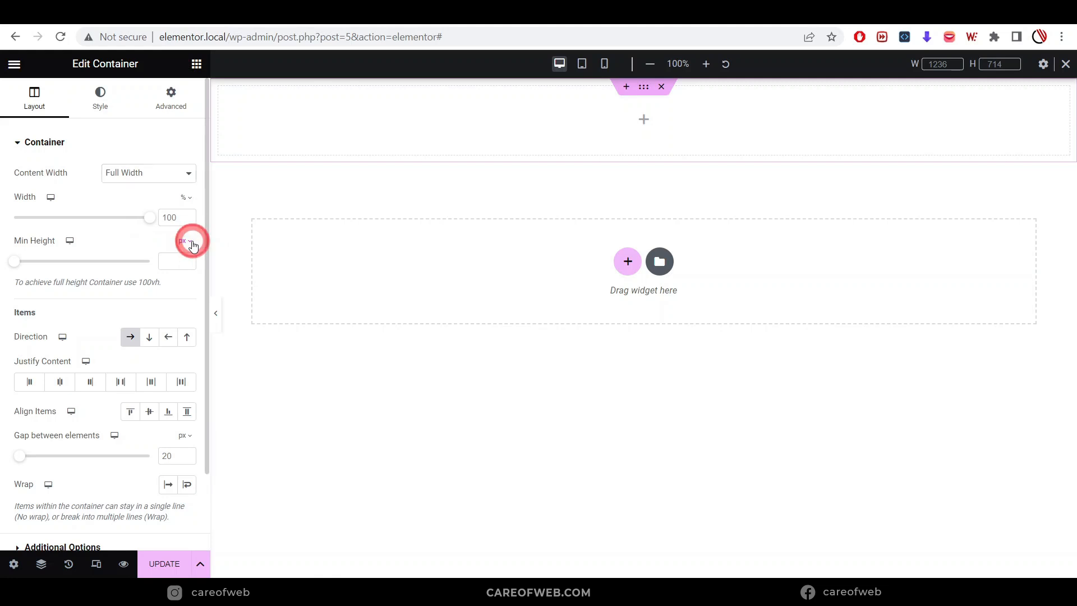
click(186, 308)
click(173, 259)
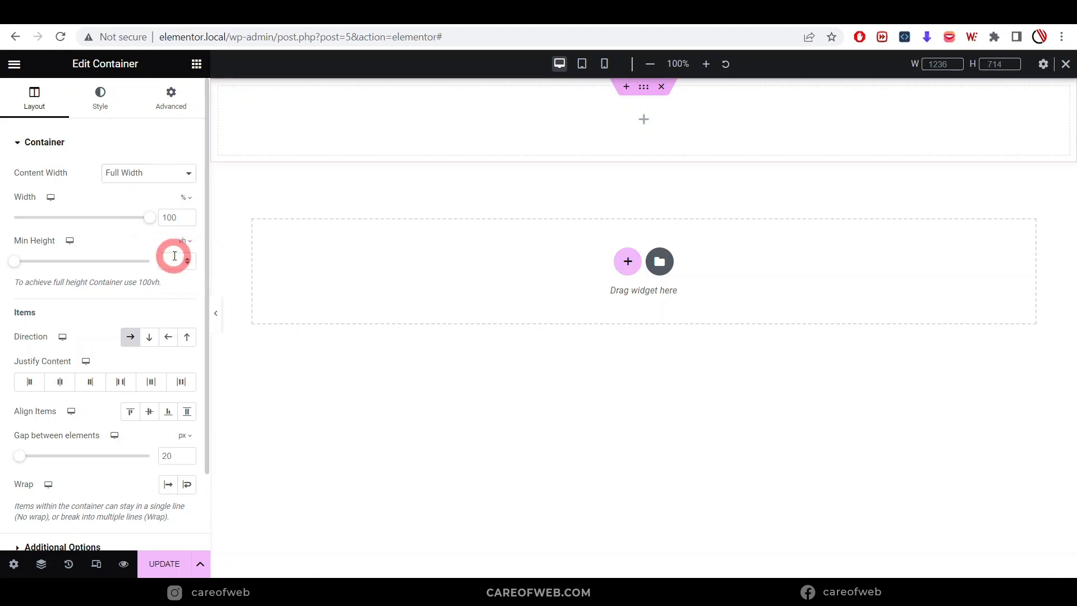
text(100)
click(639, 89)
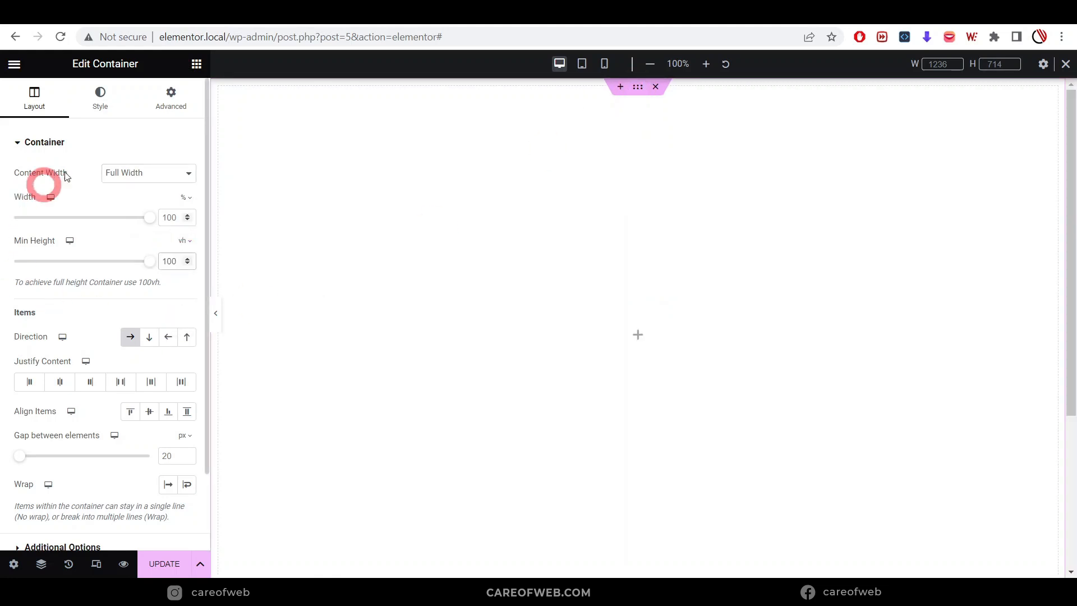
- Give the container a classic background using the image home-new-bg-free-img.jpg from the media library
click(99, 100)
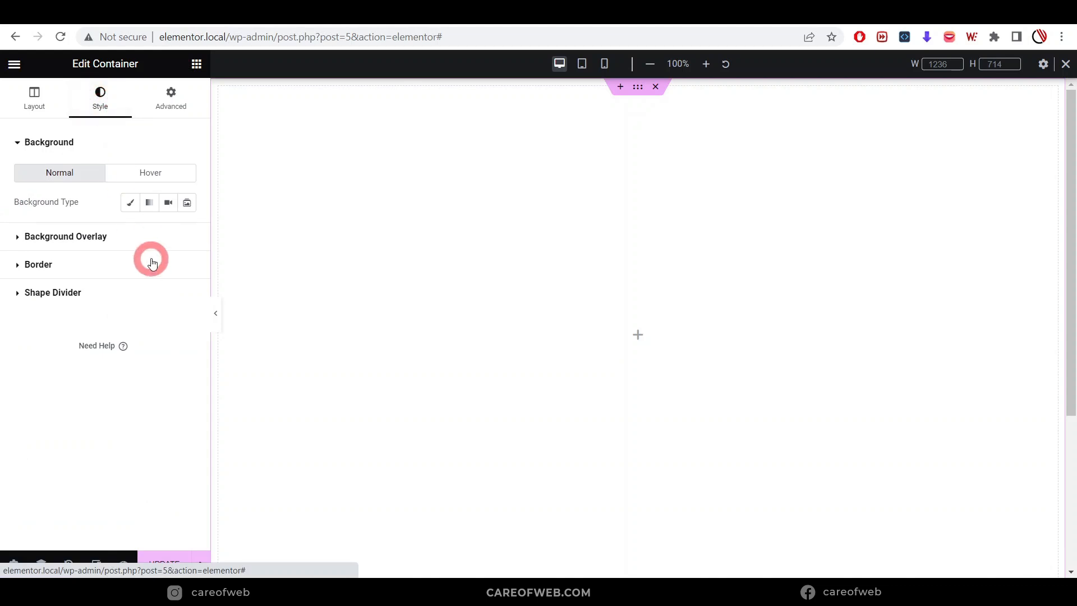
click(126, 205)
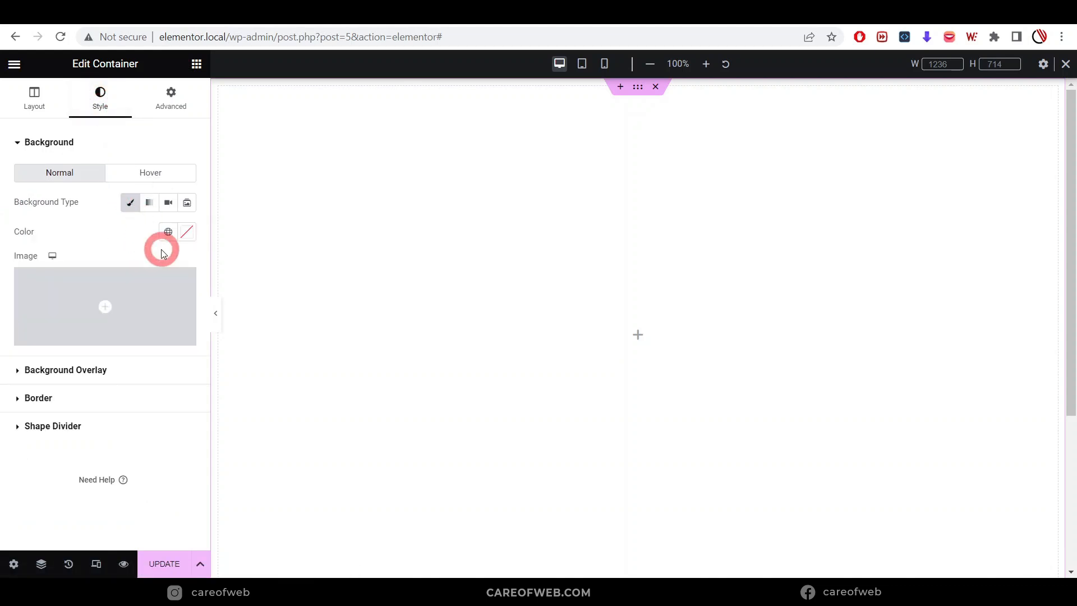
click(133, 336)
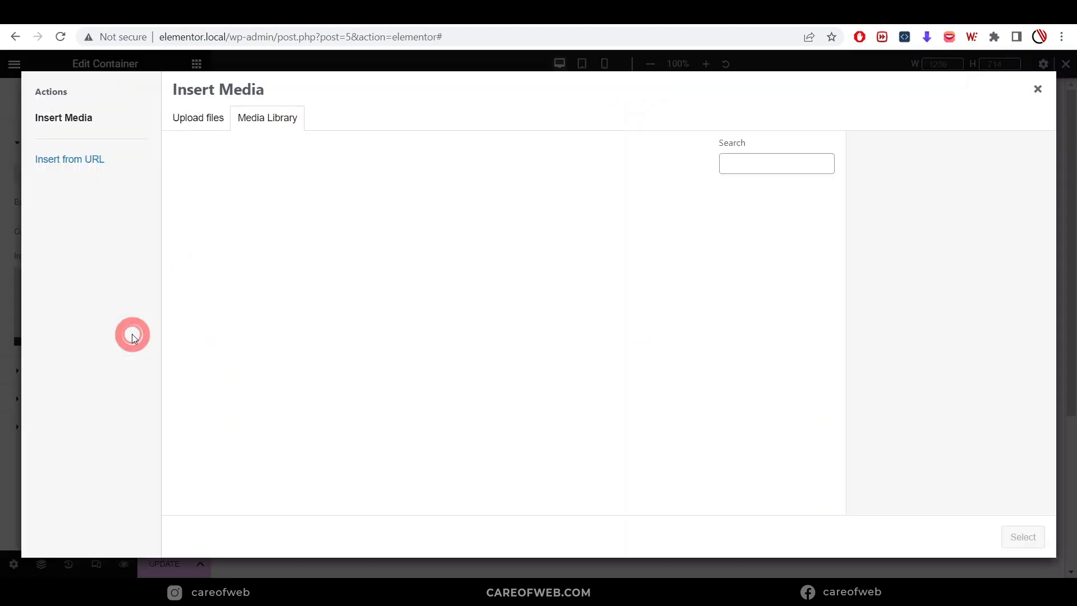
click(252, 213)
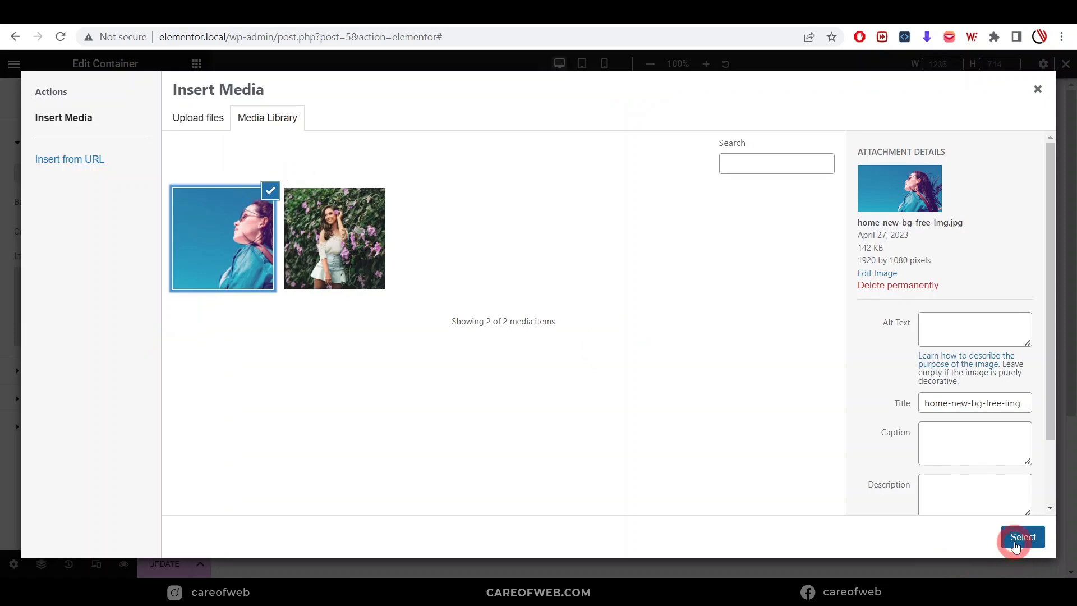
click(1016, 547)
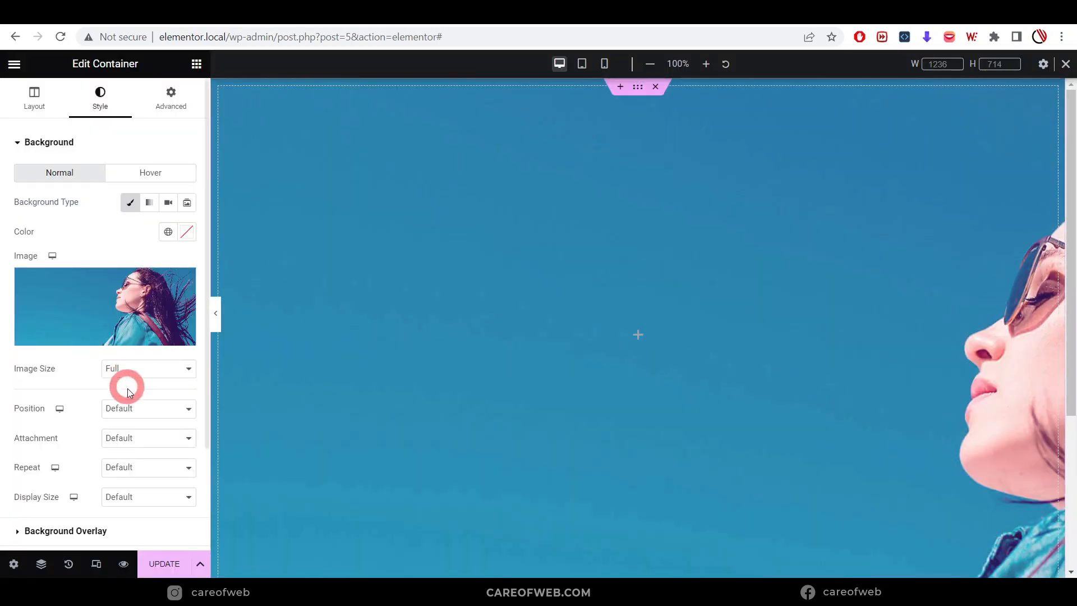
- Set the container's background image position to Center Center and its repeat to No-repeat
click(147, 371)
click(151, 377)
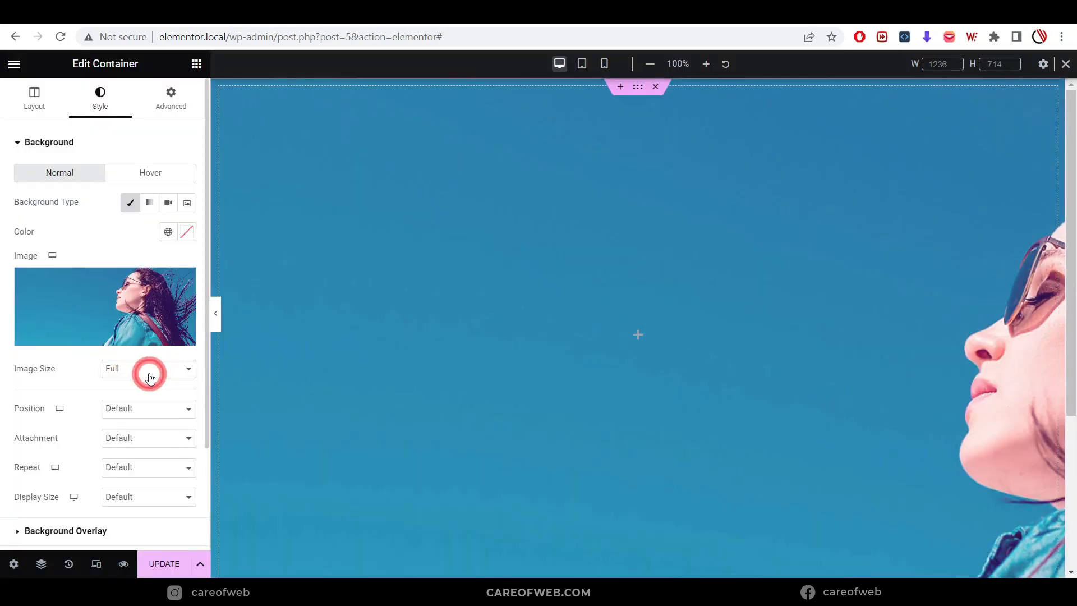
click(149, 408)
click(149, 436)
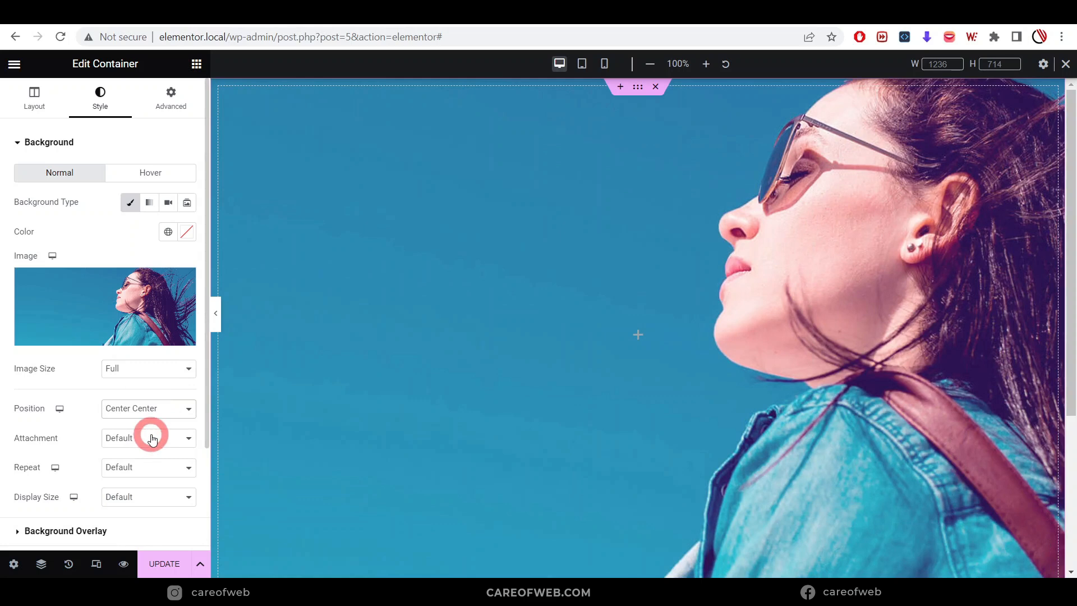
click(163, 471)
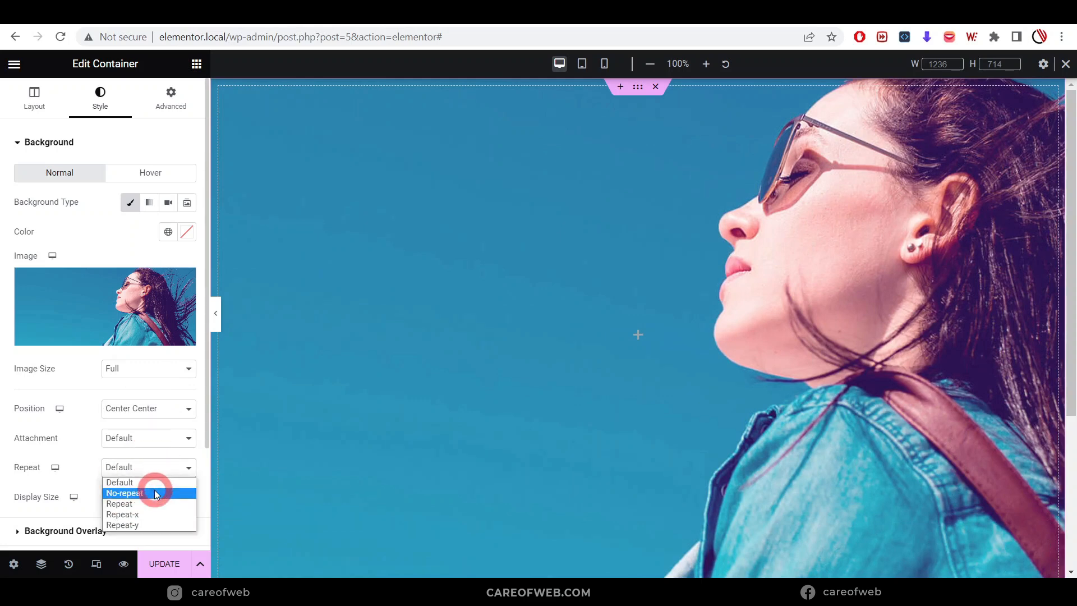
click(155, 493)
- Try the Contain display size for the background image, then set it to Cover
click(152, 497)
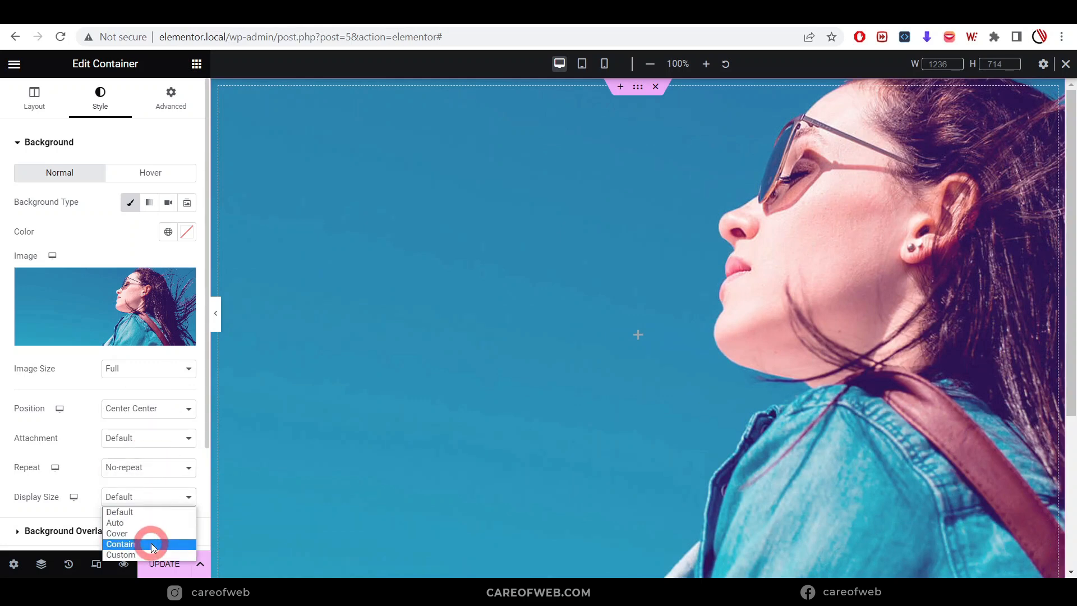
click(151, 543)
click(155, 505)
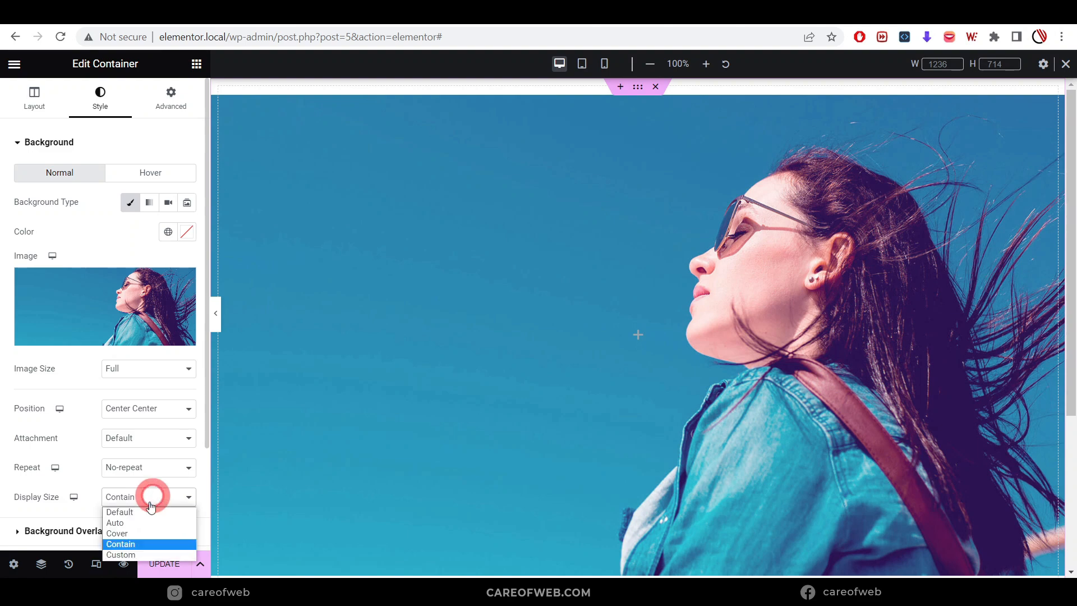
click(138, 532)
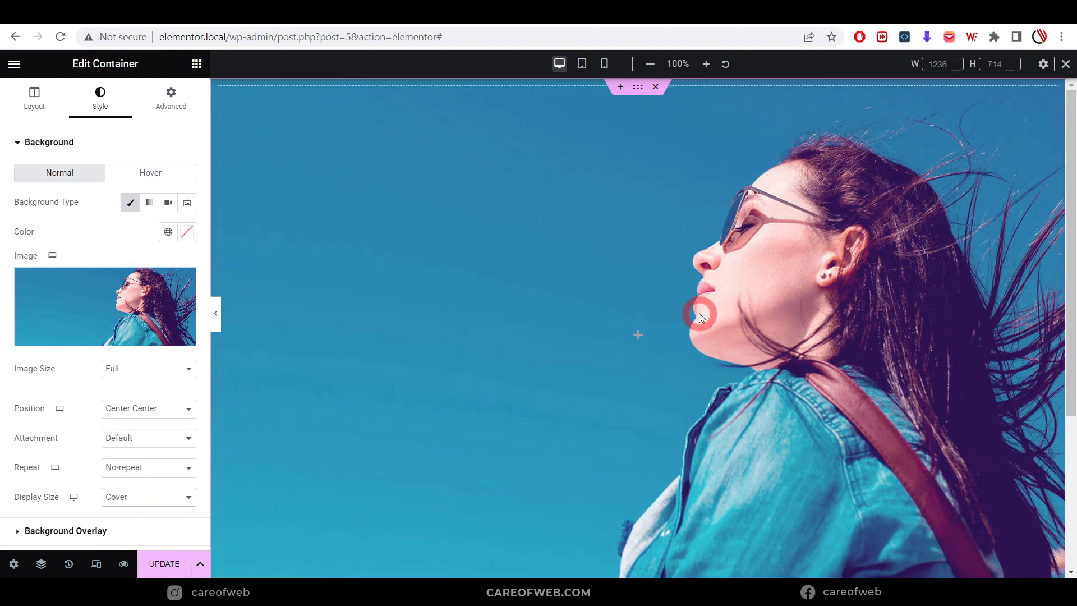
scroll(698, 311, down, 1)
scroll(698, 311, up, 1)
- Copy the hero heading "Raining Offers For Hot Summer!" from the brandstore-02 demo page and return to the Elementor editor
key(ctrl+Tab)
drag(190, 223, 455, 284)
key(ctrl+c)
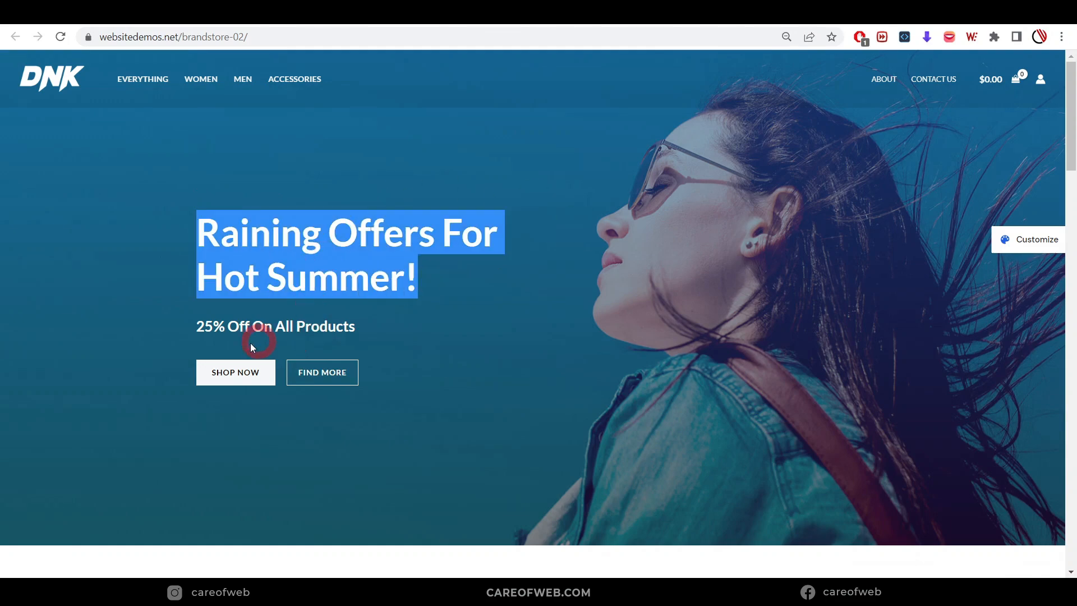
key(ctrl+Tab)
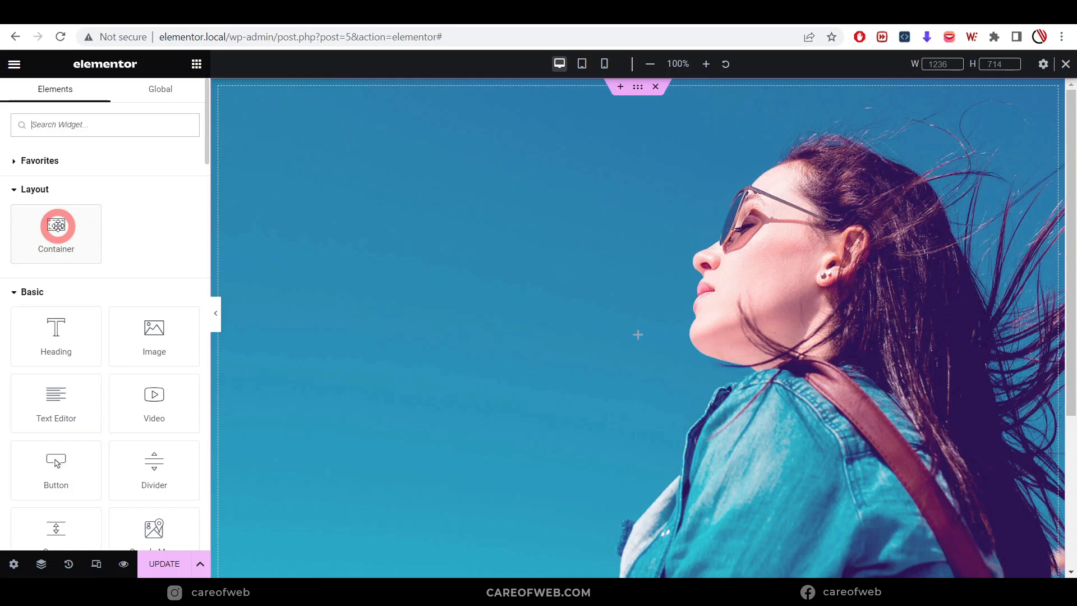
- Add an inner container inside the background container and set its boxed width to 500 px
drag(58, 225, 556, 342)
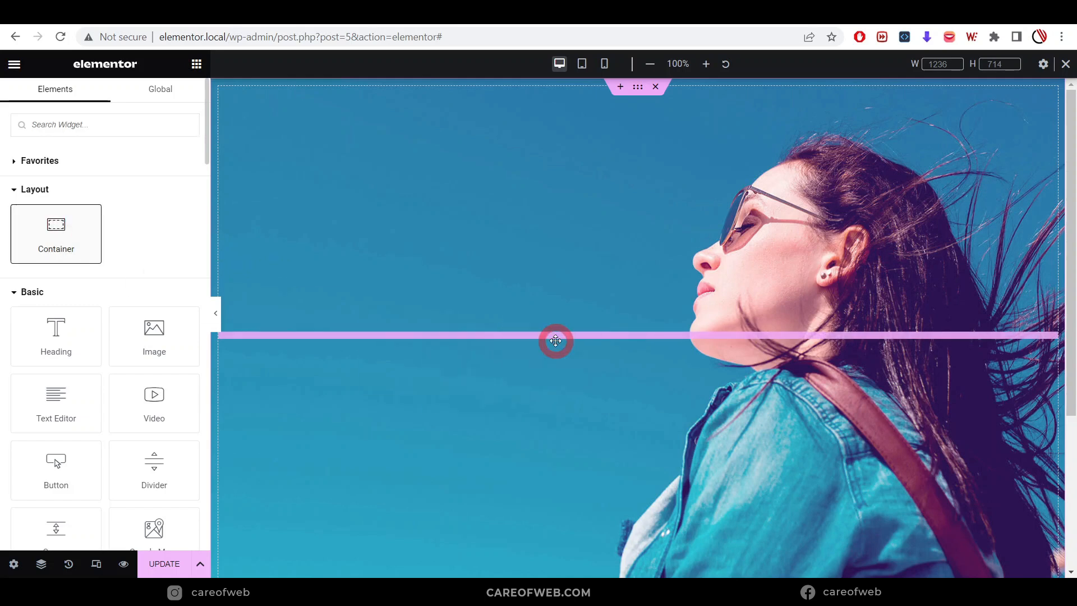
click(181, 212)
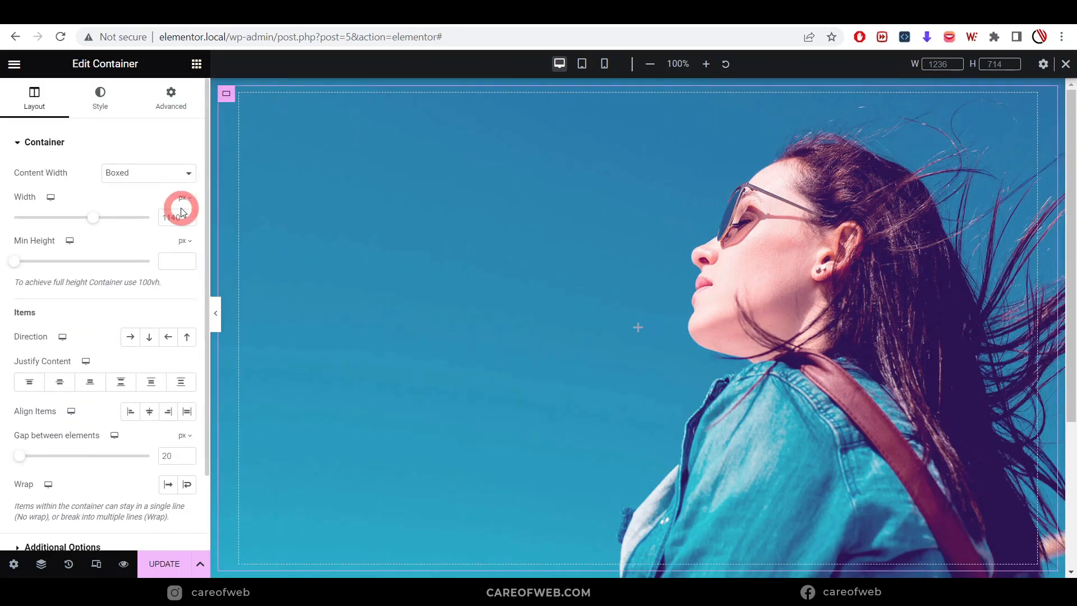
click(533, 294)
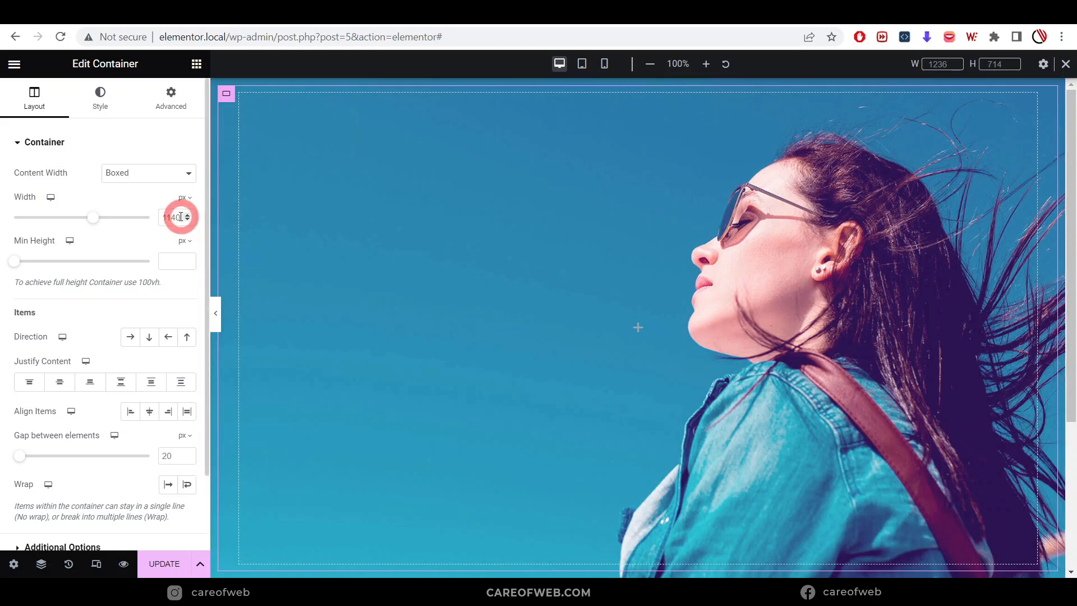
text(500)
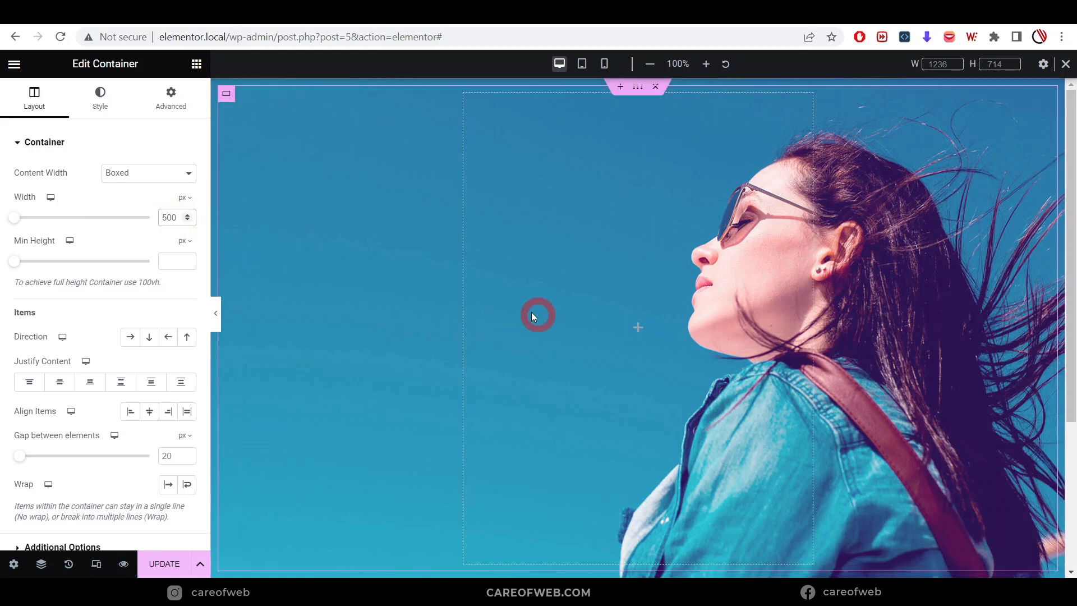
- Add a Heading widget to the inner container with the copied title "Raining Offers For Hot Summer!"
click(196, 63)
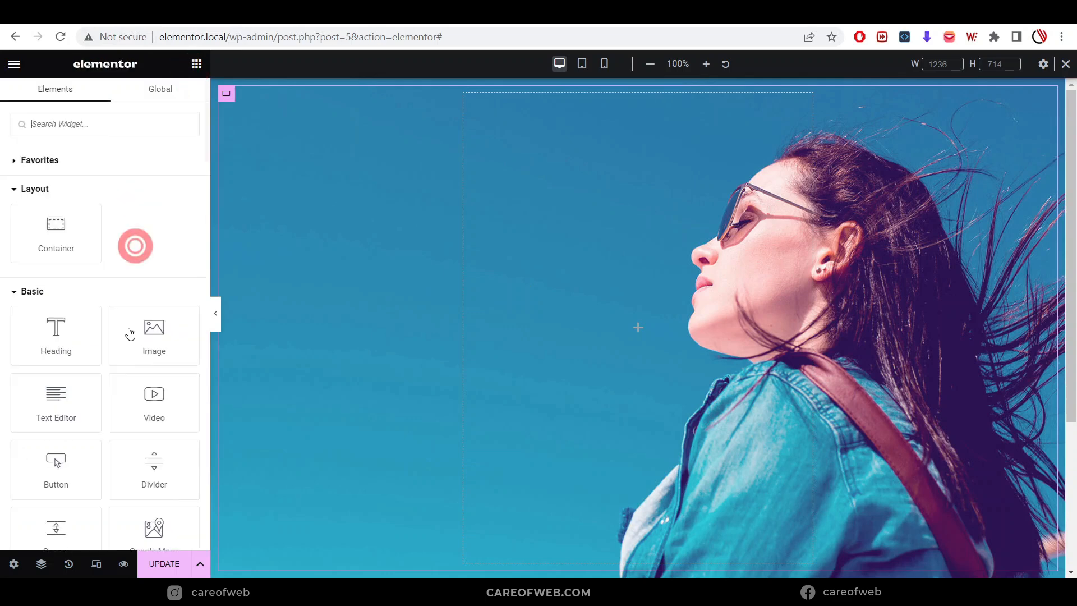
drag(60, 344, 608, 333)
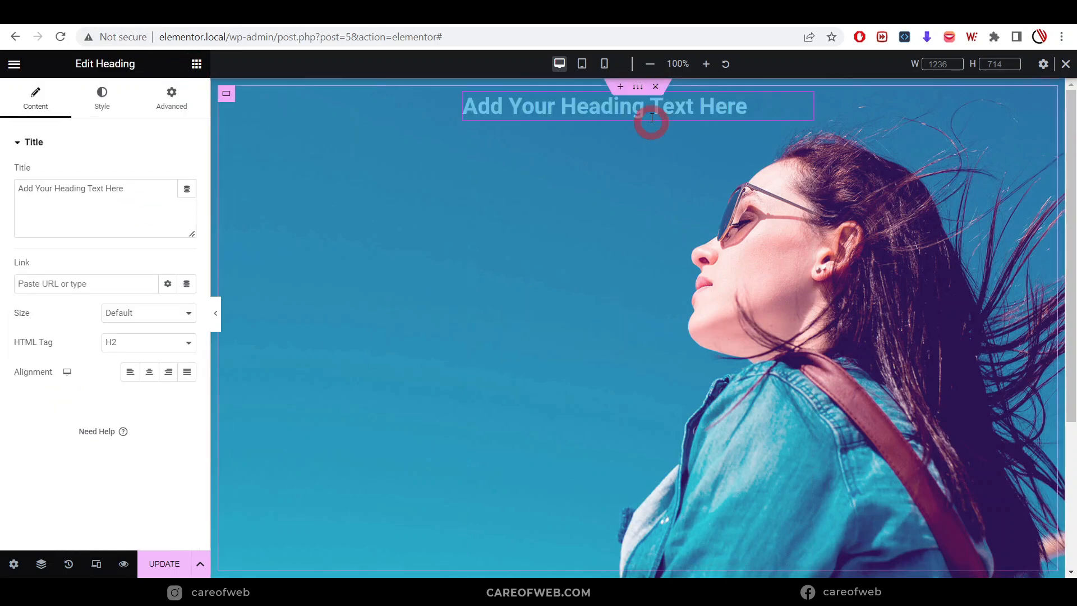
drag(137, 186, 5, 186)
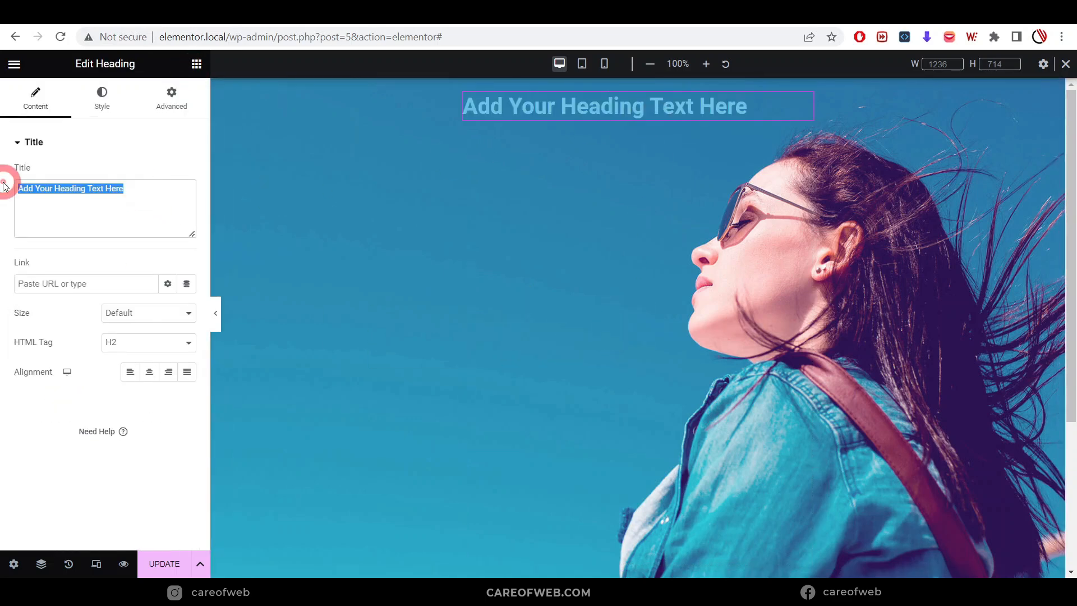
key(ctrl+v)
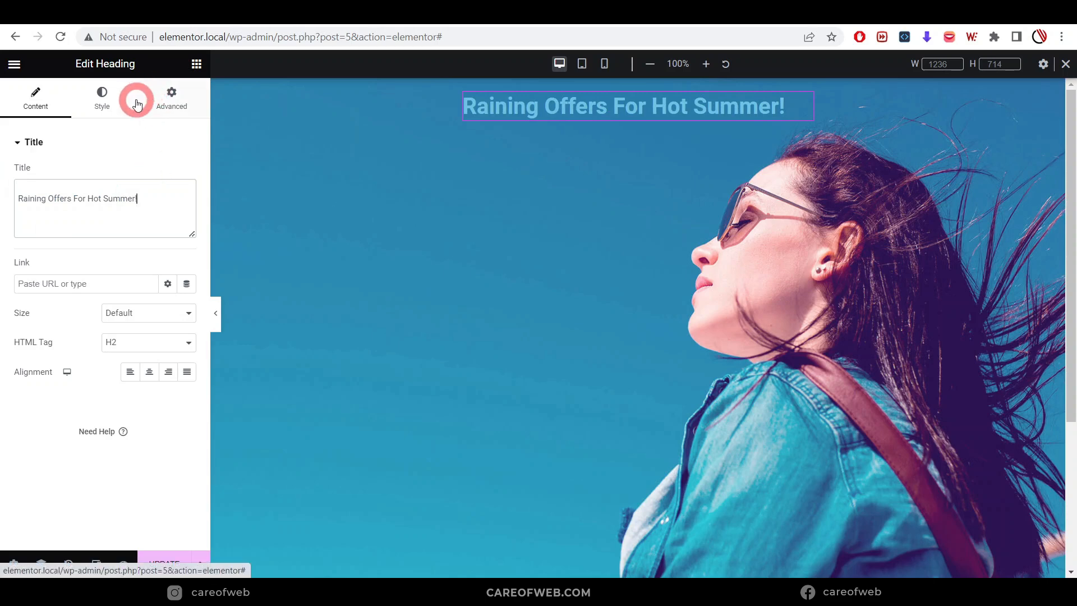
- Style the heading with white text and a font size of 48 px
click(103, 102)
click(187, 173)
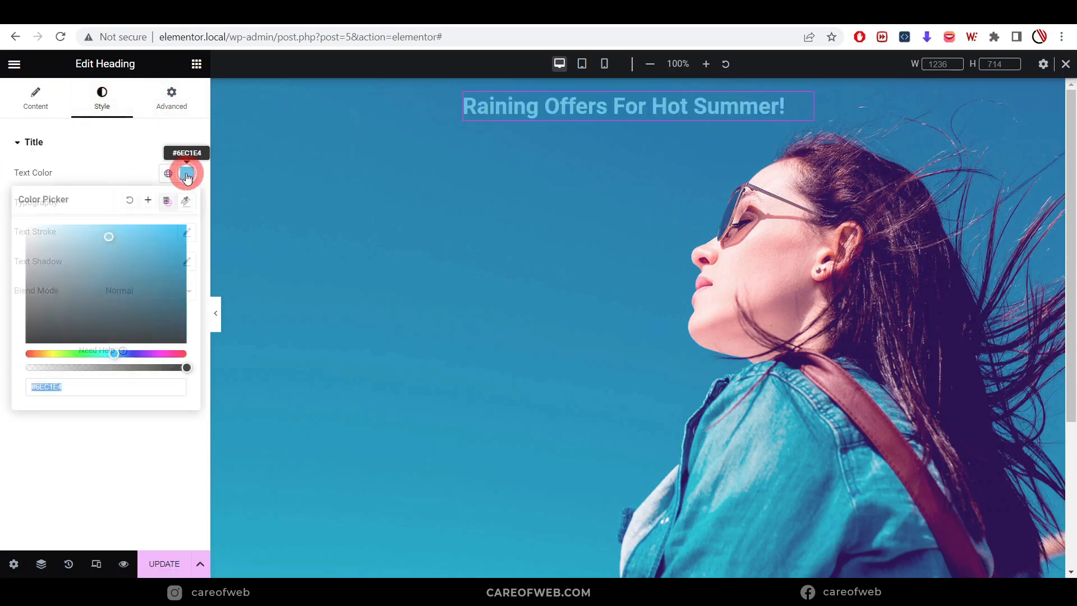
drag(108, 240, 24, 222)
click(52, 151)
click(52, 151)
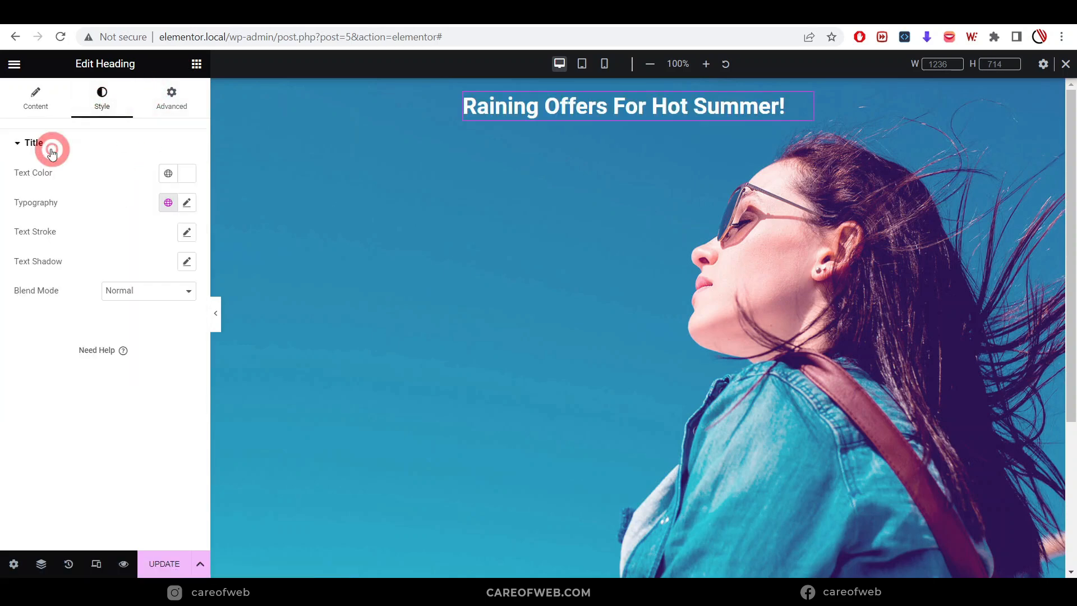
click(187, 206)
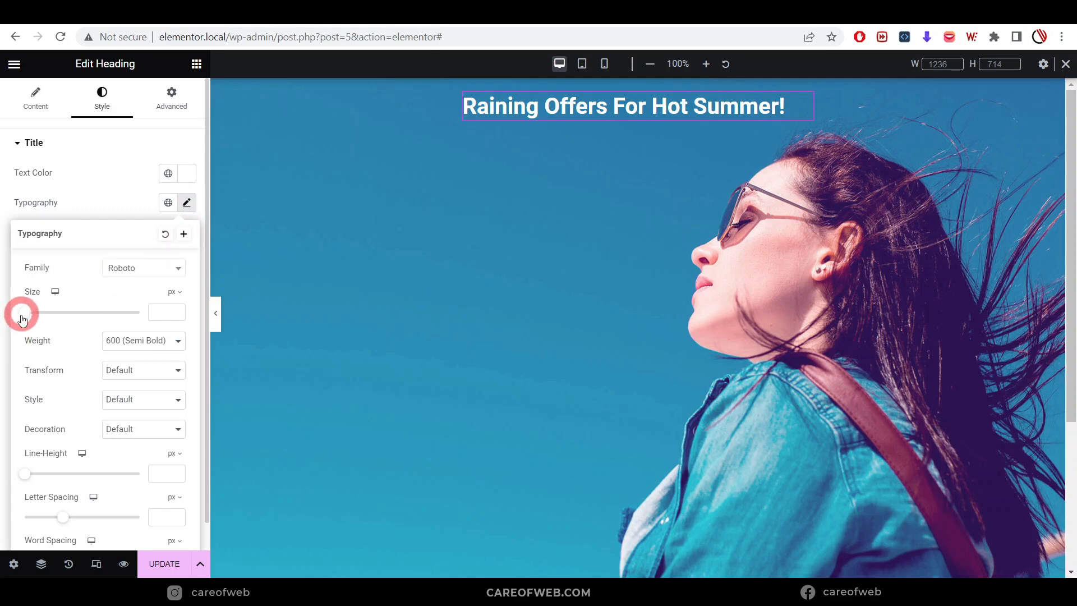
drag(22, 313, 52, 313)
click(769, 124)
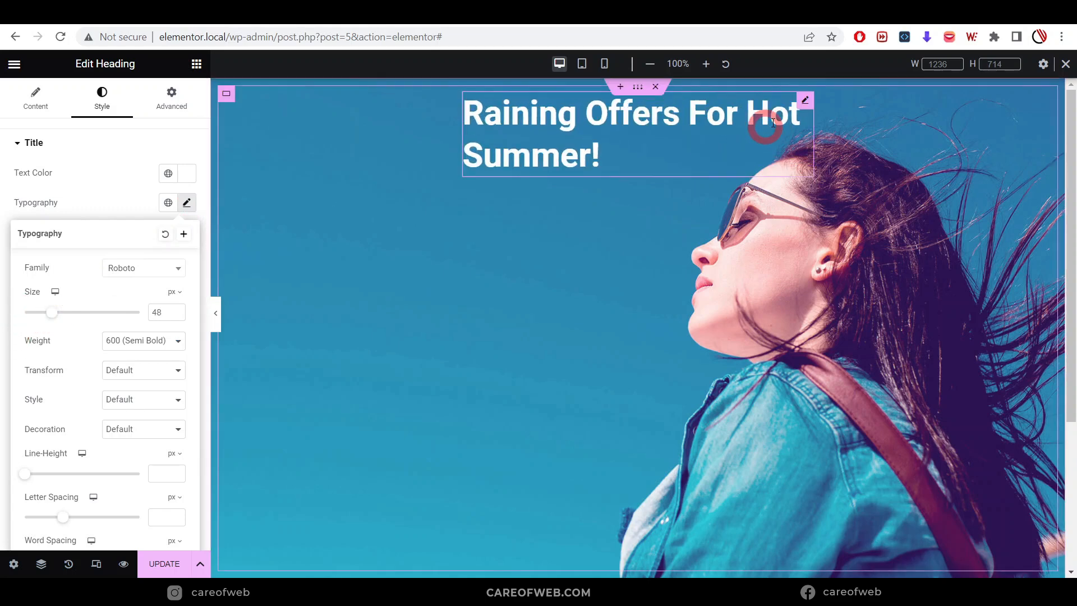
click(804, 104)
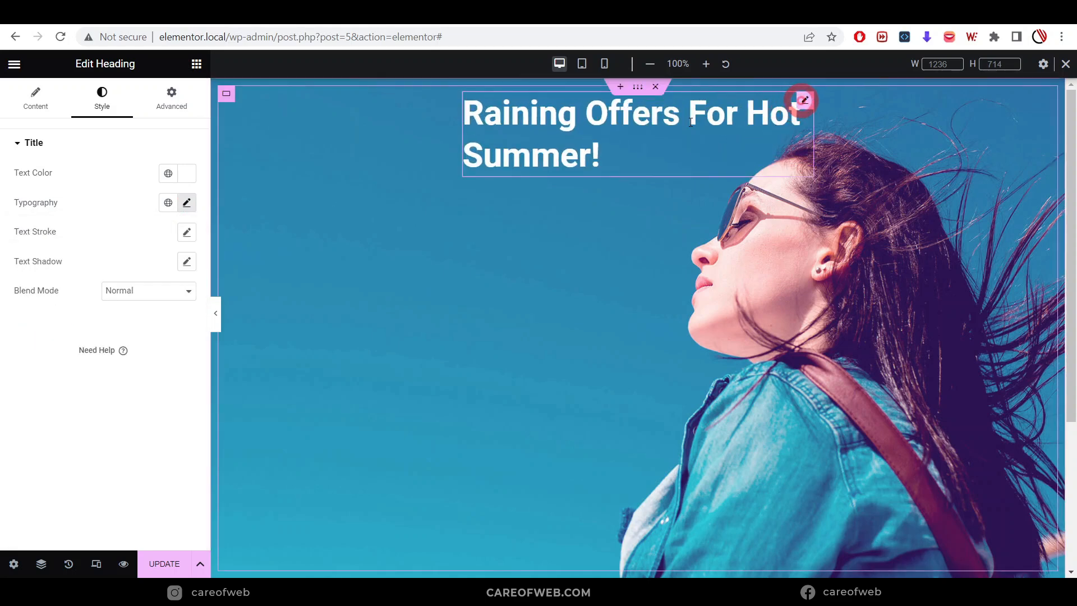
- Add a second heading below the first, with the text "25% Off On All Products" copied from the demo page
click(196, 63)
drag(58, 348, 611, 163)
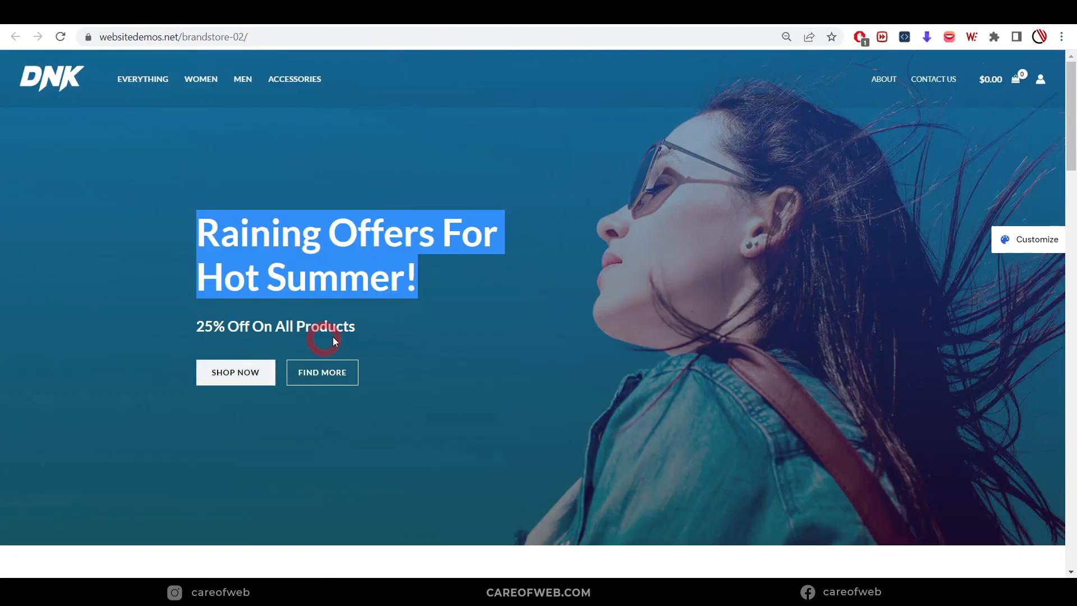
click(376, 327)
drag(361, 331, 198, 333)
key(ctrl+c)
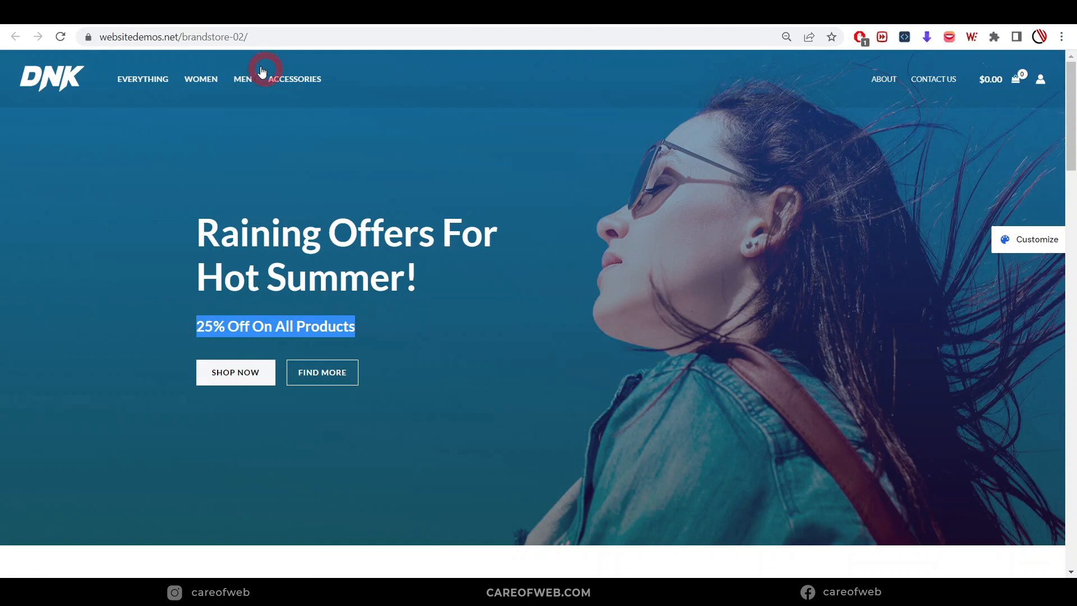
click(120, 23)
drag(151, 193, 1, 185)
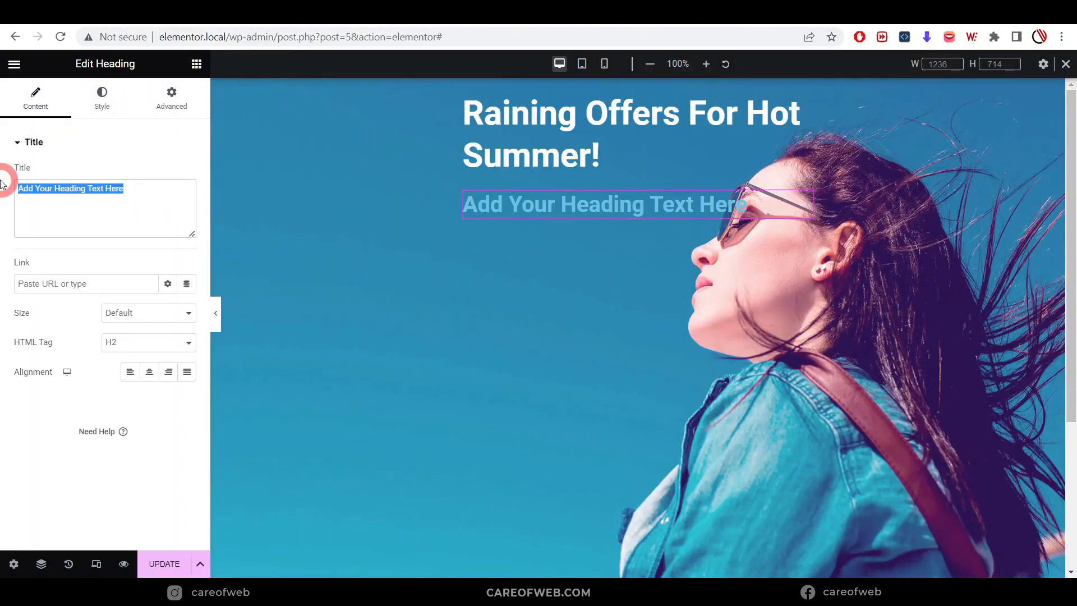
key(ctrl+v)
- Style the second heading with white text and a font size of 24 px
click(102, 95)
click(187, 173)
click(187, 203)
click(40, 313)
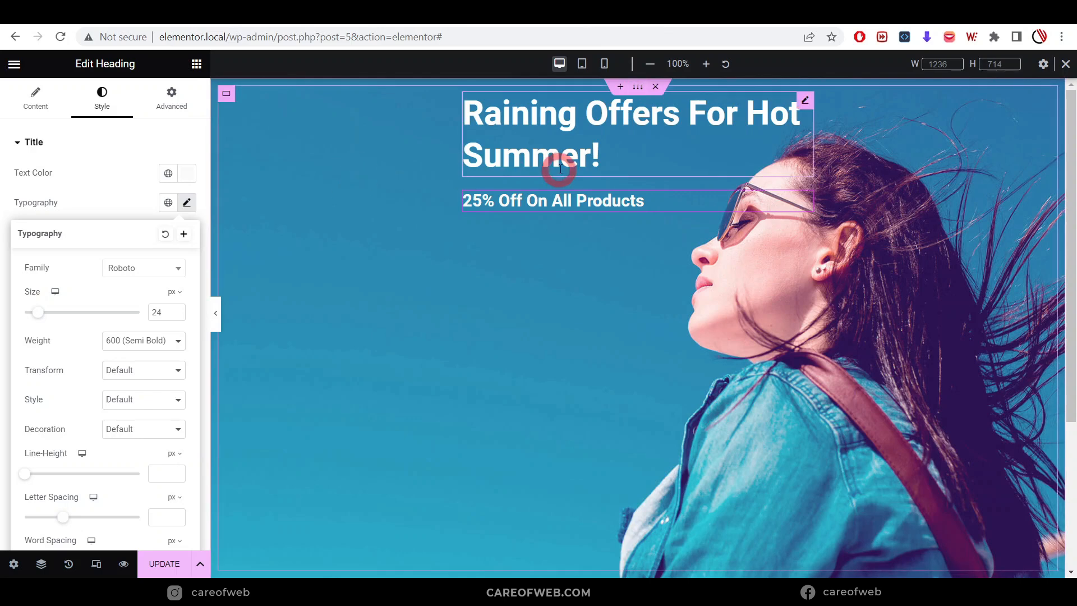
- Set the outer background container's Align Items option to center
click(639, 88)
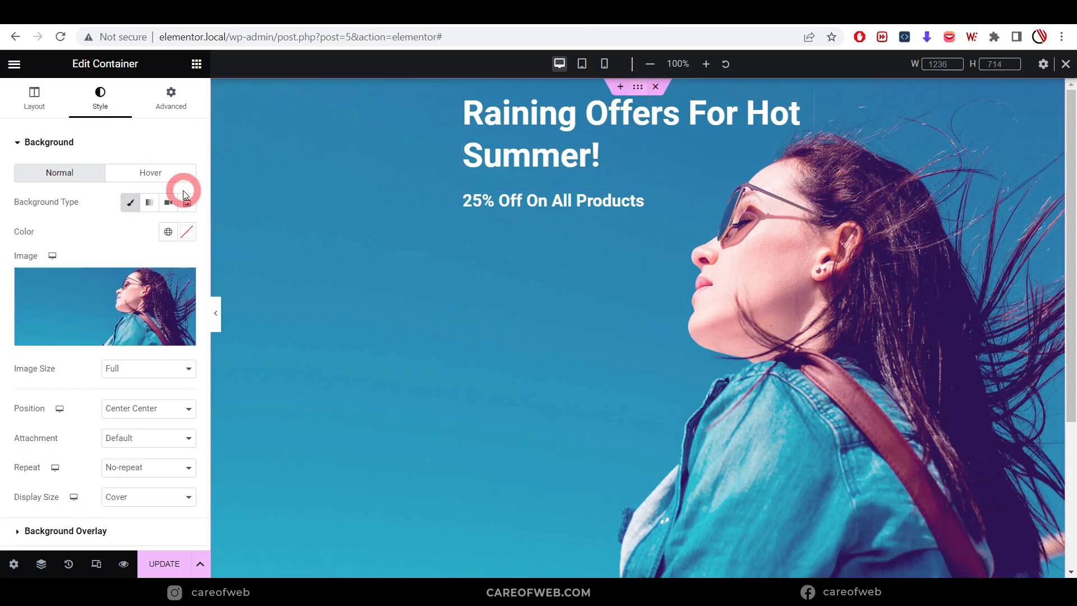
click(47, 100)
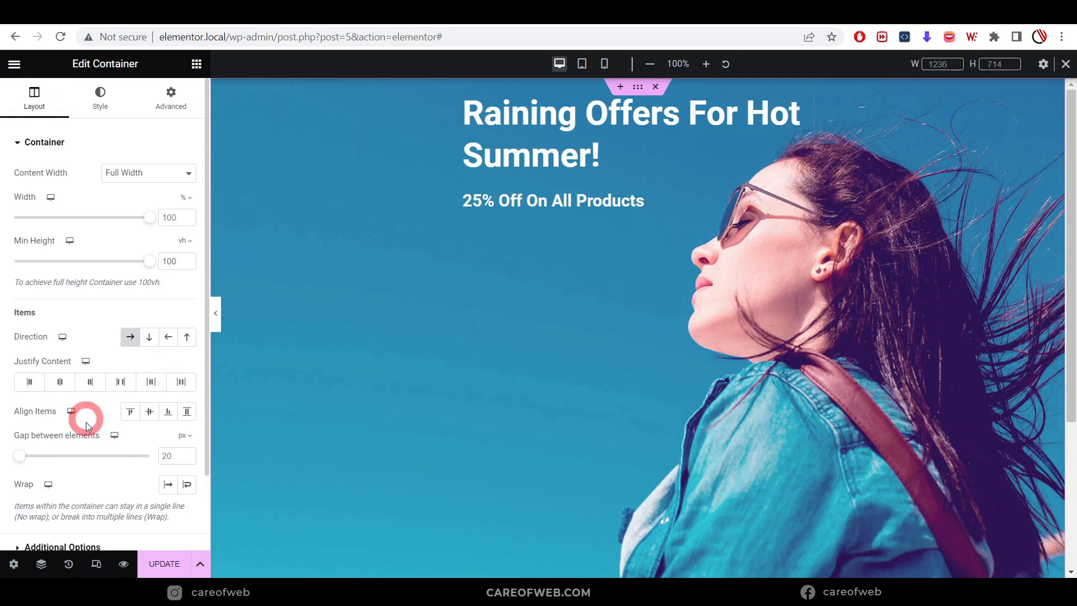
click(149, 413)
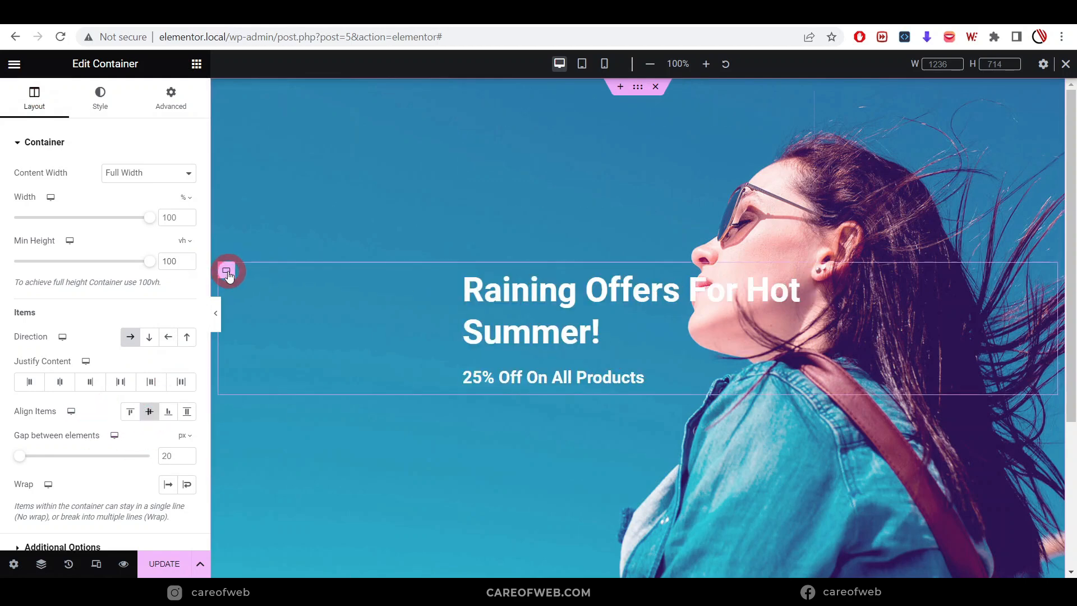
- Unlink the inner container's margins, try a right margin of 300 px, and set it to 500 px
click(227, 272)
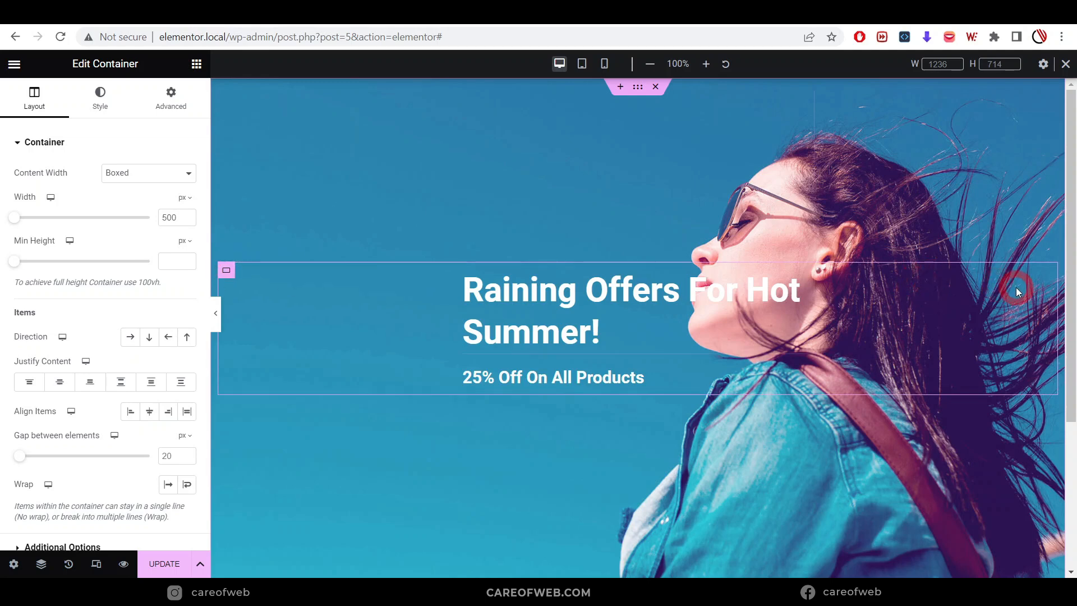
click(167, 97)
click(190, 188)
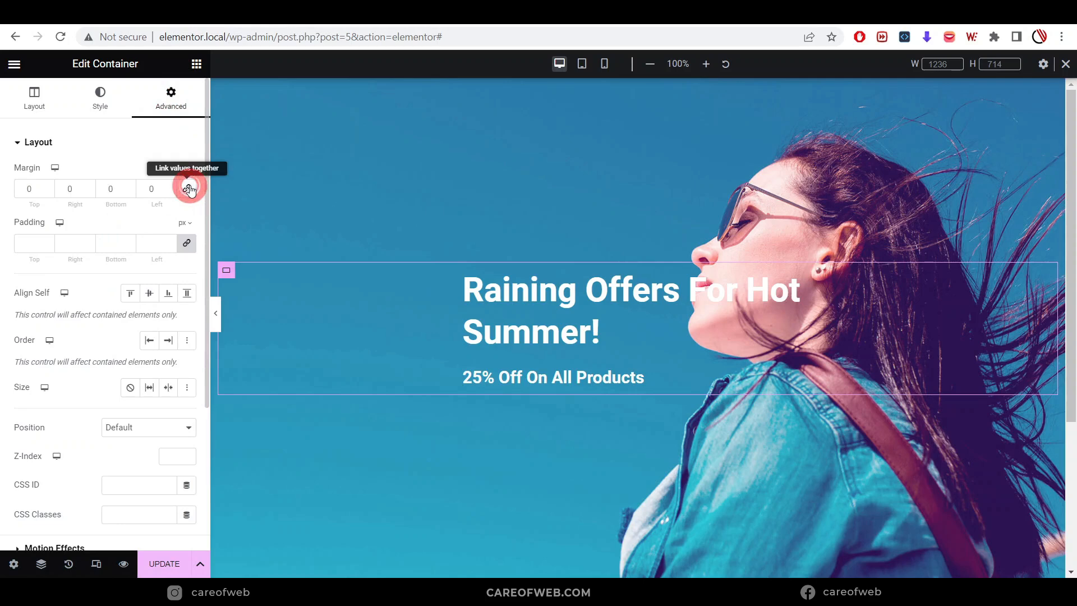
click(88, 188)
text(300)
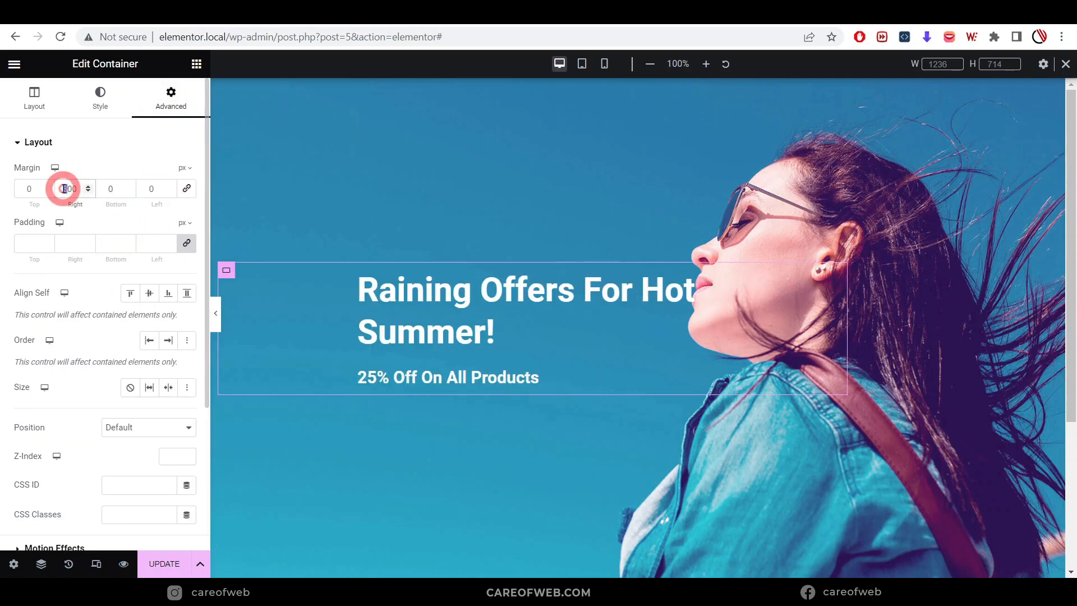
drag(67, 189, 63, 188)
text(500)
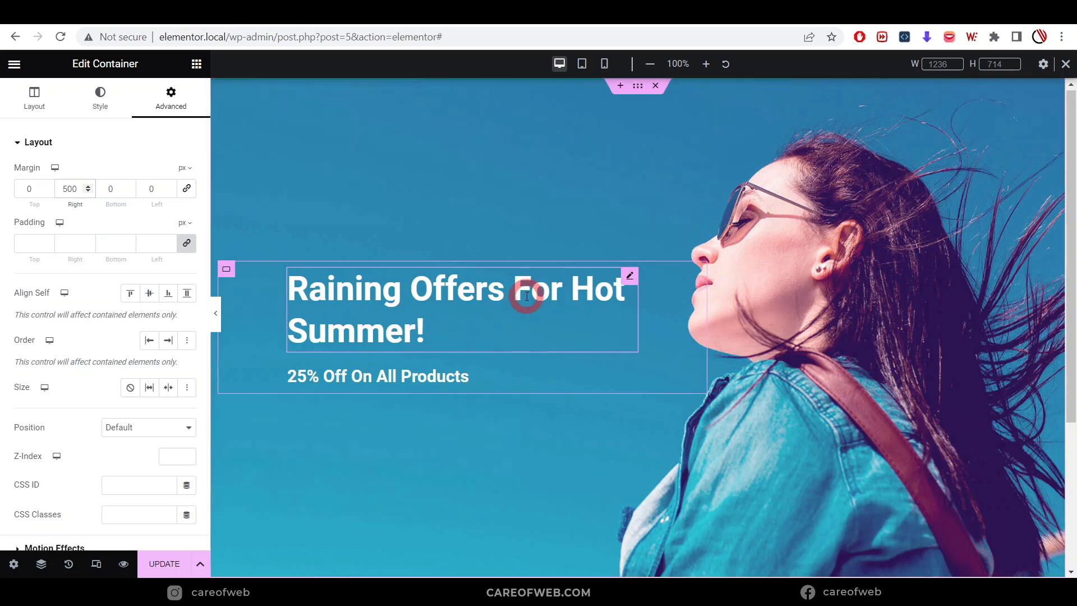
scroll(524, 293, down, 2)
scroll(496, 244, up, 2)
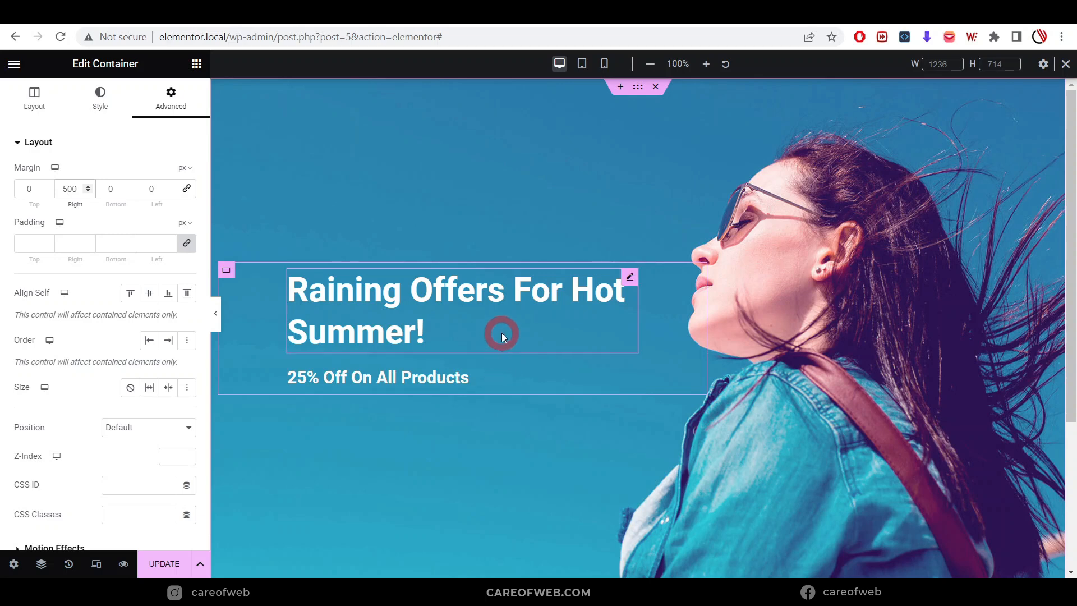
- Add a nested container below the "25% Off On All Products" heading
click(37, 98)
click(197, 64)
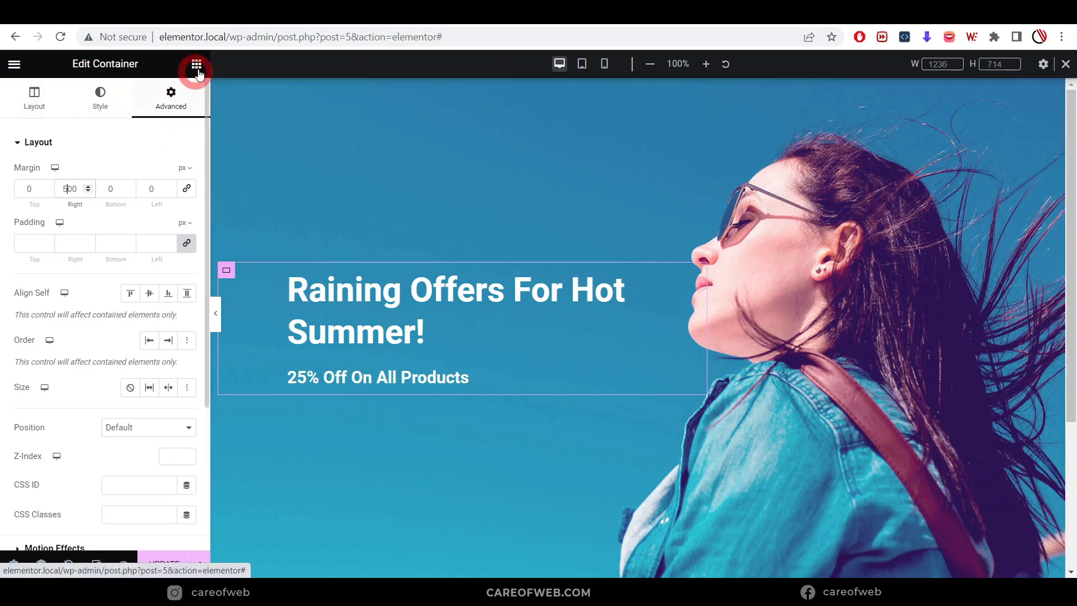
drag(55, 228, 355, 377)
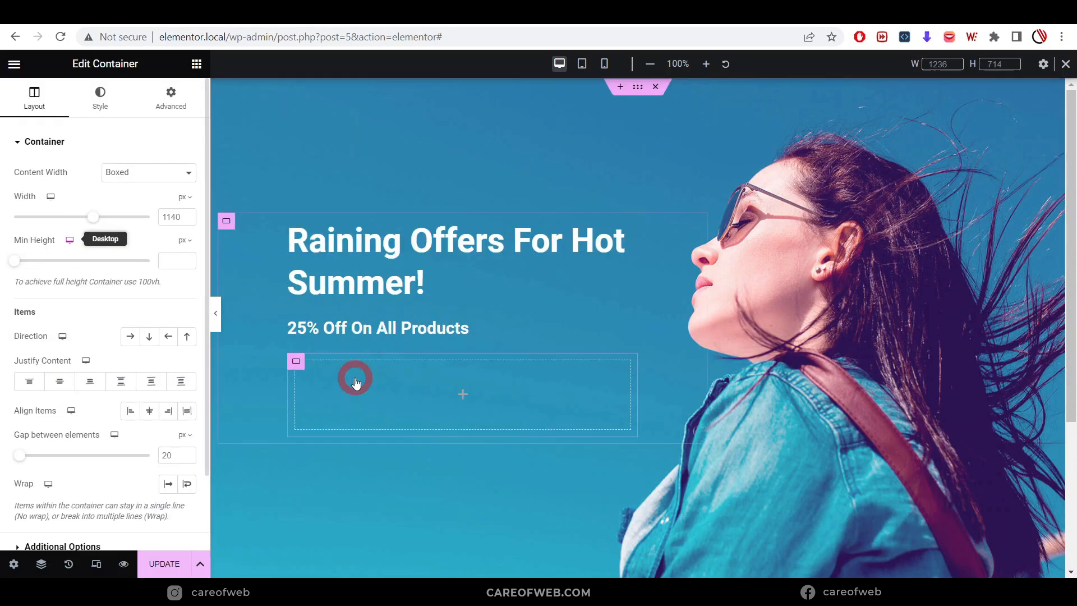
- Add two Button widgets to the nested container below the "25% Off On All Products" heading
click(190, 66)
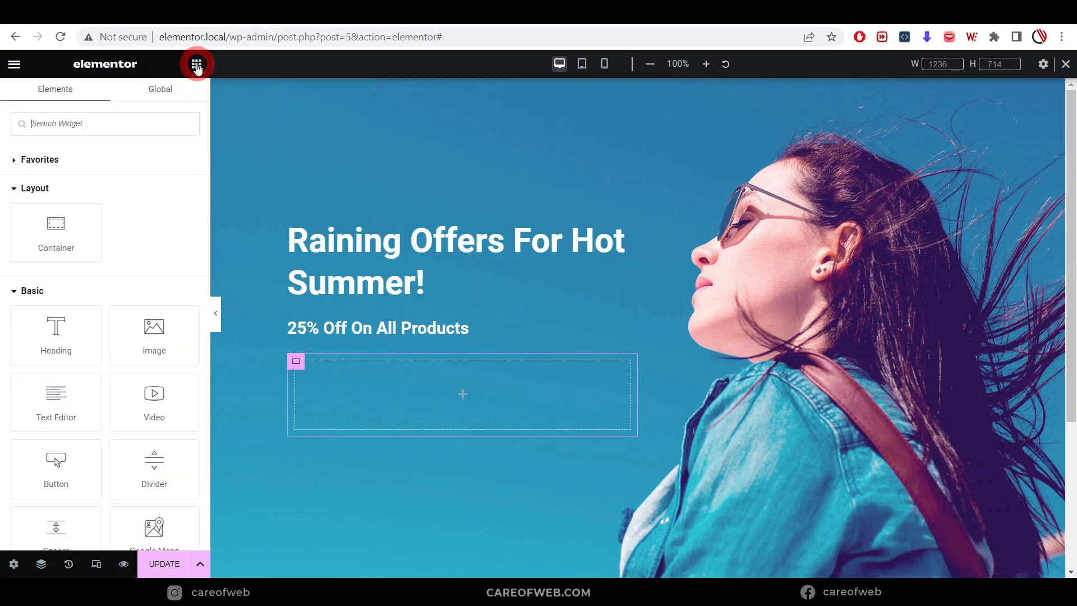
scroll(96, 406, down, 2)
drag(60, 379, 423, 397)
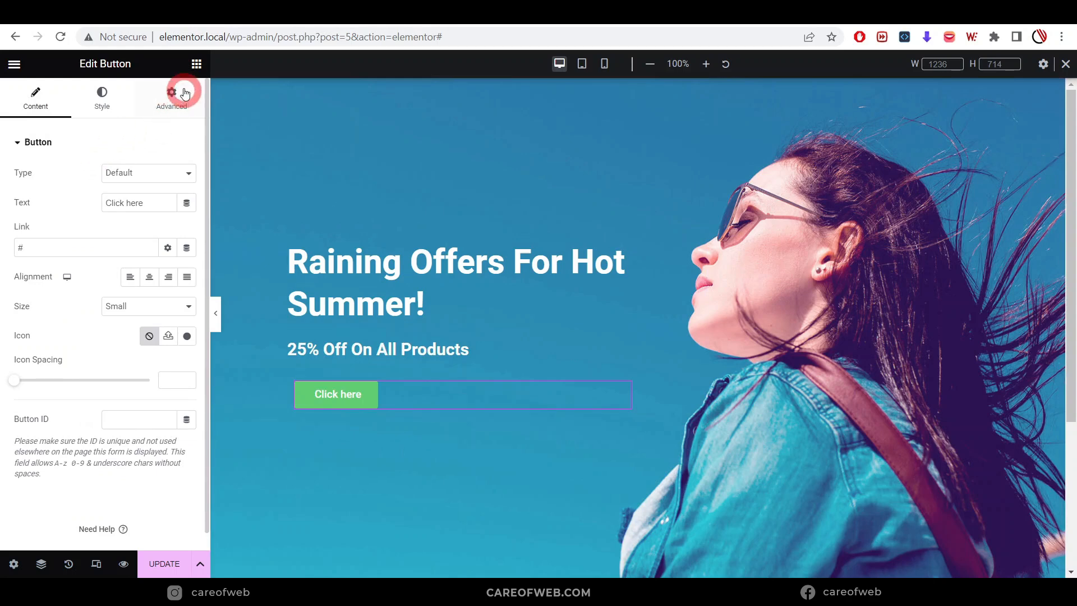
click(194, 65)
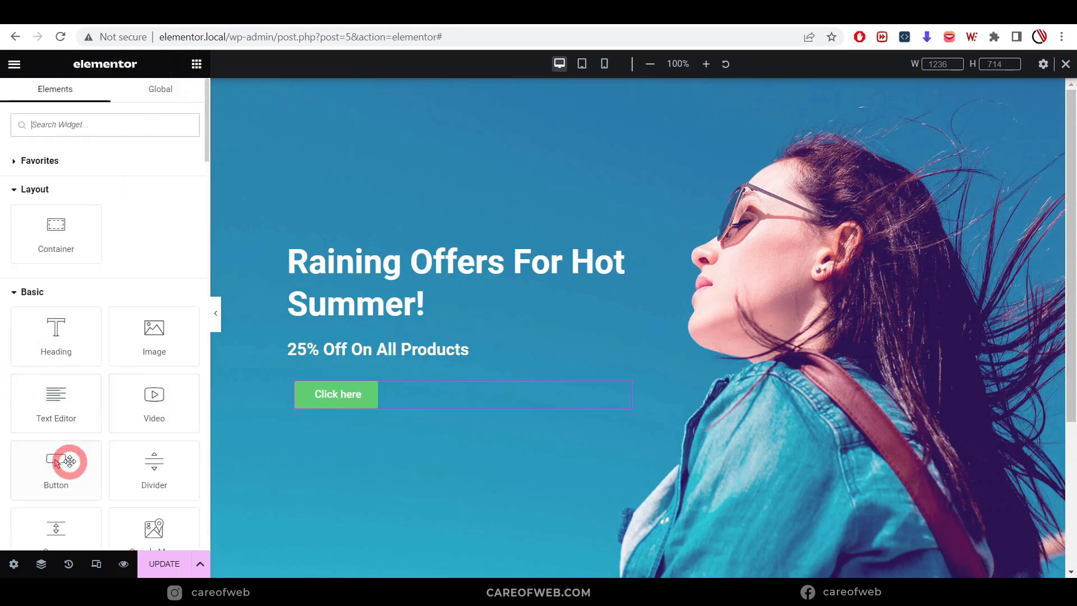
drag(68, 462, 392, 393)
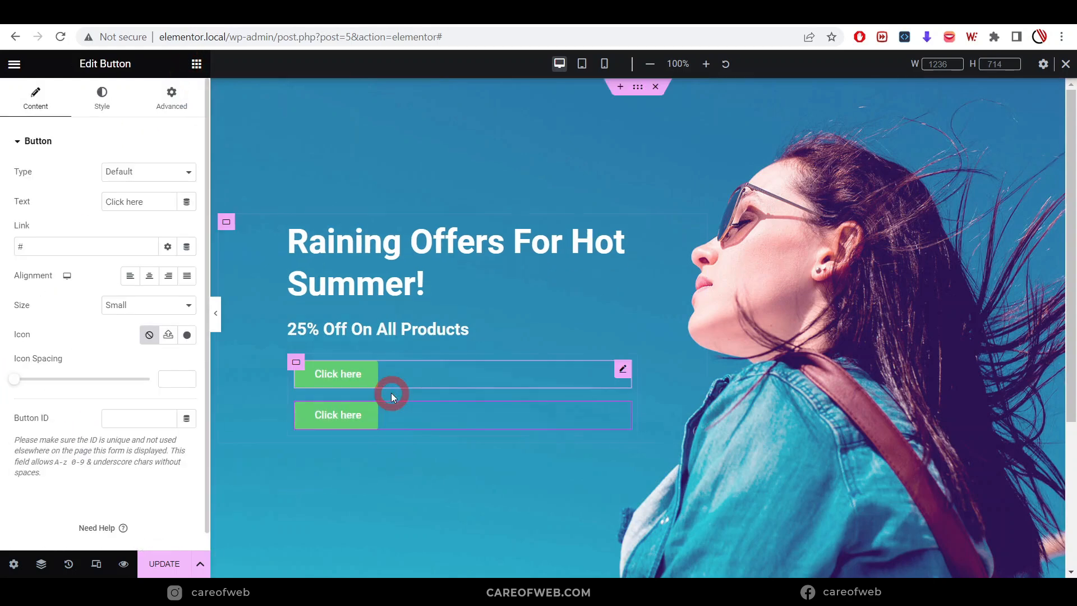
- Set the direction of the nested container holding the buttons to horizontal row
click(297, 363)
click(134, 382)
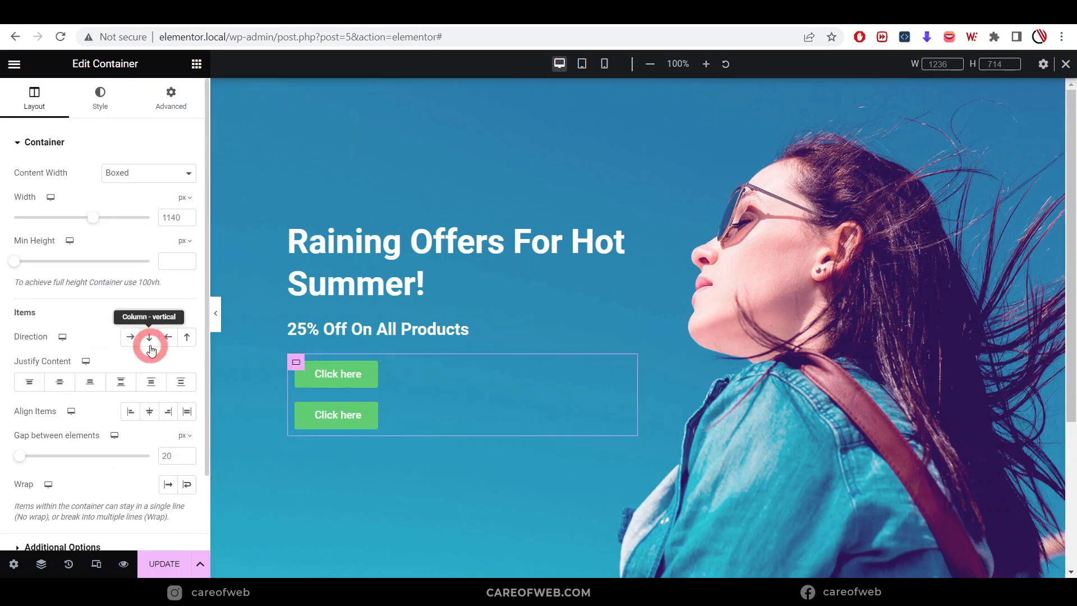
click(128, 336)
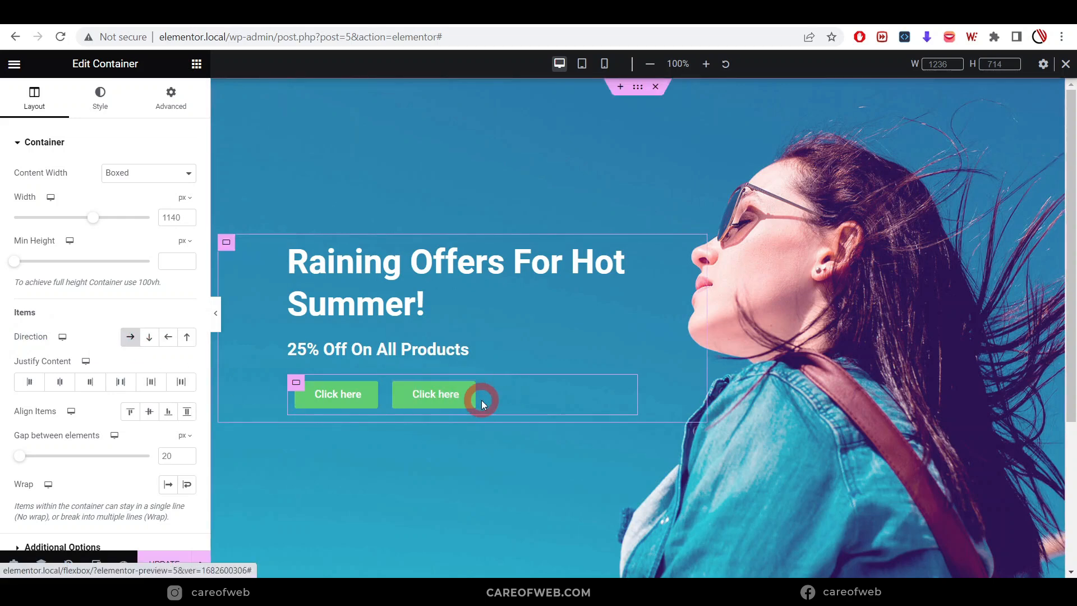
- Examine the Width options in the layout settings of the upper button beside the star on the test.local page
click(345, 382)
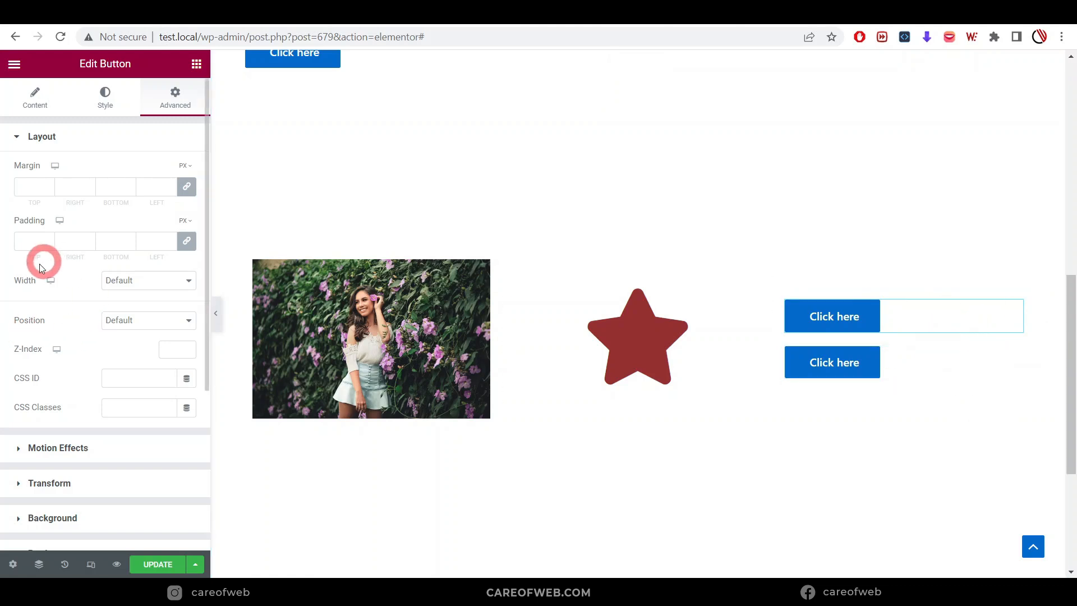
click(155, 282)
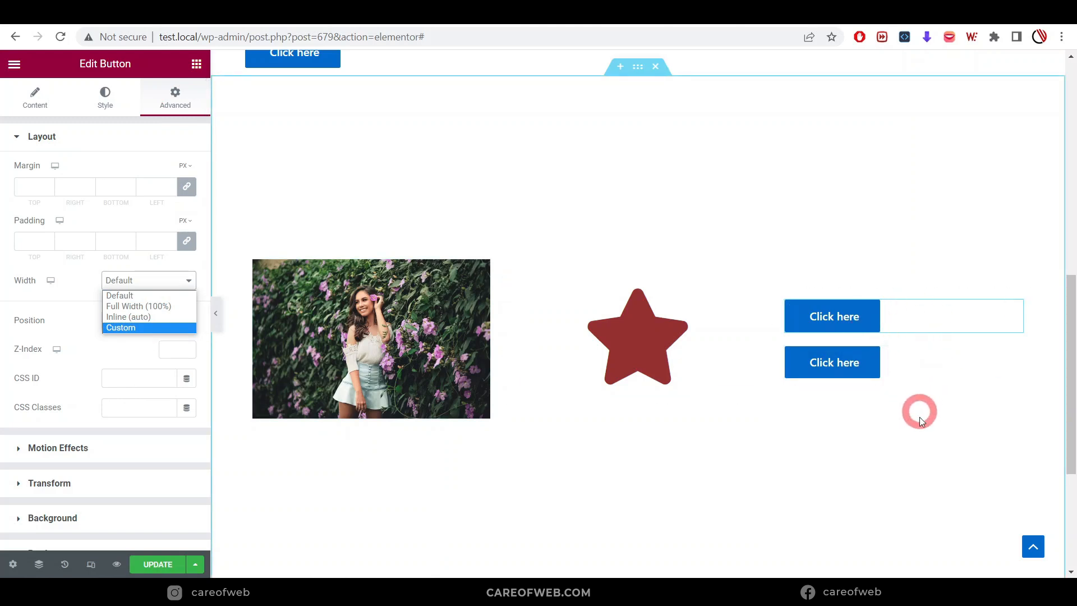
click(917, 426)
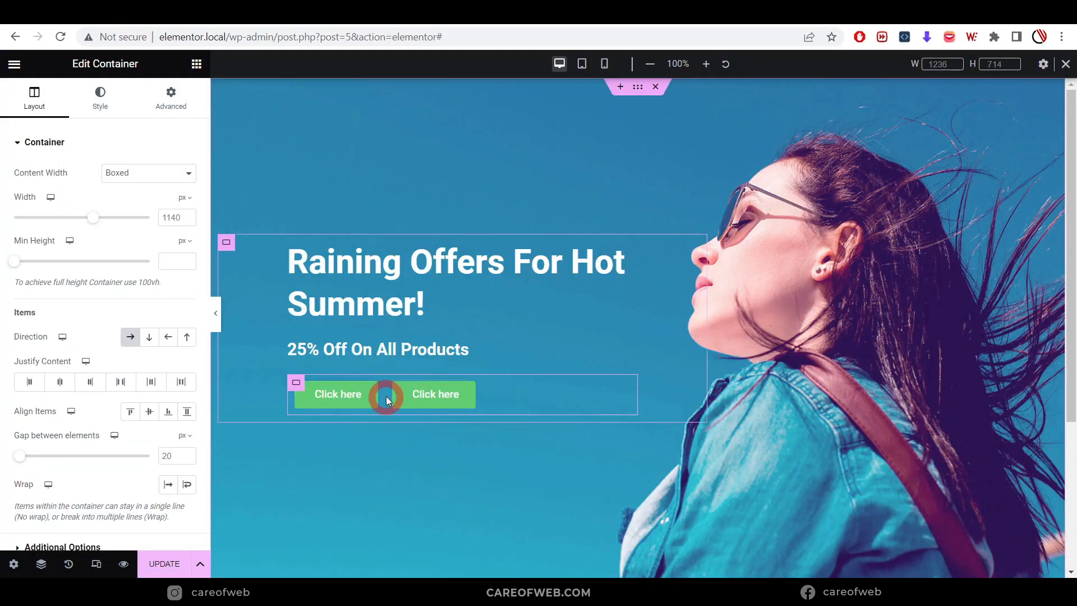
- Set the first button's background color to white in the hero section
click(370, 391)
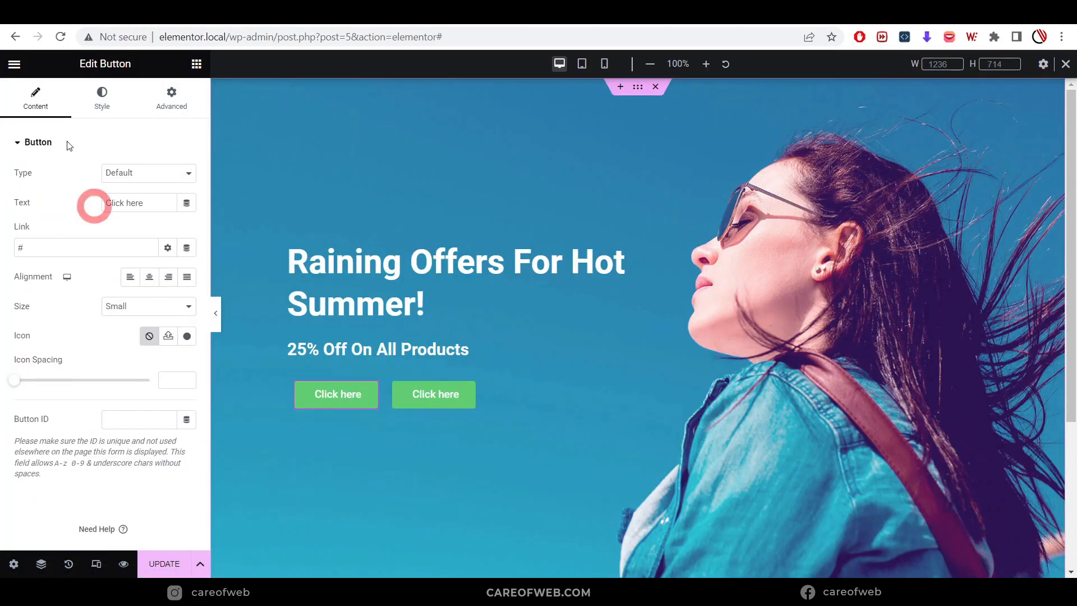
click(100, 97)
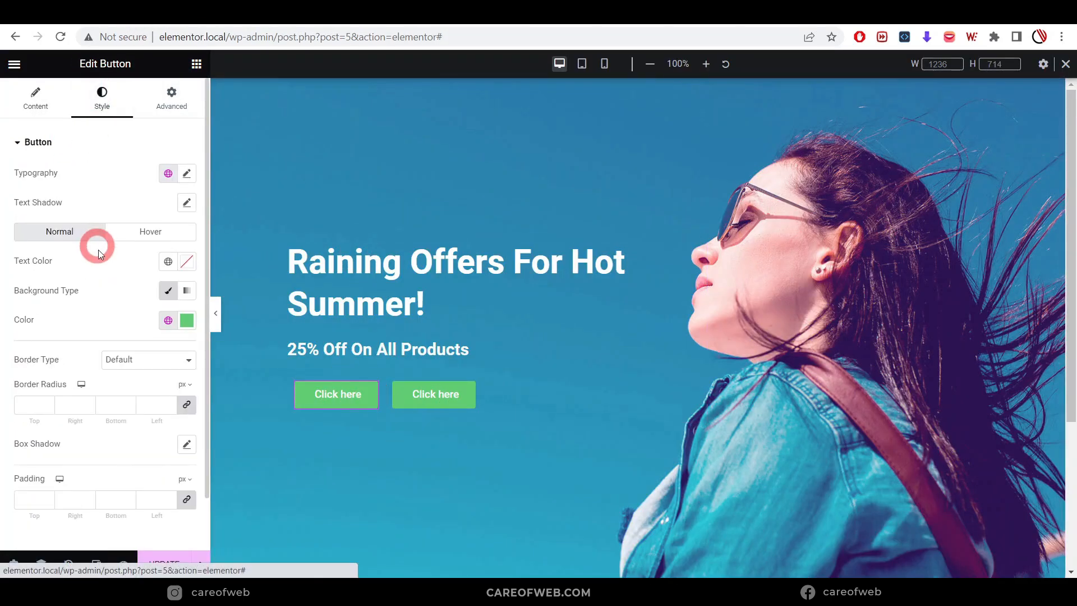
click(186, 321)
drag(122, 380, 3, 368)
click(96, 312)
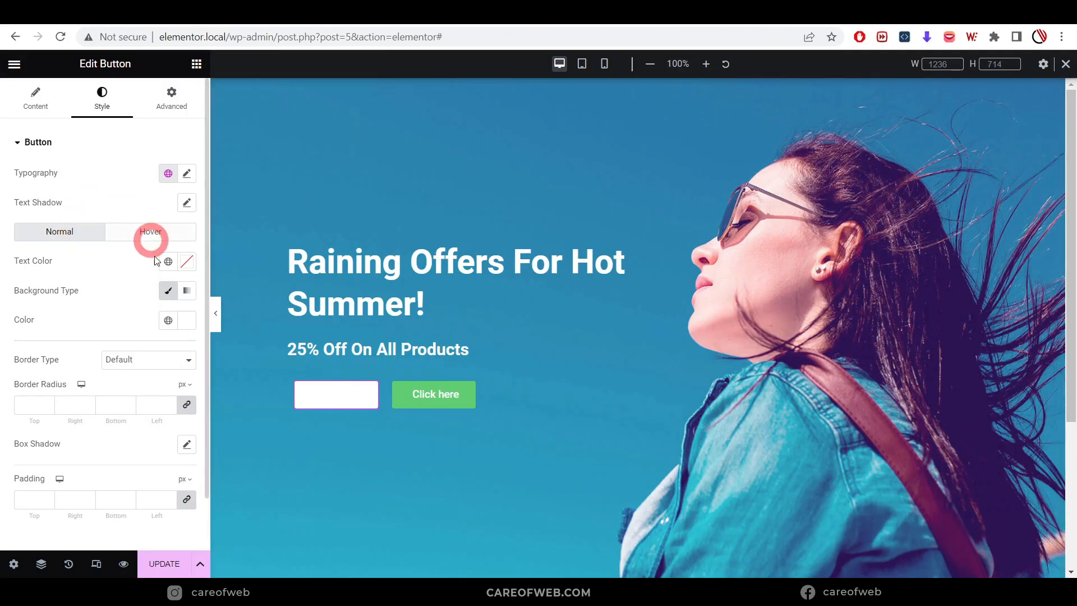
- Give the first button black text and change its label to "SHOP NOW"
click(26, 305)
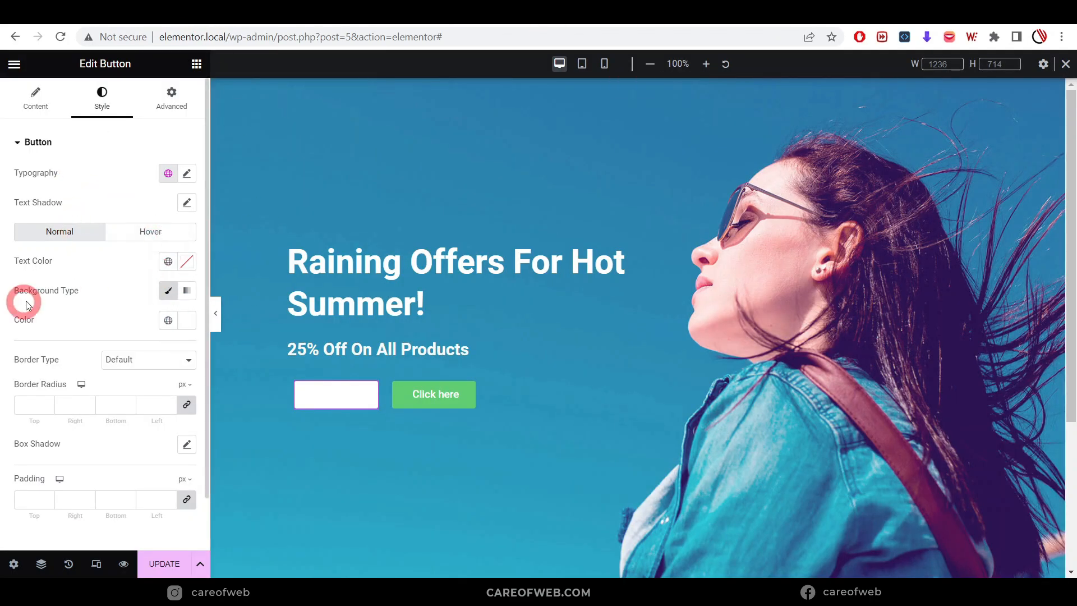
click(175, 271)
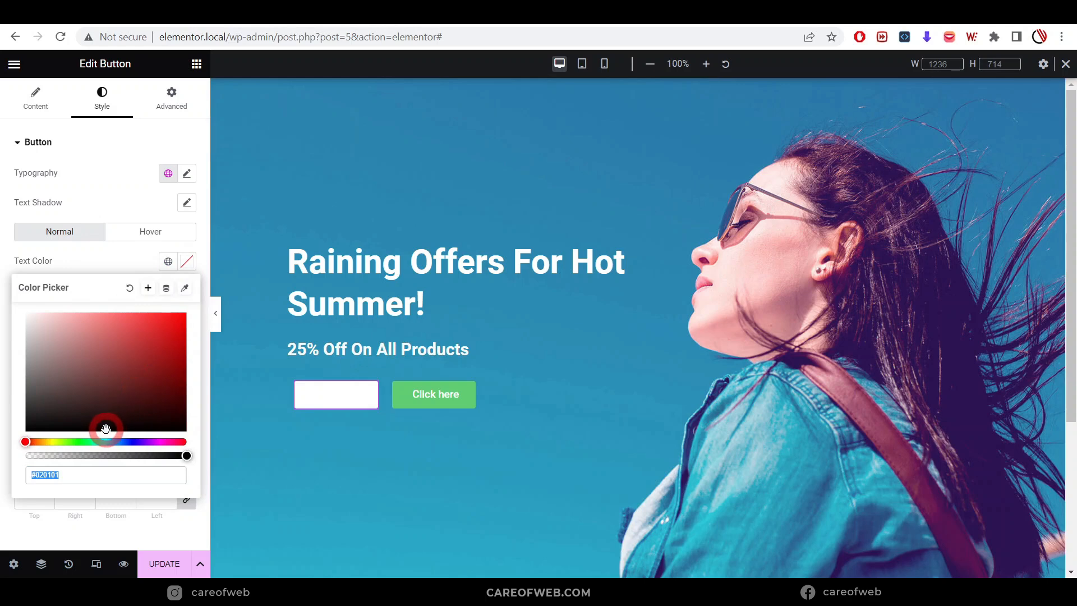
click(34, 95)
click(138, 203)
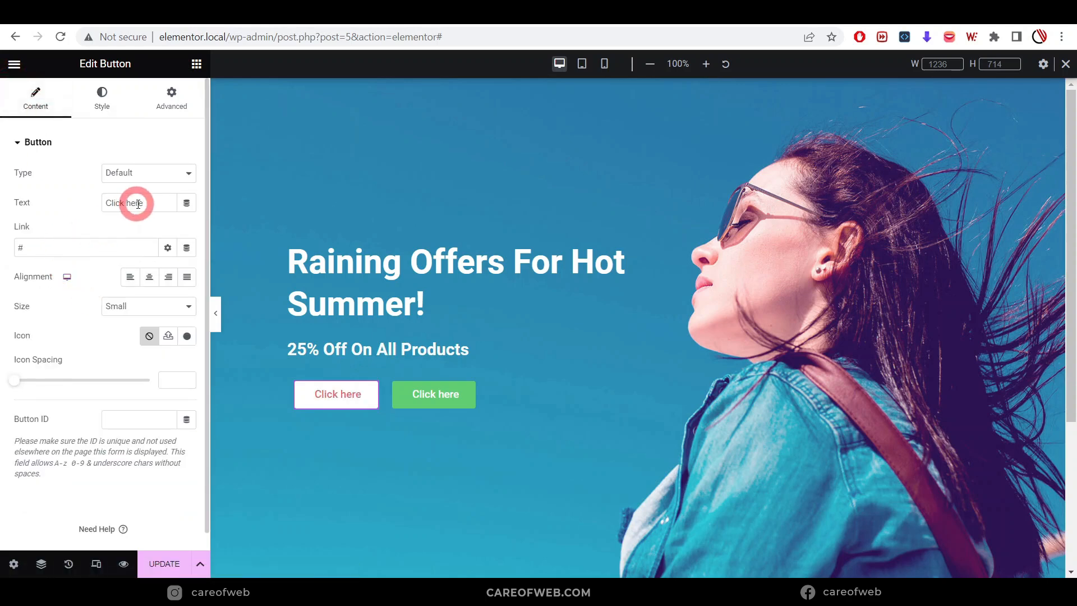
drag(138, 203, 72, 216)
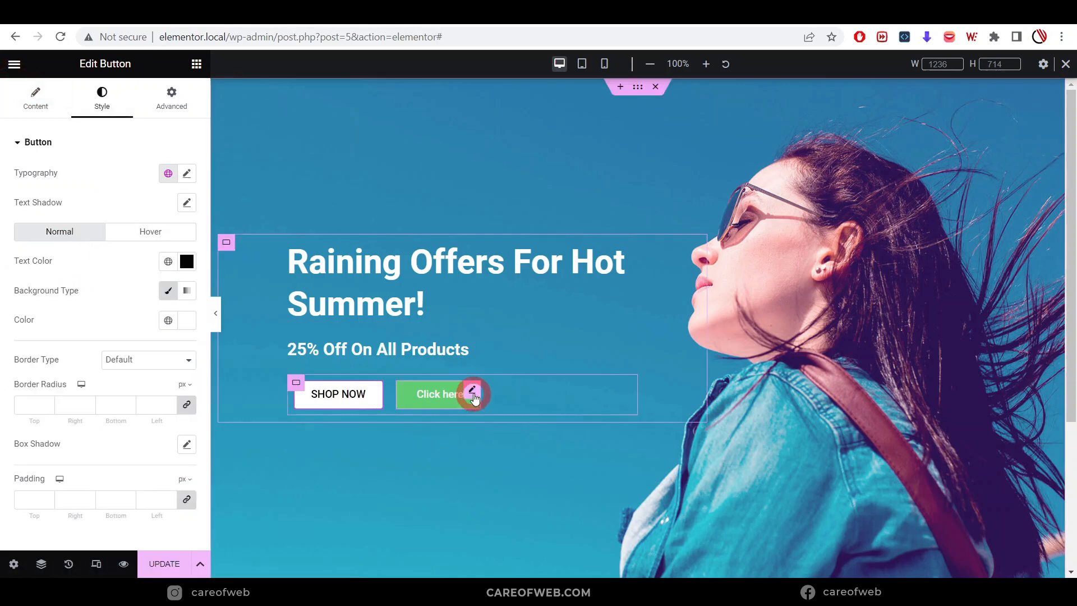
- Make the second button's background fully transparent by reducing its color opacity to zero
click(473, 392)
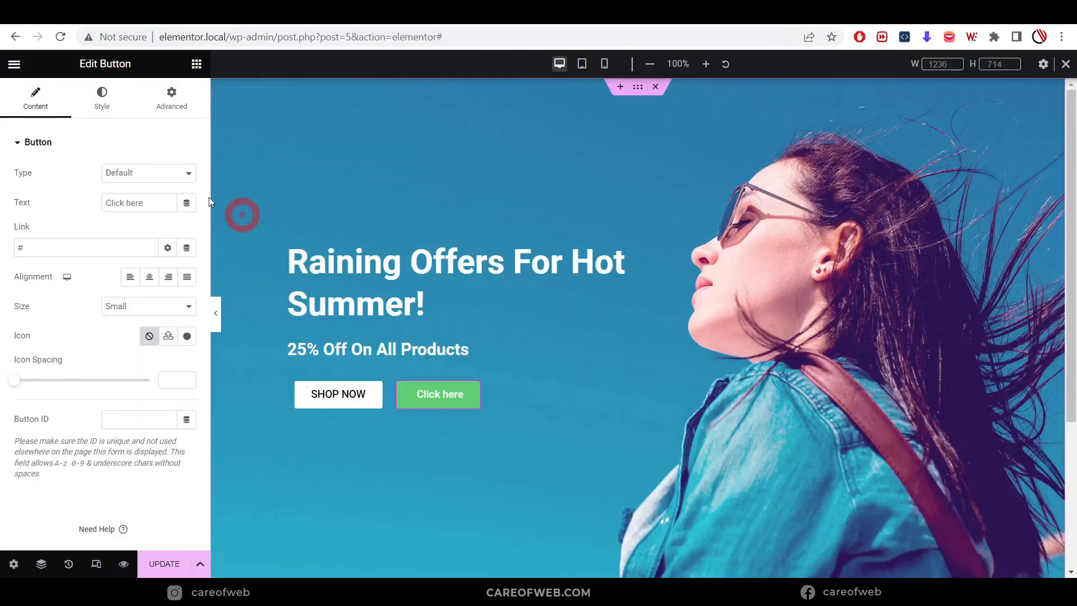
click(102, 94)
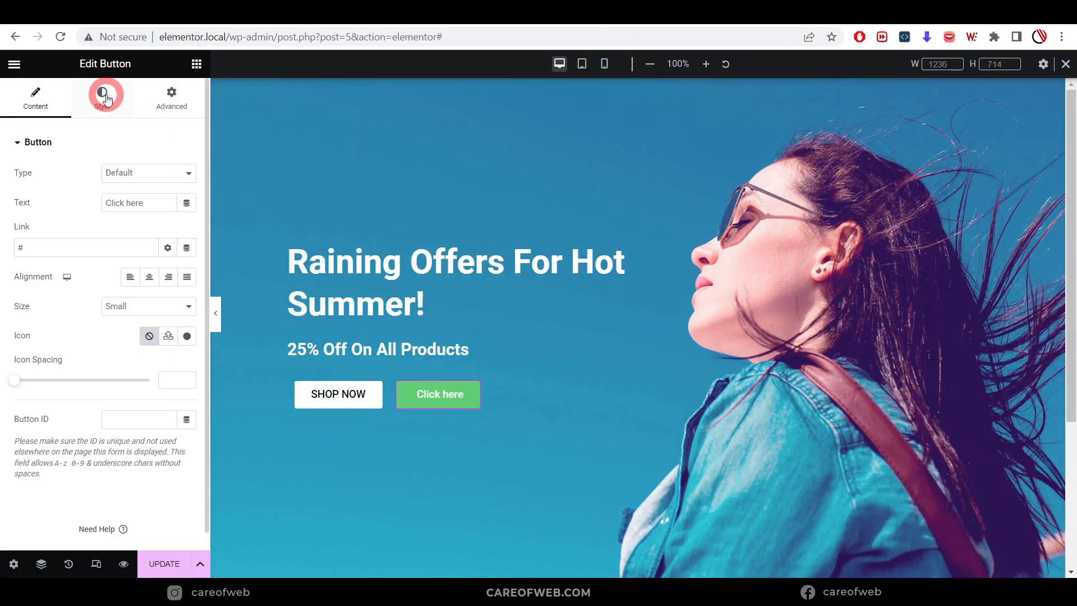
scroll(83, 346, down, 1)
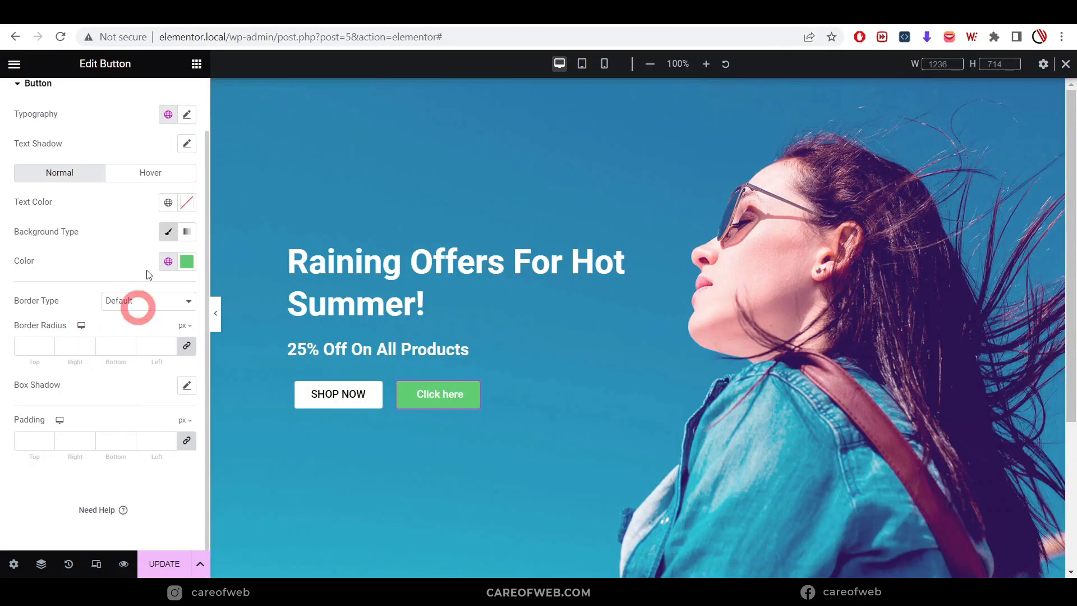
click(187, 262)
triple_click(171, 471)
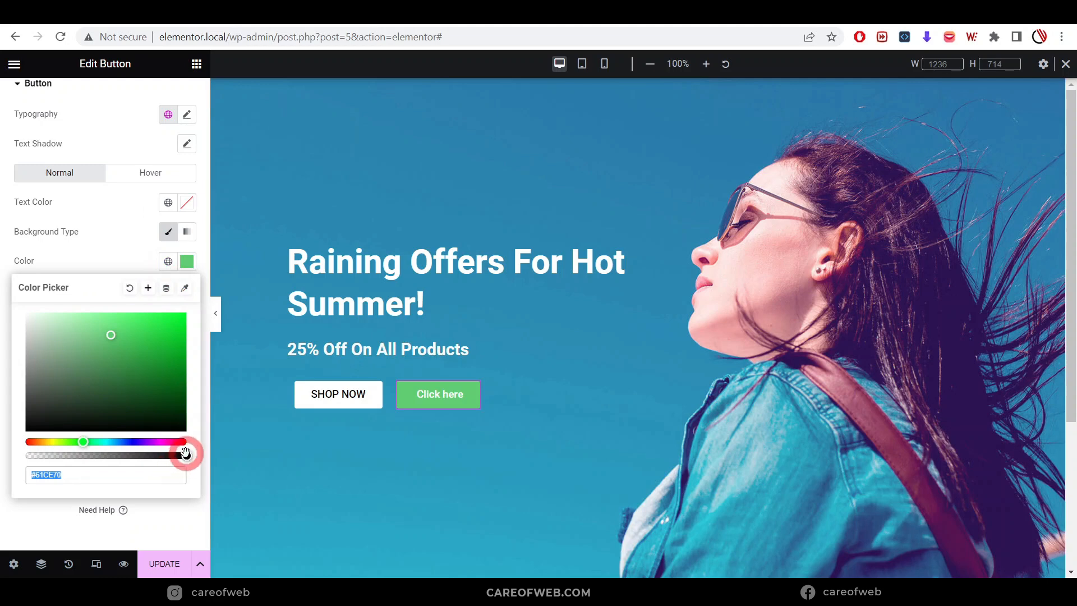
drag(179, 456, 3, 452)
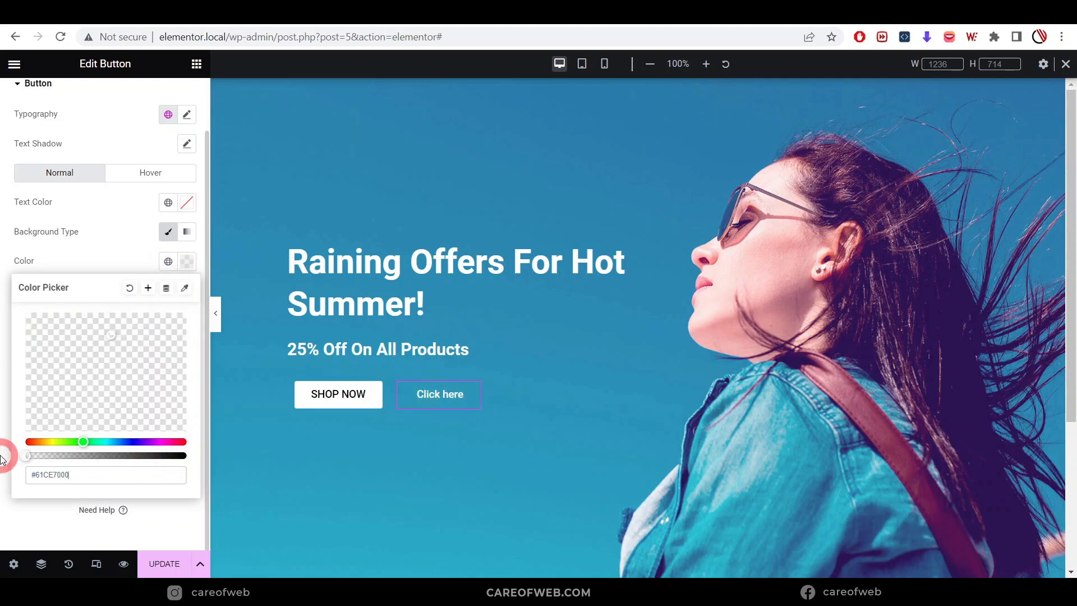
click(112, 247)
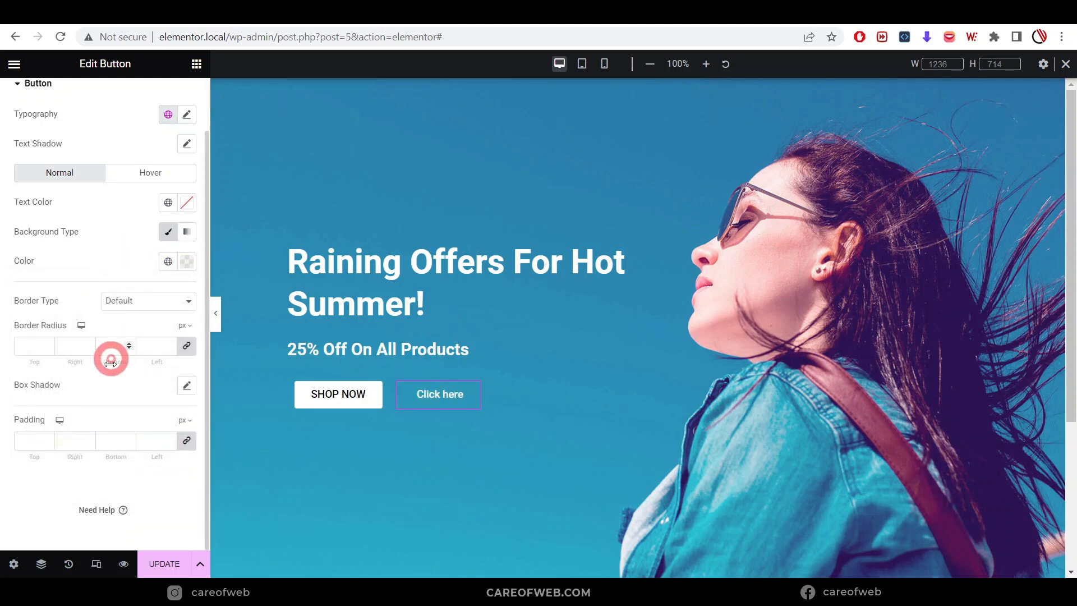
- Give the second button a solid border in white
click(174, 302)
click(122, 339)
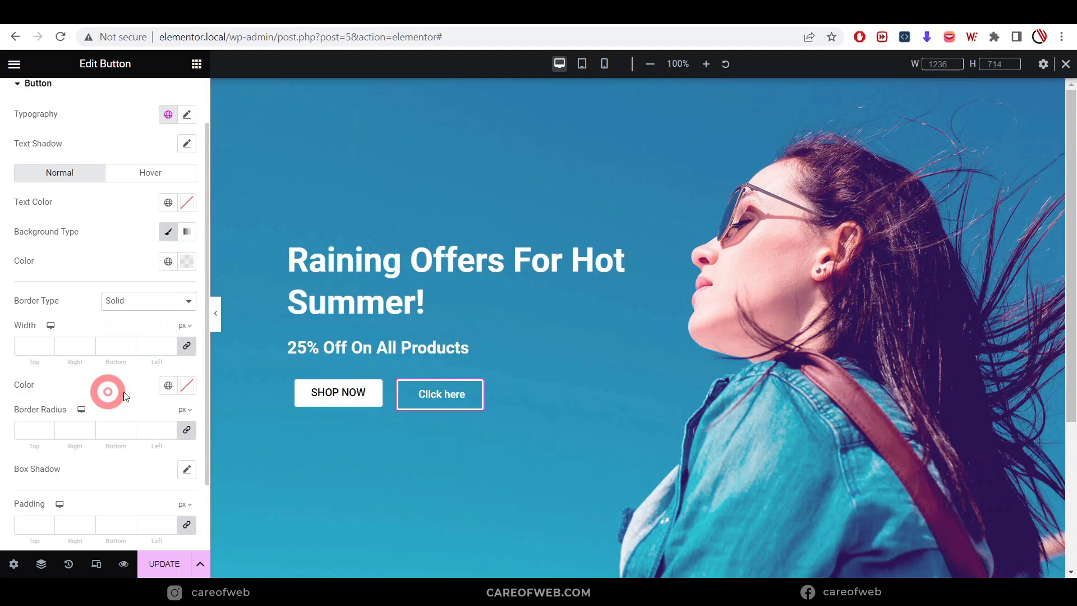
click(184, 392)
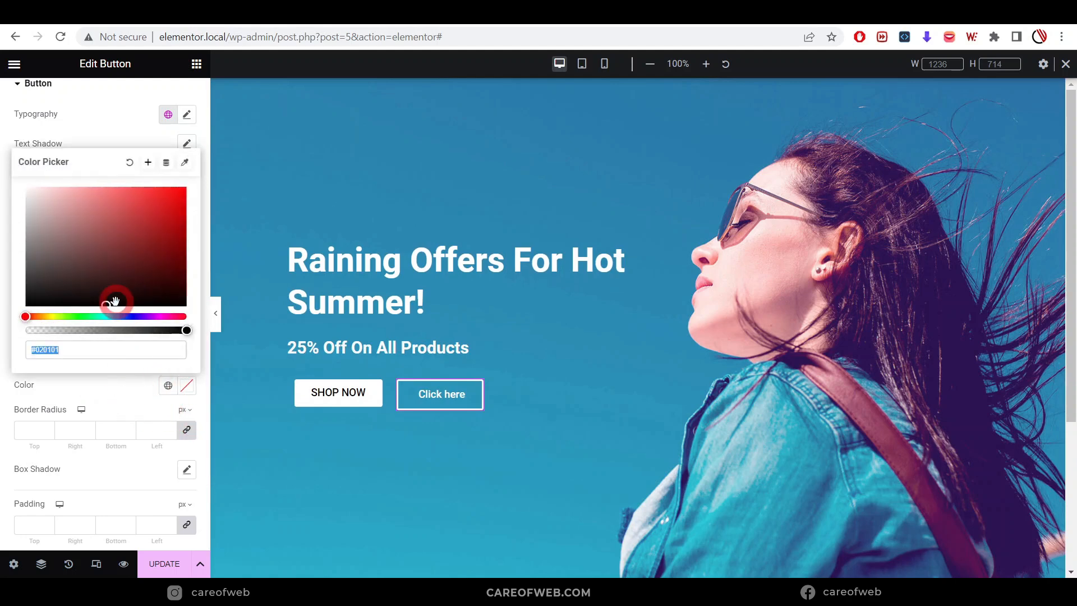
drag(107, 303, 2, 171)
click(115, 404)
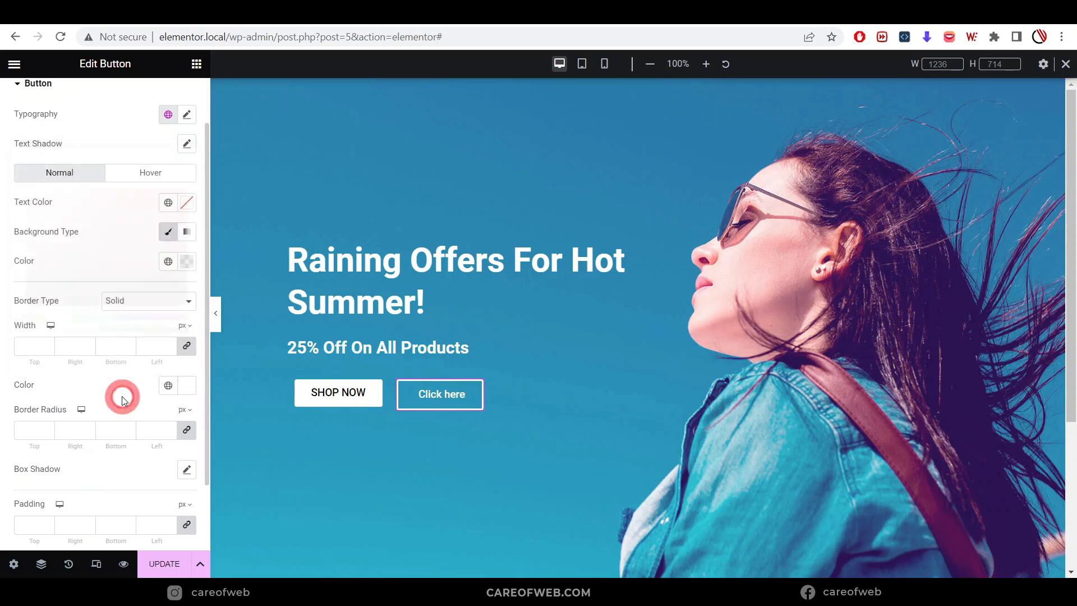
- Set the second button's border width to 2 px and its label to "FIND MORE"
click(50, 355)
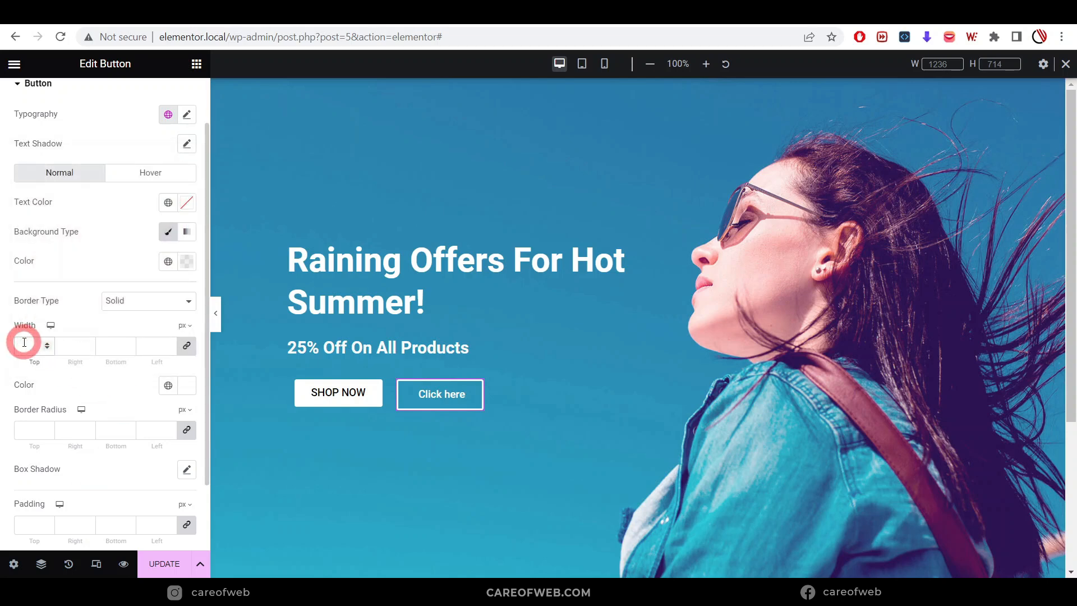
text(2)
triple_click(137, 202)
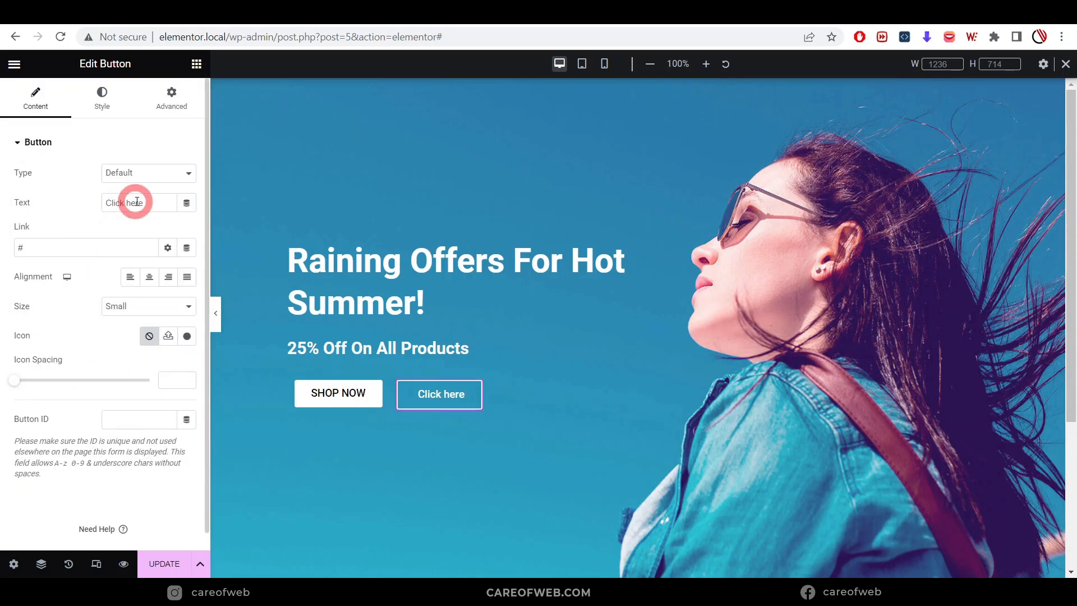
text(FIND MORE)
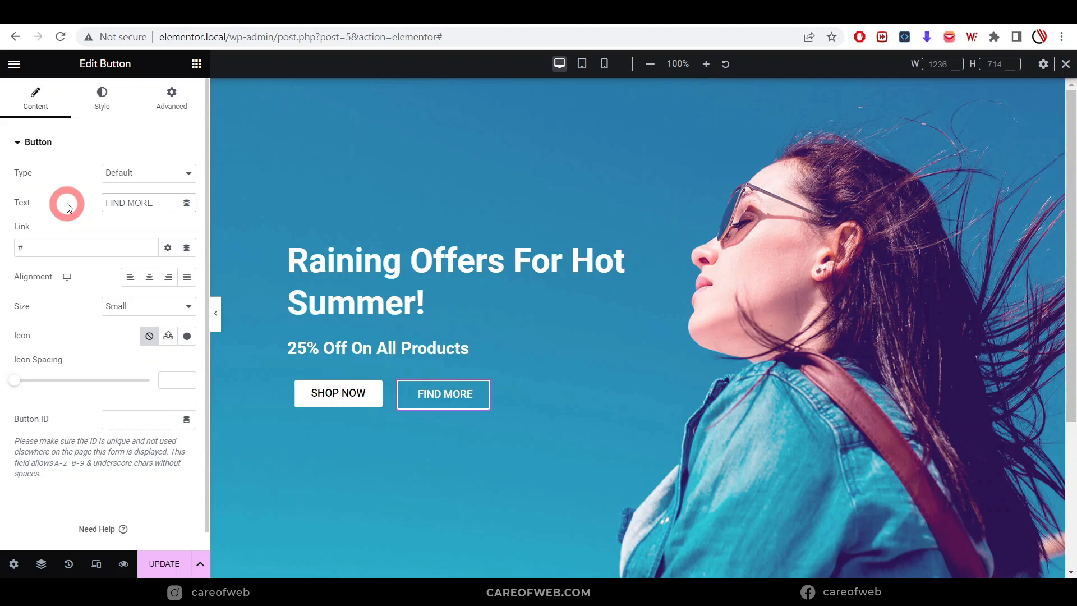
- Hide the editing panel and compare the finished hero section with the original on the brandstore-02 demo site
click(215, 314)
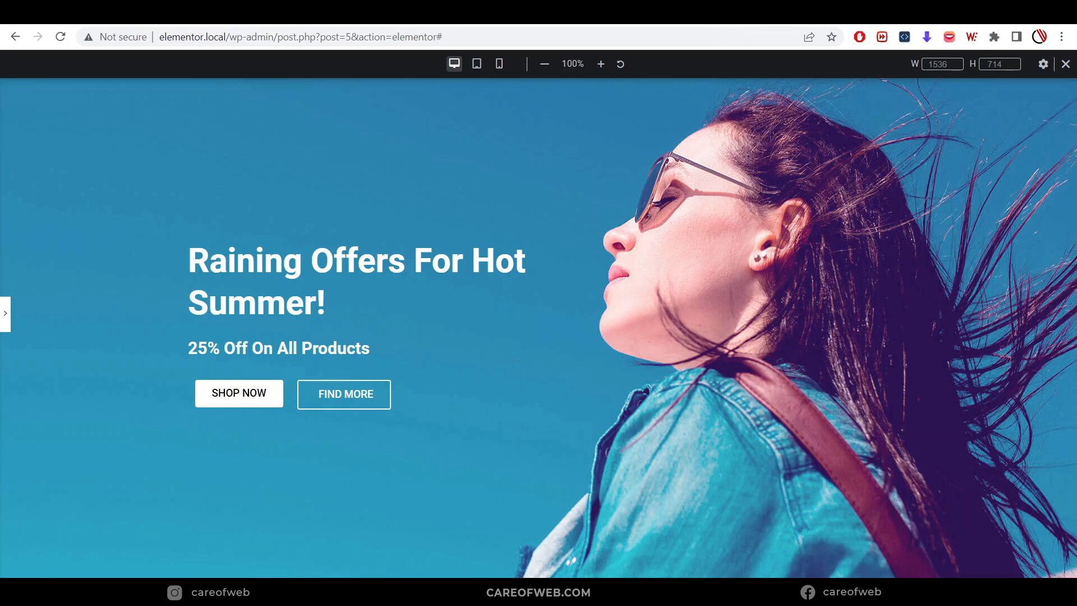
click(857, 21)
click(496, 294)
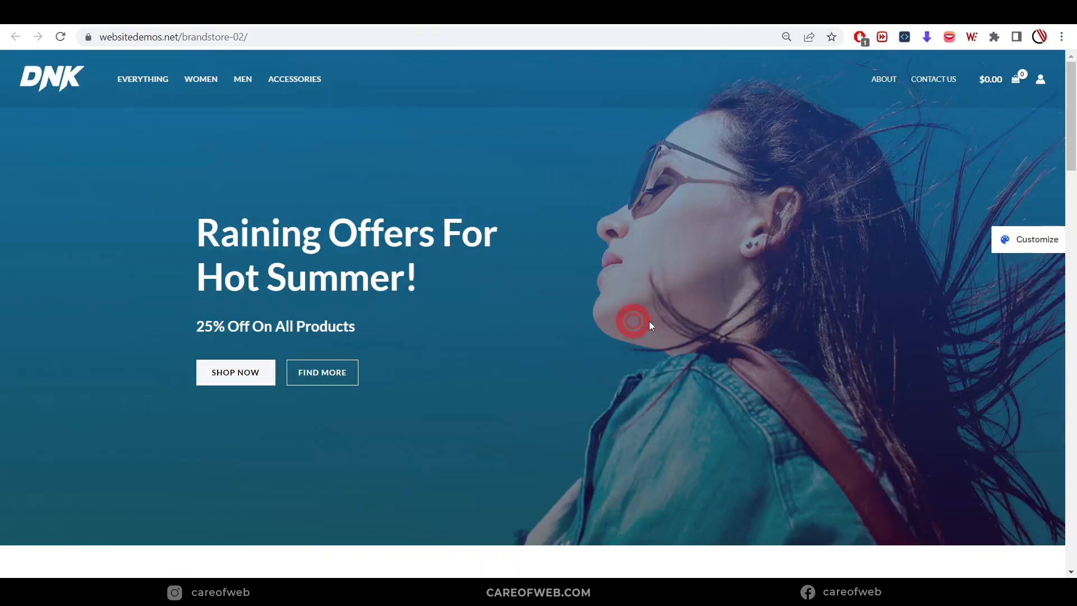
click(185, 24)
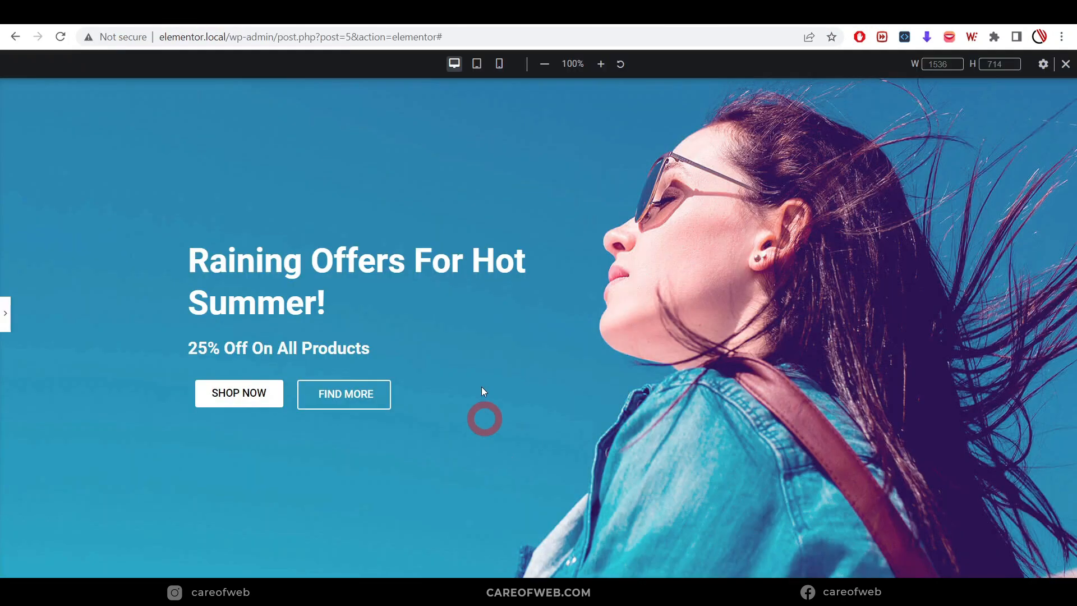